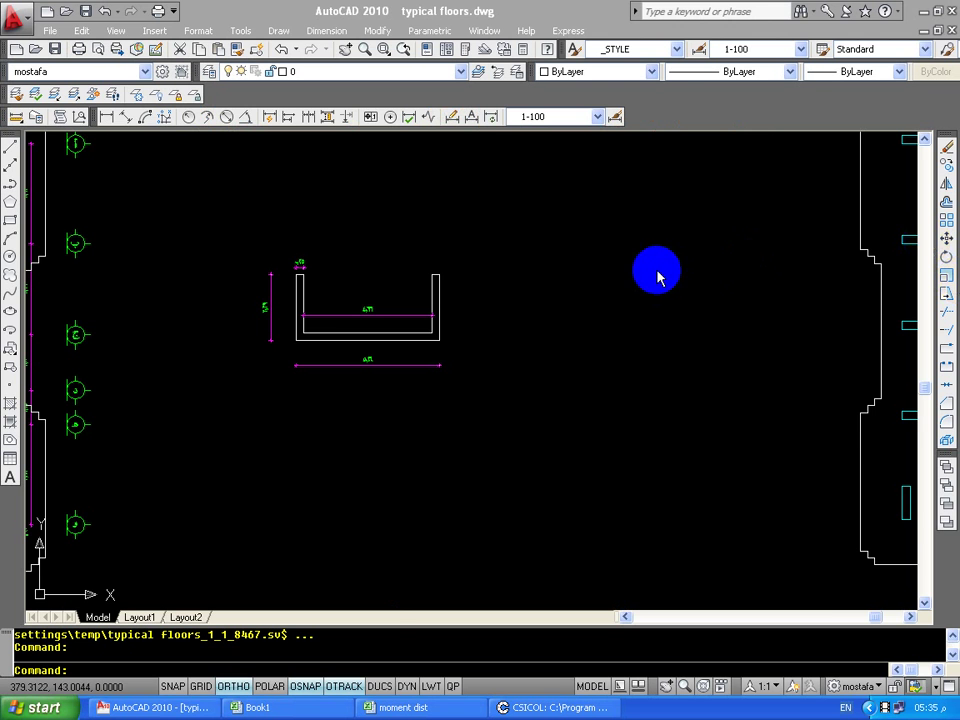
Close CSiCol without saving the sections file, returning to typical floors.dwg.
scroll(589, 219, "down", 2)
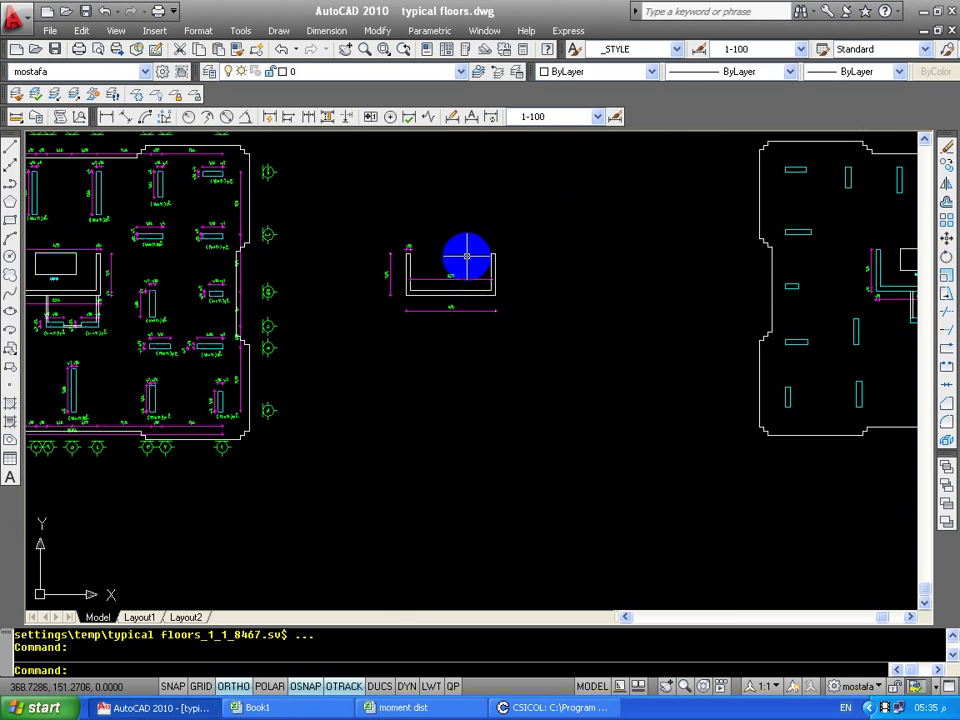
scroll(466, 256, "up", 5)
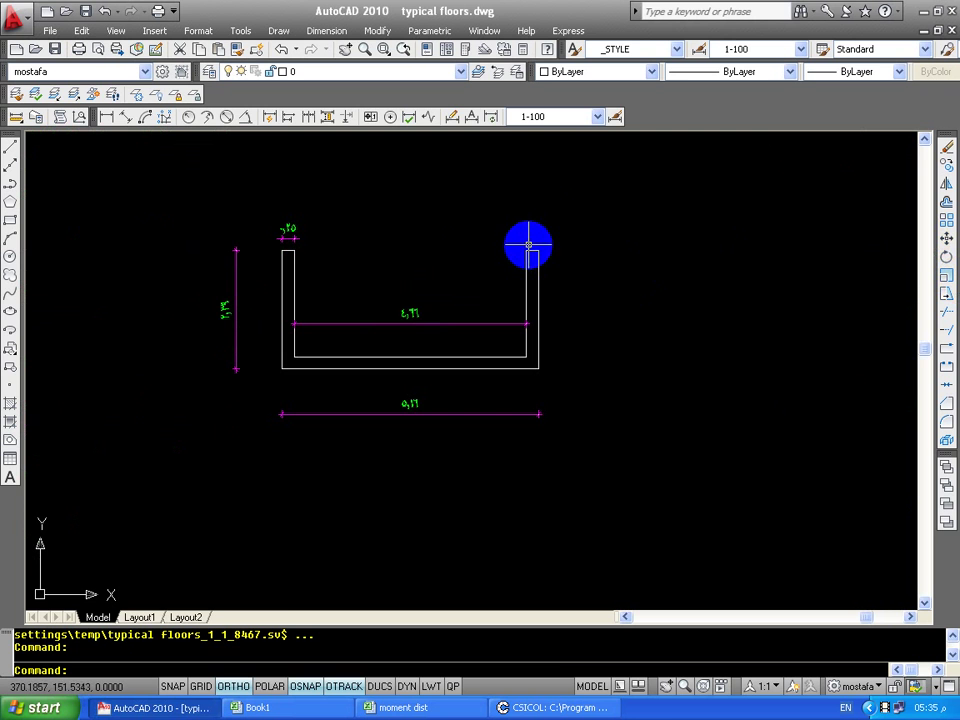
right_click(550, 707)
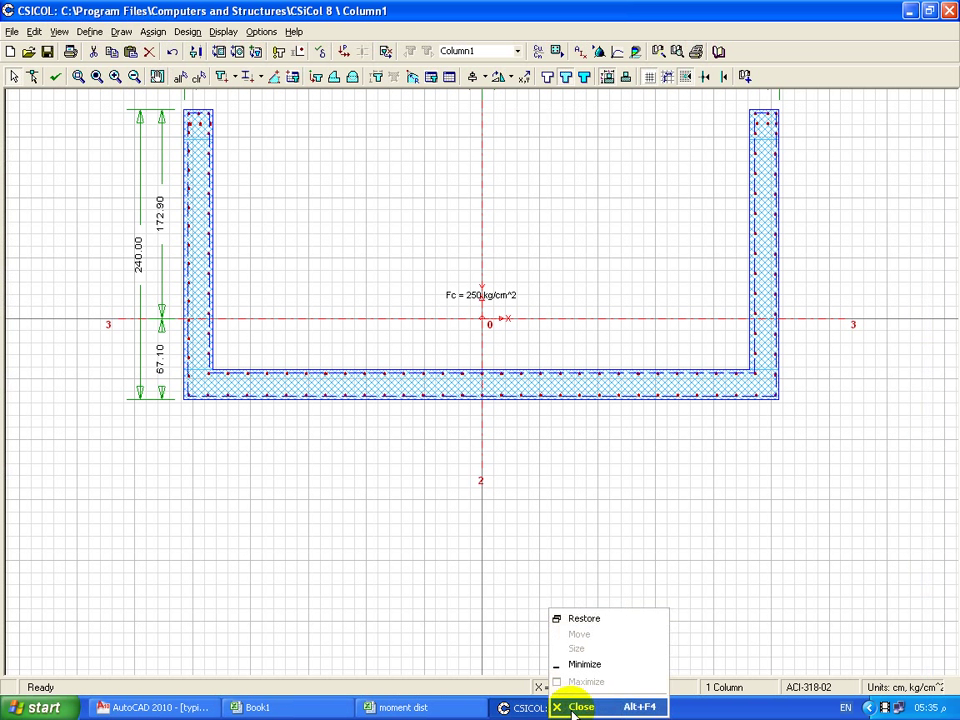
left_click(575, 708)
left_click(482, 405)
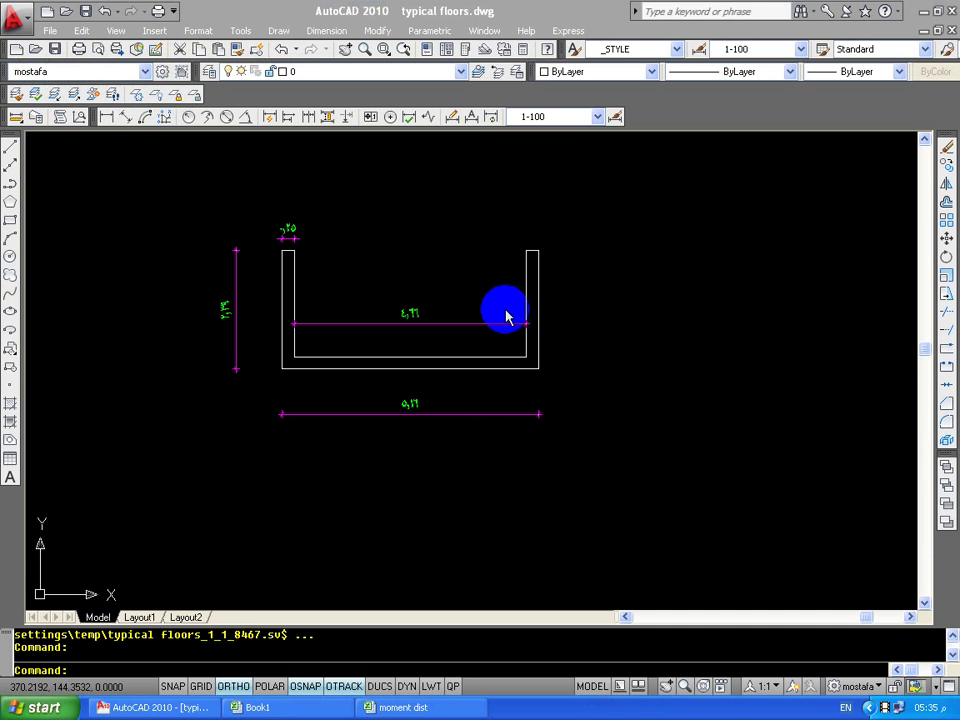
Erase the 4.71, left vertical and bottom overall dimensions from the U-shaped wall.
left_click(439, 259)
left_click(386, 332)
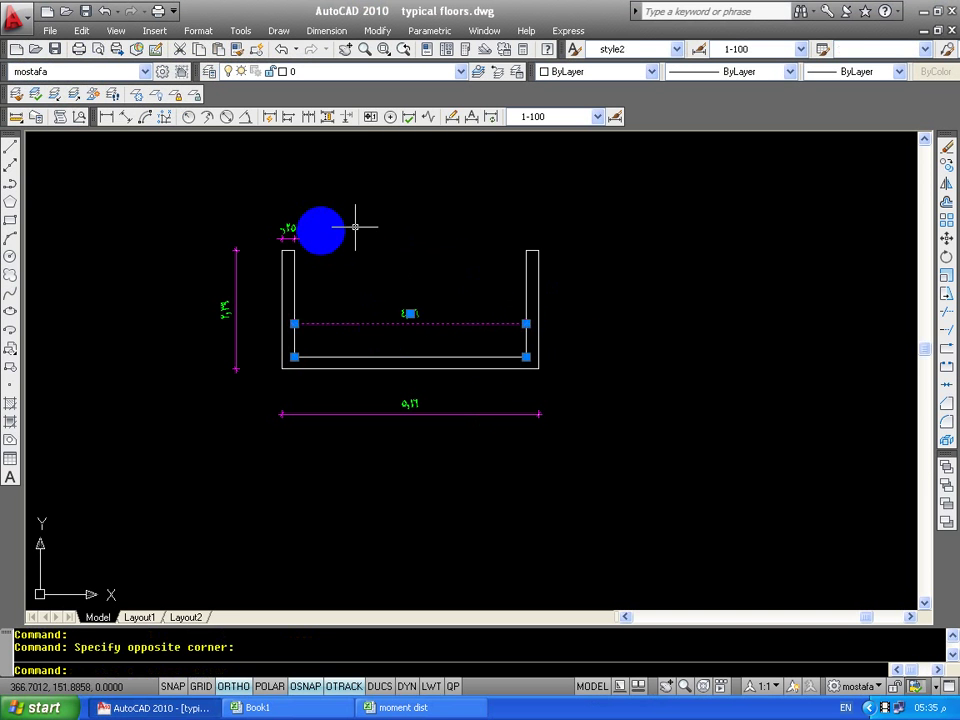
key("Delete")
left_click(288, 190)
left_click(214, 296)
key("Delete")
left_click(459, 375)
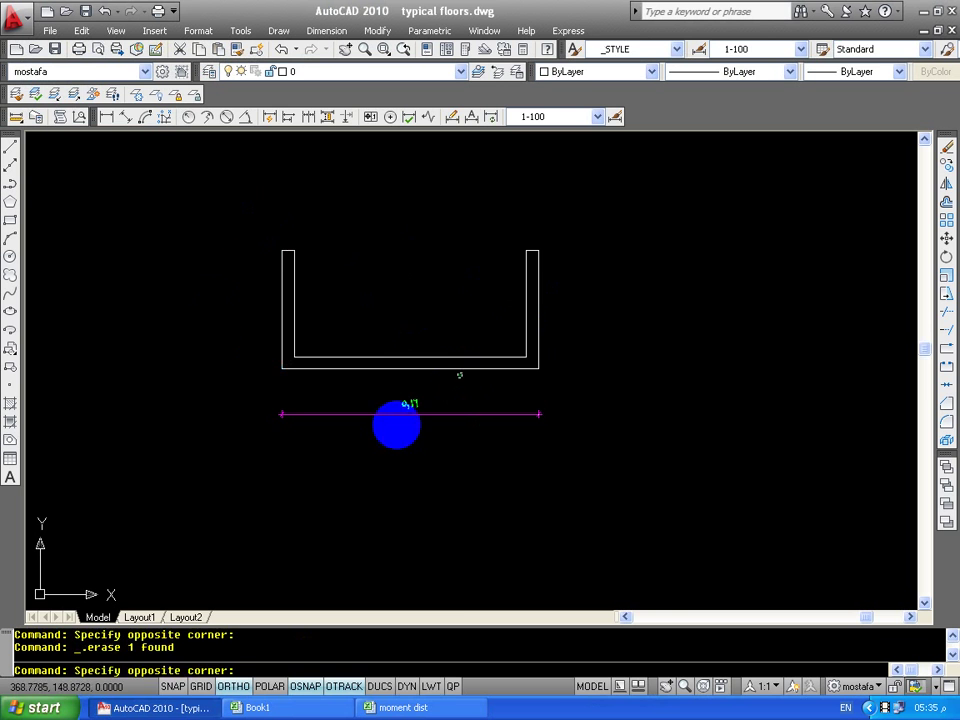
left_click(396, 425)
key("Delete")
Copy the bare U-shaped outline to the clipboard and start a new drawing.
left_click(611, 236)
left_click(215, 412)
key("ctrl+c")
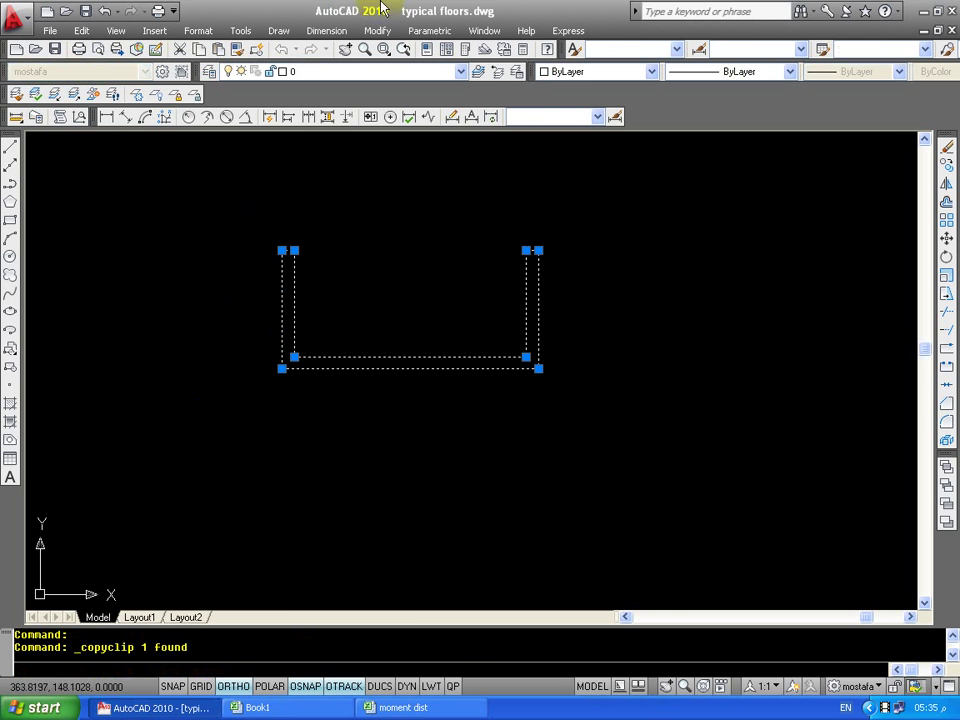
left_click(484, 30)
key("Escape")
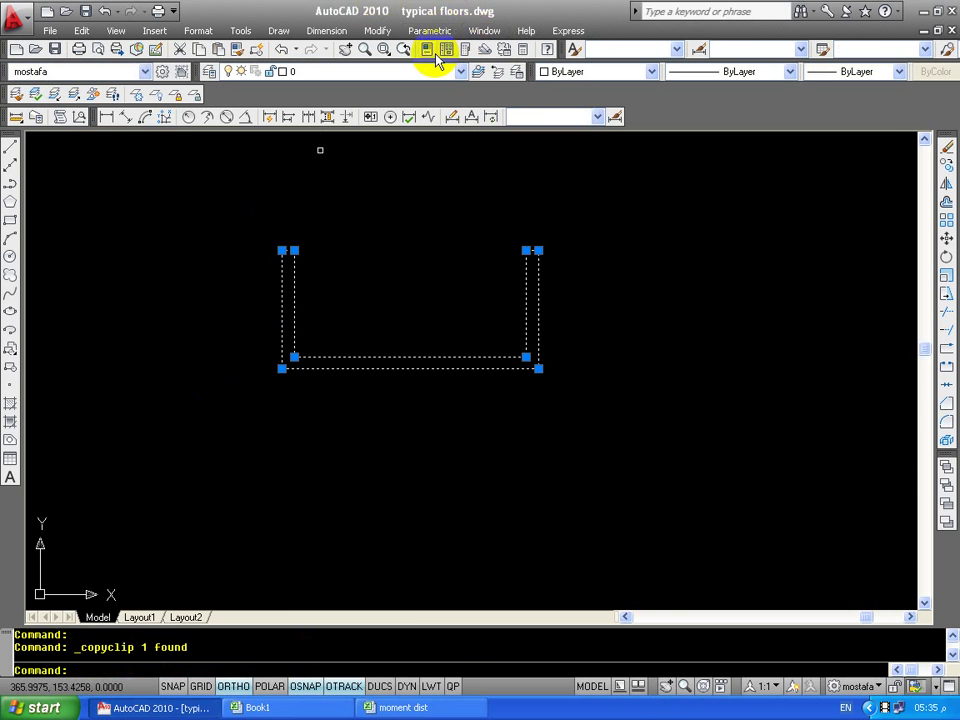
key("ctrl+n")
Create Drawing1 from the default template and paste the U-shaped wall, zoomed to fit.
left_click(721, 488)
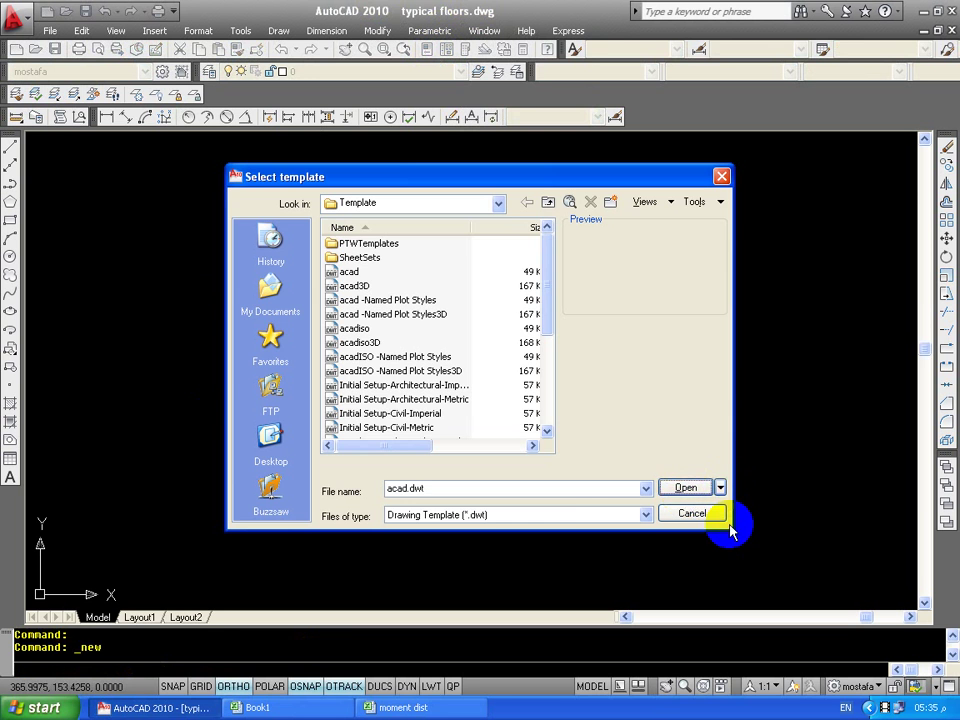
key("ctrl+v")
left_click(291, 316)
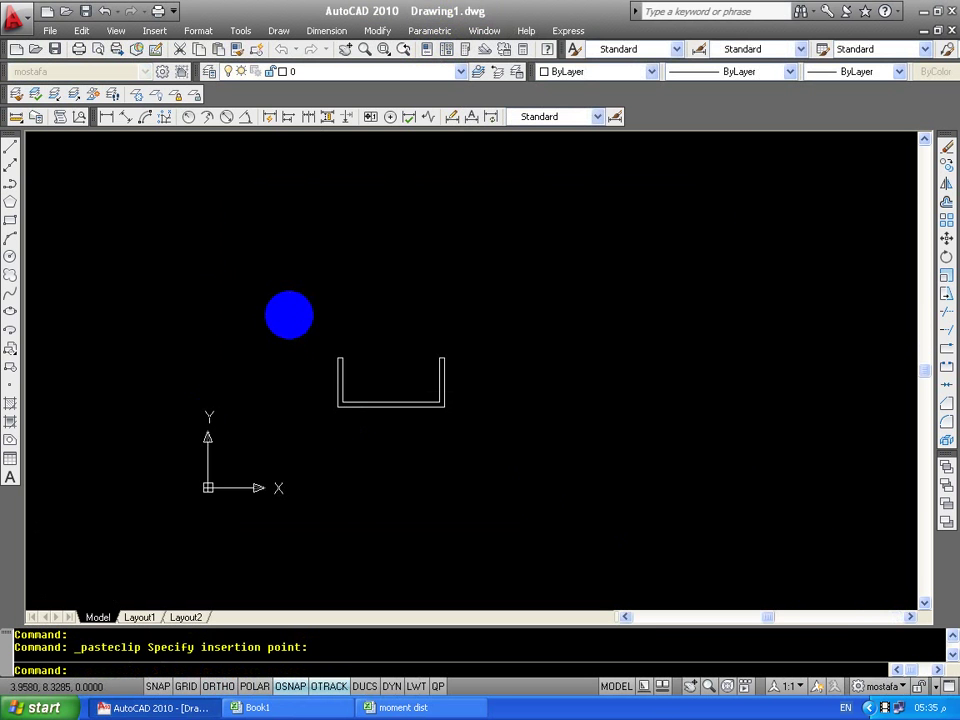
scroll(380, 387, "up", 8)
middle_click(450, 375)
middle_click(450, 375)
scroll(480, 380, "down", 6)
Select the pasted wall outline, then start the SCALE command.
left_click(663, 272)
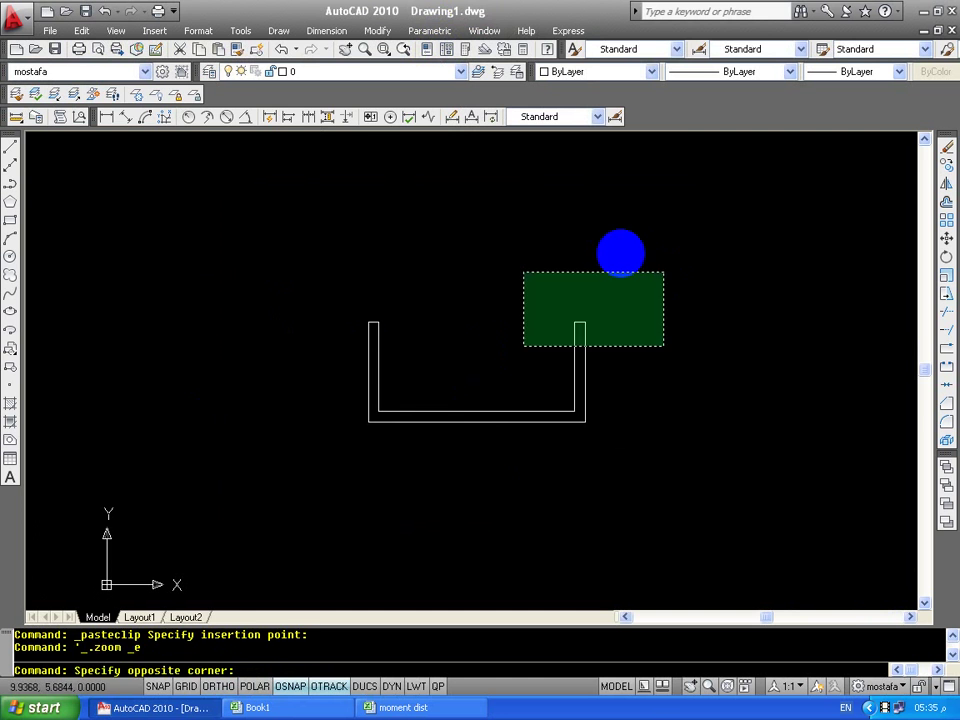
left_click(525, 345)
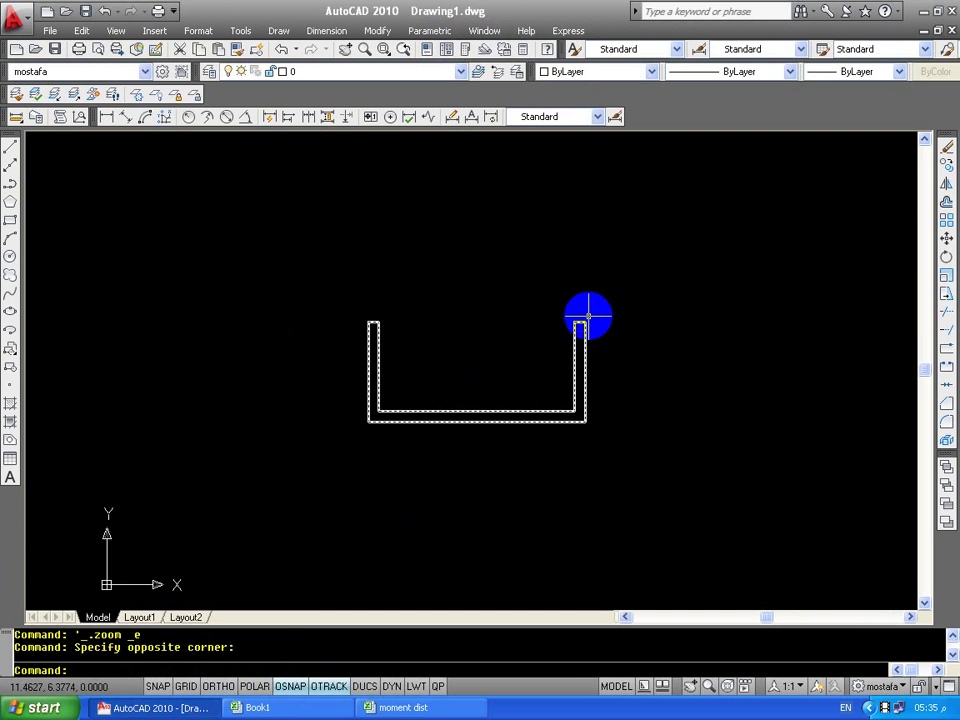
key("Escape")
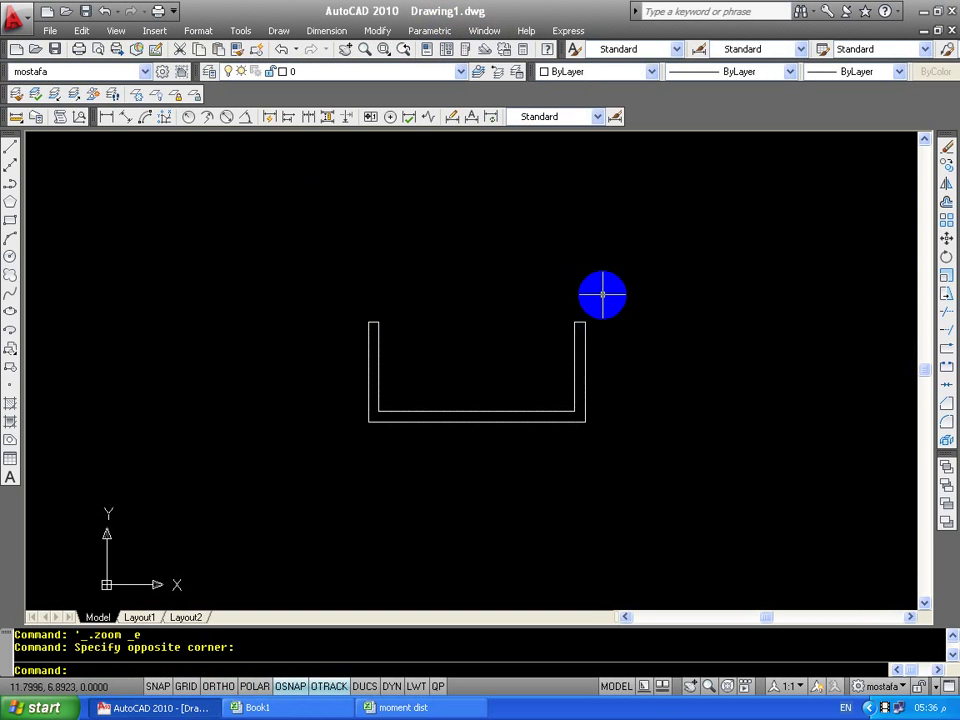
type("sc")
key("Return")
Scale the U-shaped wall outline up by a factor of 100 and fit it in view.
left_click(669, 249)
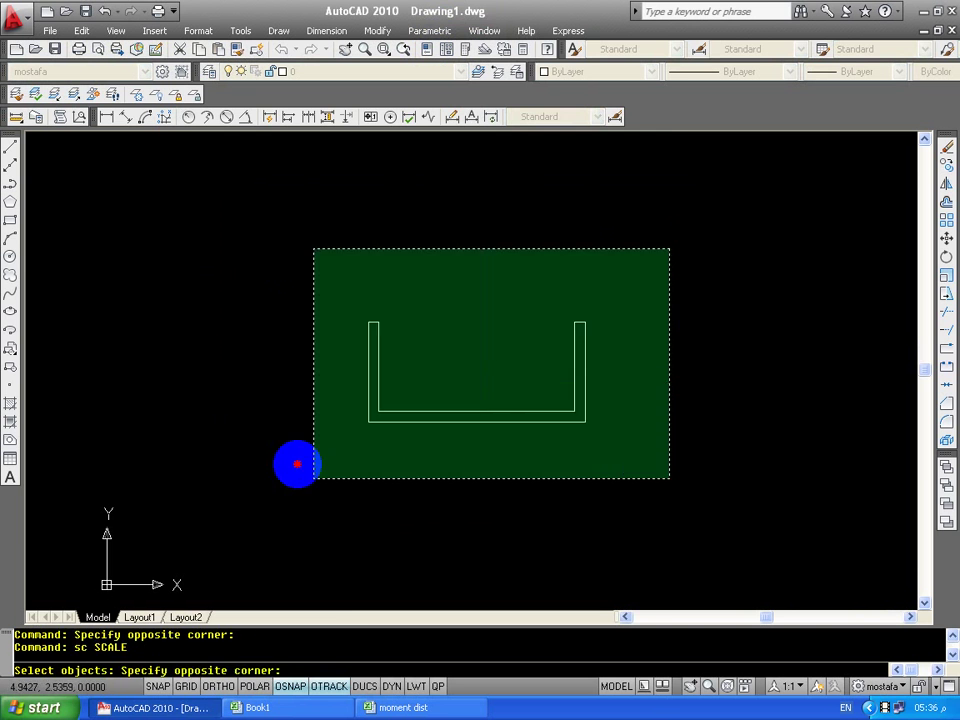
left_click(296, 463)
key("Return")
left_click(299, 366)
type("100")
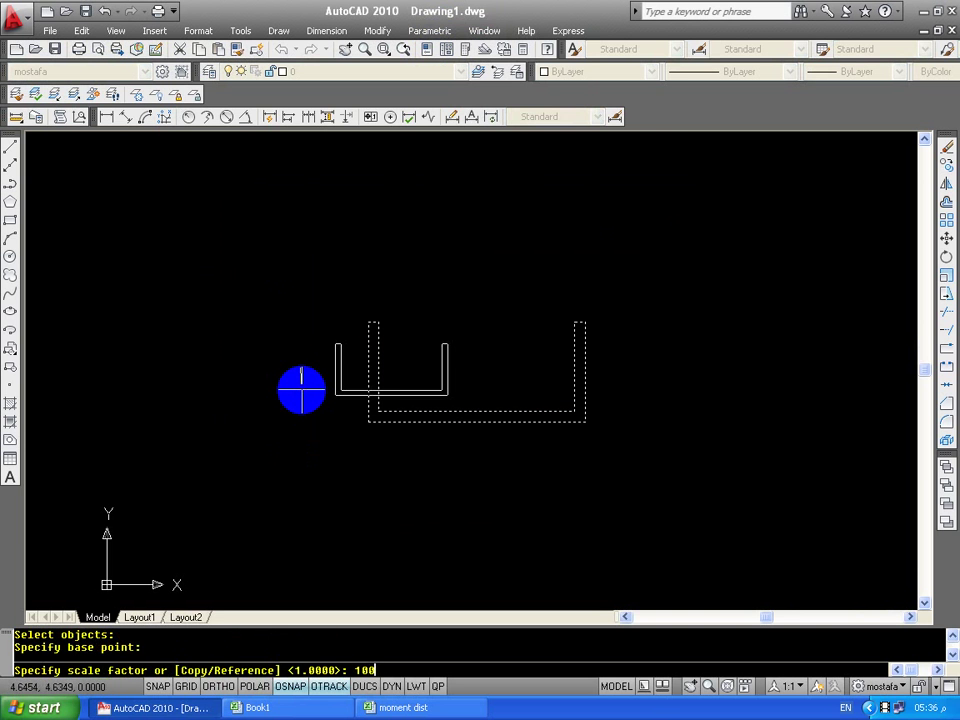
key("Return")
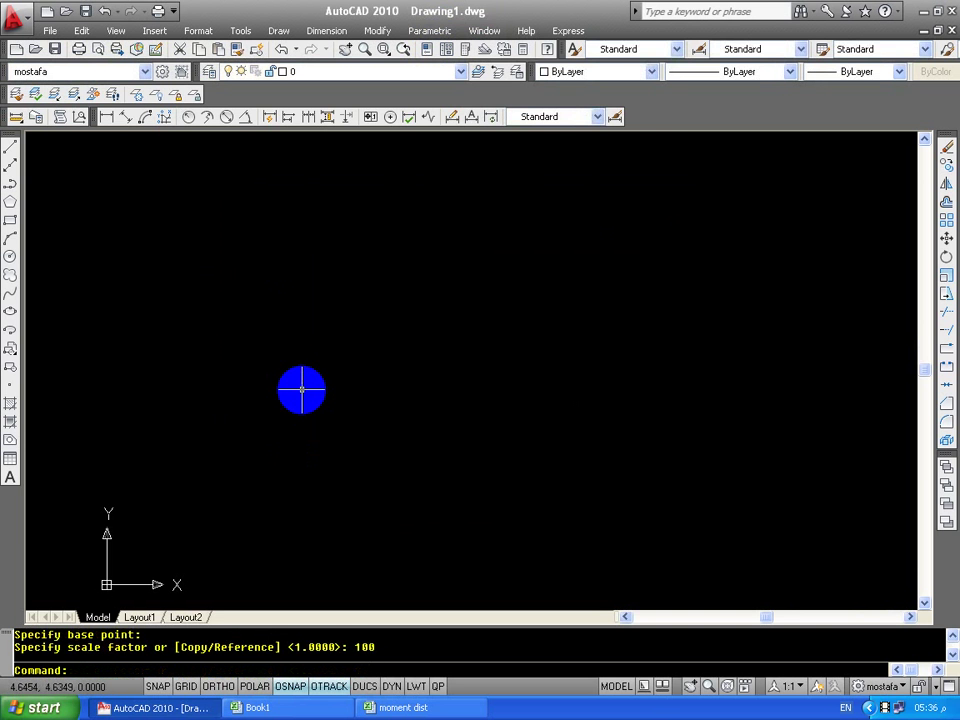
middle_click(301, 389)
scroll(302, 388, "down", 4)
middle_click_drag(253, 306, 300, 315)
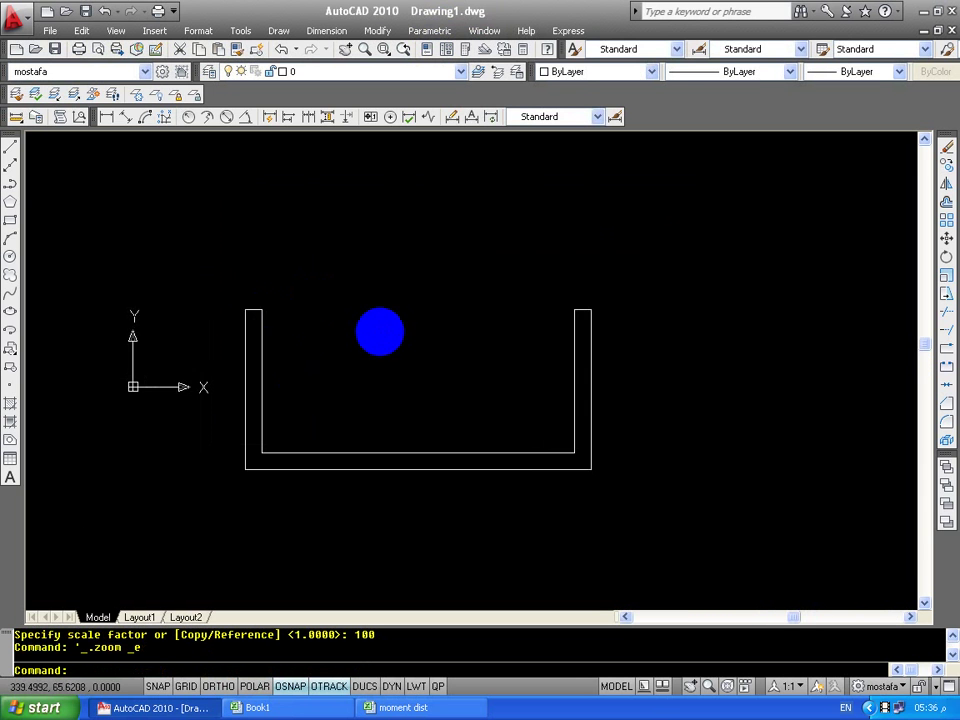
middle_click_drag(379, 332, 401, 334)
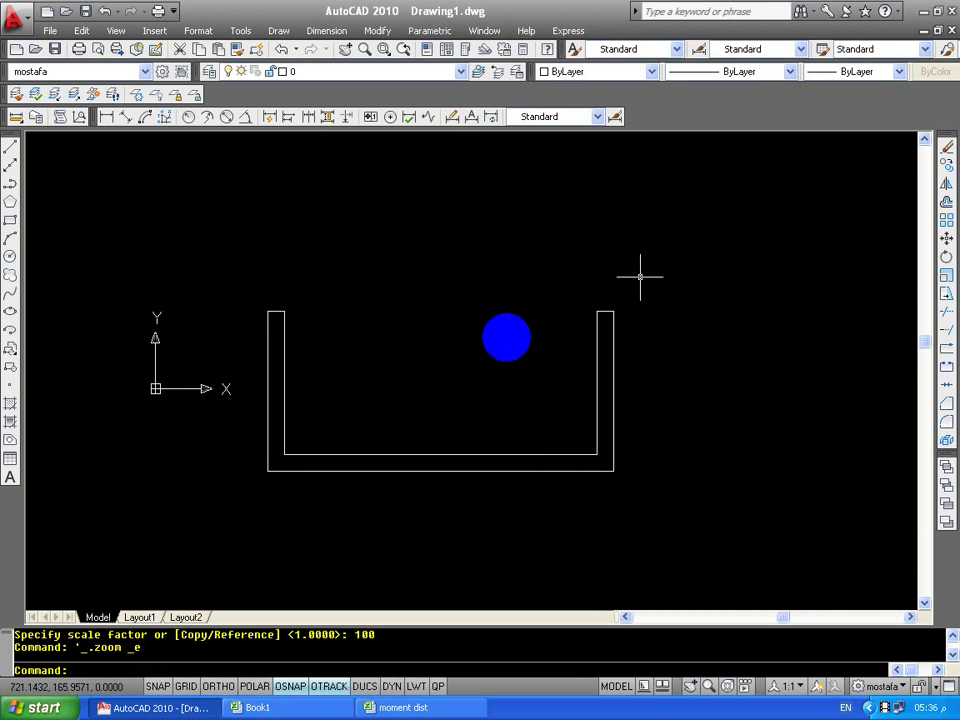
middle_click_drag(604, 332, 688, 282)
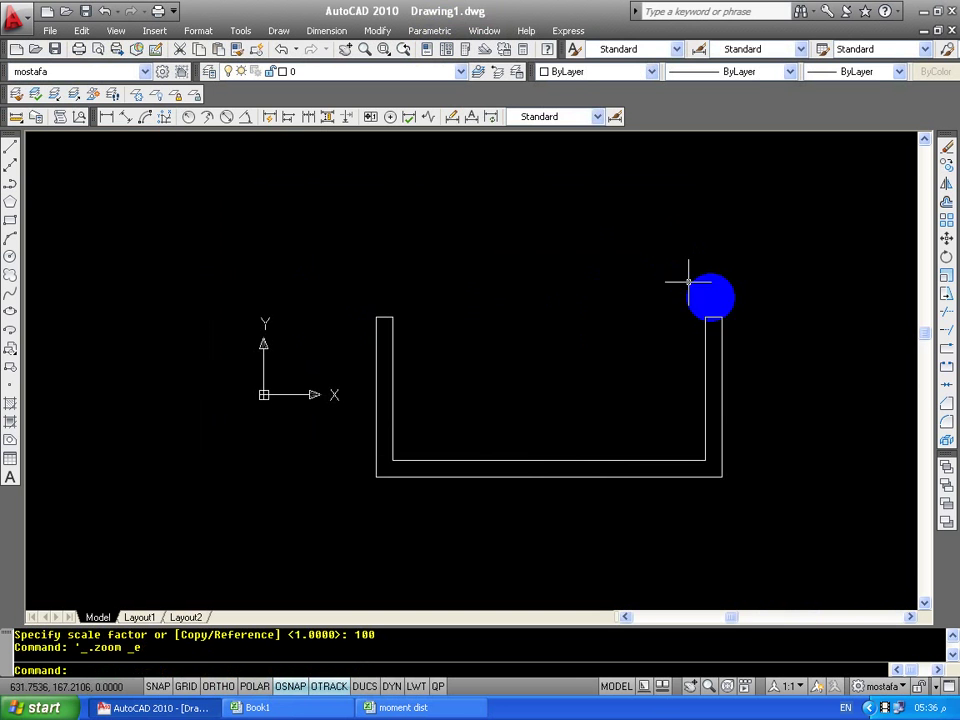
Window-select the enlarged wall outline to move it.
left_click(724, 242)
left_click(797, 243)
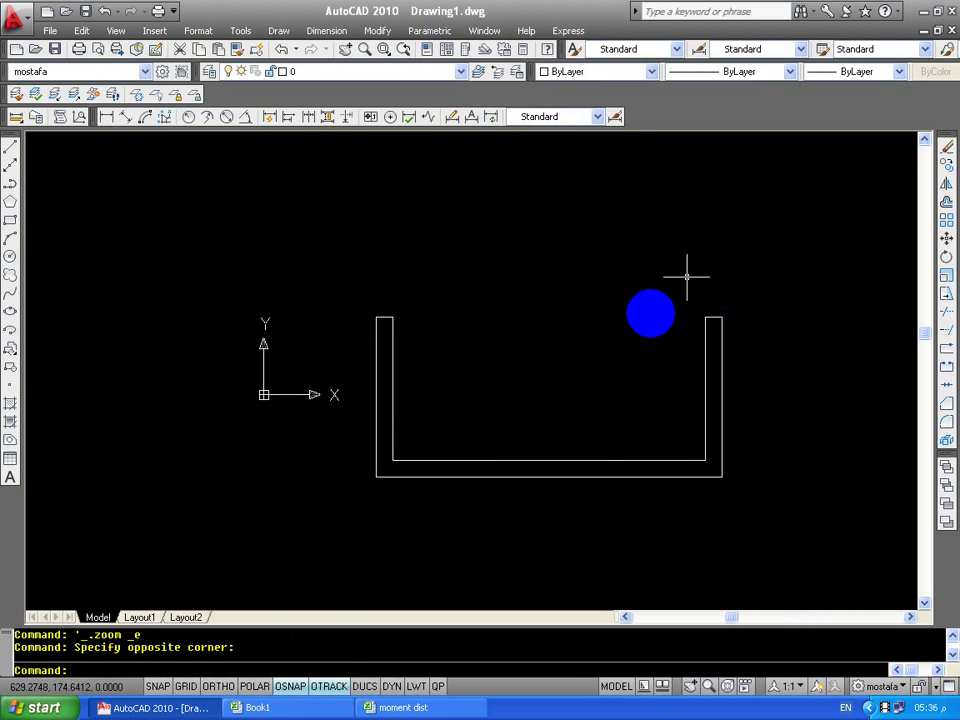
left_click(795, 250)
left_click(786, 223)
left_click(790, 220)
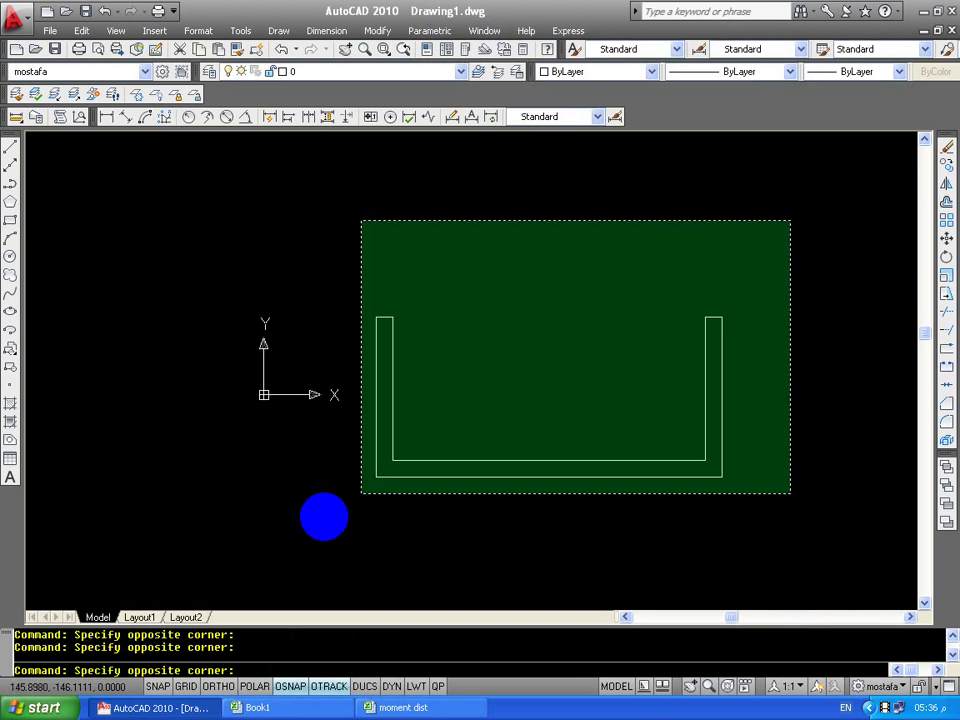
left_click(363, 509)
Move the wall so its lower-left outer corner lands on 0,0,0, then zoom to fit.
type("m")
key("Return")
scroll(405, 488, "up", 3)
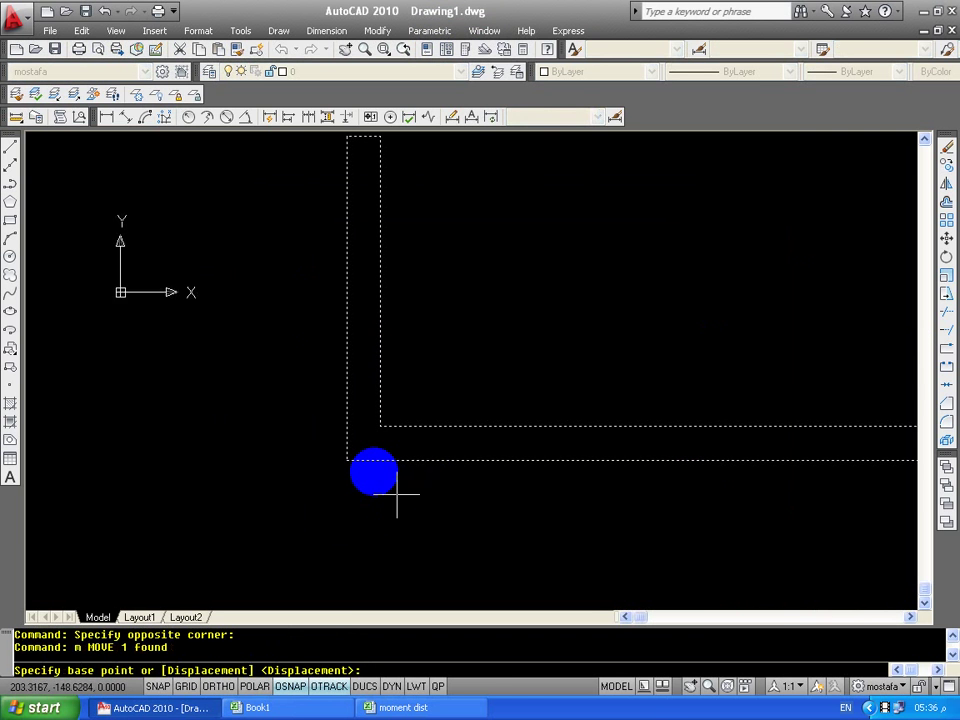
scroll(390, 490, "up", 2)
left_click(322, 445)
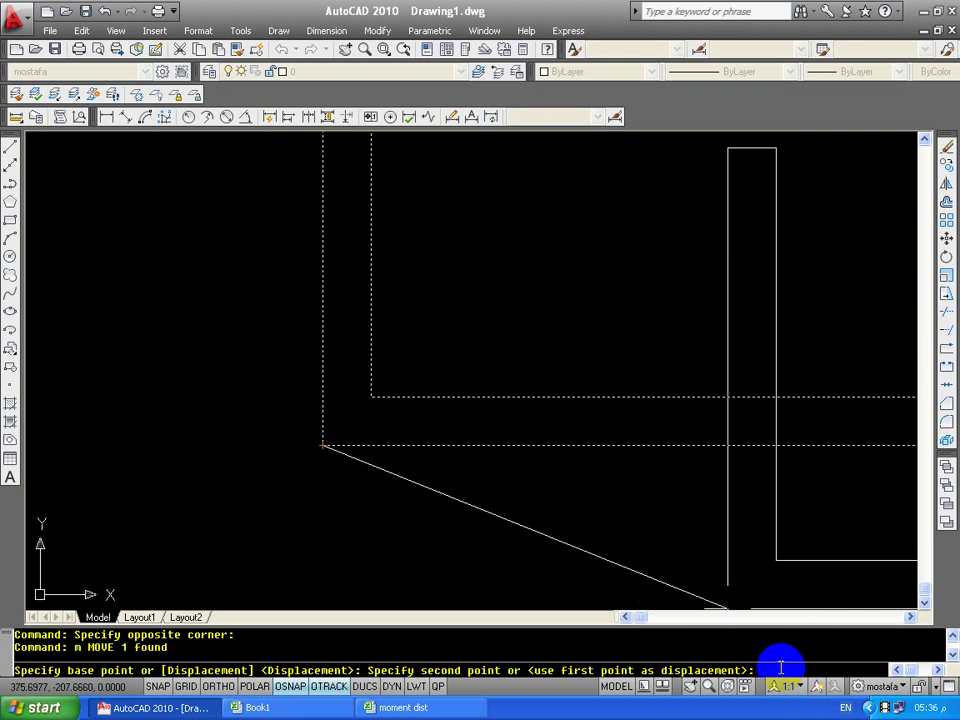
key("Return")
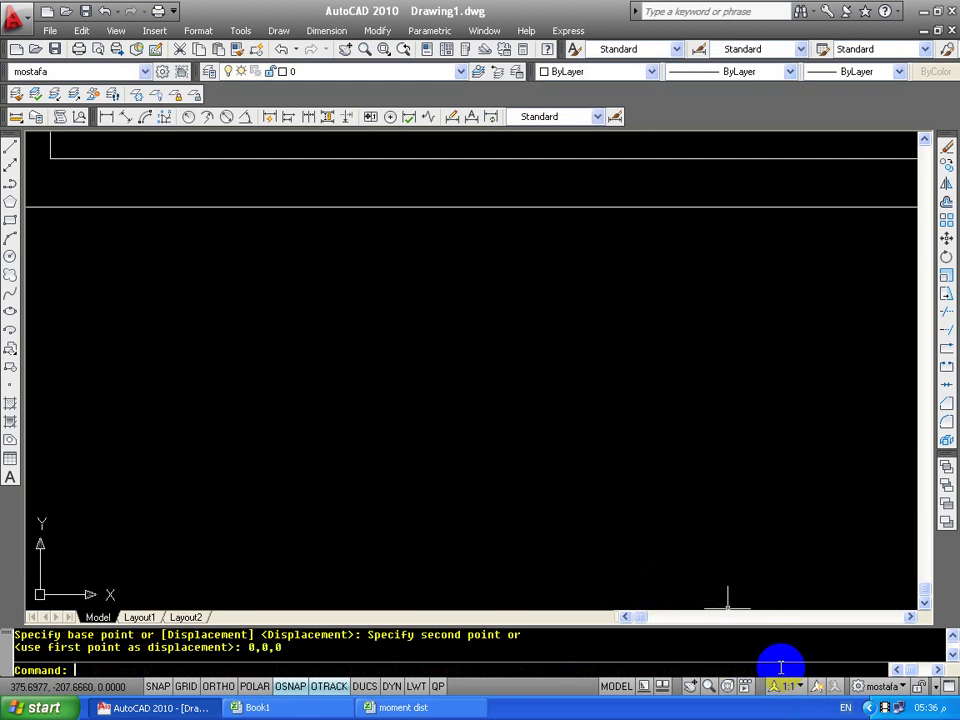
middle_click(548, 430)
middle_click(548, 430)
scroll(457, 311, "down", 2)
type("p")
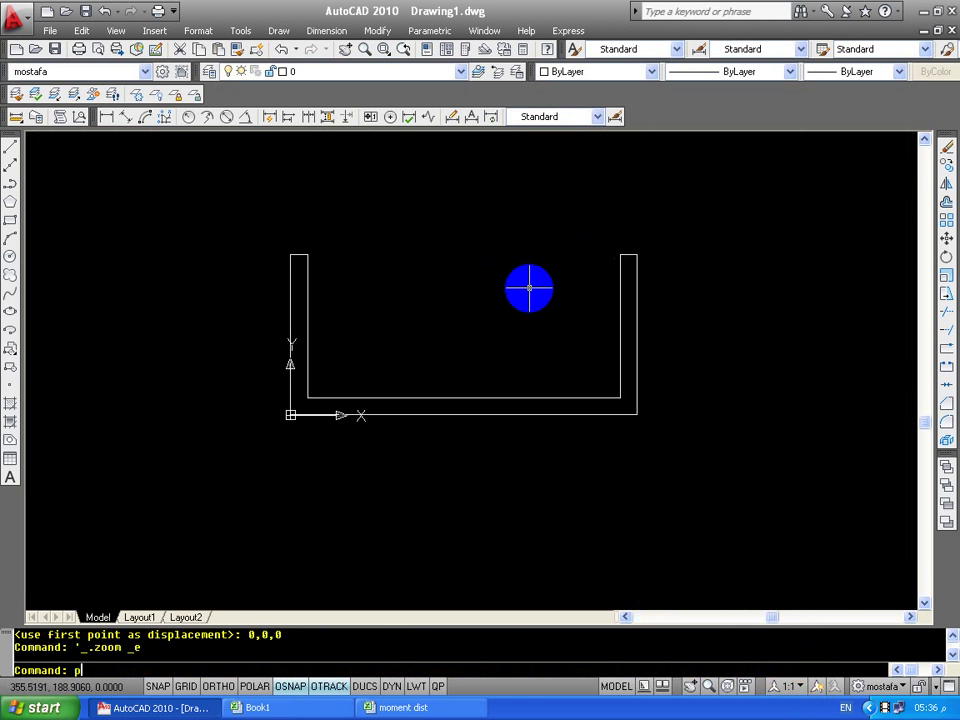
Create a new layer named 'core' in the Layer Properties Manager.
type("l")
left_click(292, 71)
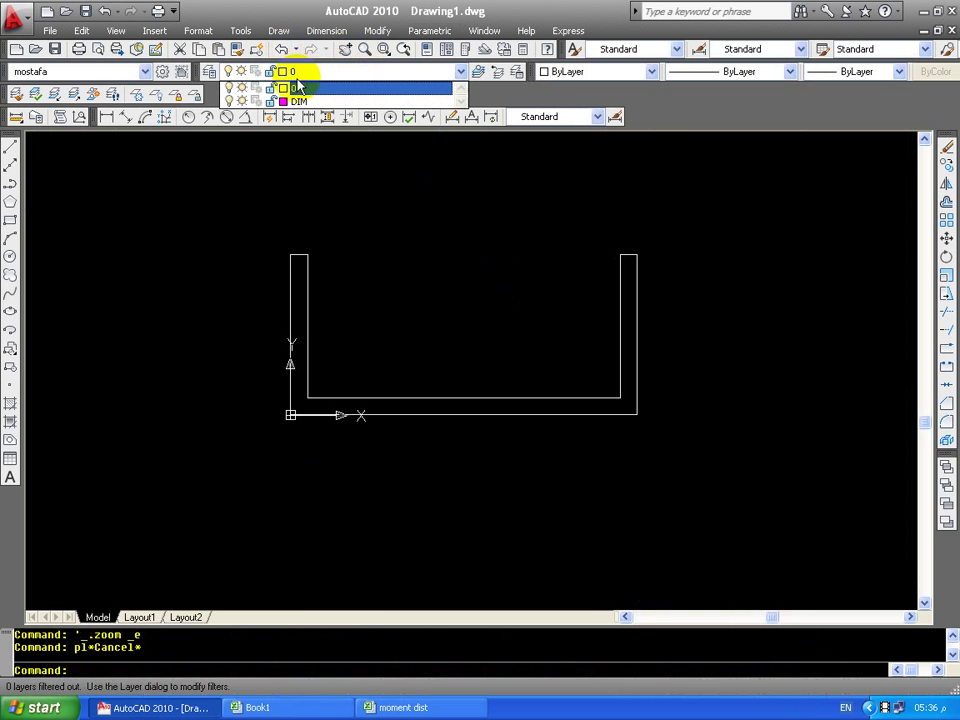
left_click(208, 71)
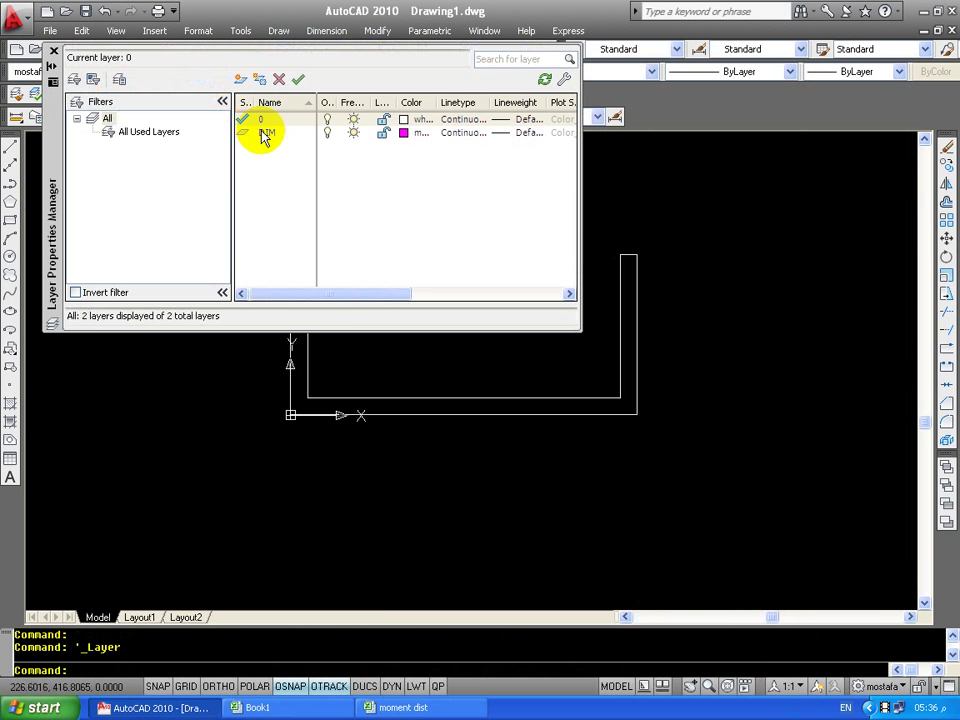
left_click(241, 79)
type("core")
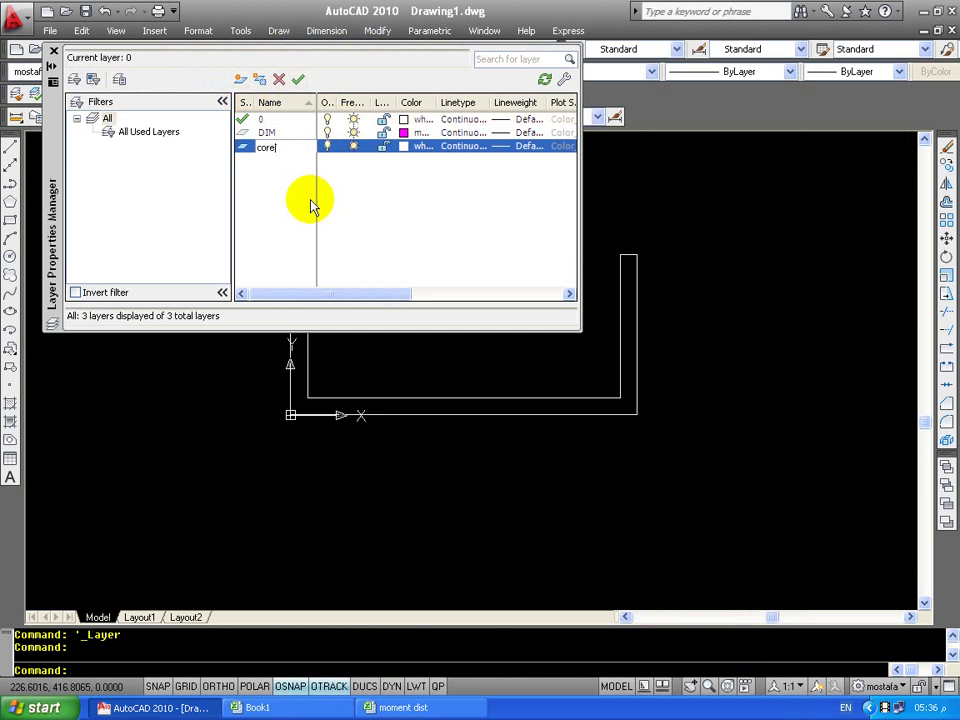
key("Return")
Colour the core layer red and make it the current layer.
left_click(401, 146)
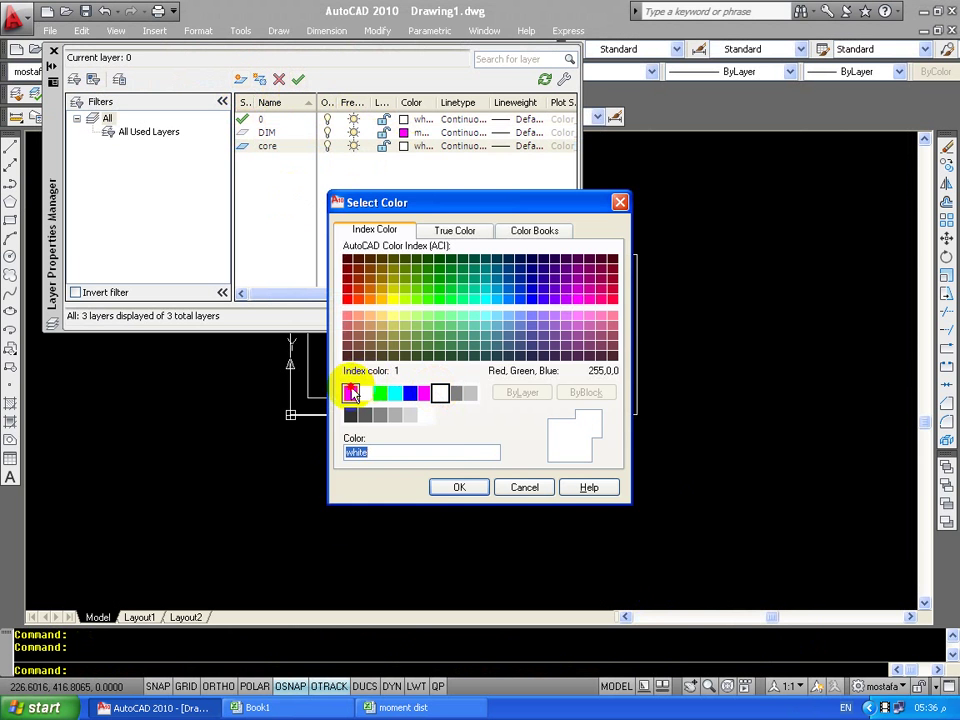
left_click(351, 393)
left_click(459, 487)
left_click(54, 51)
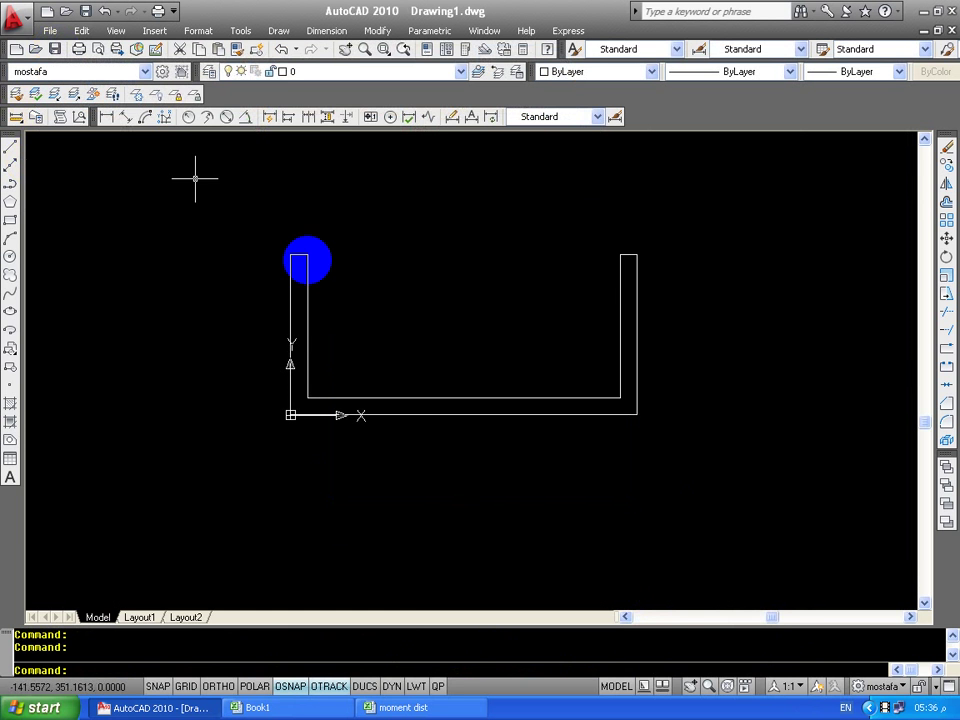
left_click(330, 71)
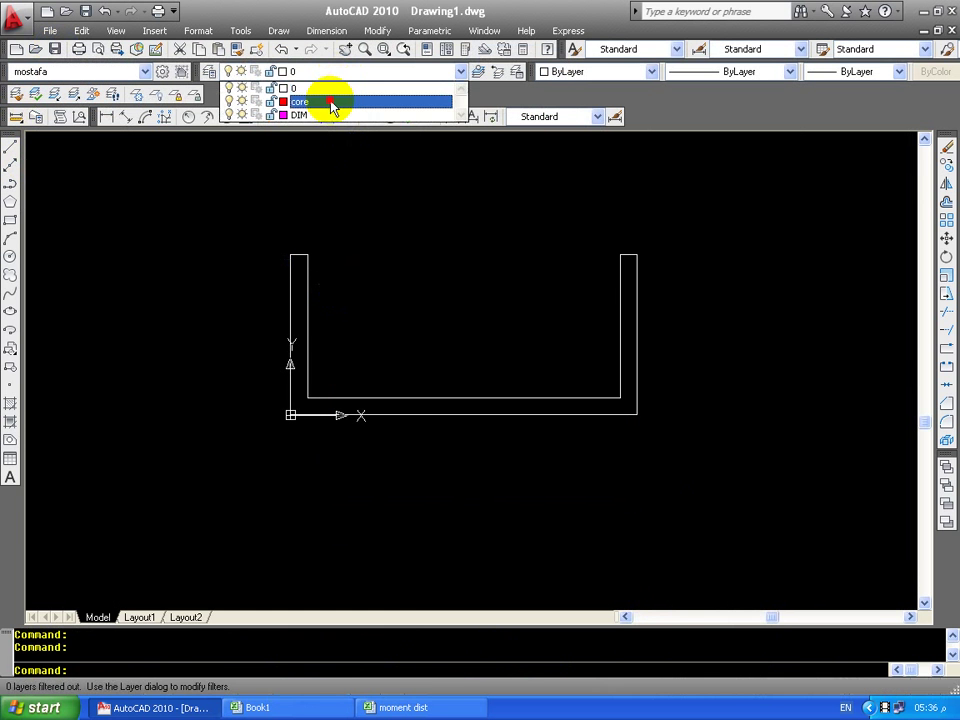
left_click(330, 102)
Start a polyline at the origin and trace the bottom and right wall to the inner bottom-right corner.
type("pl")
key("Return")
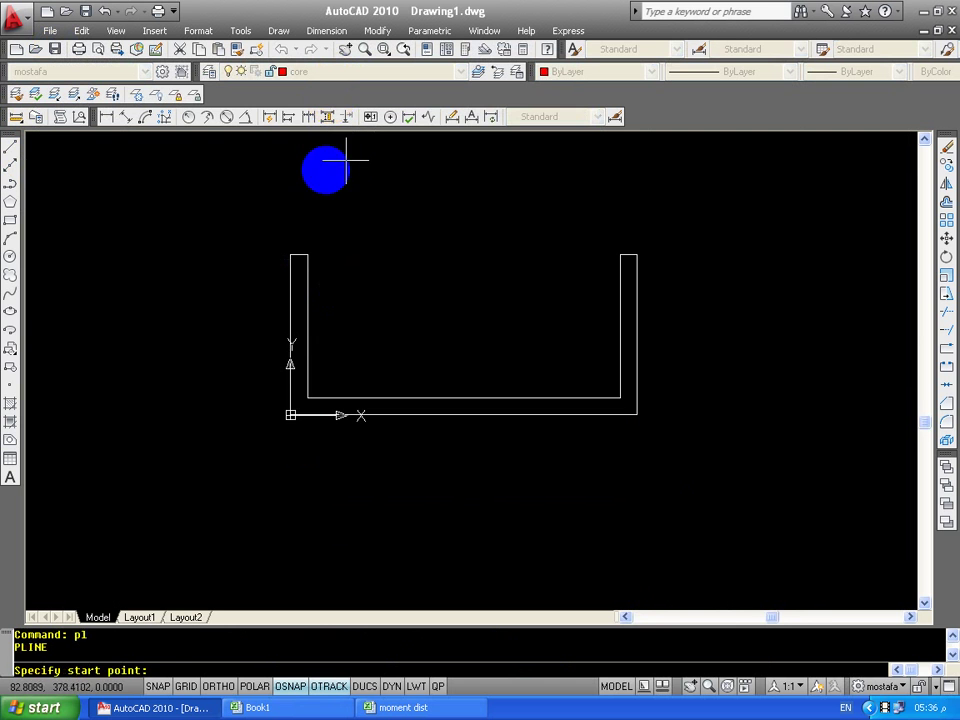
scroll(287, 418, "up", 4)
left_click(287, 418)
scroll(561, 407, "down", 2)
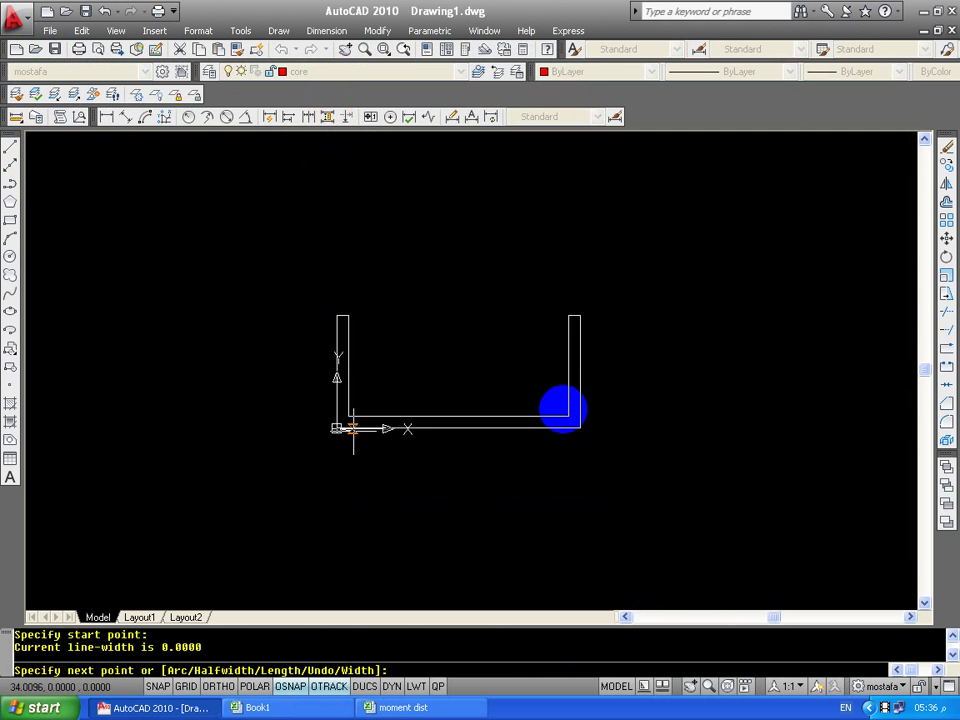
scroll(469, 452, "up", 2)
scroll(469, 445, "up", 2)
left_click(469, 445)
left_click(469, 219)
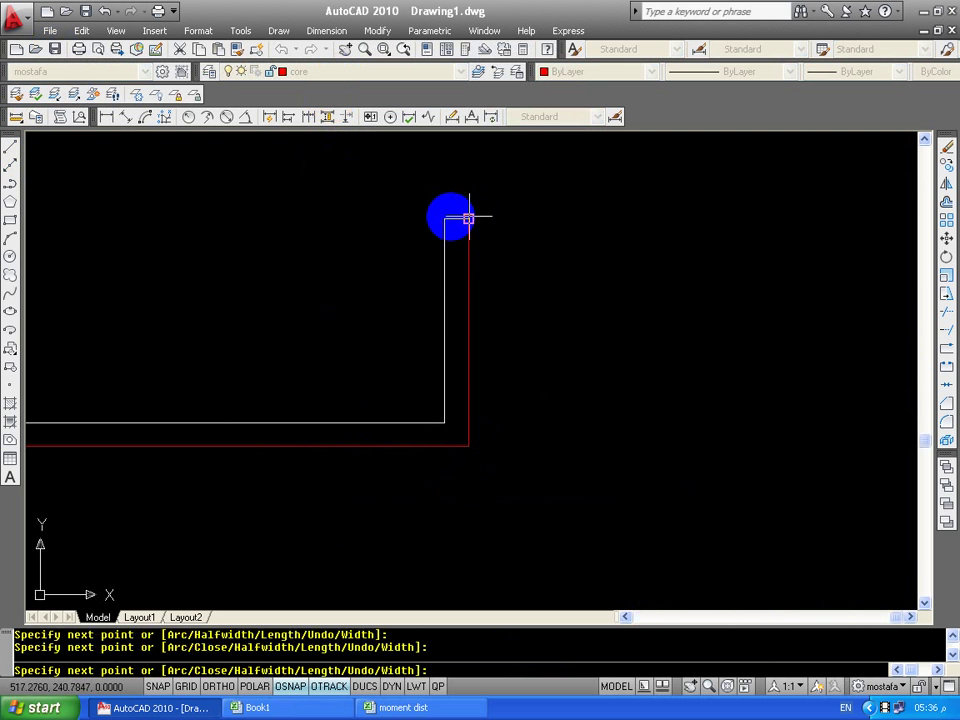
left_click(444, 219)
left_click(444, 422)
Continue the polyline along the inner bottom and left wall back to the origin.
middle_click_drag(357, 390, 692, 399)
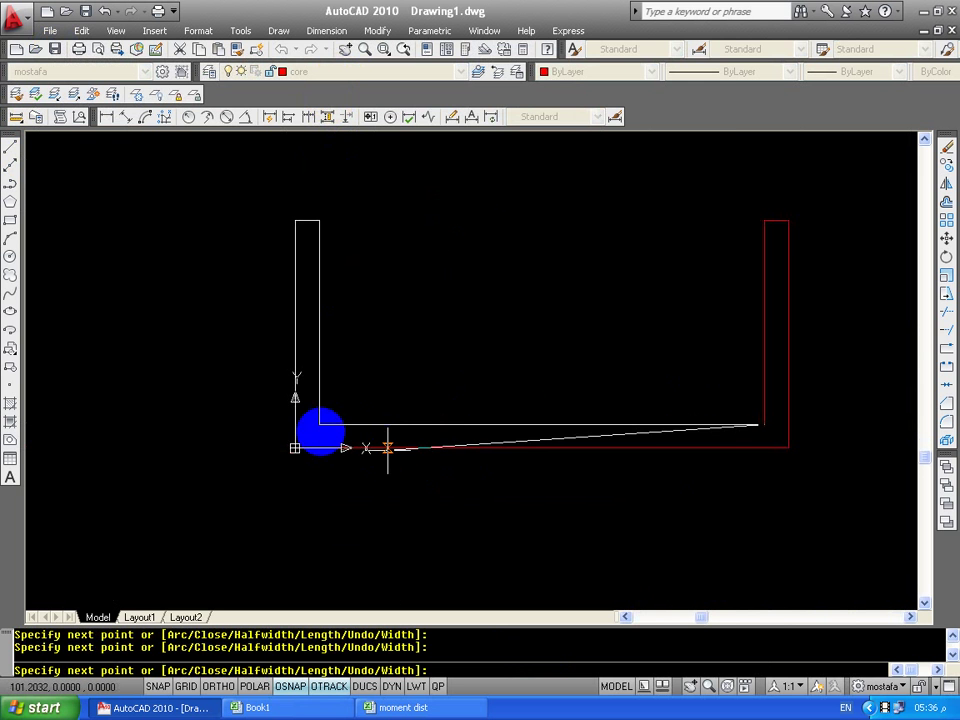
left_click(319, 422)
left_click(319, 220)
left_click(295, 220)
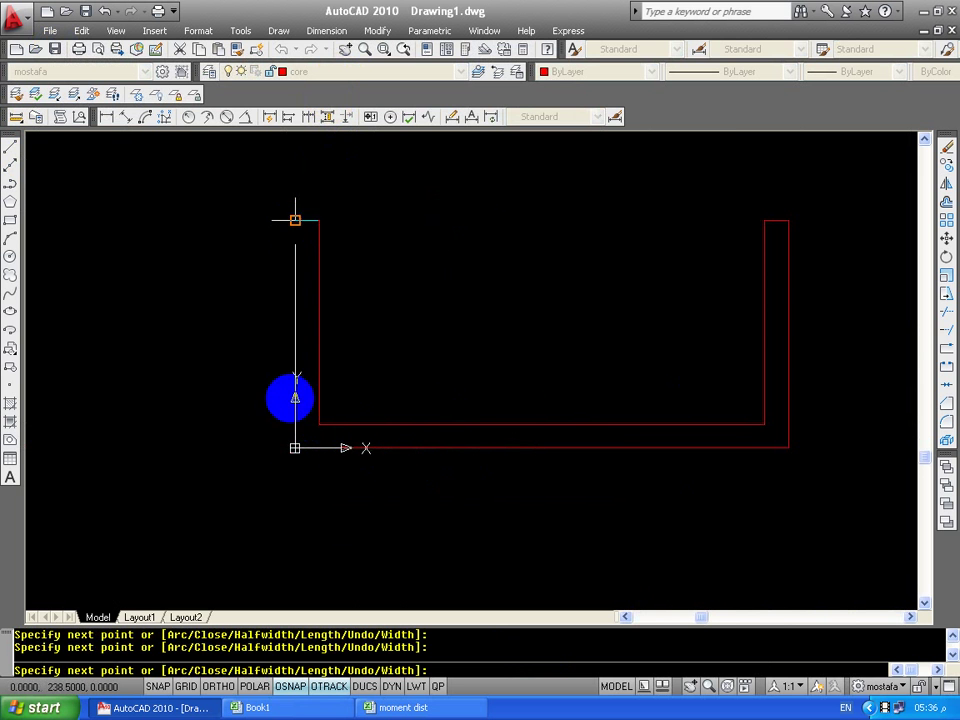
left_click(295, 447)
key("Return")
scroll(315, 335, "down", 2)
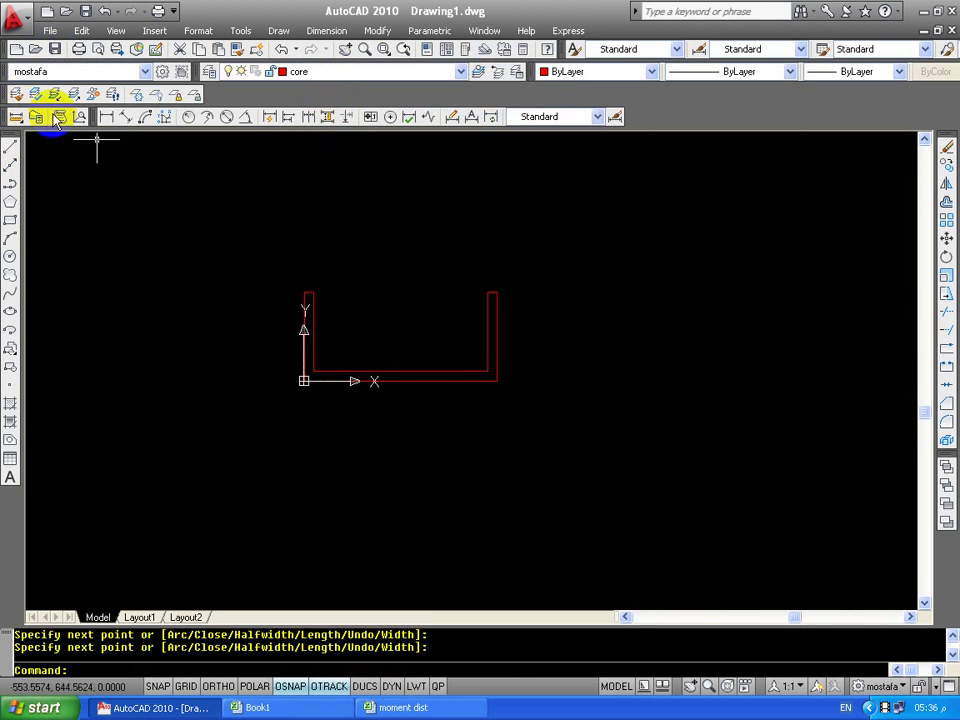
Save the drawing as core.dxf (AutoCAD 2000/LT2000 DXF) in Desktop\corse\flat slab\core dxf.
key("ctrl+s")
left_click(606, 516)
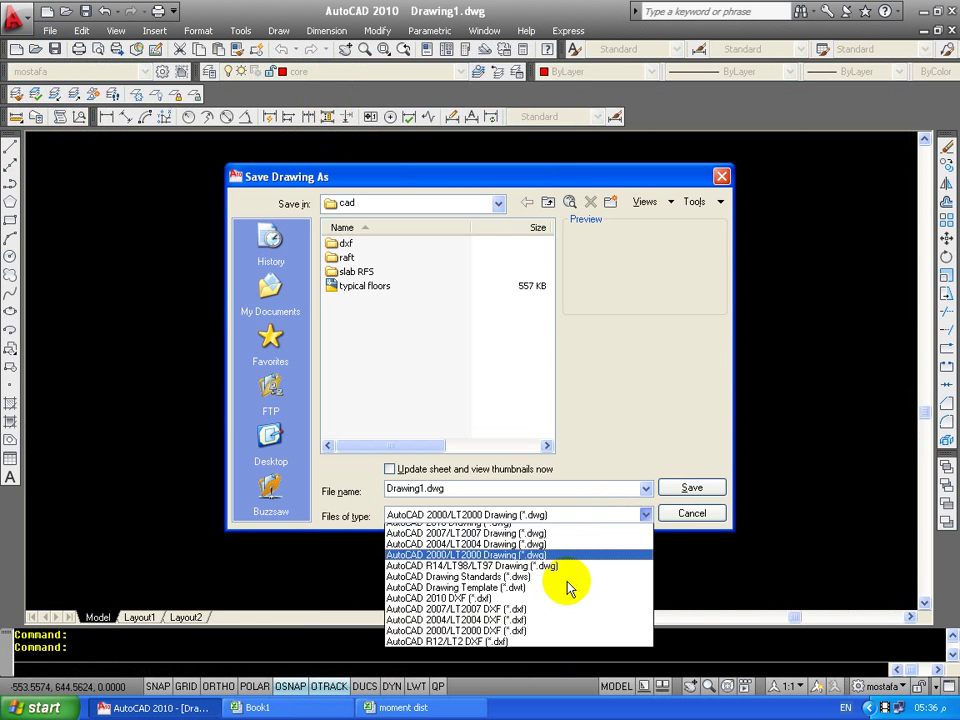
left_click(549, 636)
left_click(270, 440)
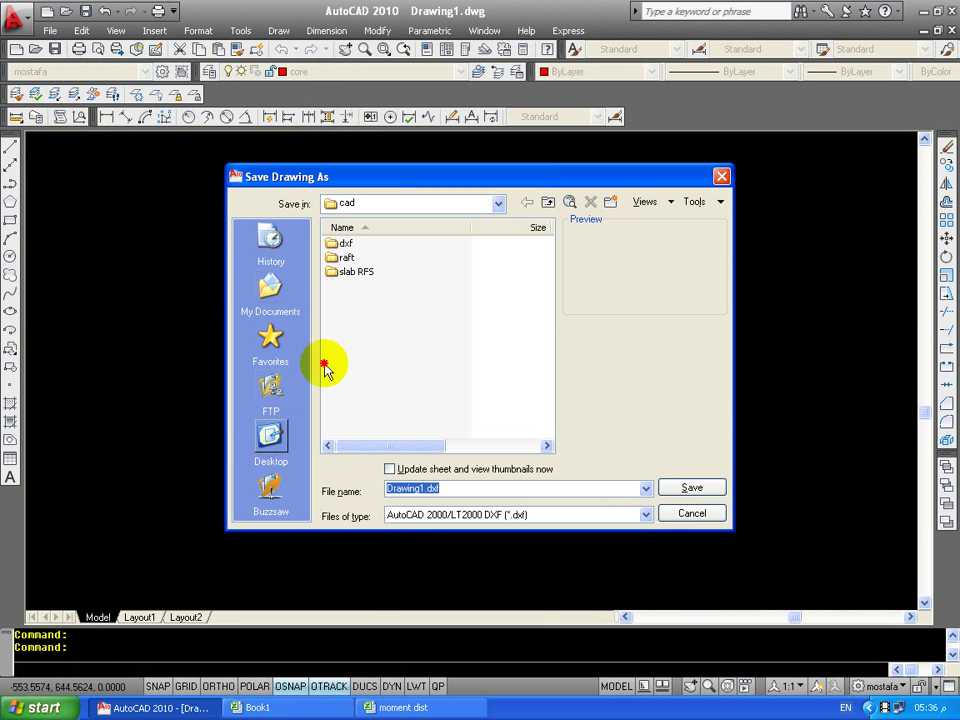
double_click(352, 286)
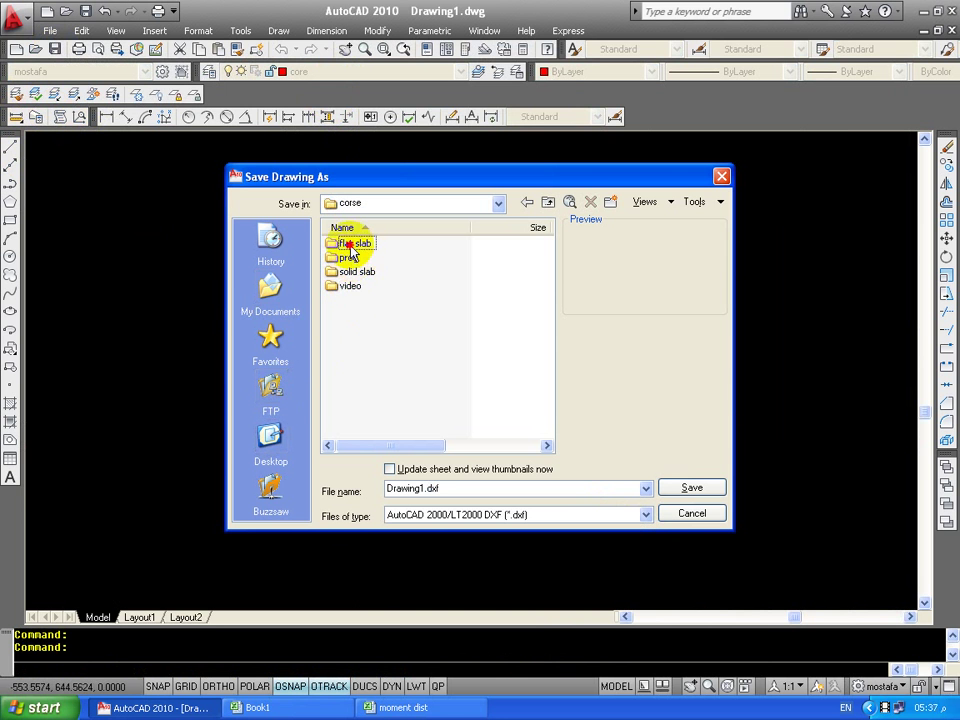
double_click(350, 246)
type("core dxf")
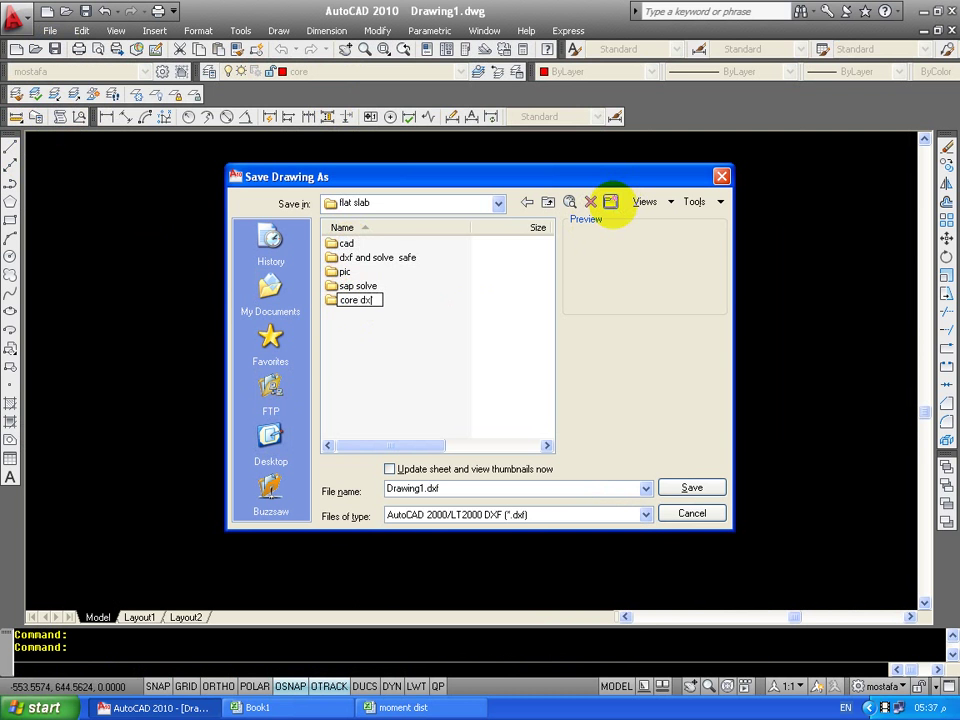
double_click(334, 301)
type("co")
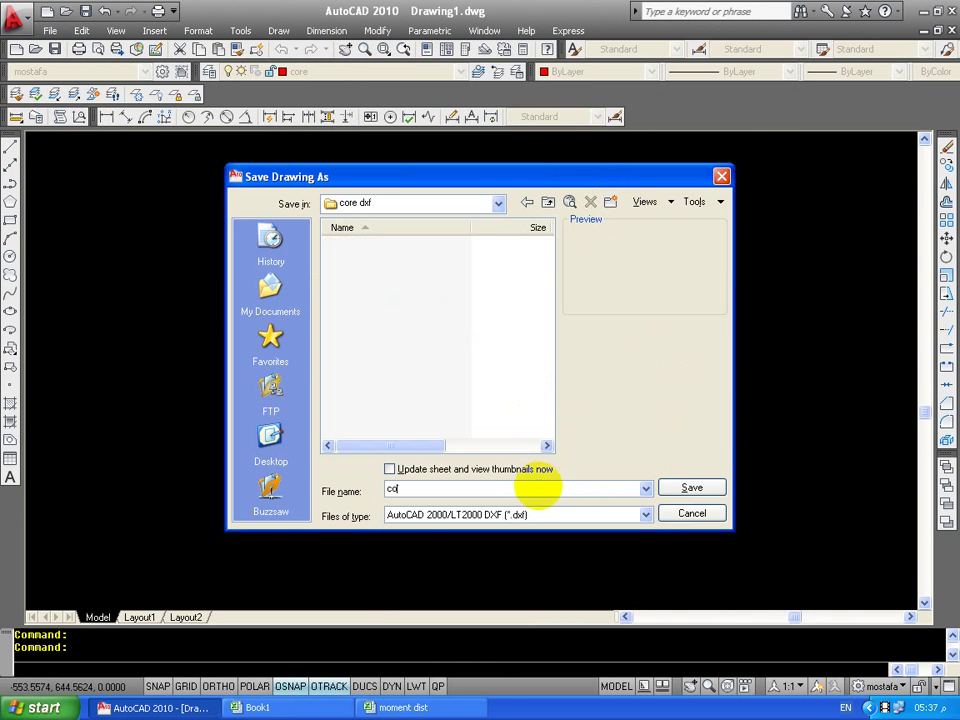
type("re")
left_click(668, 488)
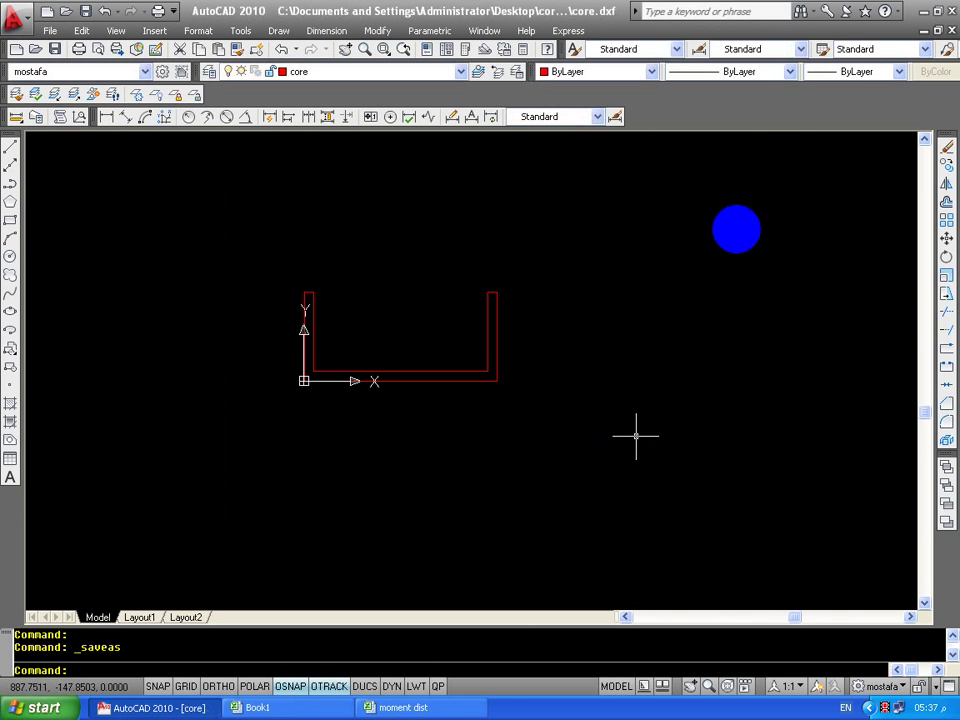
Close AutoCAD, declining to save changes to typical floors.
left_click(948, 31)
left_click(500, 380)
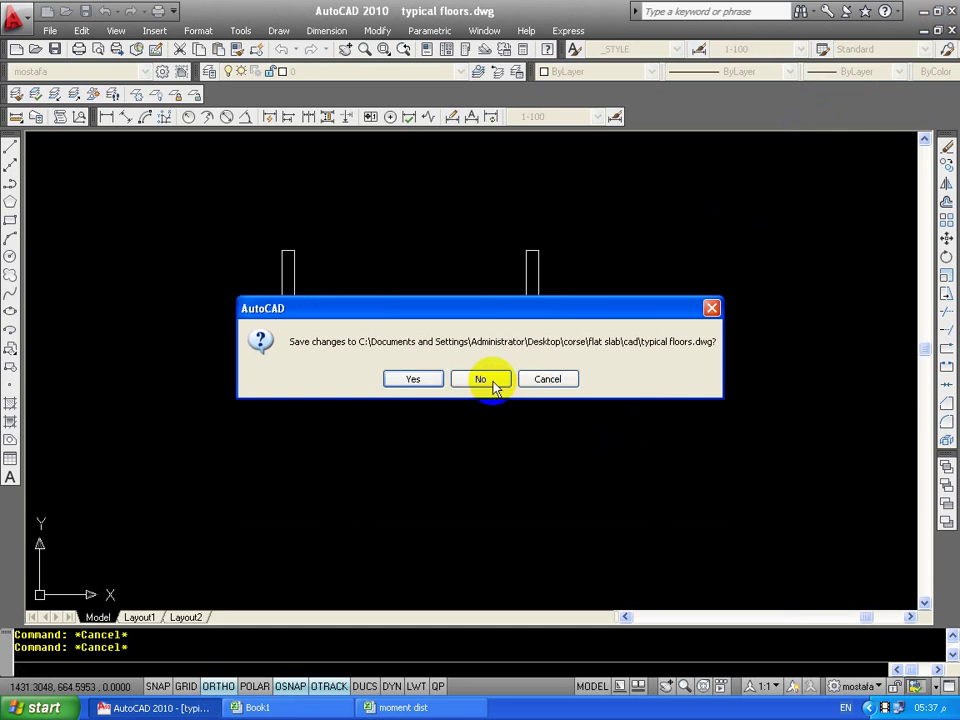
left_click(481, 380)
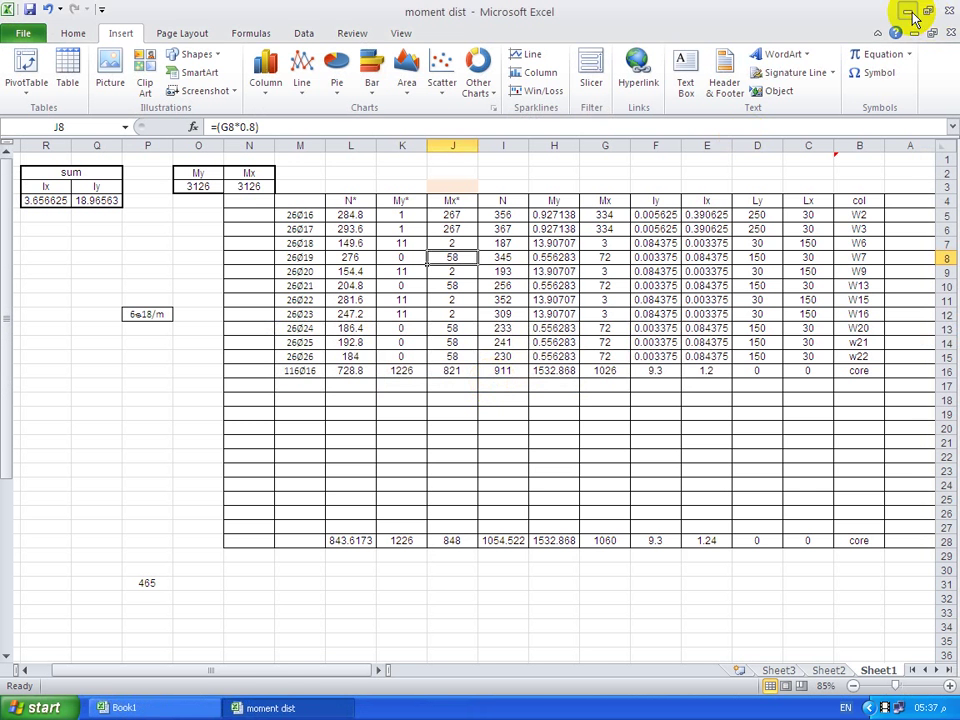
Minimize the moment dist workbook and bring the Excel window back.
left_click(908, 12)
left_click(270, 707)
left_click(62, 32)
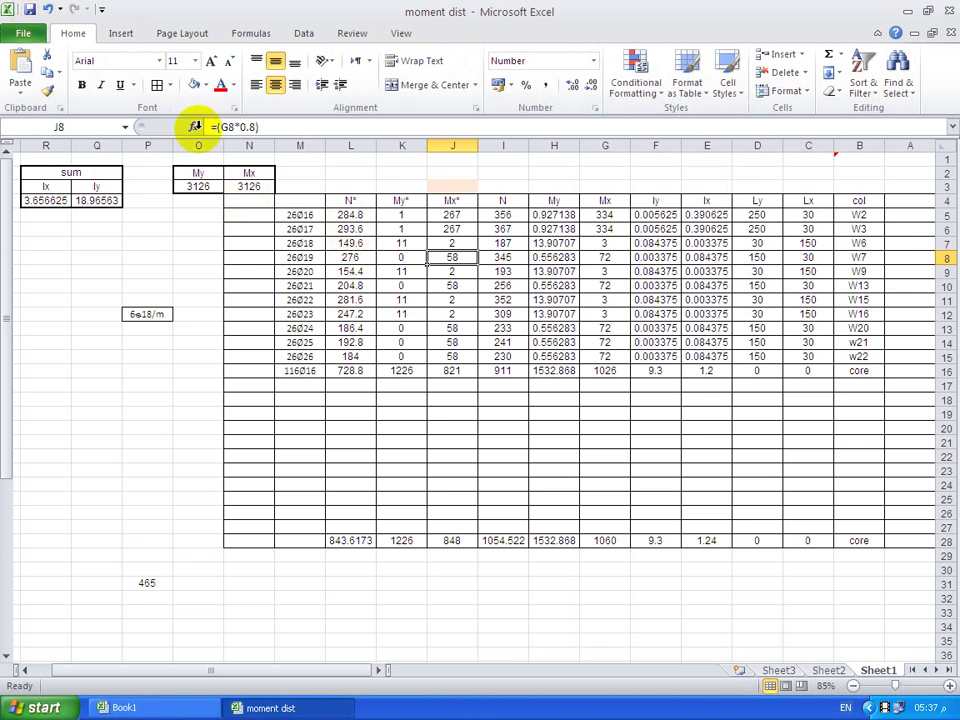
Save Book1 to the Desktop and launch CSiCol 8 from the Start menu.
key("alt+Tab")
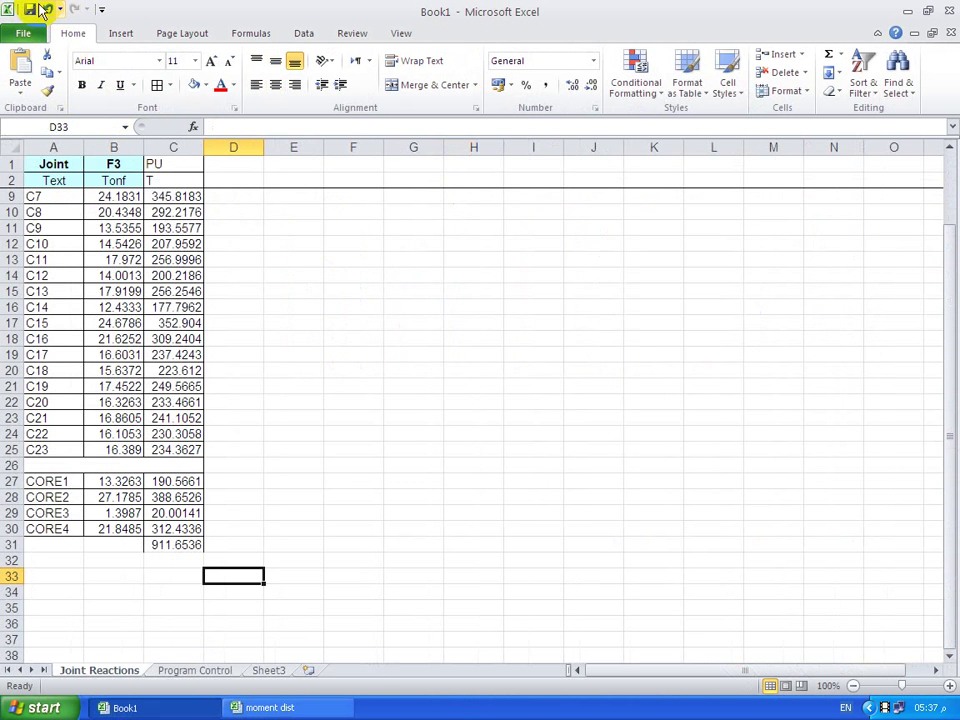
key("ctrl+s")
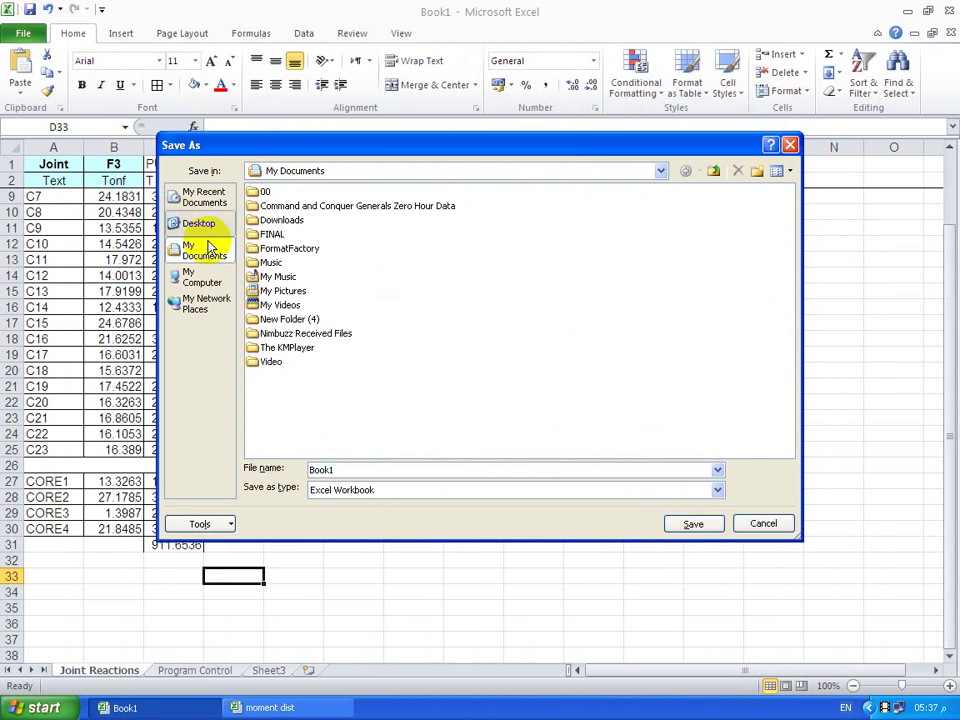
left_click(198, 223)
left_click(705, 510)
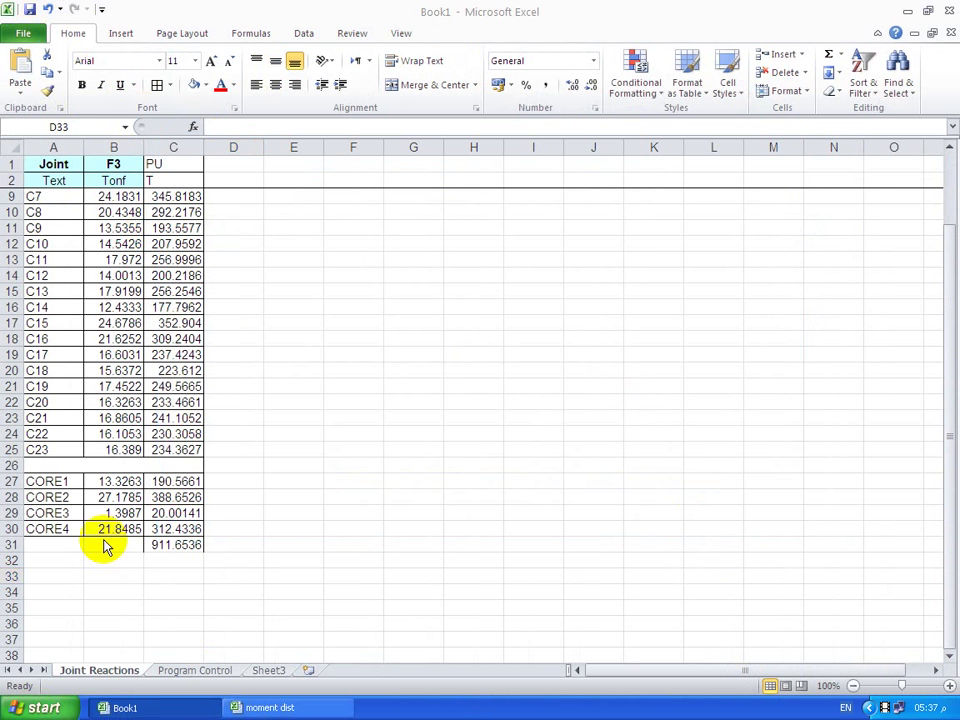
left_click(40, 707)
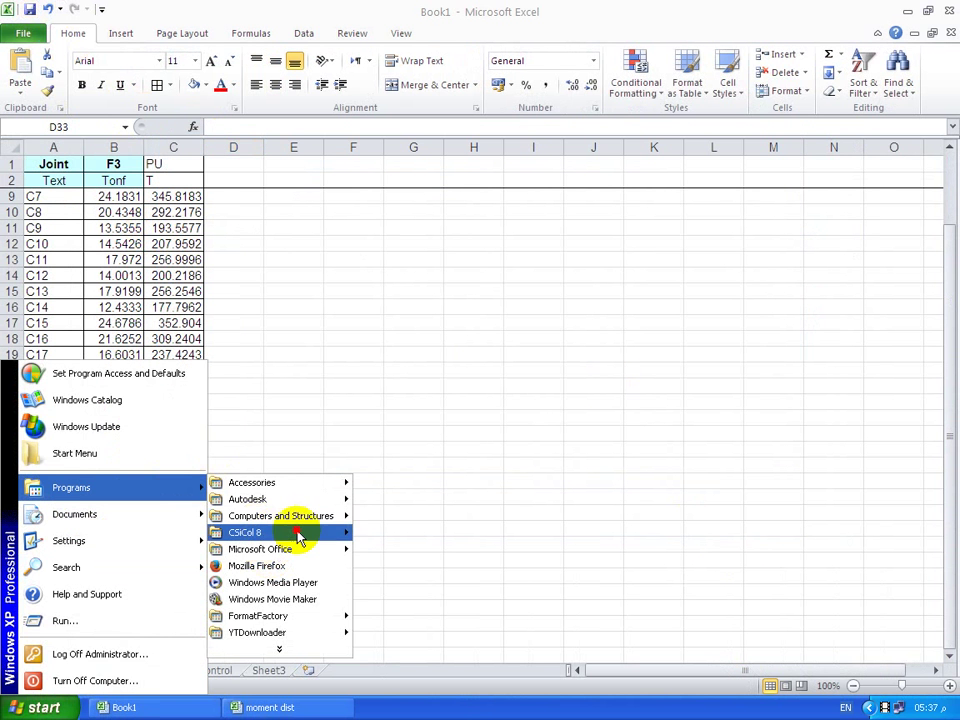
left_click(372, 517)
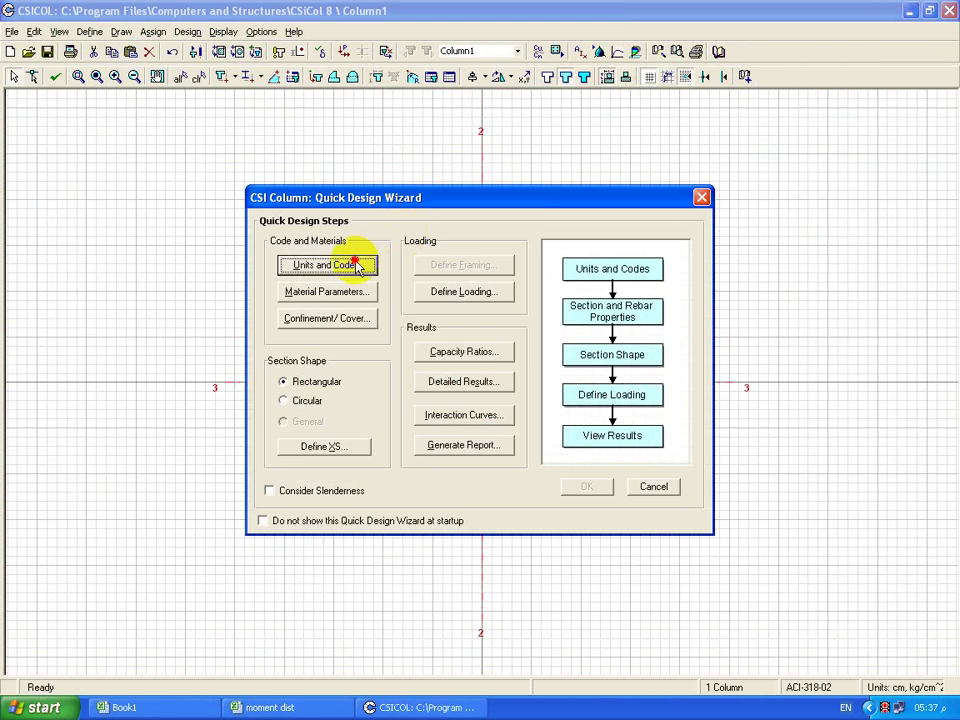
Accept Metric - cm units with ACI-318-02 code and dismiss the Quick Design Wizard.
left_click(352, 263)
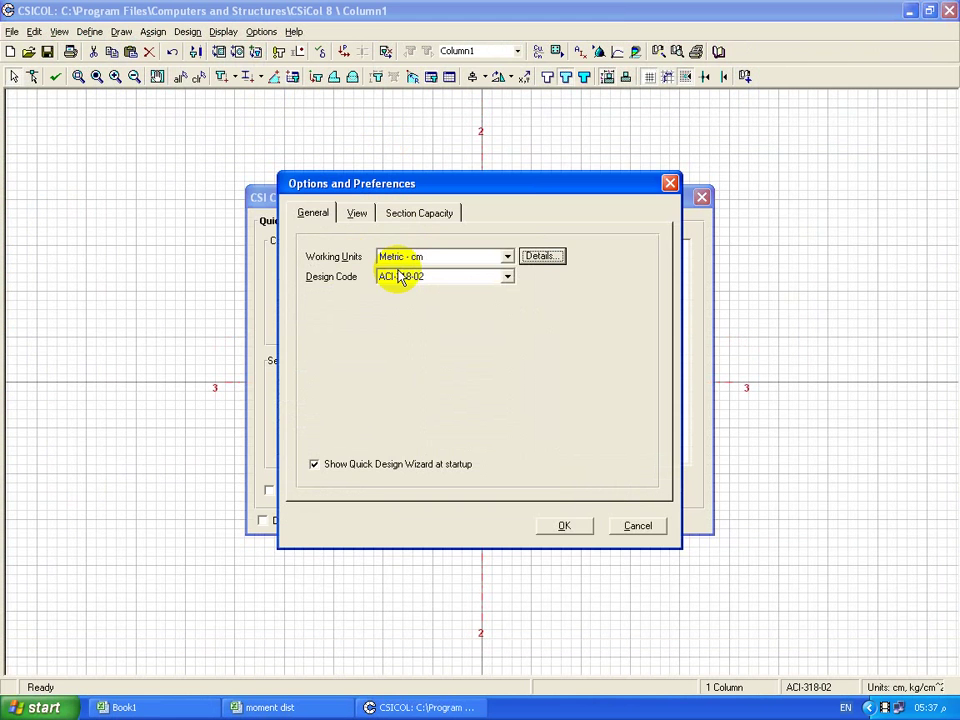
left_click(568, 527)
left_click(652, 486)
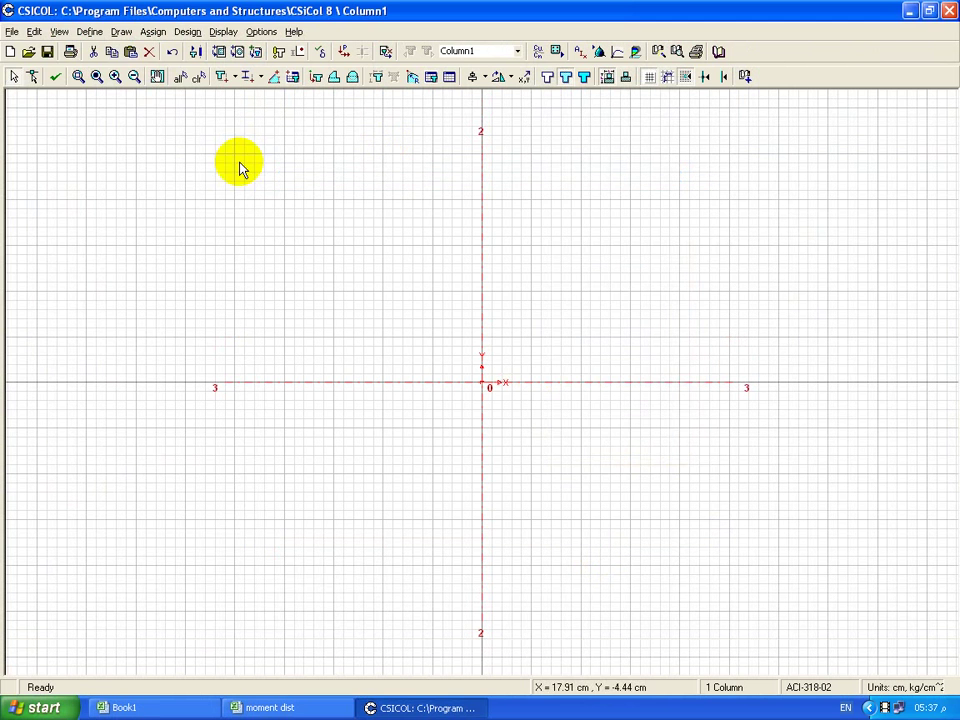
Set materials to fc' 200 kg/cm² concrete and Custom Elasto-Plastic rebar with the User set.
left_click(13, 32)
mouse_move(34, 32)
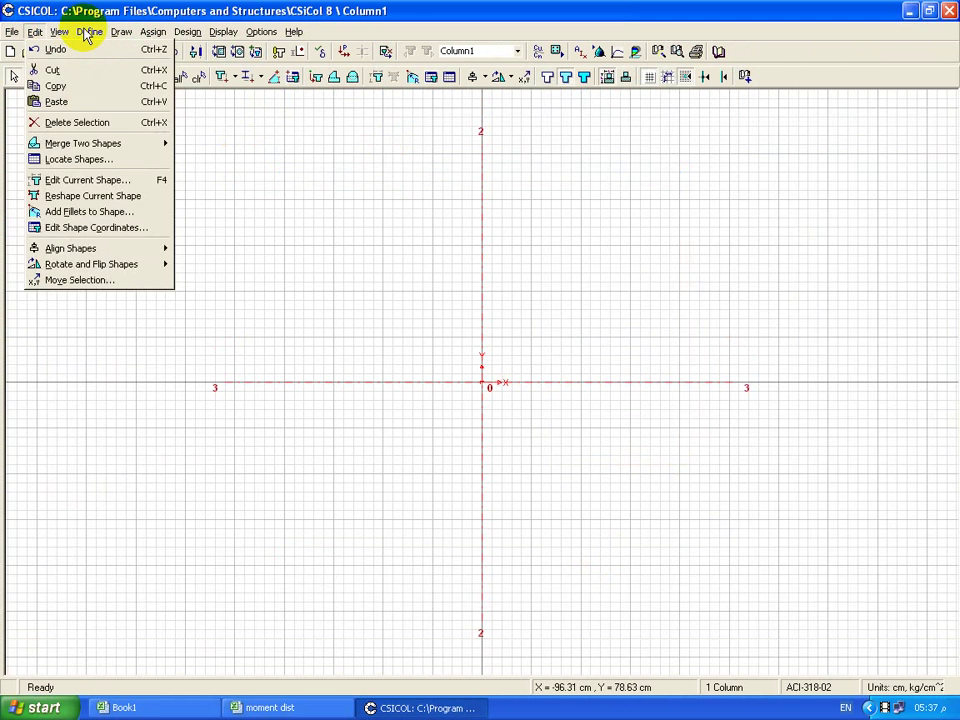
left_click(100, 49)
left_click(492, 297)
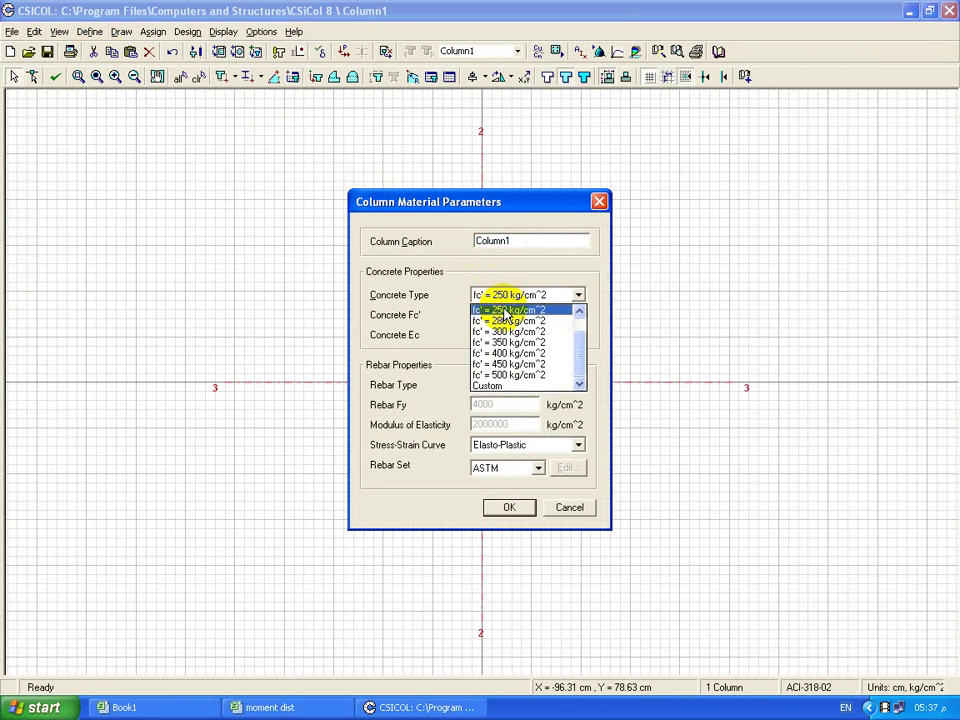
left_click(491, 309)
left_click(519, 390)
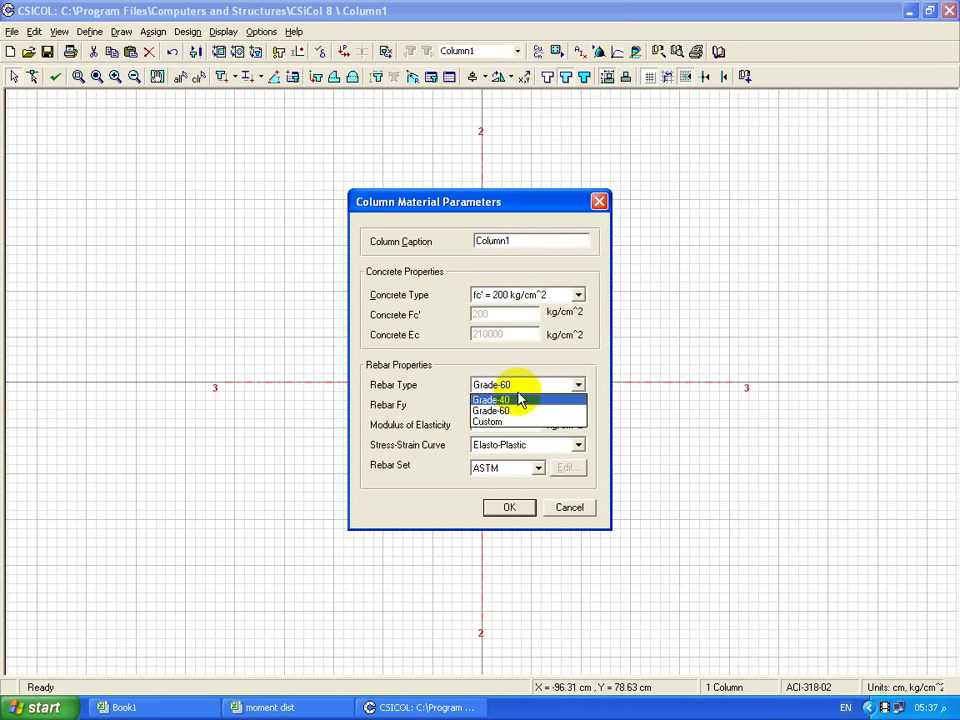
left_click(513, 421)
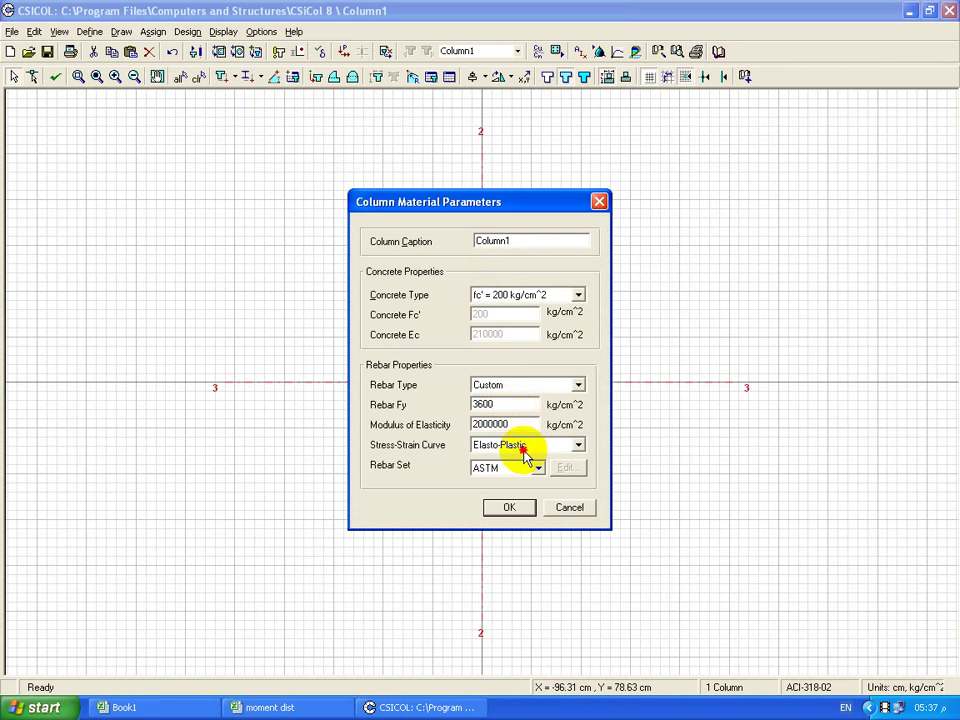
left_click(531, 446)
left_click(492, 457)
left_click(508, 469)
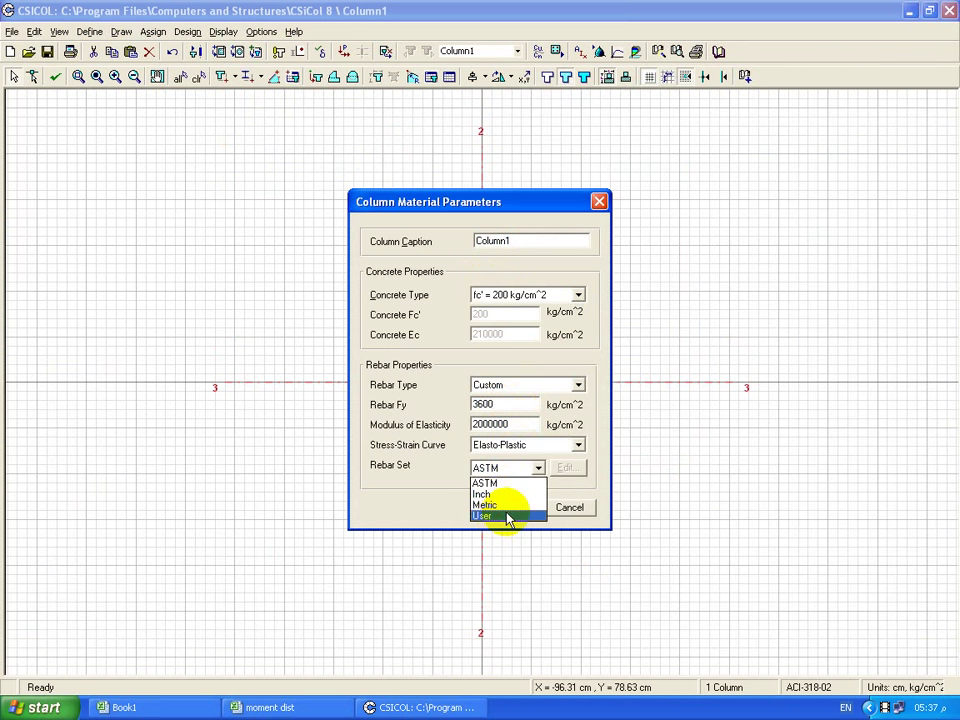
left_click(508, 517)
key("Return")
left_click(12, 31)
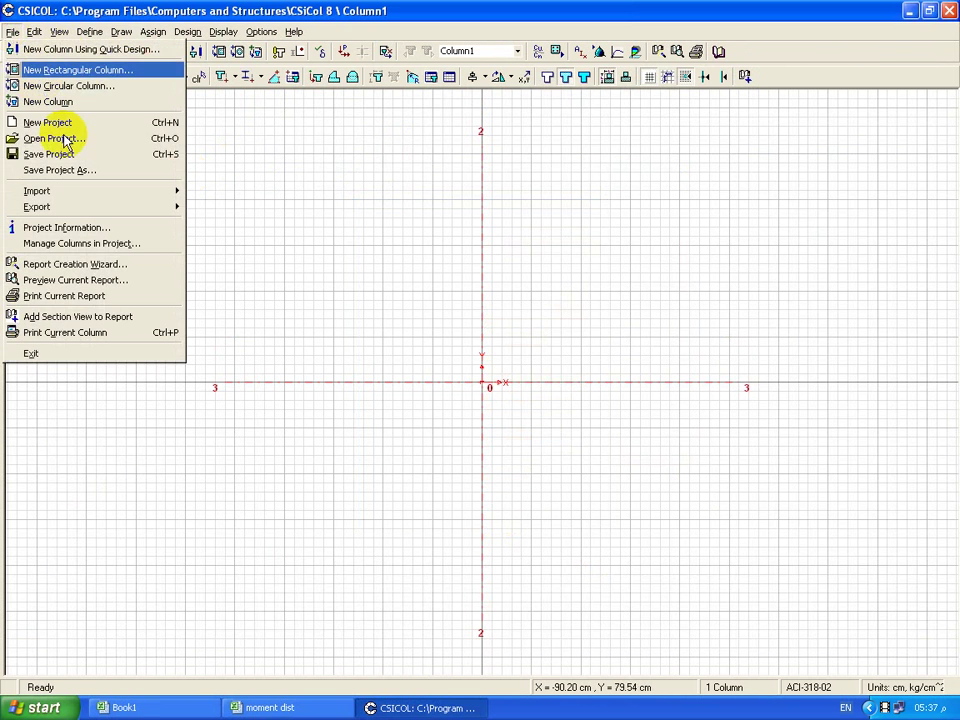
mouse_move(60, 190)
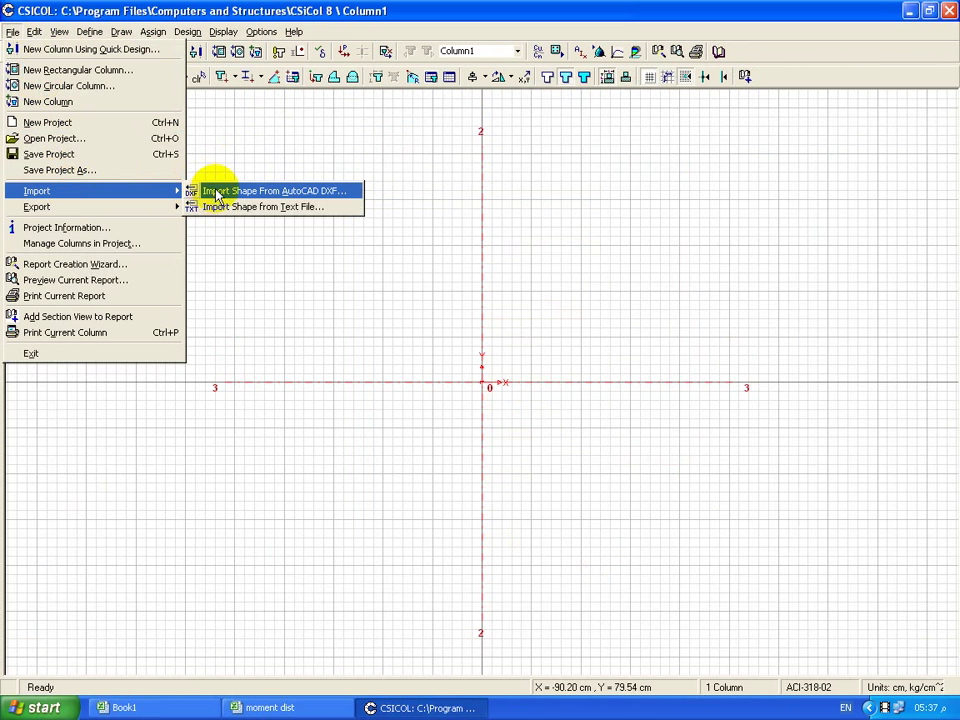
Open the core DXF from the Desktop's corse folder and load its layers.
left_click(262, 191)
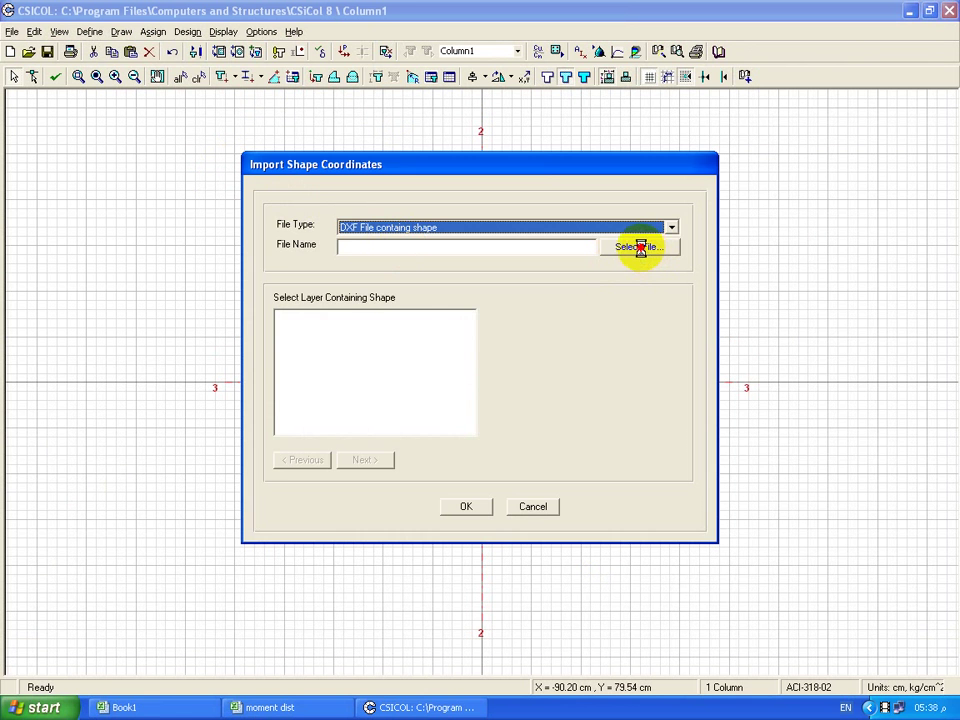
left_click(286, 283)
double_click(350, 257)
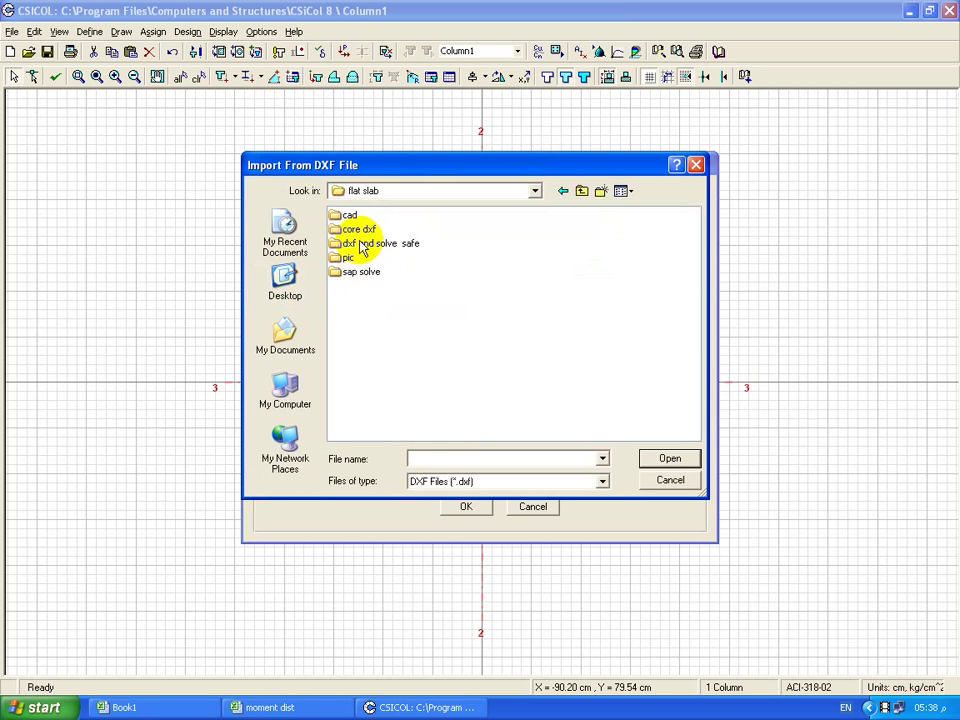
double_click(355, 229)
left_click(345, 214)
left_click(669, 458)
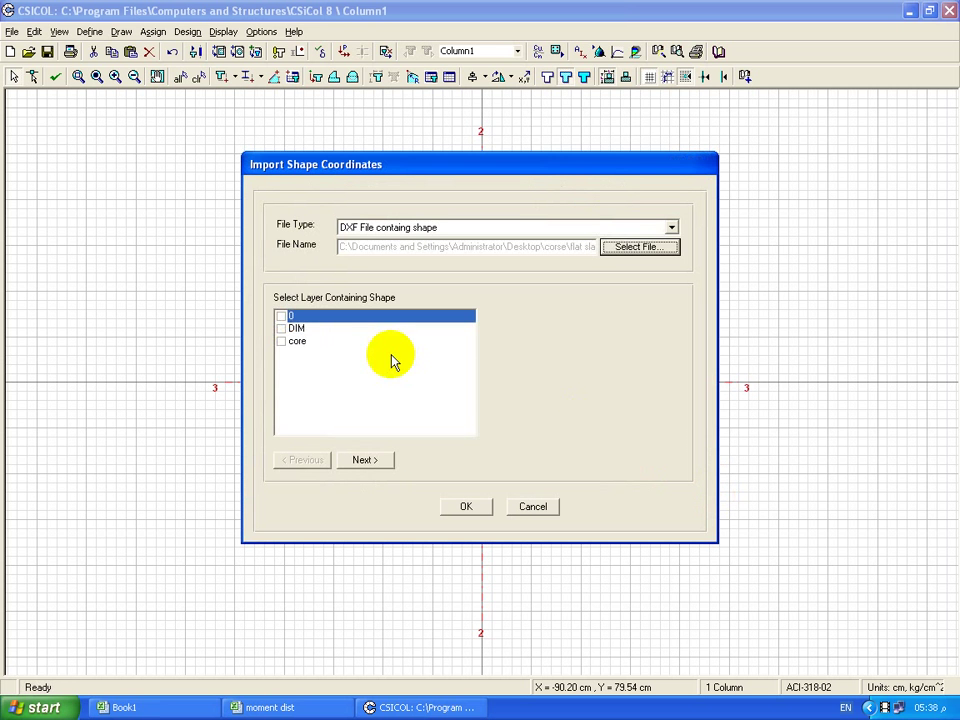
Import Polyline-1 (10 Points) from the core layer as the Column1 section.
left_click(282, 345)
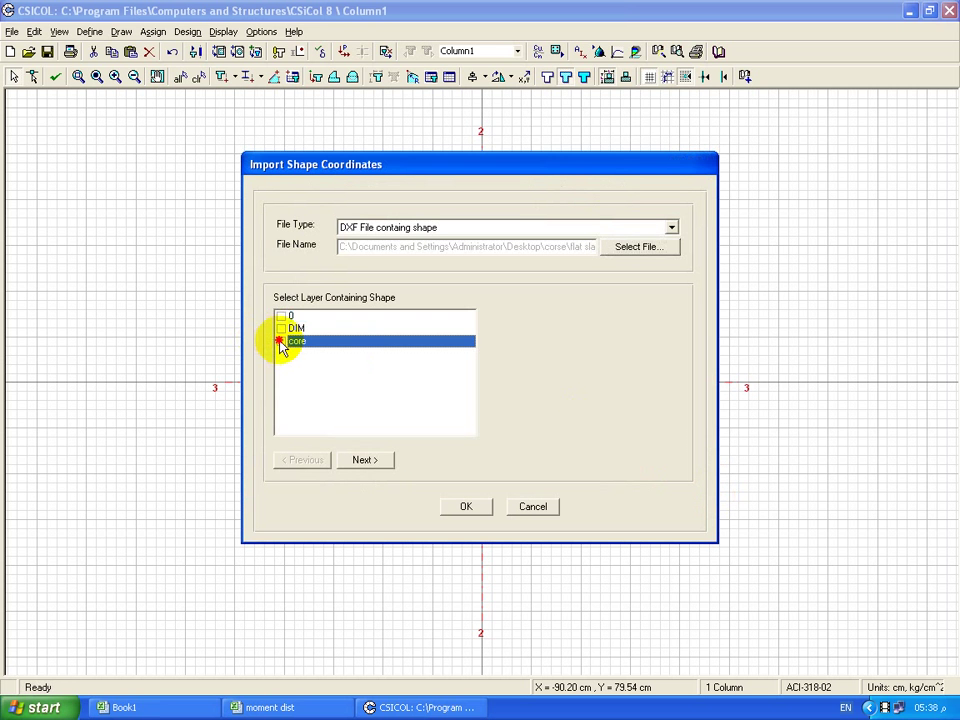
left_click(281, 342)
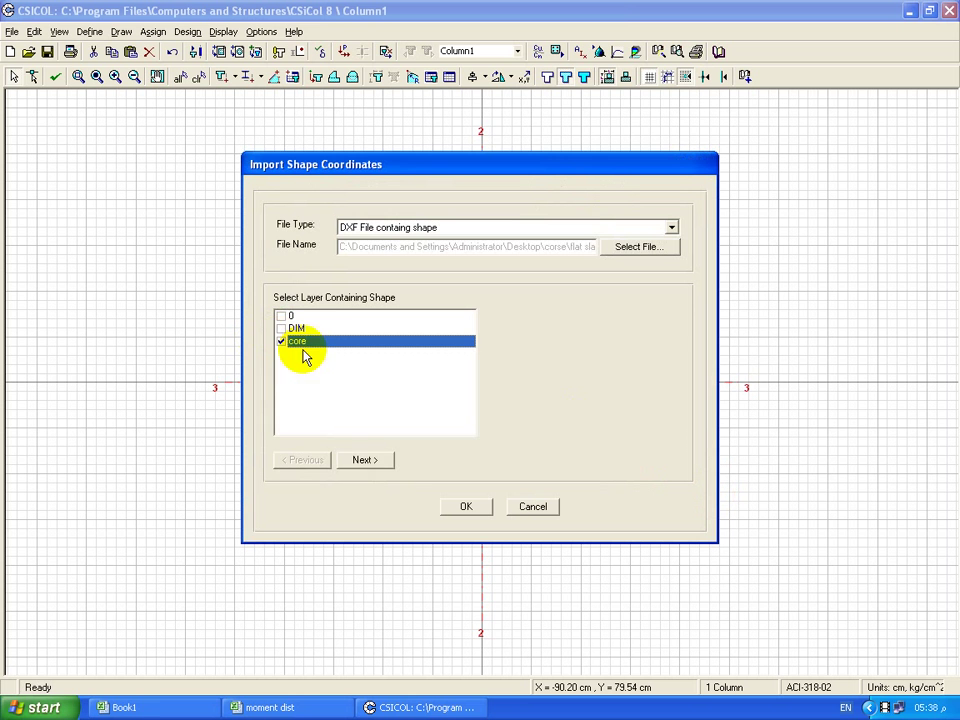
left_click(362, 462)
left_click(377, 320)
left_click(369, 344)
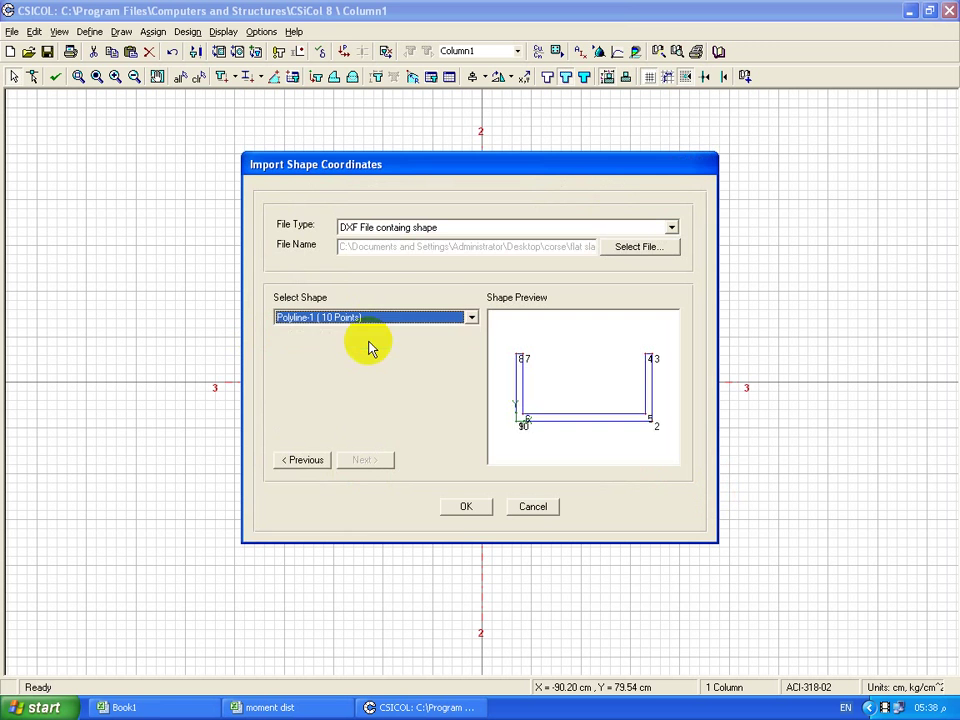
left_click(455, 506)
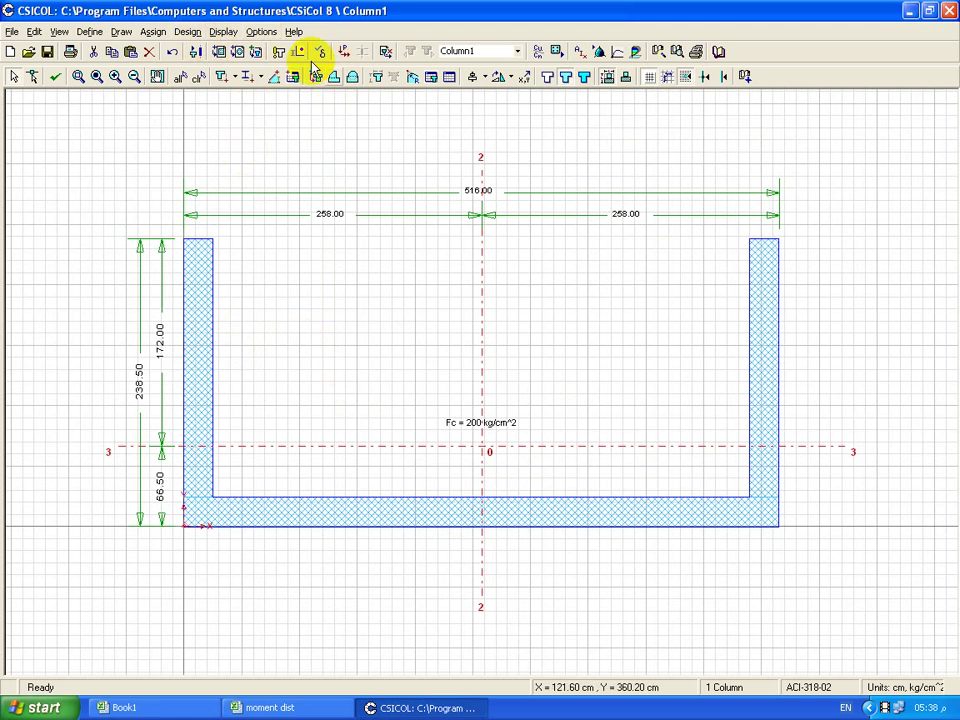
Add 116 d16 rebars placed around the U-section's perimeter.
double_click(194, 260)
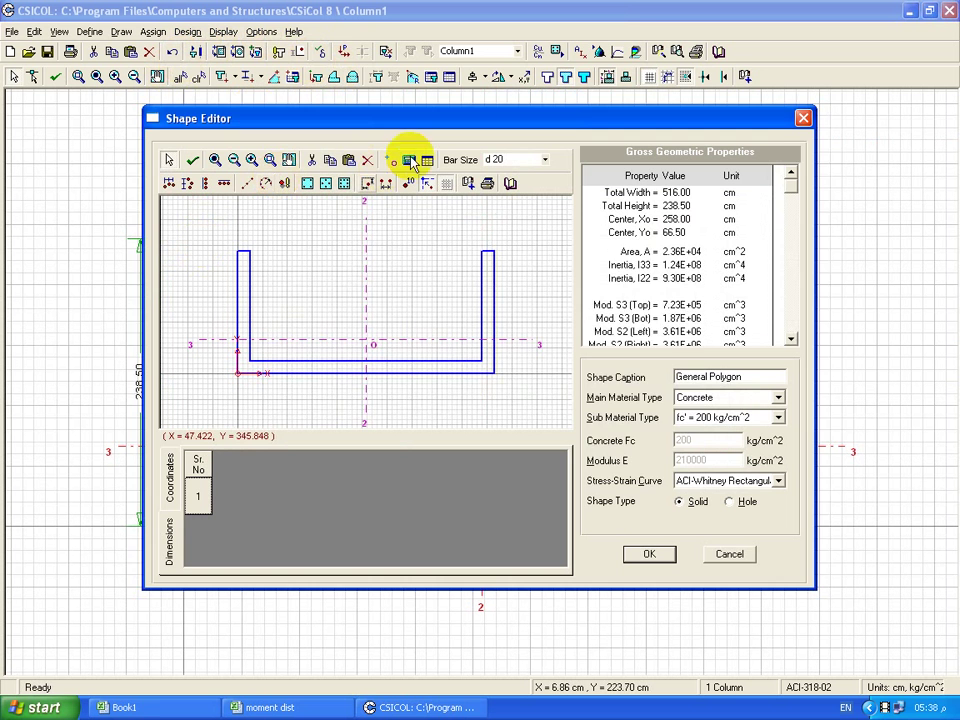
left_click(409, 160)
double_click(302, 405)
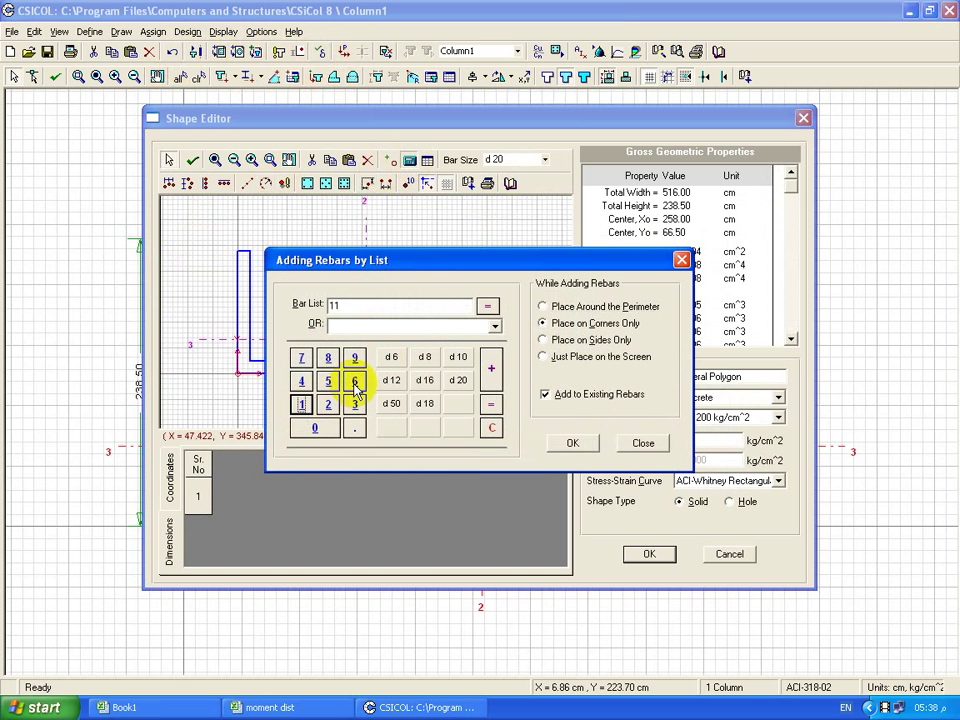
left_click(354, 380)
left_click(424, 380)
left_click(487, 306)
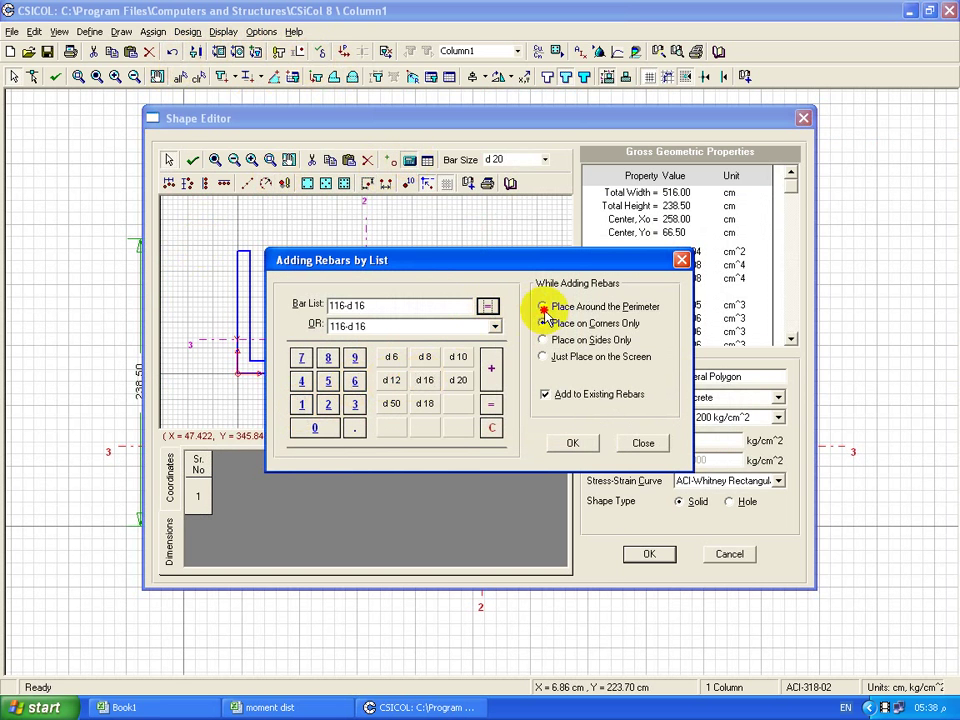
left_click(569, 442)
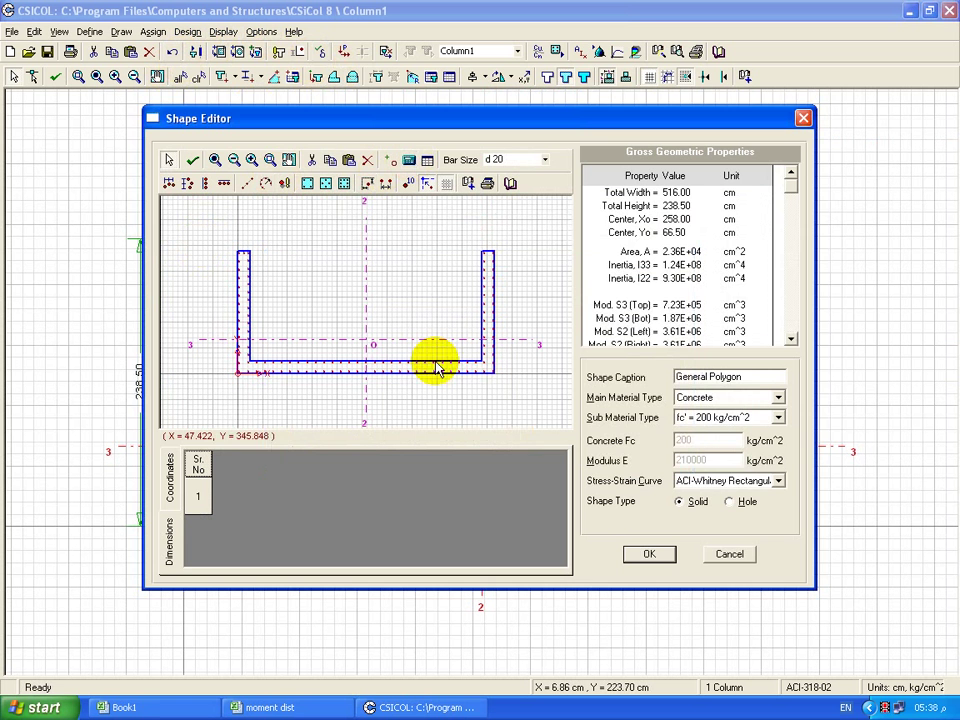
Set the stress-strain curve to PCA Parabola and apply the shape edits.
left_click(717, 484)
left_click(690, 641)
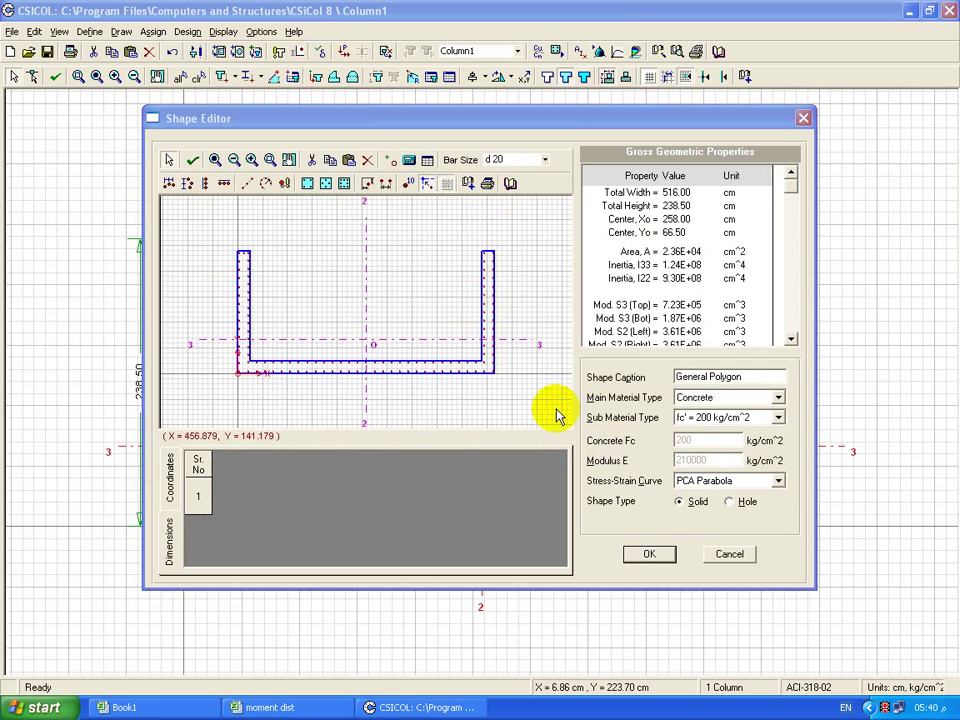
left_click(650, 554)
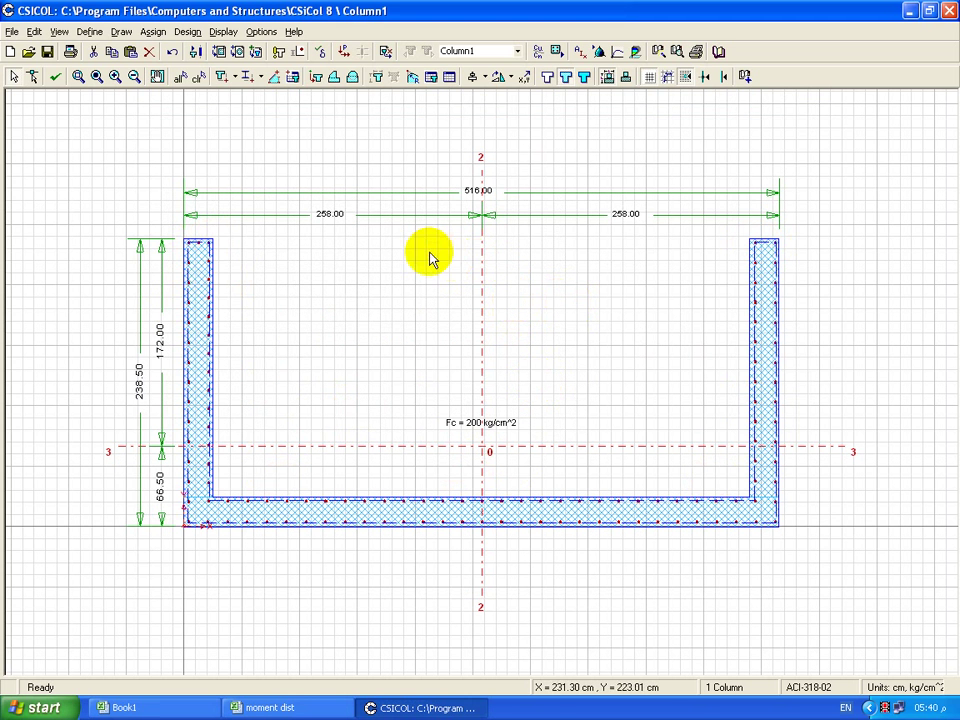
Export Column1's section to Columns.dxf on the Desktop.
left_click(12, 32)
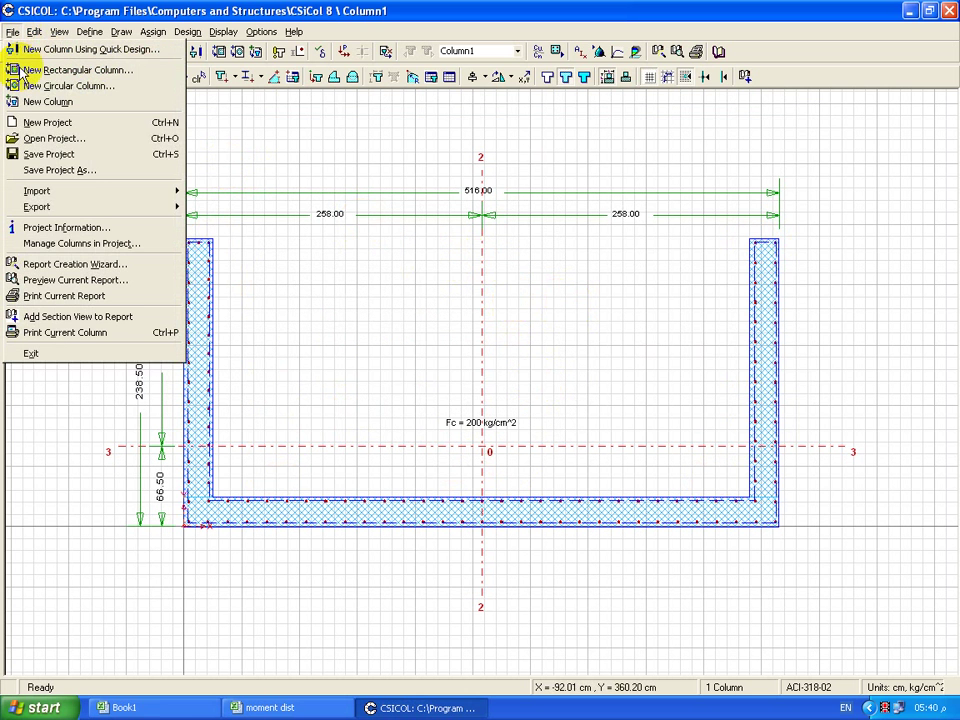
mouse_move(37, 206)
left_click(218, 208)
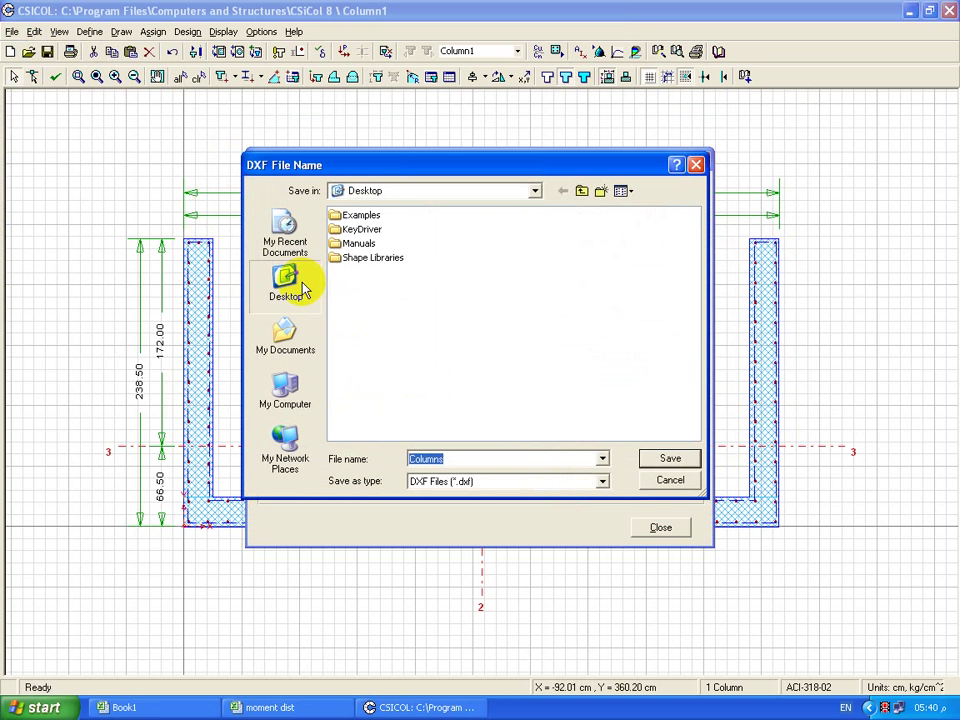
left_click(300, 285)
left_click(669, 458)
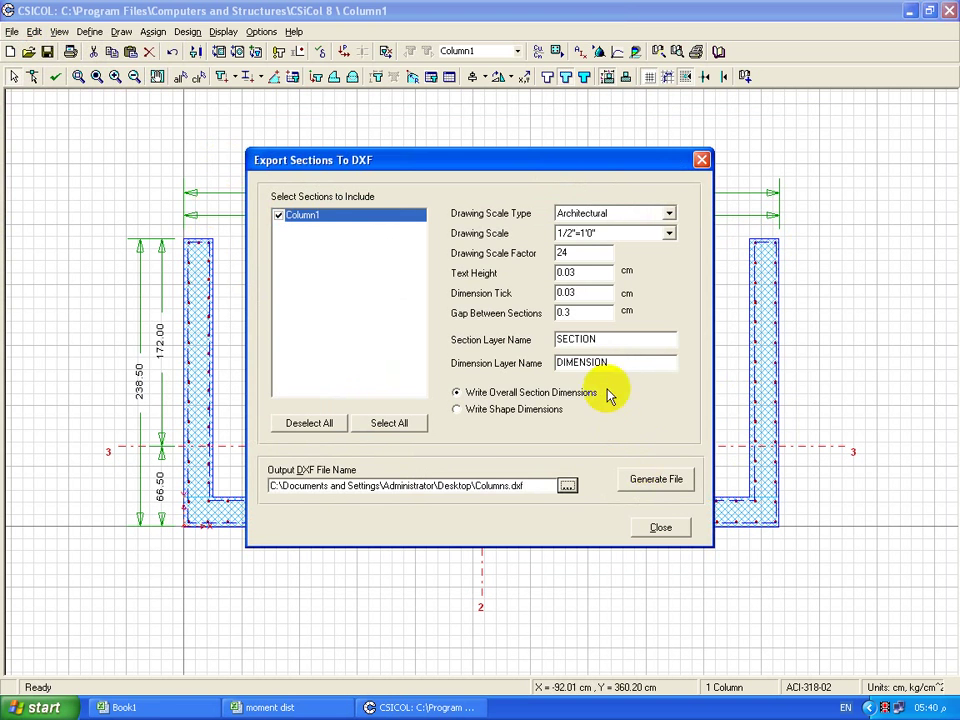
left_click(649, 479)
left_click(481, 403)
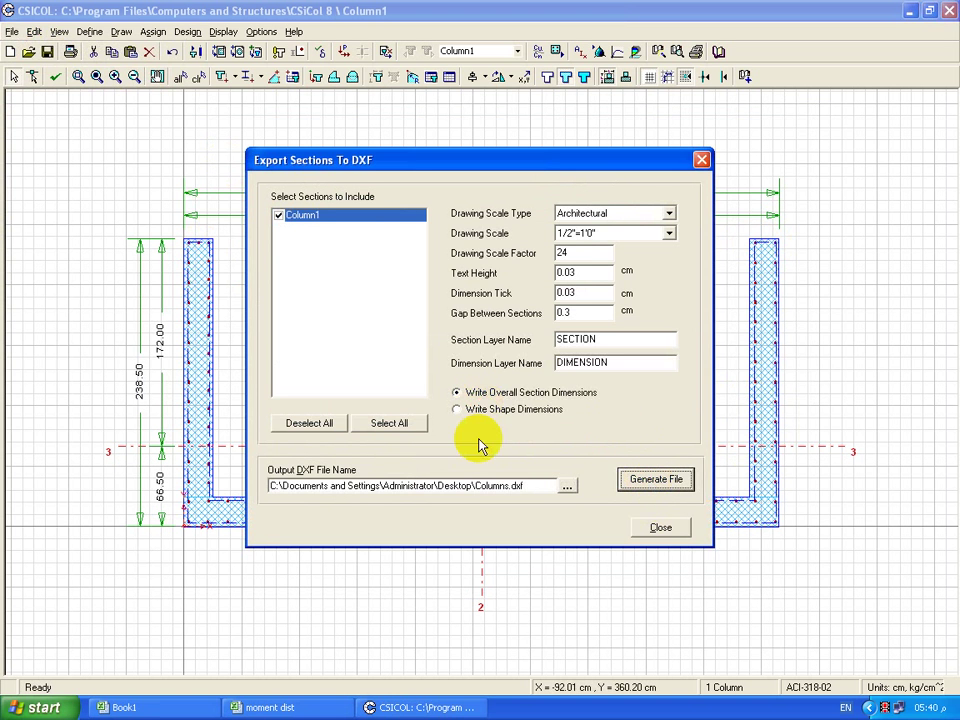
left_click(660, 528)
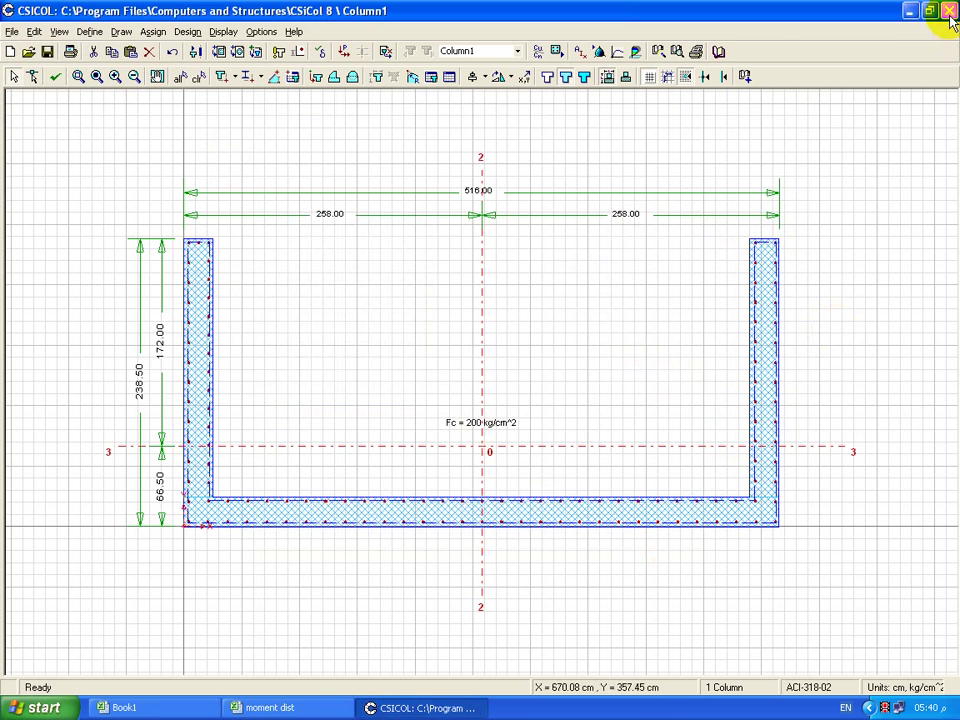
Close CSiCol past its save prompt and bring the moment dist workbook forward.
left_click(949, 12)
left_click(555, 404)
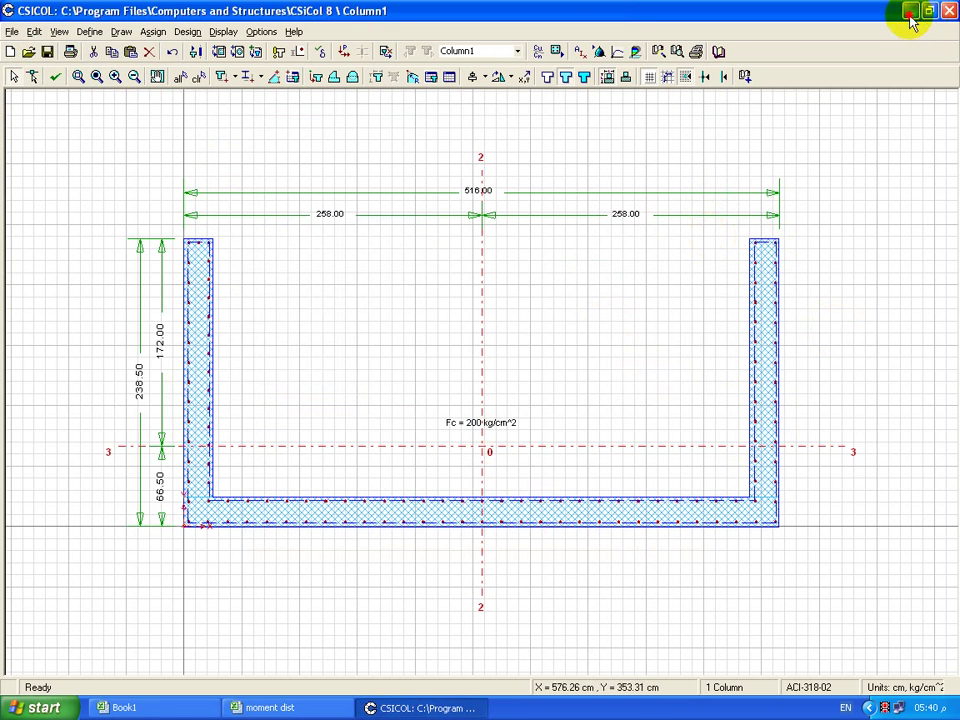
left_click(908, 12)
left_click(906, 10)
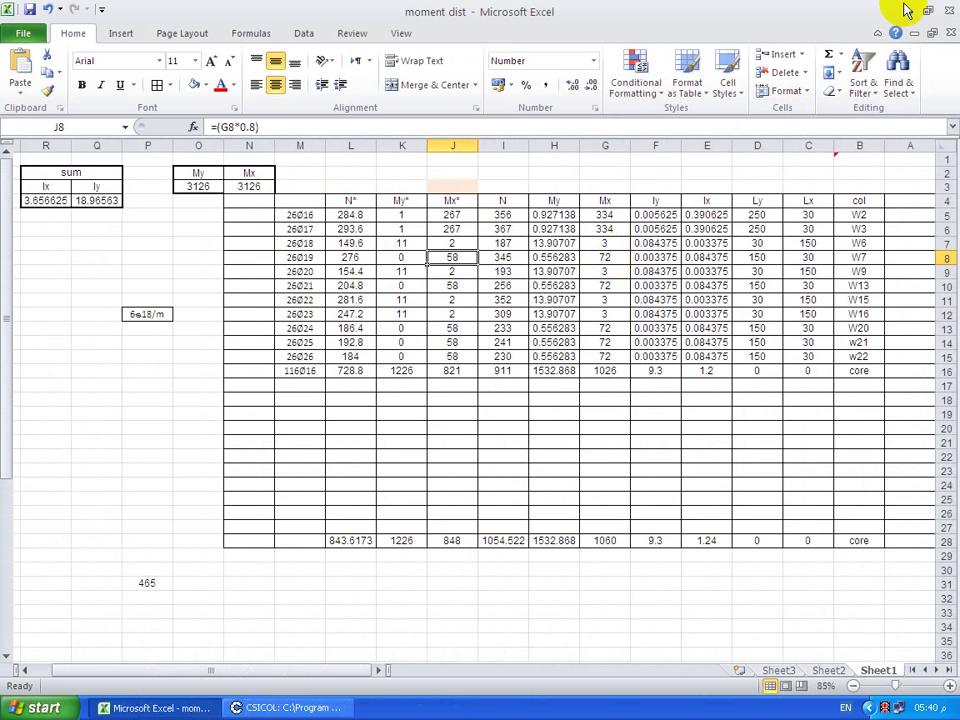
Close Excel and refresh the desktop so Columns.dxf appears.
left_click(951, 12)
right_click(197, 326)
left_click(206, 346)
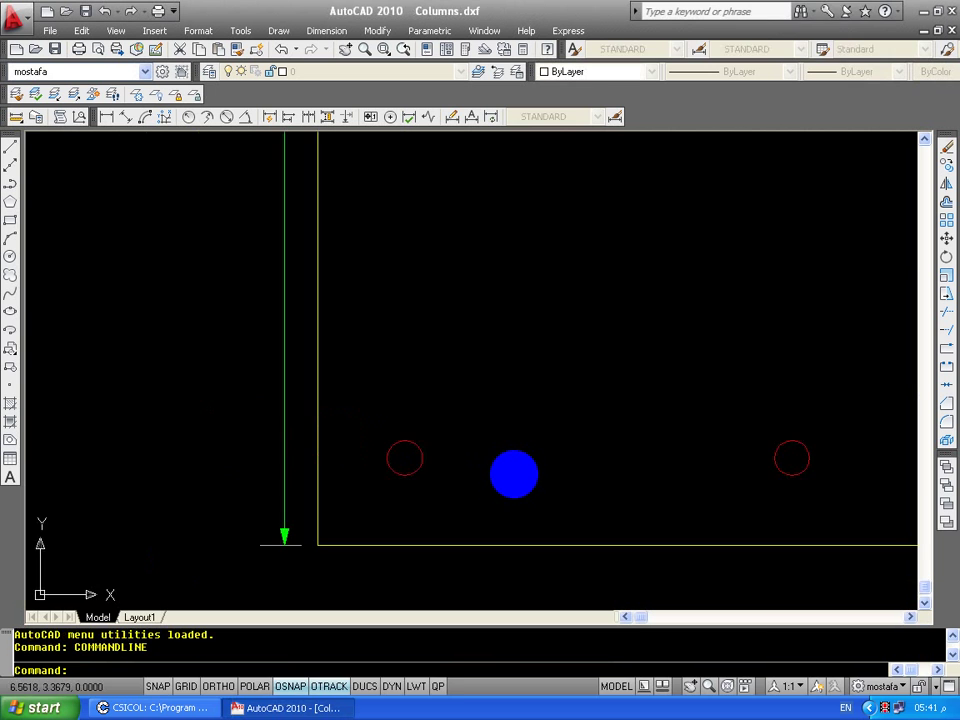
Delete the long overall dimension line along the top of the exported section.
scroll(520, 465, "down", 2)
middle_click_drag(621, 407, 476, 429)
middle_click(541, 378)
middle_click(541, 378)
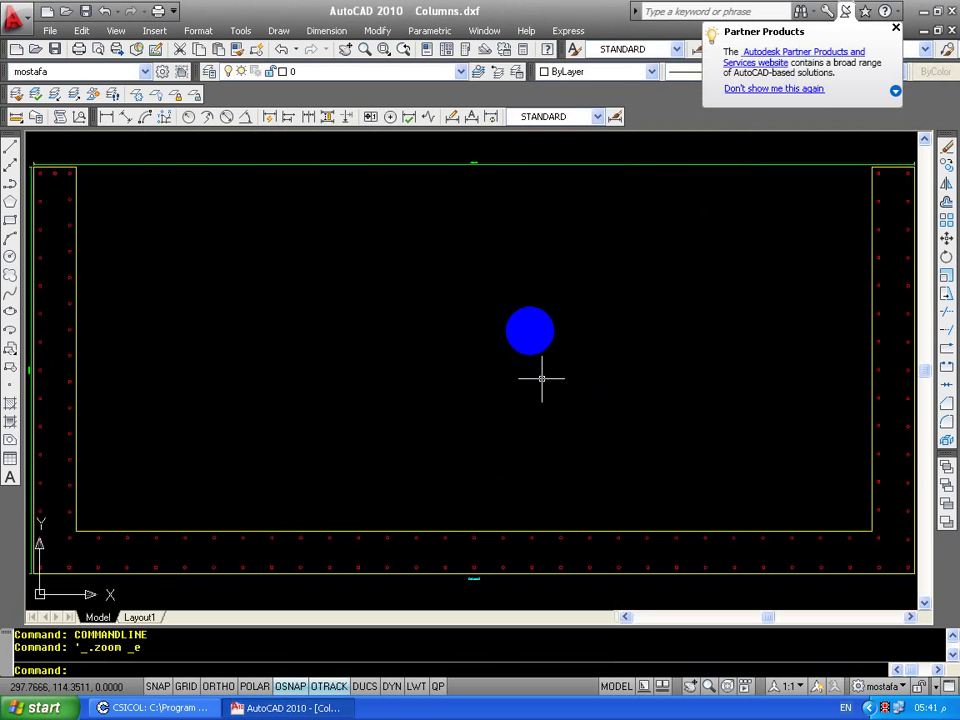
left_click_drag(575, 164, 524, 172)
key("Delete")
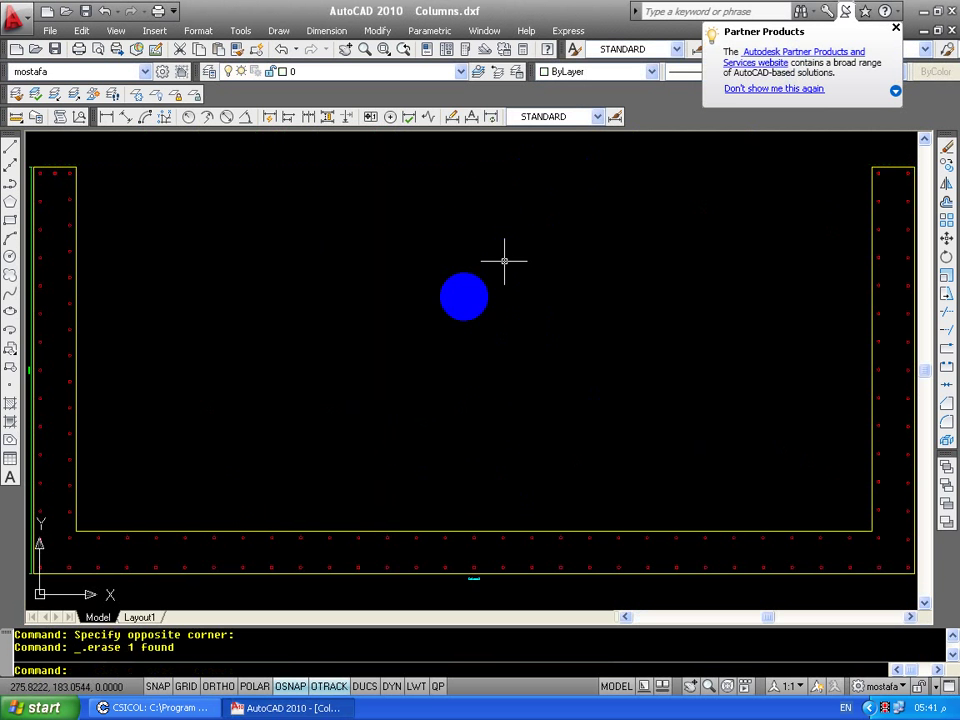
Crossing-window select the whole U section together with its bars.
scroll(377, 315, "up", 3)
scroll(420, 335, "up", 3)
scroll(420, 335, "up", 2)
scroll(360, 375, "up", 2)
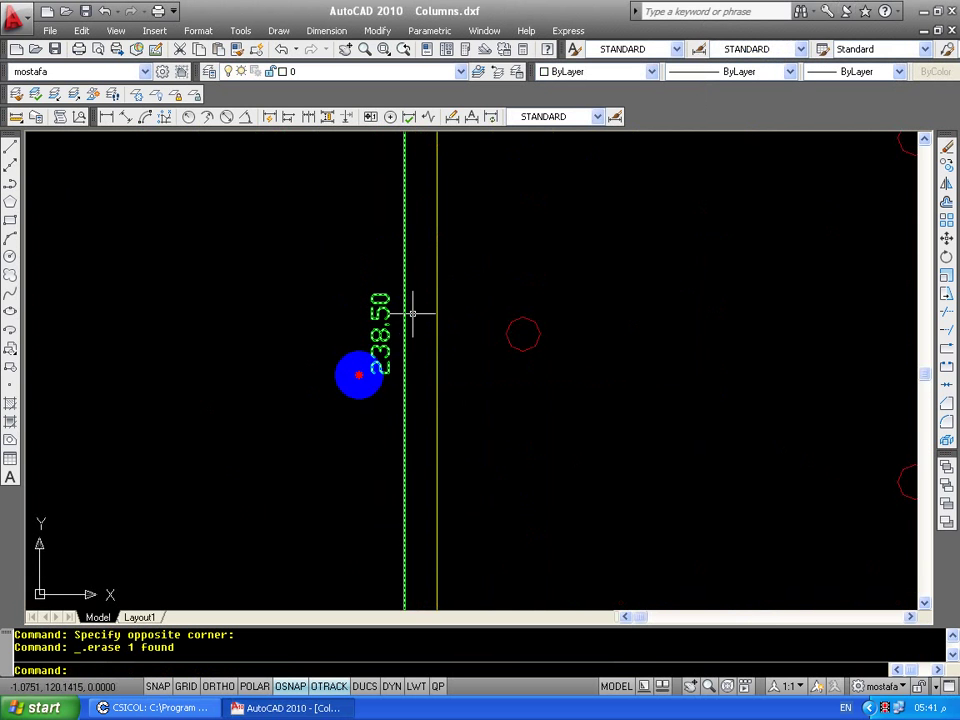
scroll(476, 356, "down", 2)
scroll(472, 351, "down", 3)
scroll(621, 422, "up", 4)
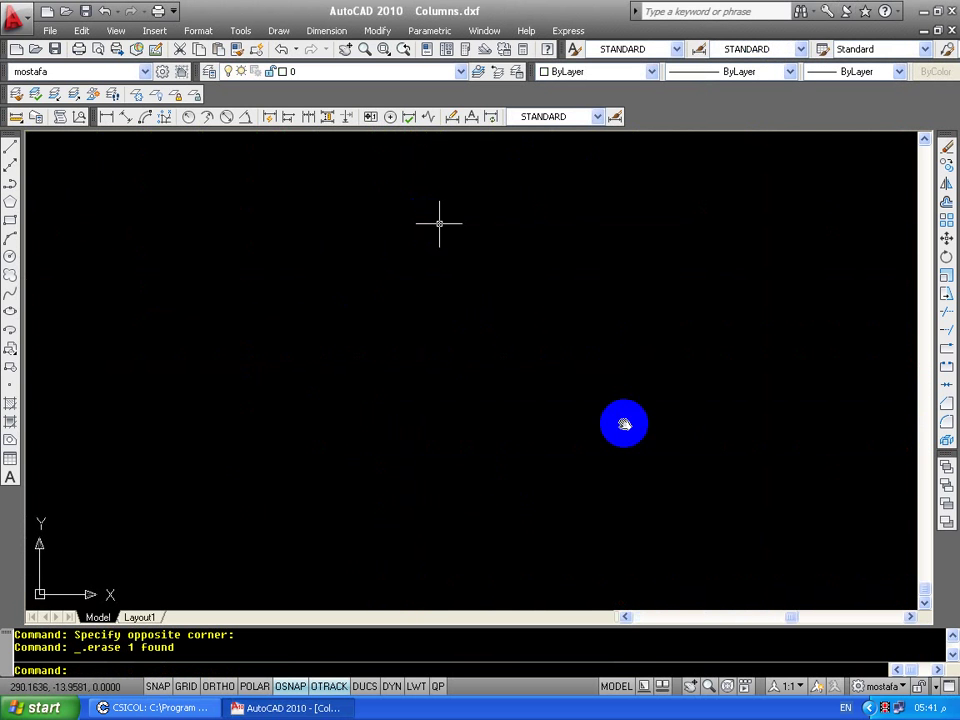
left_click(449, 357)
left_click(370, 371)
scroll(386, 362, "down", 5)
scroll(467, 285, "down", 3)
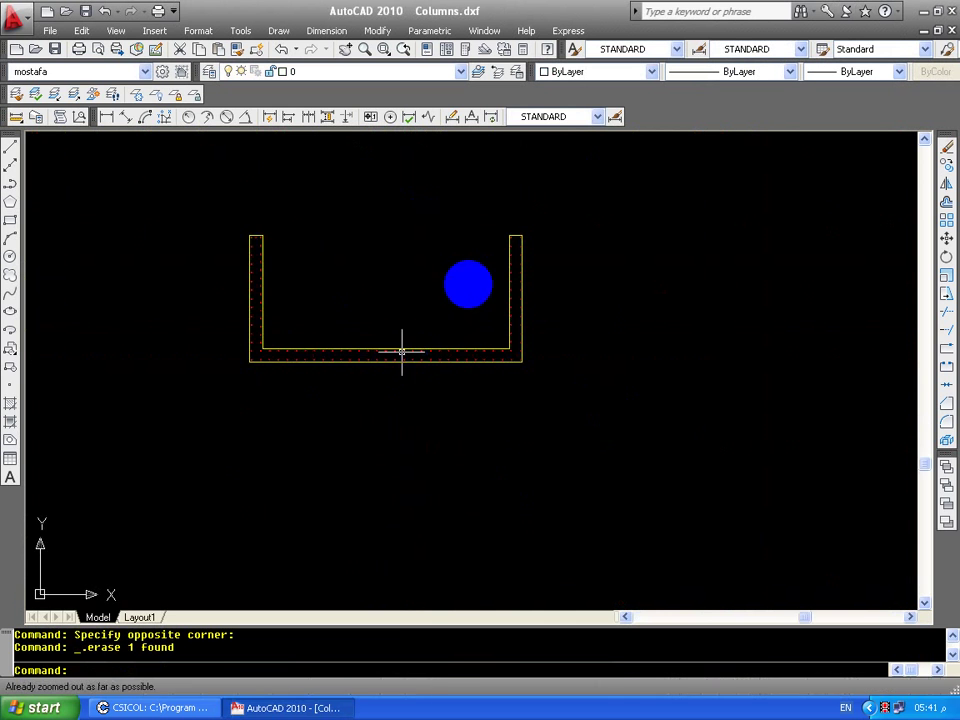
scroll(506, 261, "up", 2)
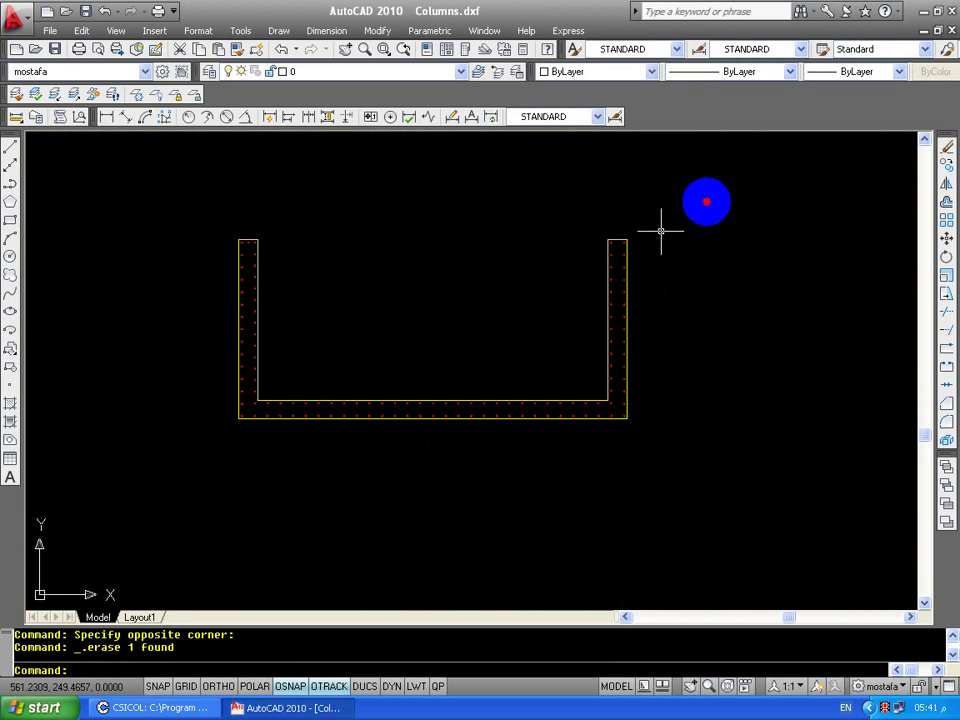
left_click(707, 202)
left_click(200, 477)
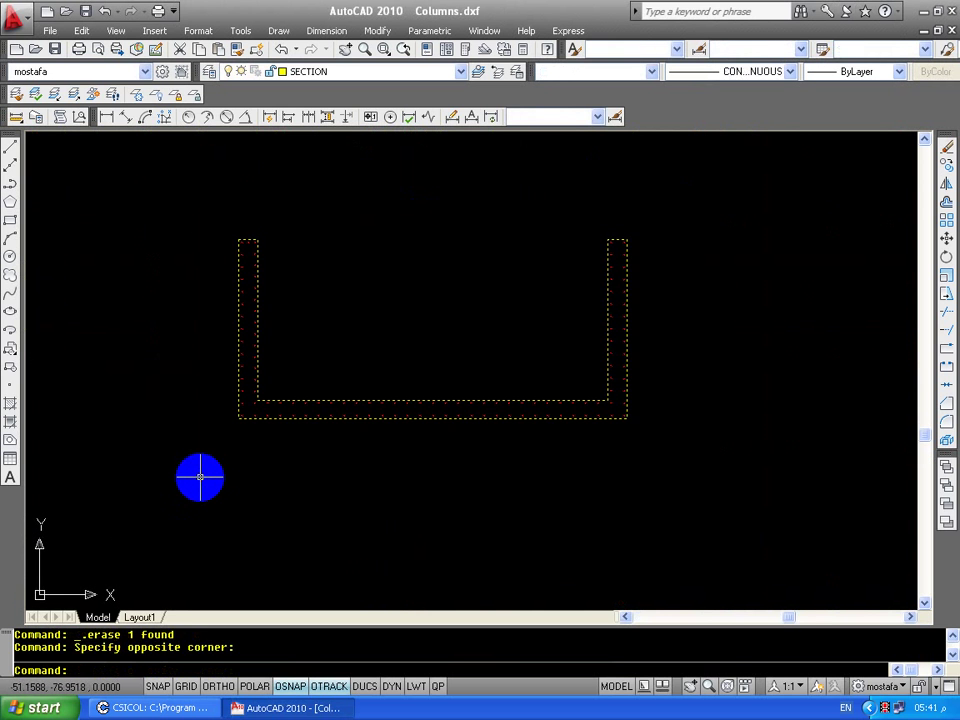
Scale the selected section by 0.01 and zoom to fit the drawing.
type("sc")
key("Return")
left_click(388, 305)
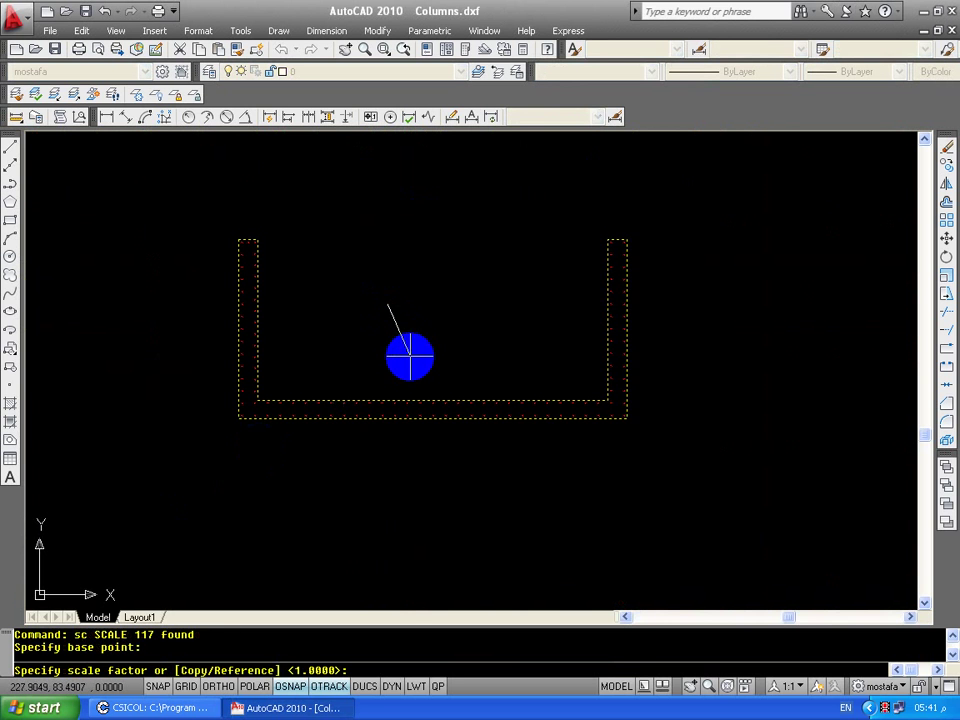
type(".01")
key("Return")
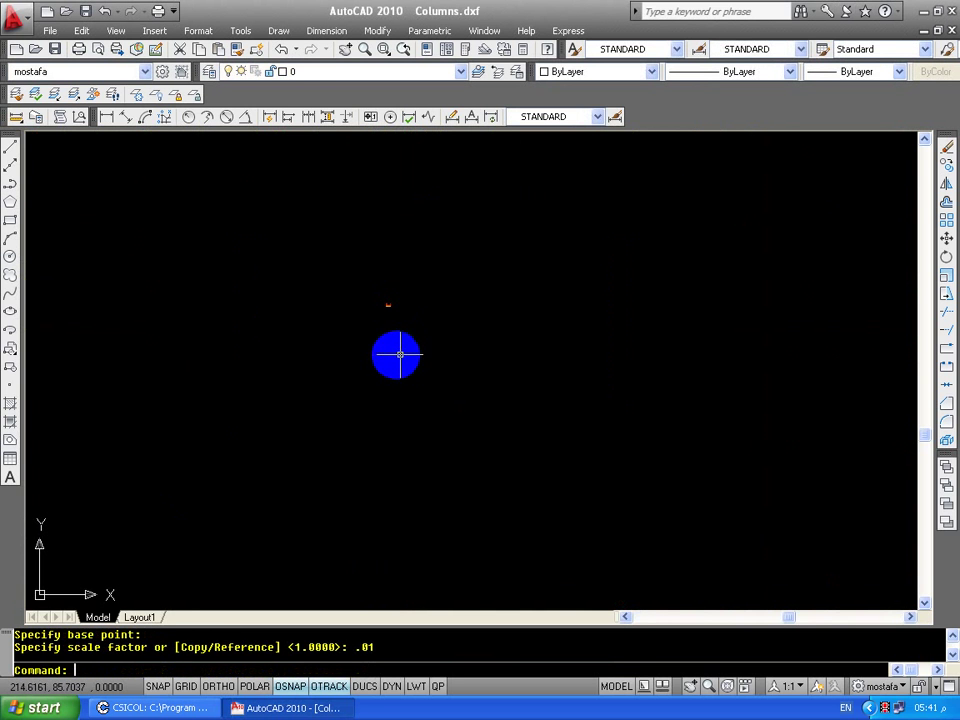
middle_click(404, 308)
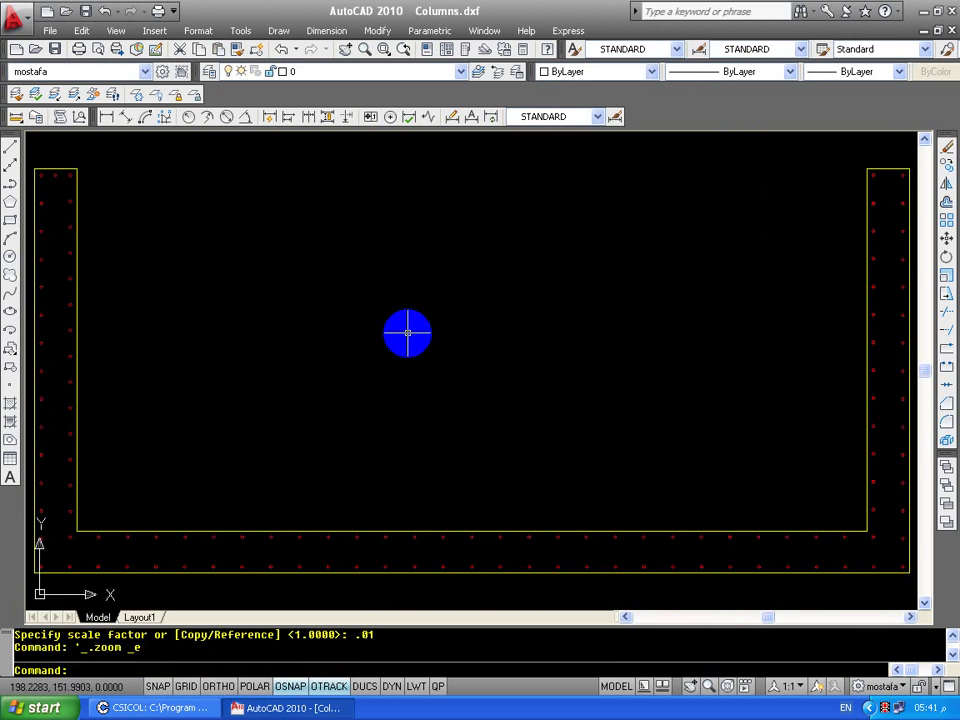
scroll(407, 332, "down", 3)
scroll(407, 332, "down", 3)
scroll(407, 332, "down", 2)
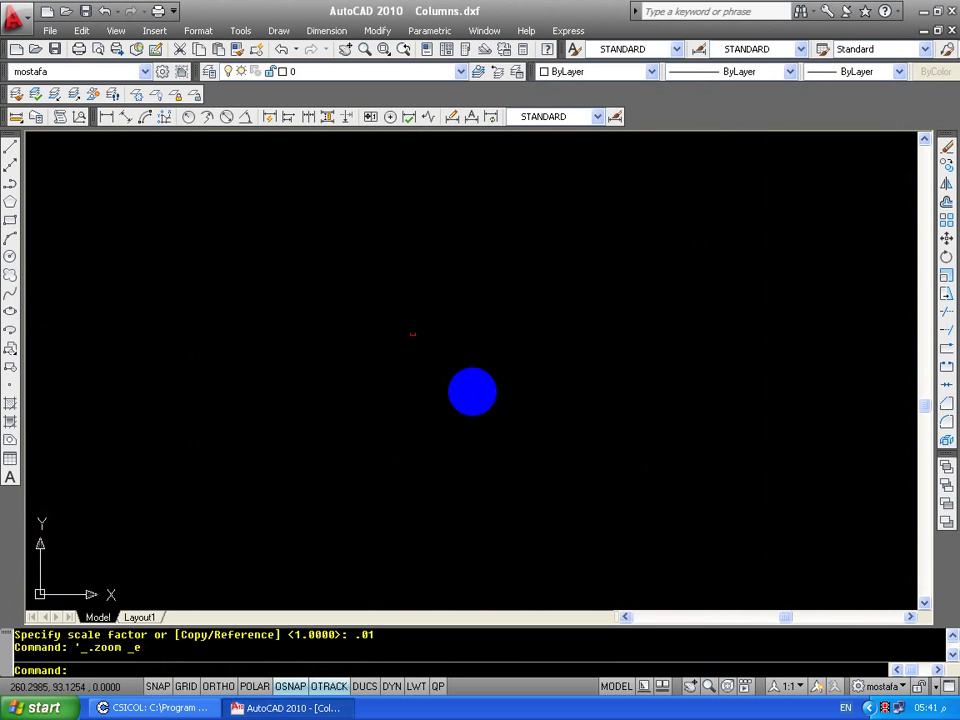
middle_click(472, 391)
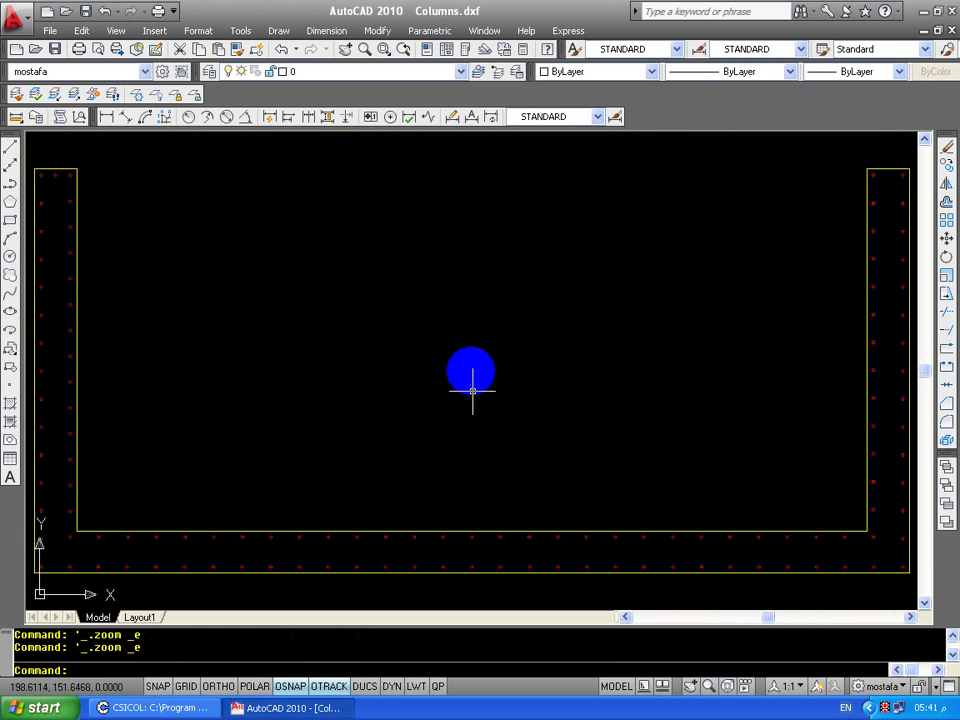
scroll(445, 361, "down", 2)
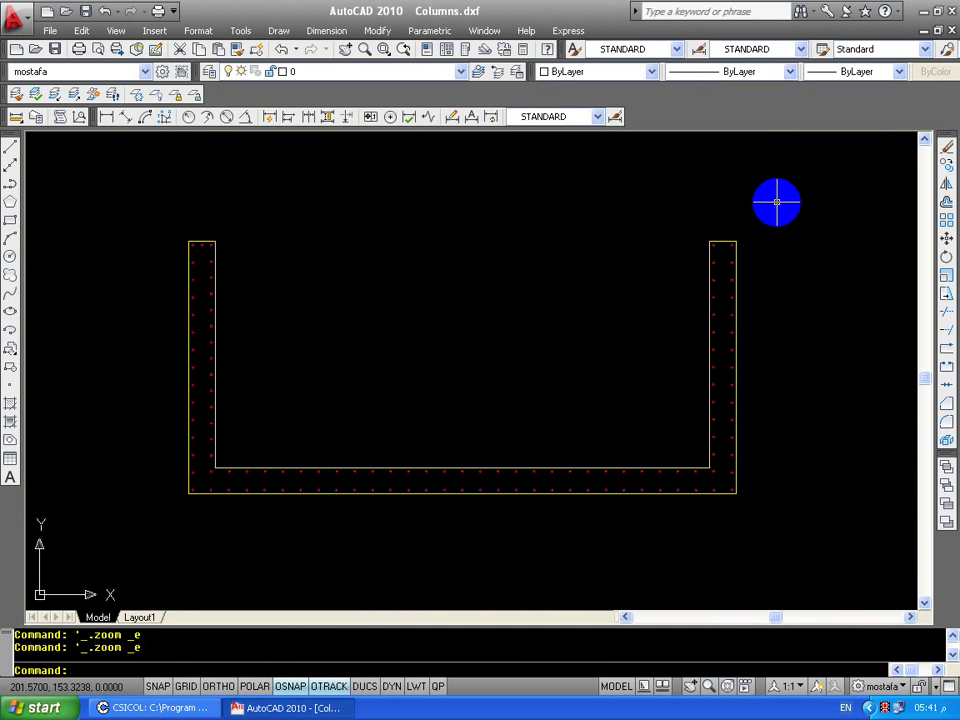
Scale the U outline and its rebars by a factor of 2 with SC.
type("sc")
key("Return")
left_click(790, 192)
left_click(159, 497)
key("Return")
left_click(417, 313)
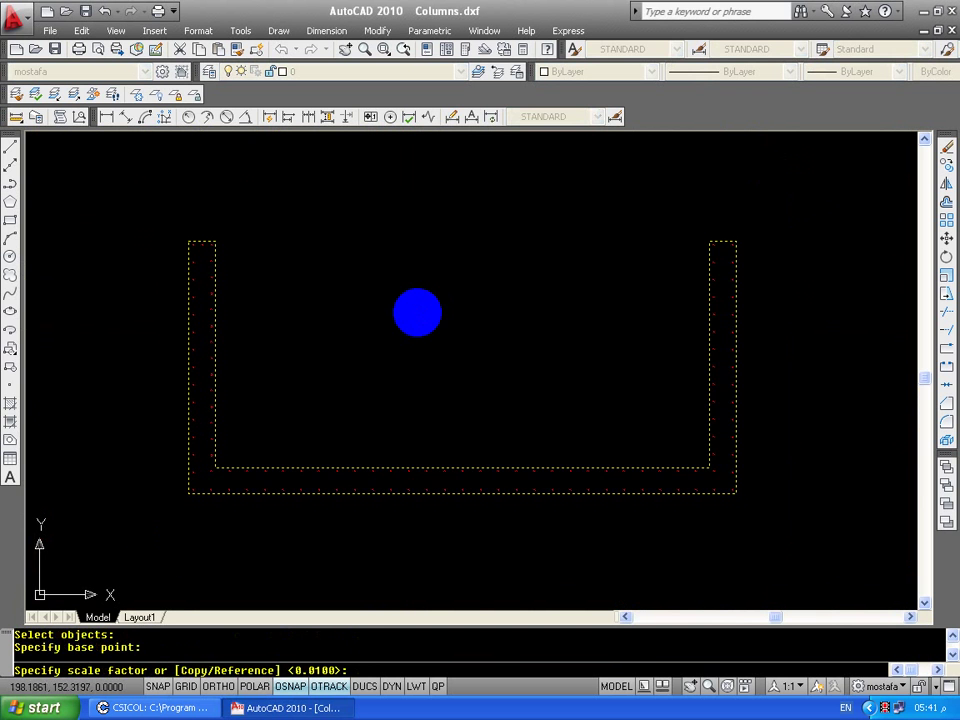
type("2")
key("Return")
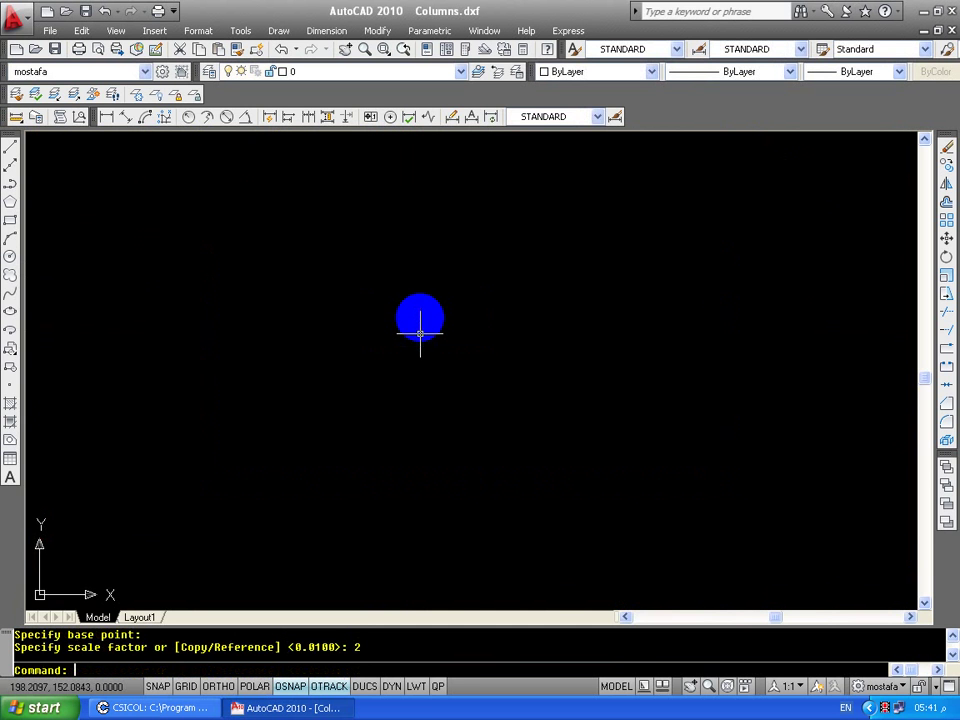
middle_click(420, 333)
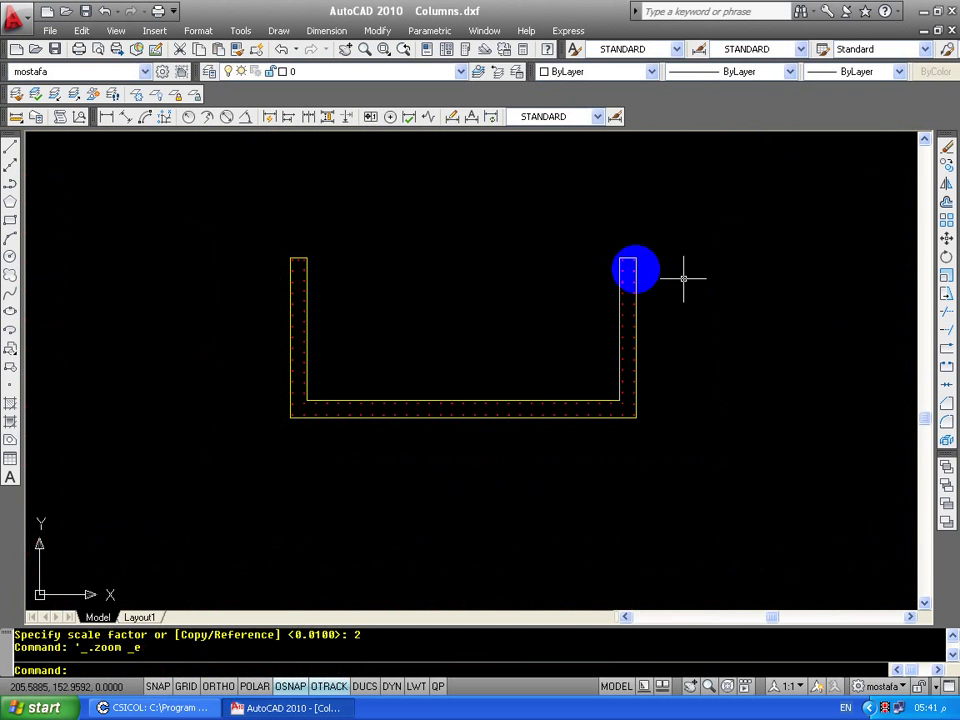
scroll(619, 271, "up", 3)
left_click(616, 268)
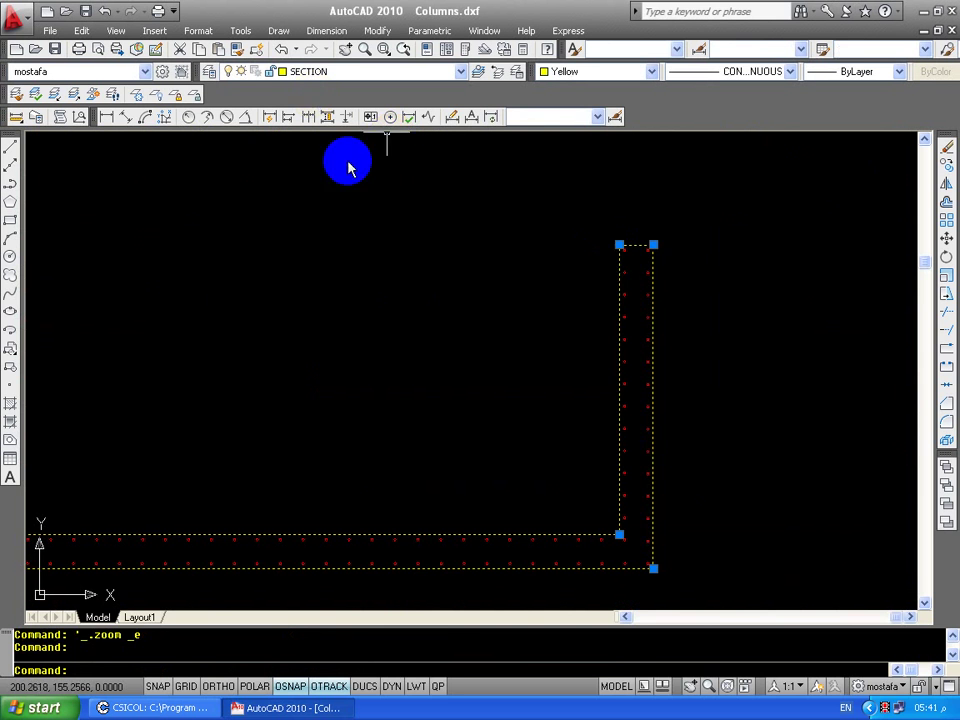
Check which layer the U-shaped outline is on in the Layer list.
key("Escape")
left_click(392, 71)
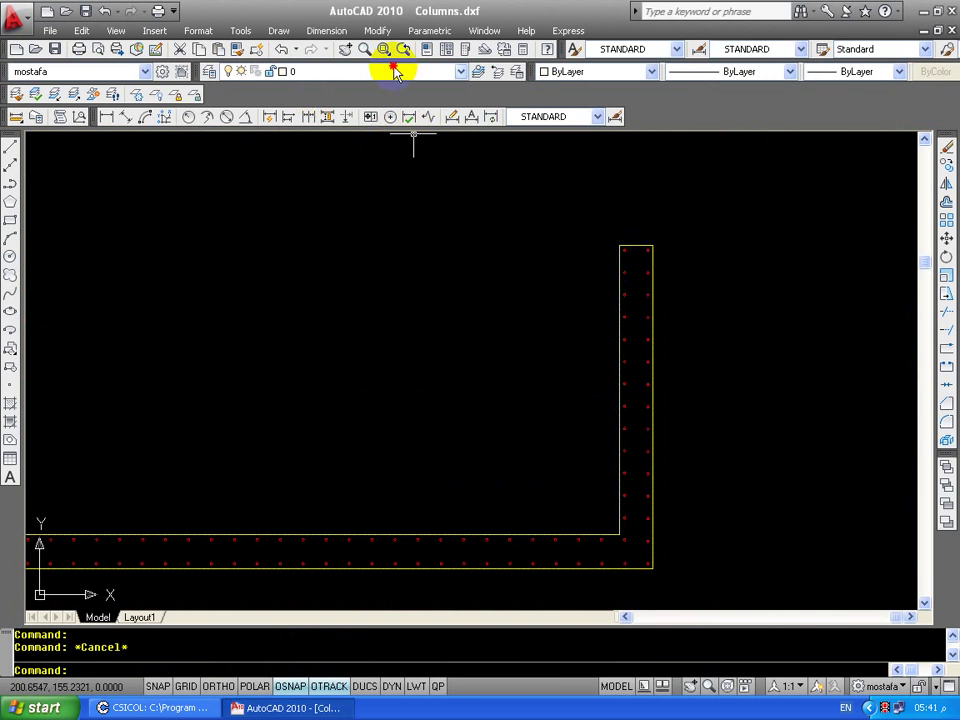
left_click(595, 245)
left_click(636, 243)
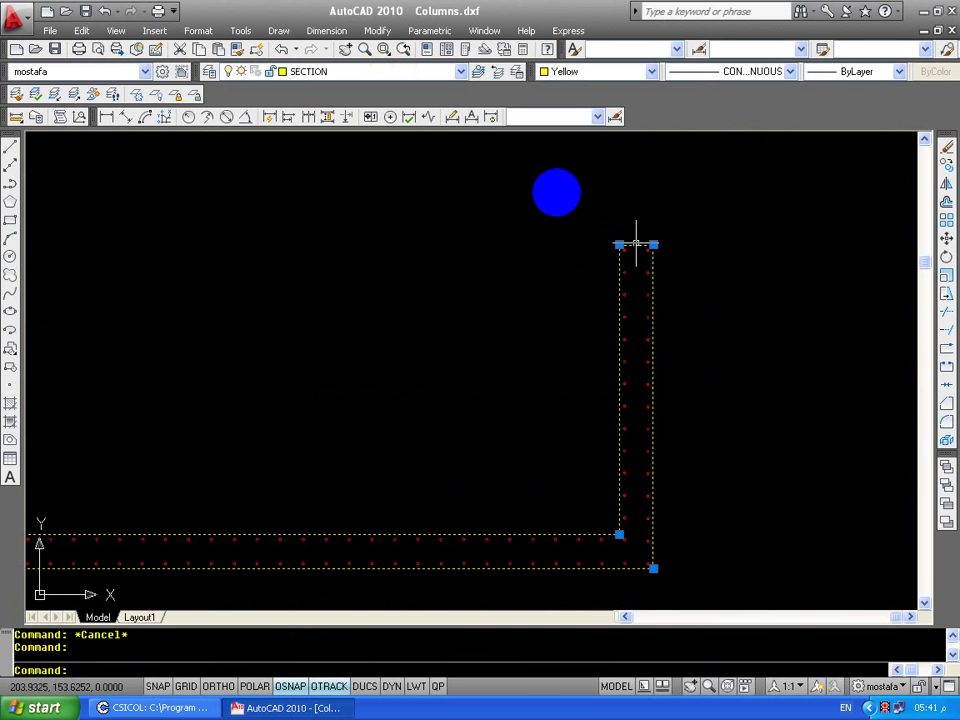
left_click(438, 71)
left_click(376, 90)
key("Escape")
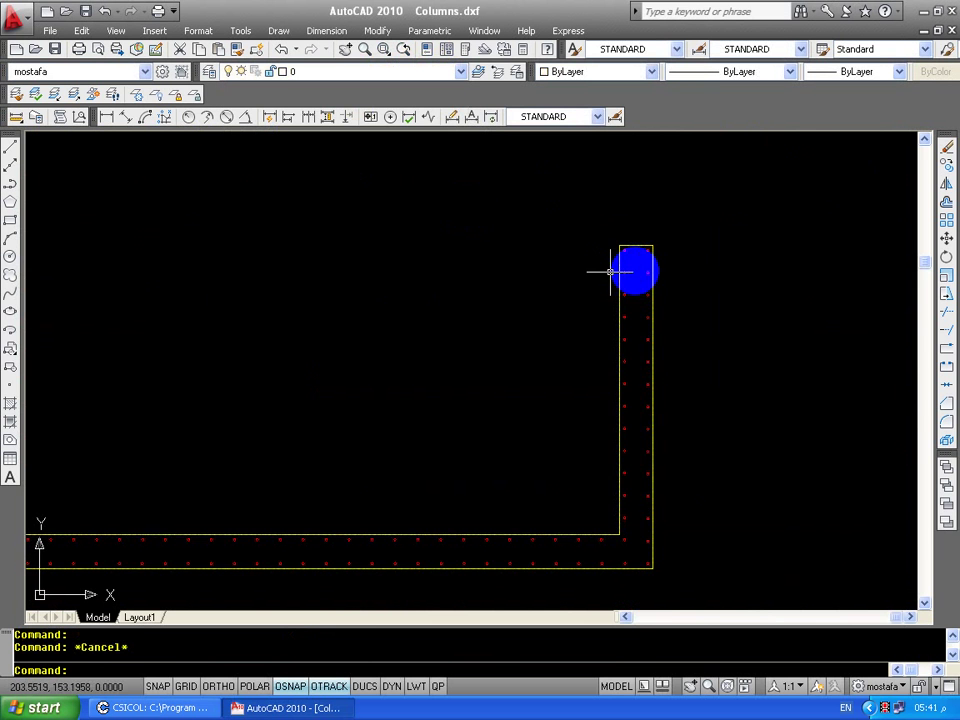
Select a rebar circle and isolate the SECTION layer.
scroll(625, 262, "up", 2)
scroll(616, 240, "up", 3)
scroll(616, 235, "up", 4)
left_click(600, 182)
left_click(542, 228)
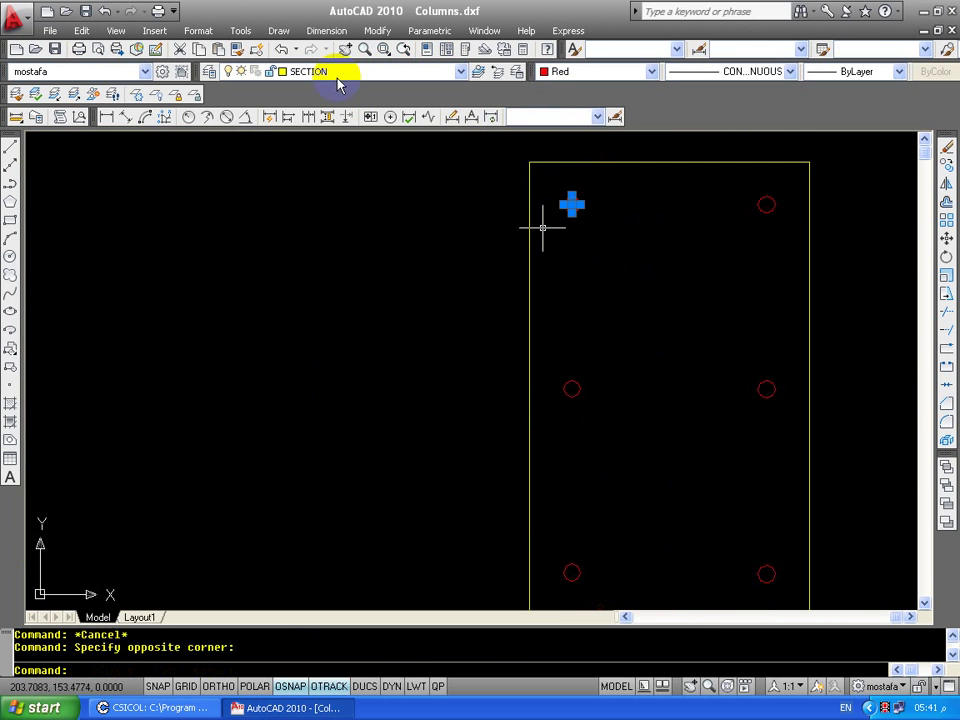
left_click(55, 95)
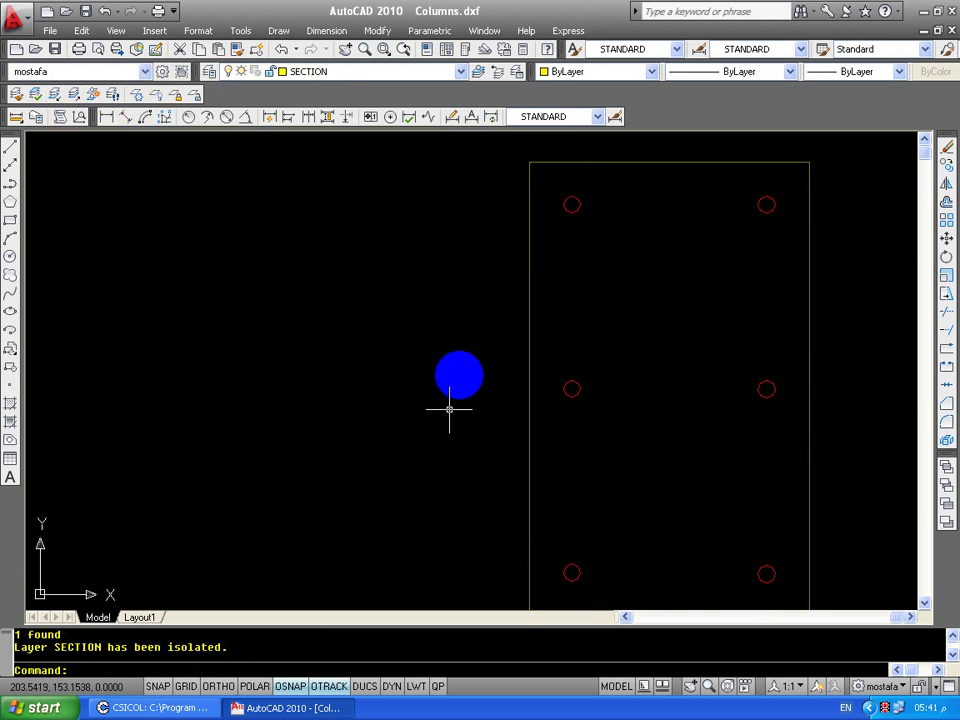
scroll(448, 409, "down", 5)
scroll(679, 252, "down", 2)
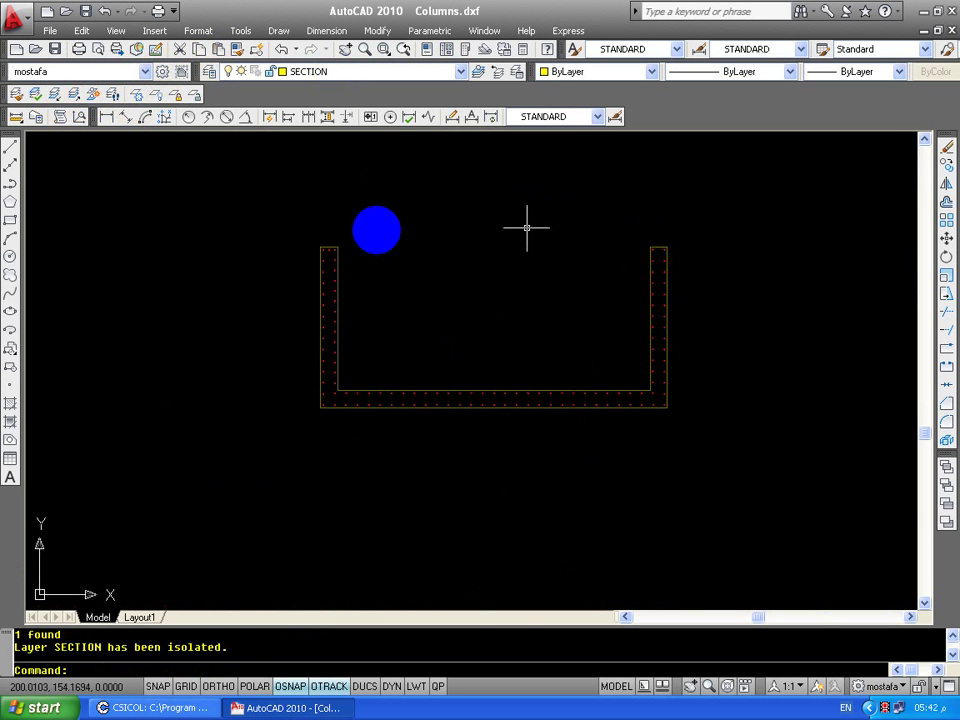
scroll(669, 250, "up", 5)
scroll(574, 274, "up", 4)
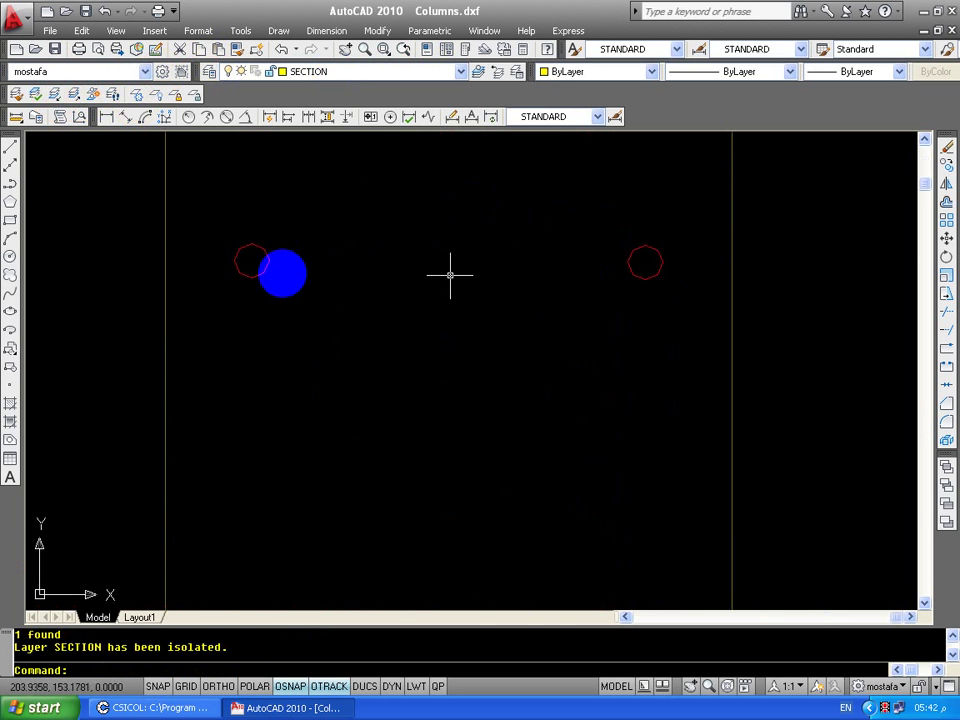
scroll(667, 267, "down", 4)
middle_click_drag(667, 267, 610, 223)
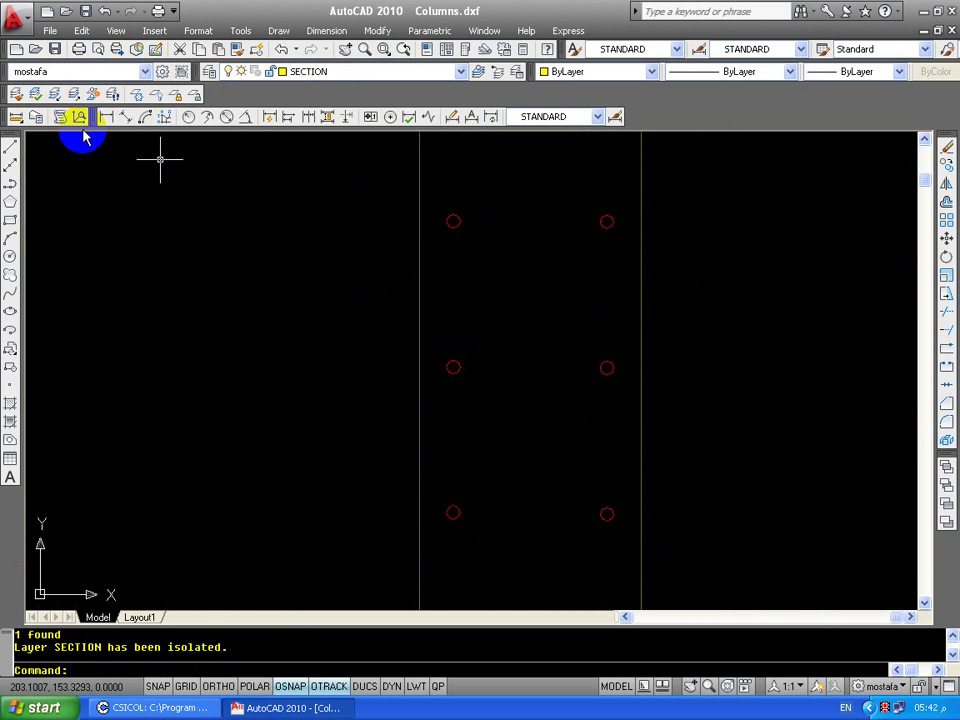
left_click(15, 155)
scroll(417, 320, "up", 5)
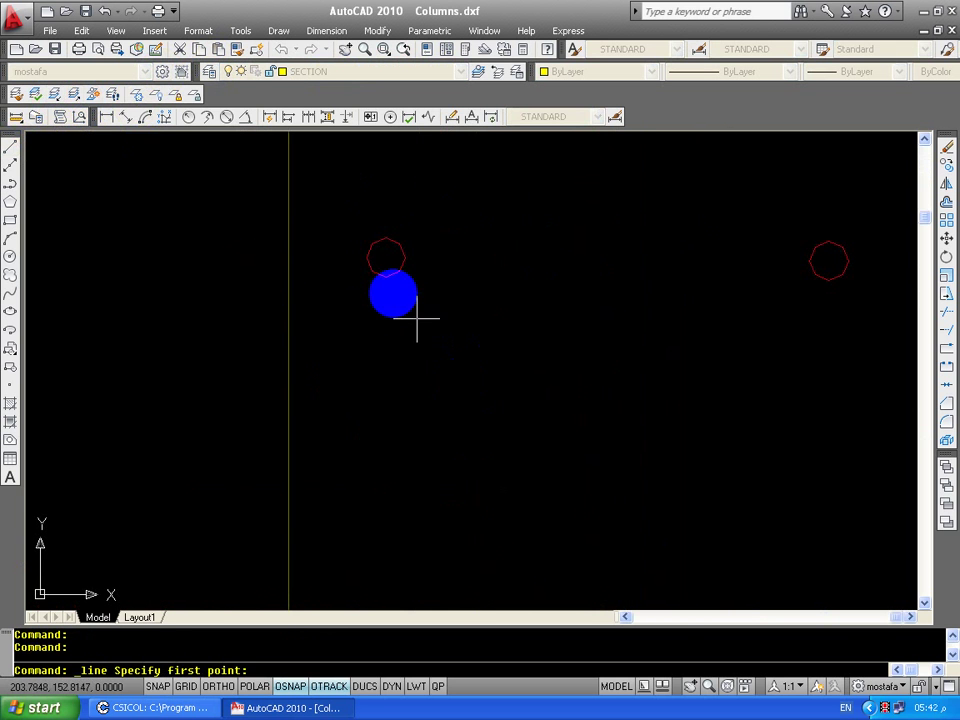
left_click(386, 276)
middle_click_drag(767, 291, 553, 339)
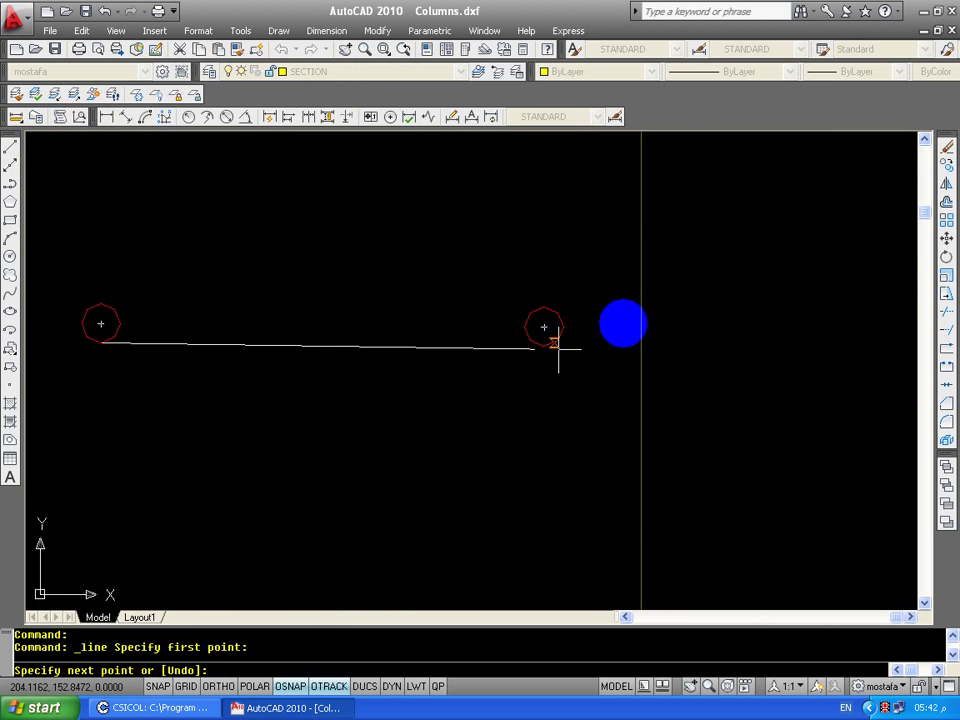
key("F8")
scroll(723, 315, "down", 2)
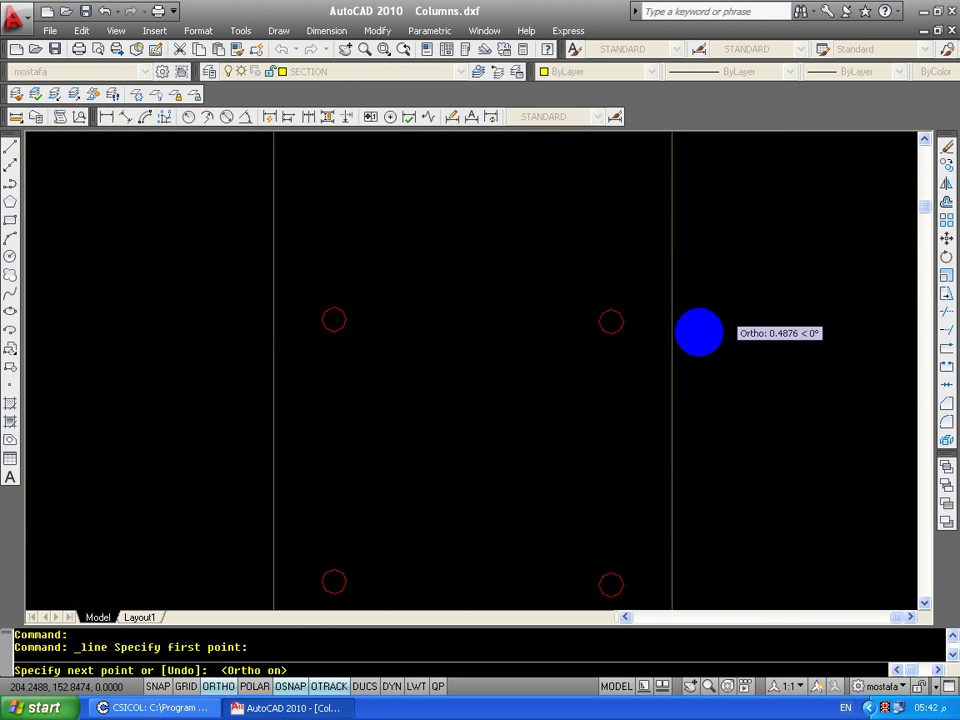
middle_click_drag(461, 583, 510, 437)
key("Escape")
scroll(518, 454, "down", 5)
scroll(518, 454, "up", 3)
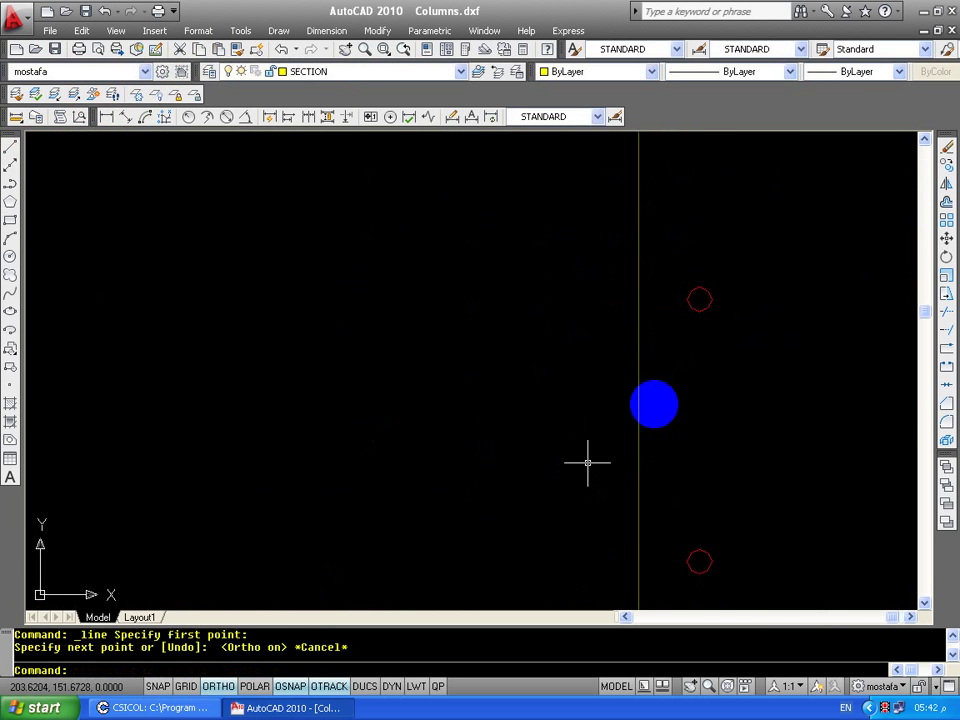
middle_click_drag(585, 460, 370, 388)
key("Return")
left_click(417, 313)
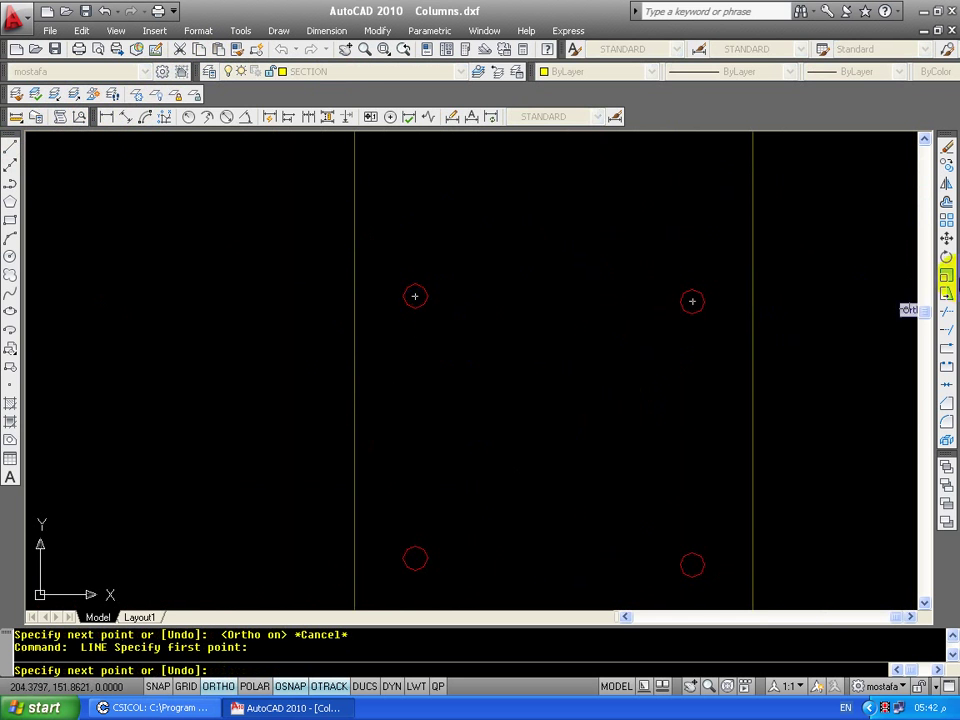
key("Escape")
scroll(692, 321, "down", 5)
scroll(692, 321, "down", 3)
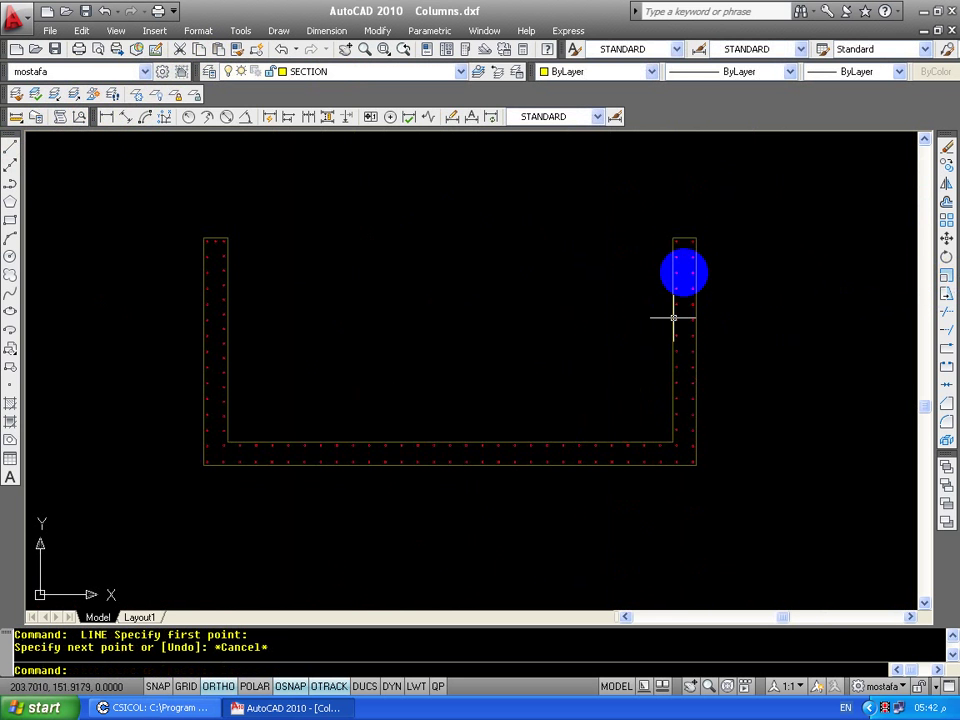
left_click(684, 222)
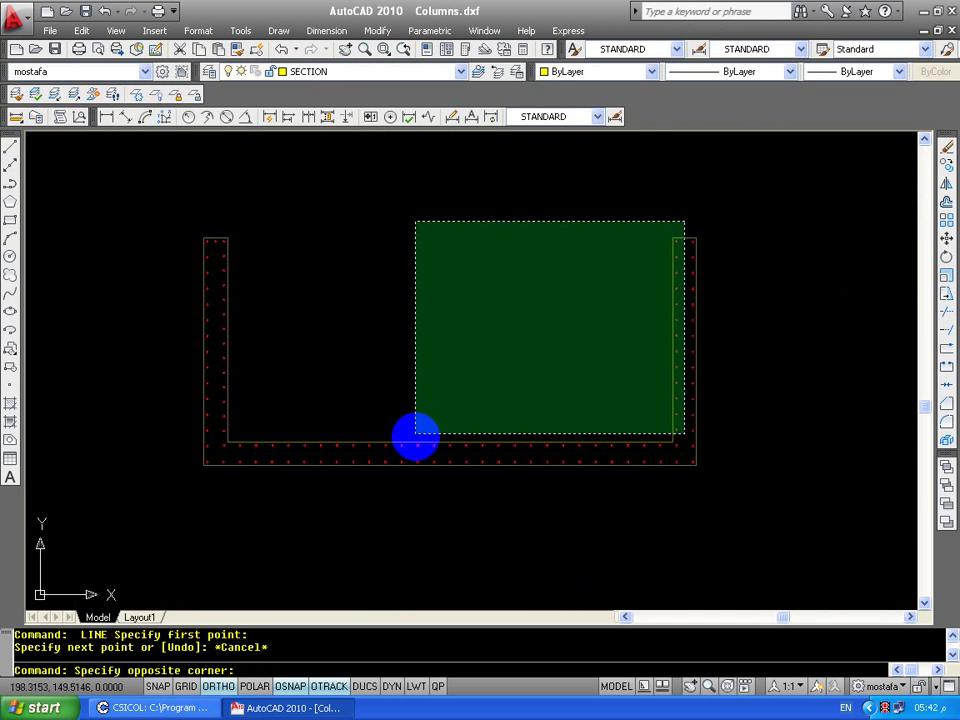
Erase the inner rebar rows of the right and left legs.
left_click(412, 433)
key("Delete")
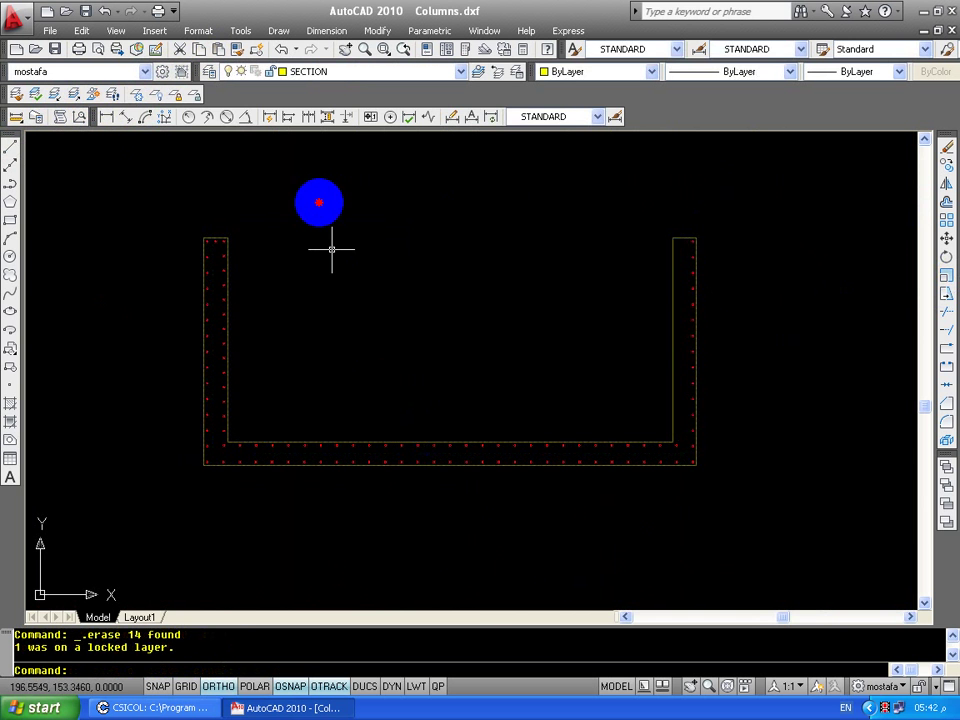
left_click(322, 202)
left_click(217, 438)
key("Delete")
Erase the bottom leg's inner row and two leftover corner bars, then select the left leg's dots.
left_click(217, 453)
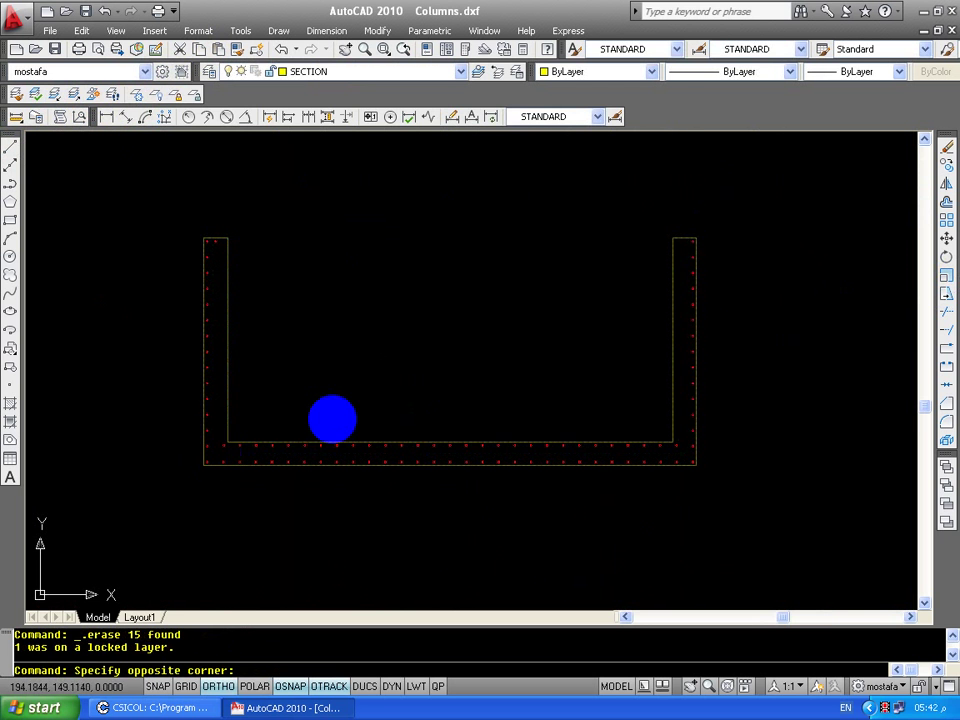
left_click(667, 373)
key("Delete")
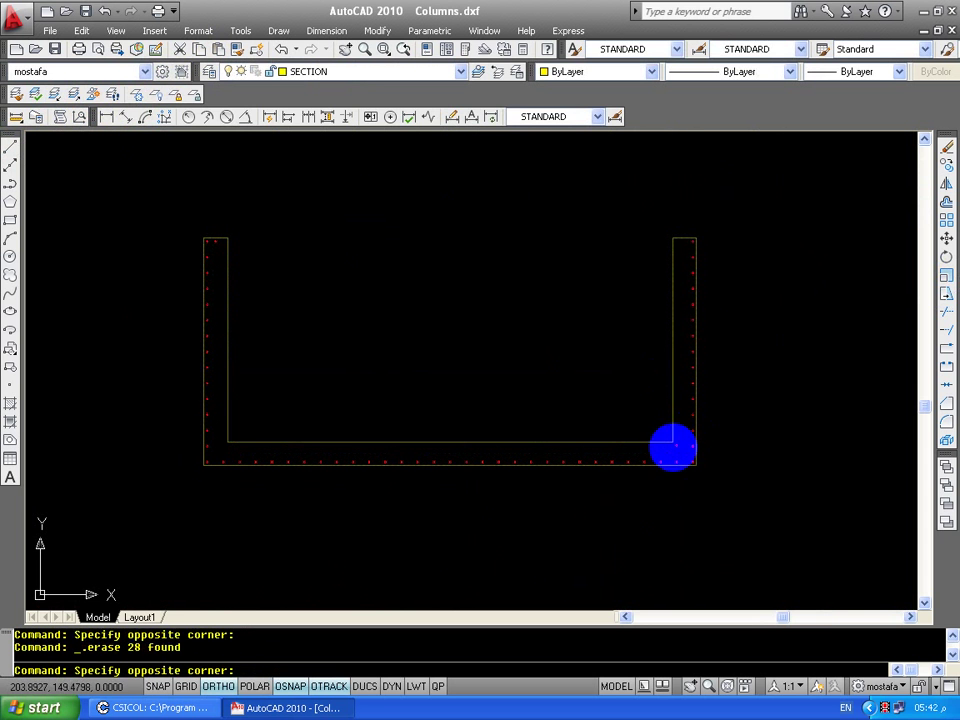
left_click(673, 446)
key("Delete")
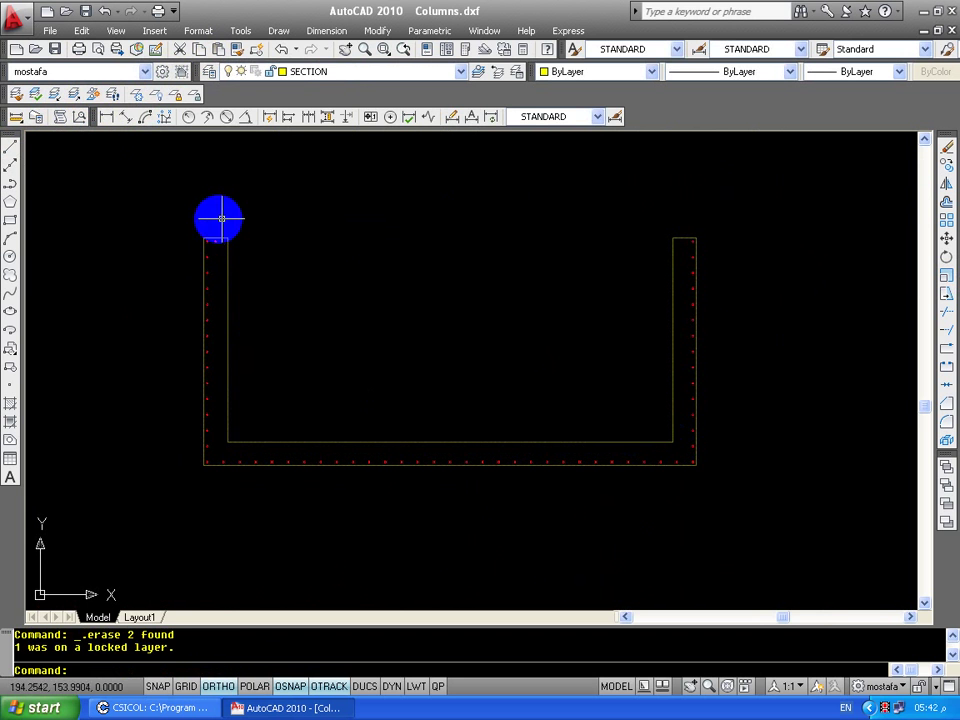
left_click(220, 218)
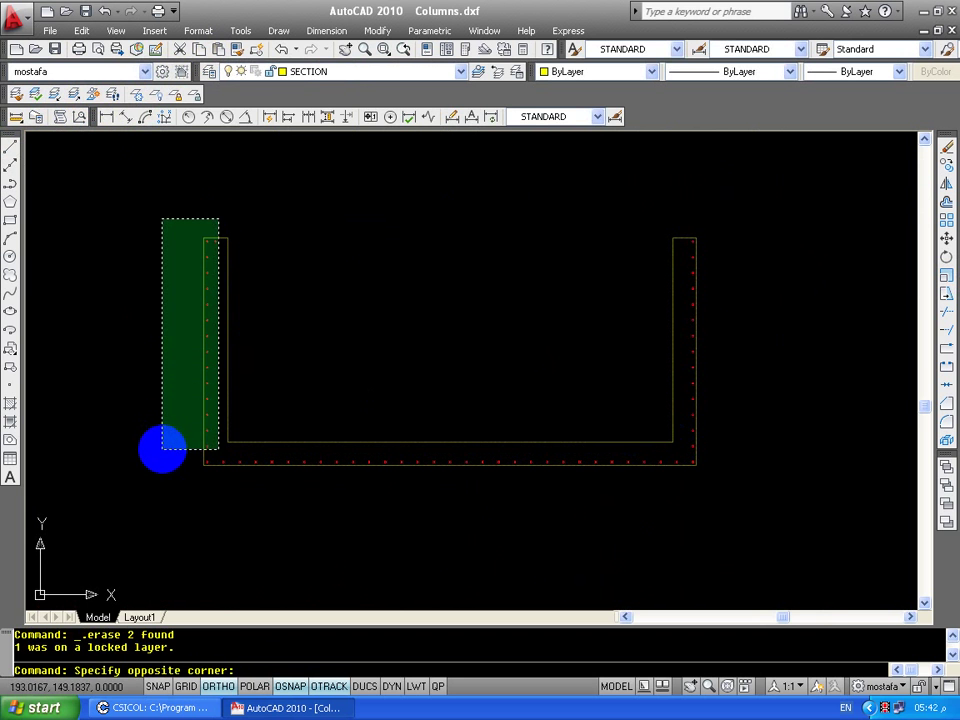
left_click(162, 438)
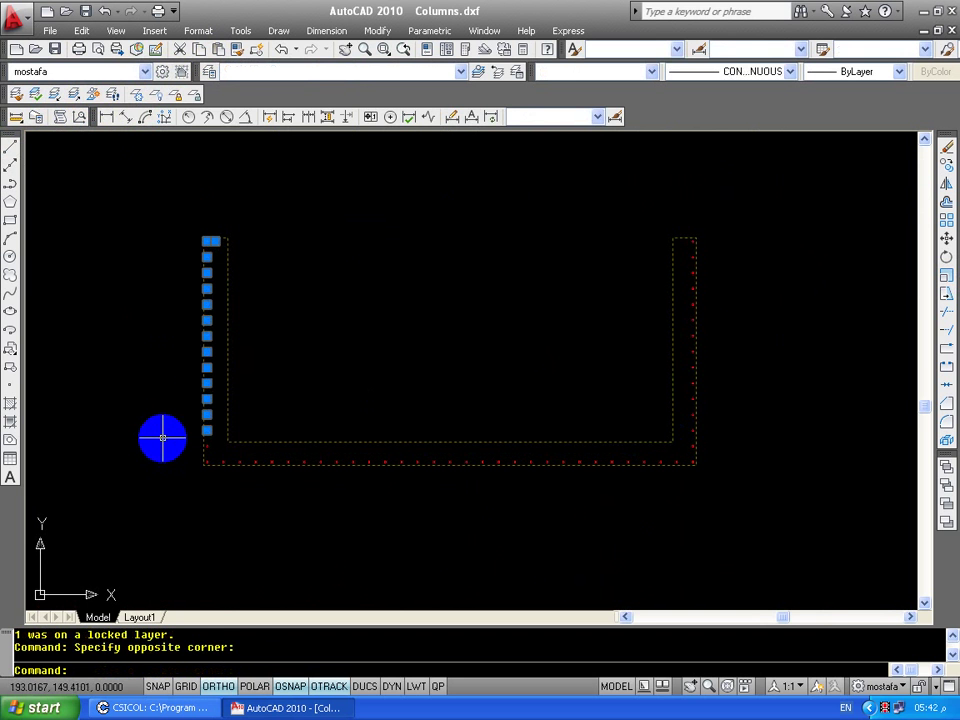
Mirror the selected rebar dots about a vertical line from the leg top, keeping the originals.
type("mi")
key("Return")
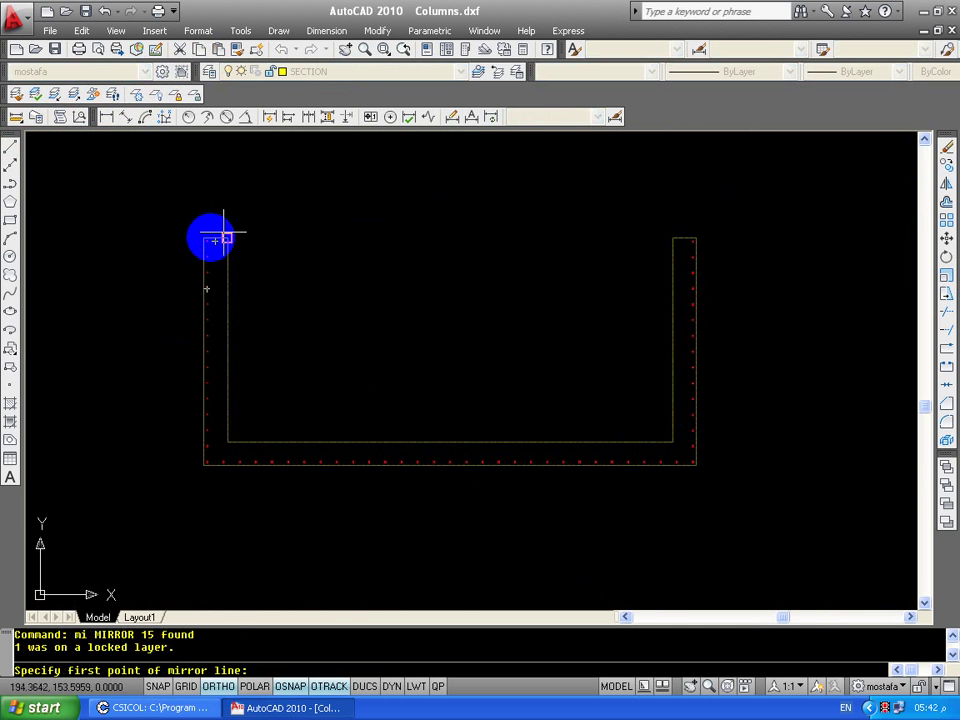
scroll(222, 237, "up", 5)
scroll(214, 240, "up", 5)
left_click(218, 245)
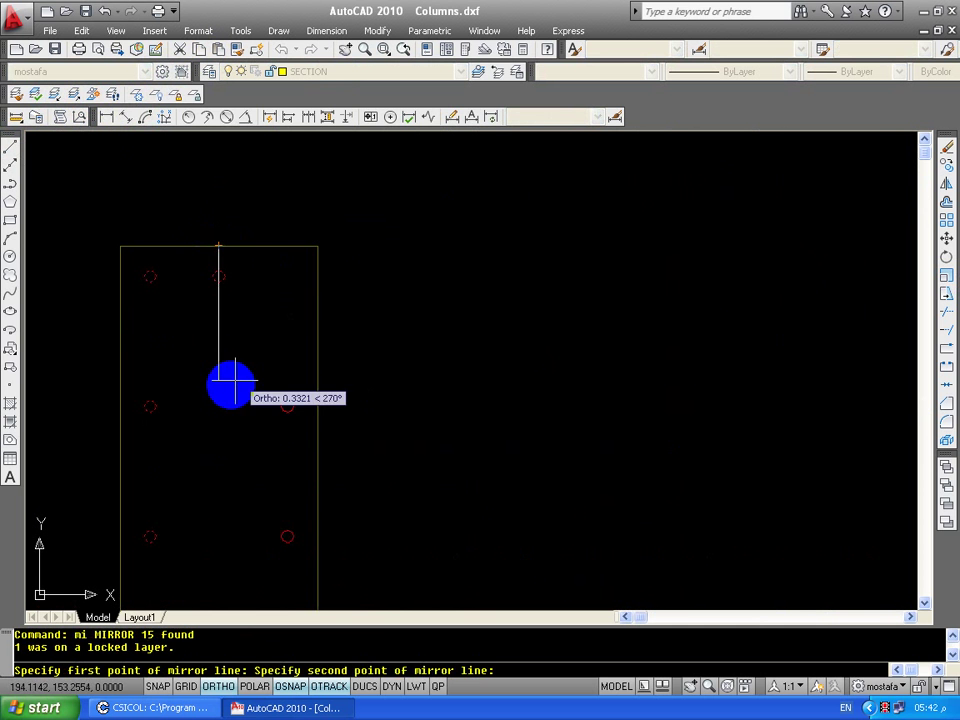
left_click(230, 384)
key("Return")
Window-select the right leg's rebars and mirror them from its top, keeping the originals.
scroll(230, 384, "down", 6)
middle_click_drag(317, 364, 289, 279)
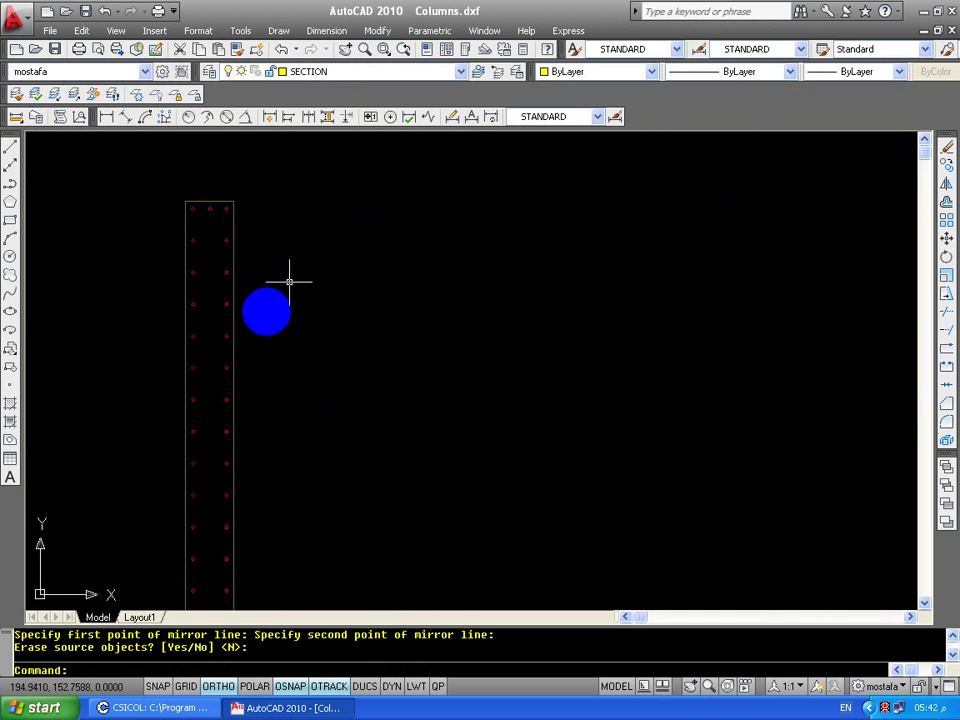
scroll(281, 293, "down", 4)
middle_click_drag(434, 254, 390, 261)
left_click_drag(471, 222, 501, 402)
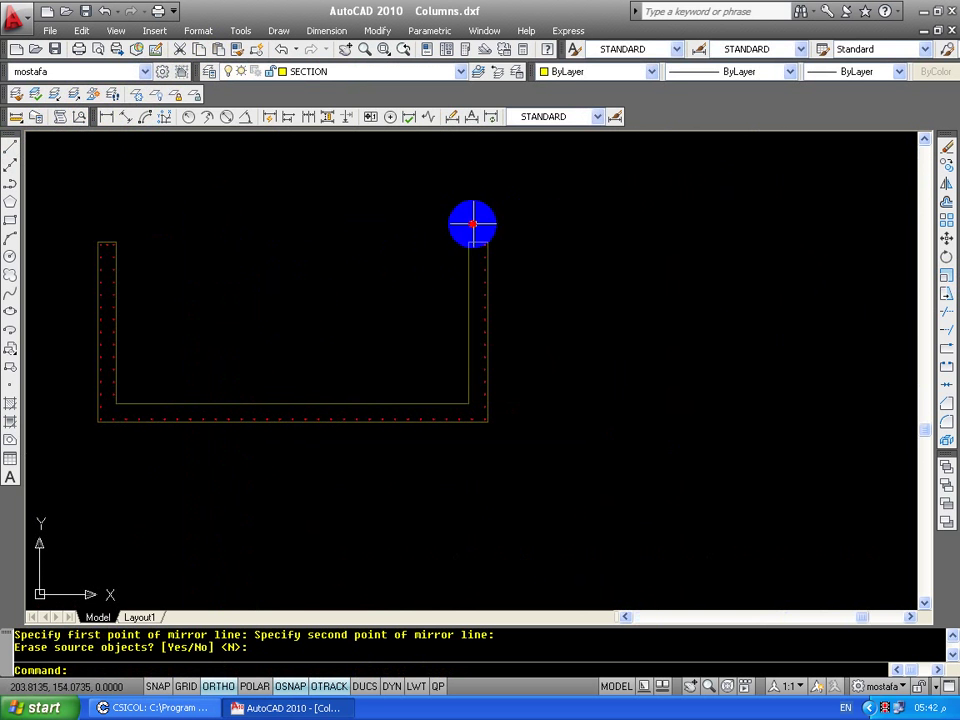
left_click(501, 402)
key("Return")
scroll(489, 300, "up", 3)
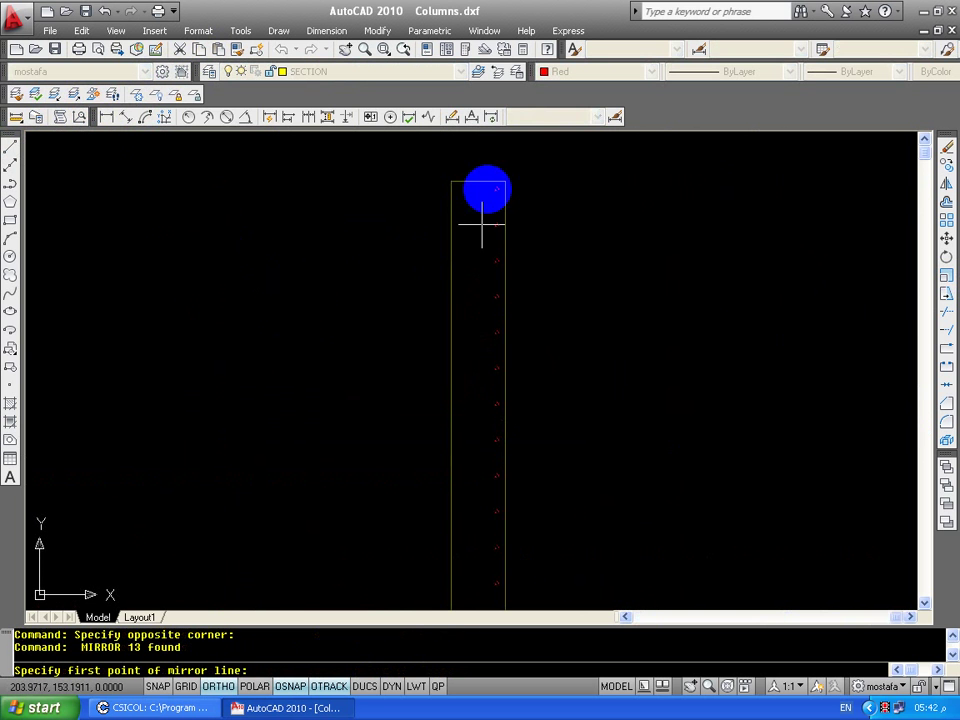
left_click(477, 181)
left_click(437, 287)
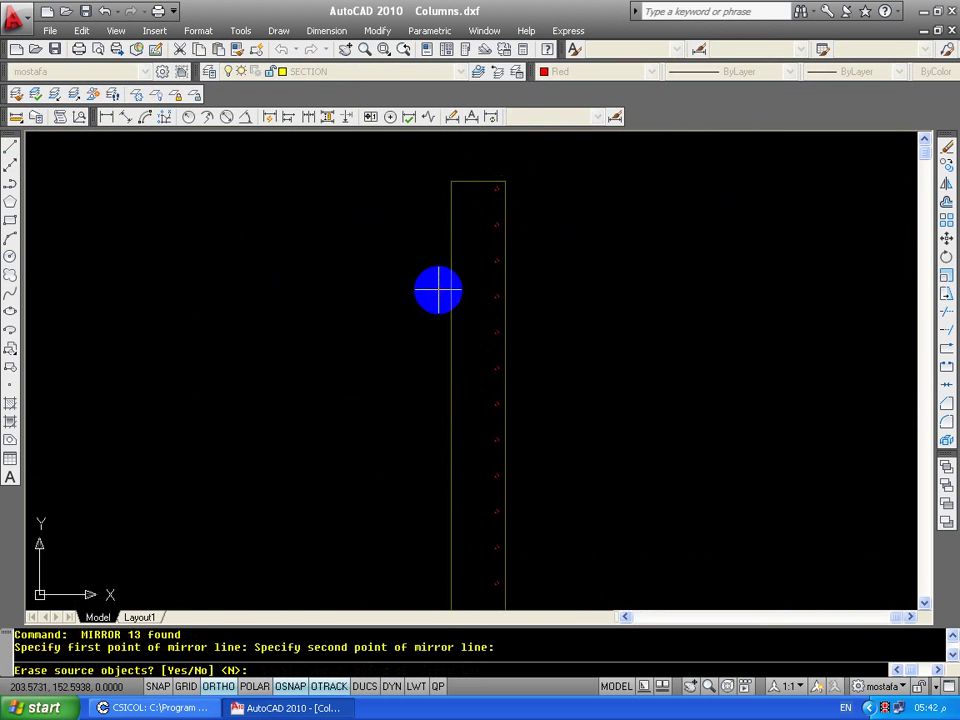
key("Return")
Draw a short line closing the column's inner corner.
mouse_move(437, 287)
middle_mouse_down()
mouse_move(463, 292)
mouse_move(466, 243)
middle_mouse_up()
type("l")
key("Return")
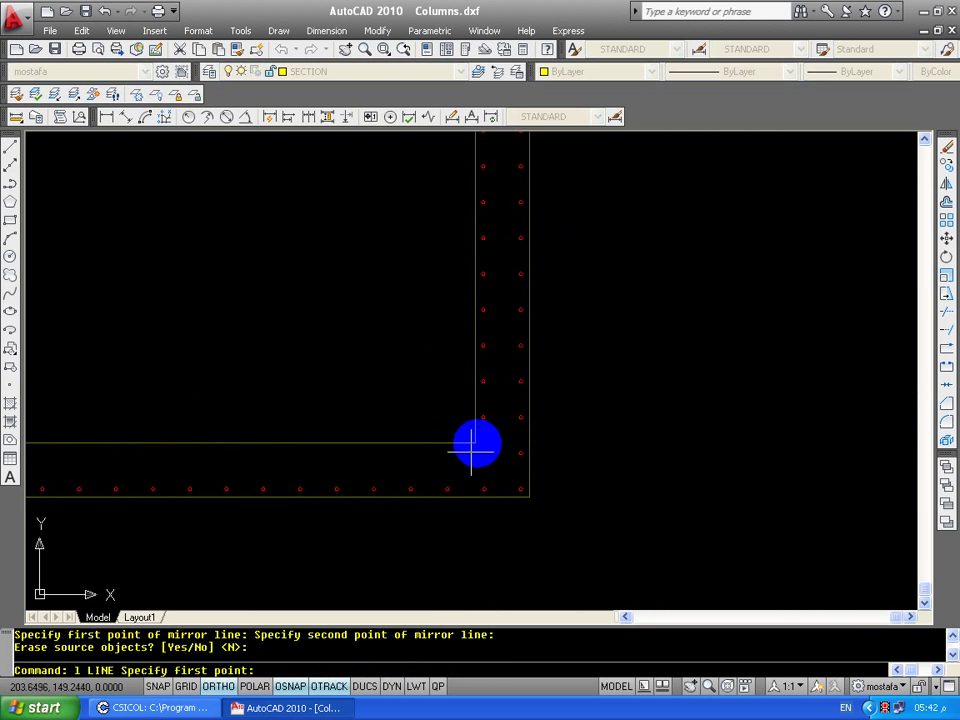
left_click(475, 442)
left_click(473, 495)
key("Return")
Mirror the bottom wall's rebars and outline, keeping the originals.
scroll(467, 482, "down", 3)
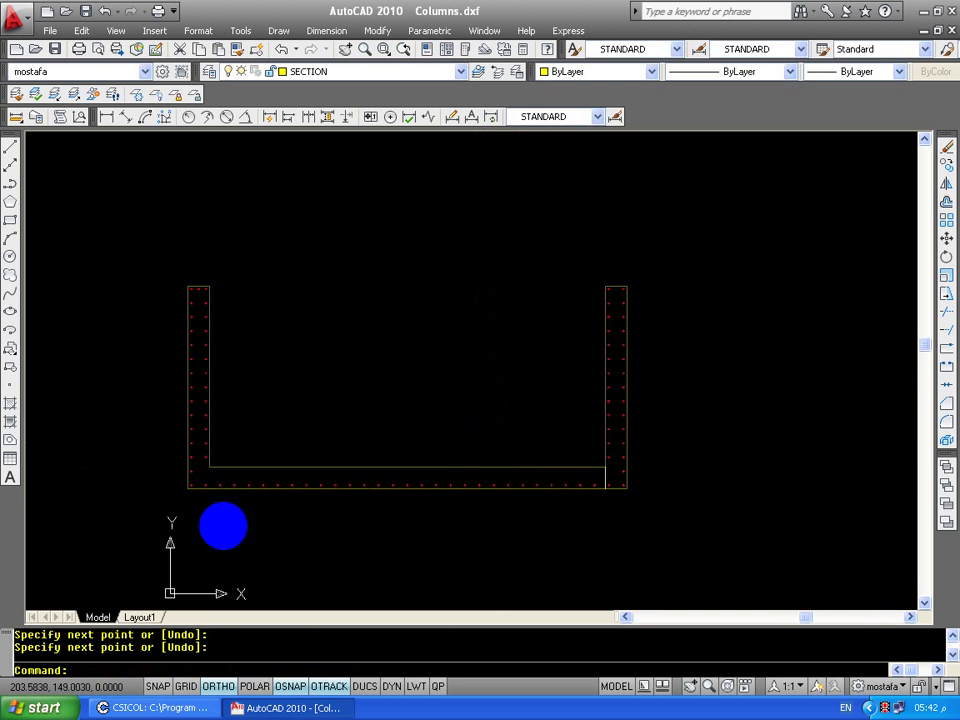
left_click(153, 503)
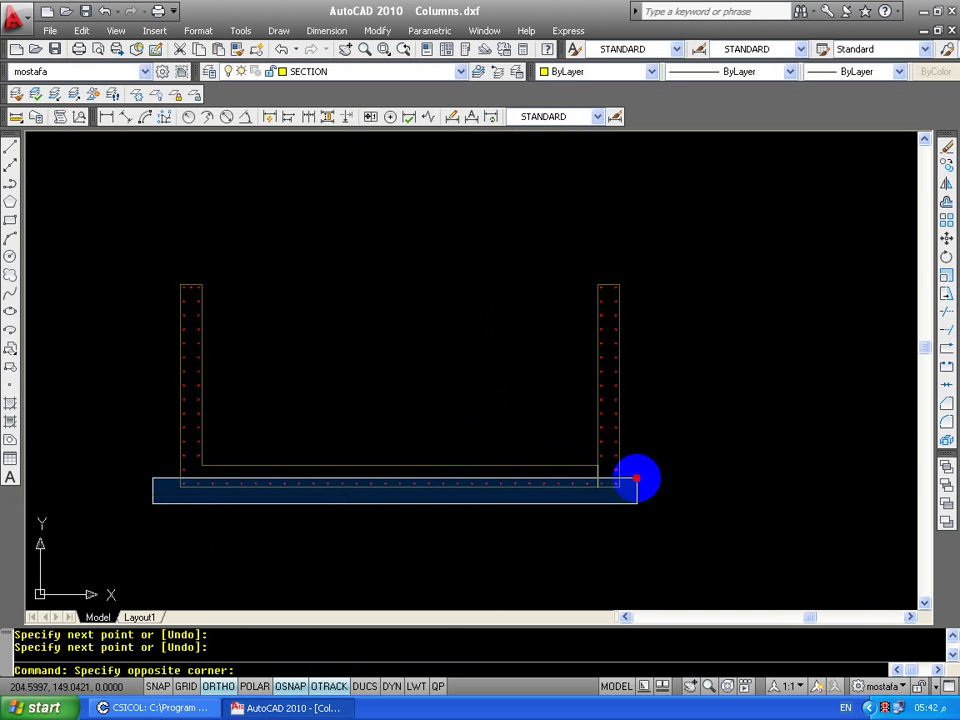
left_click(636, 479)
type("mi")
key("Return")
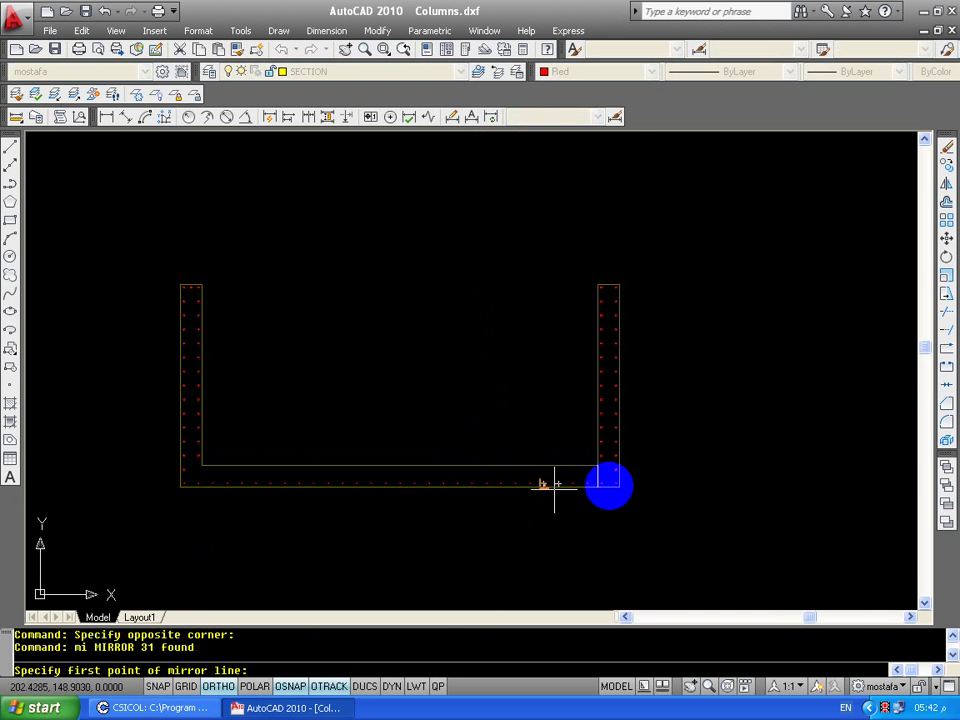
scroll(560, 475, "up", 5)
left_click(565, 452)
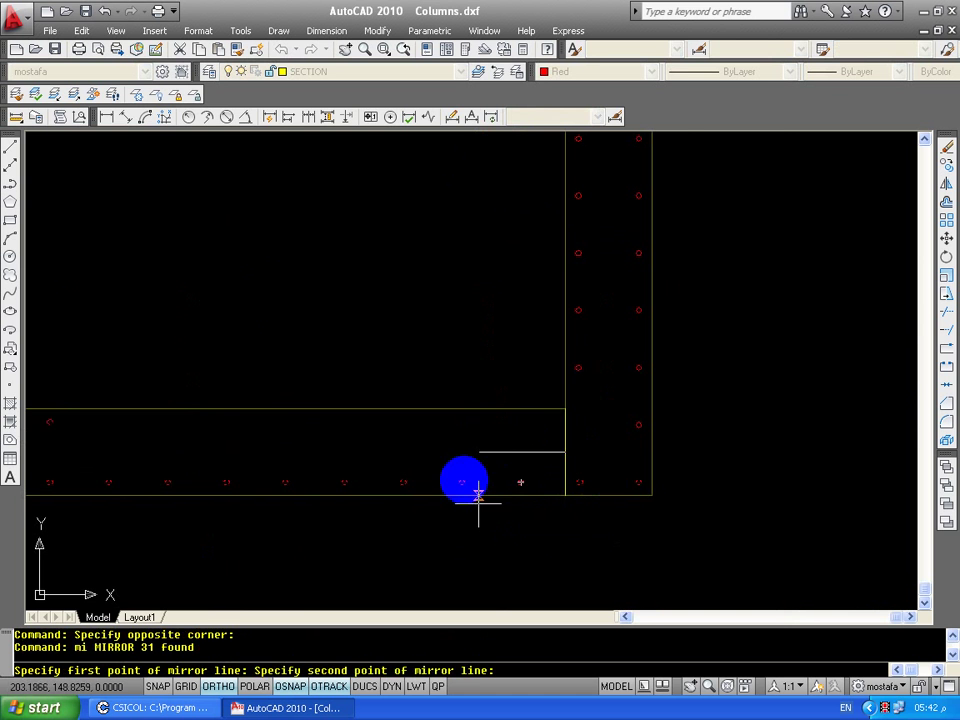
left_click(444, 521)
middle_click_drag(444, 521, 569, 494)
key("Return")
Erase the duplicated rebar column and check the U's left corner.
scroll(579, 403, "up", 3)
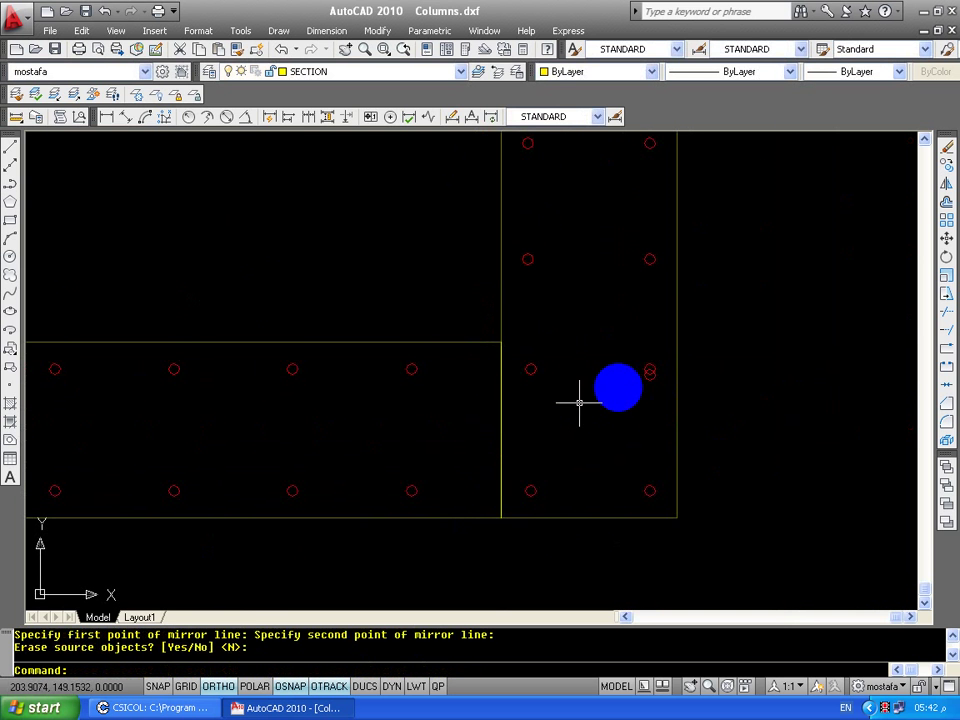
left_click(647, 382)
key("Delete")
scroll(422, 377, "down", 2)
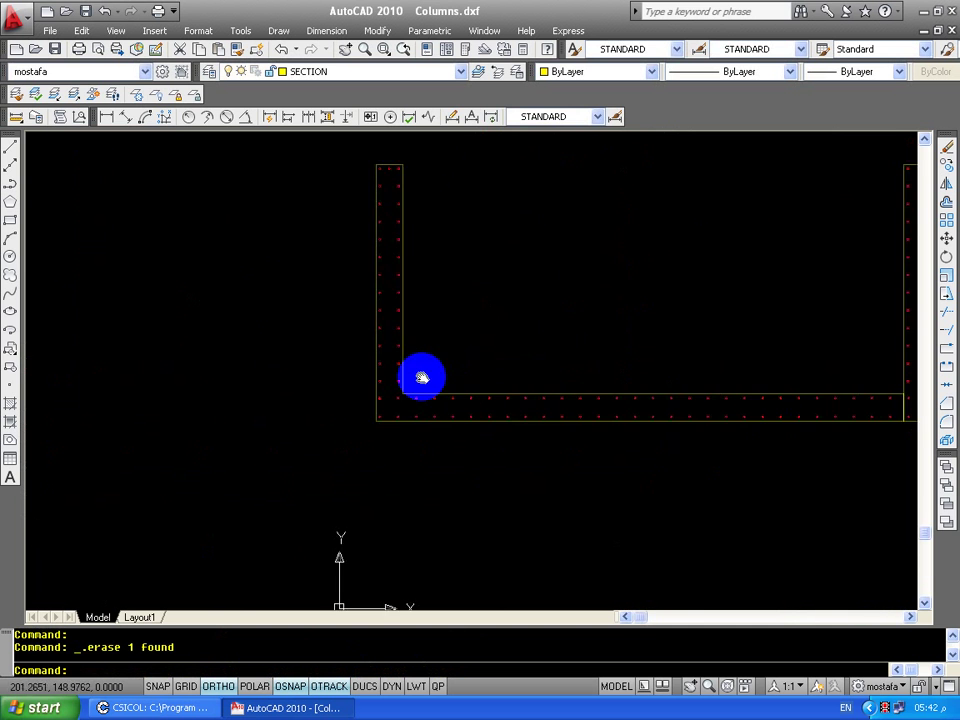
scroll(506, 418, "up", 2)
scroll(561, 445, "up", 4)
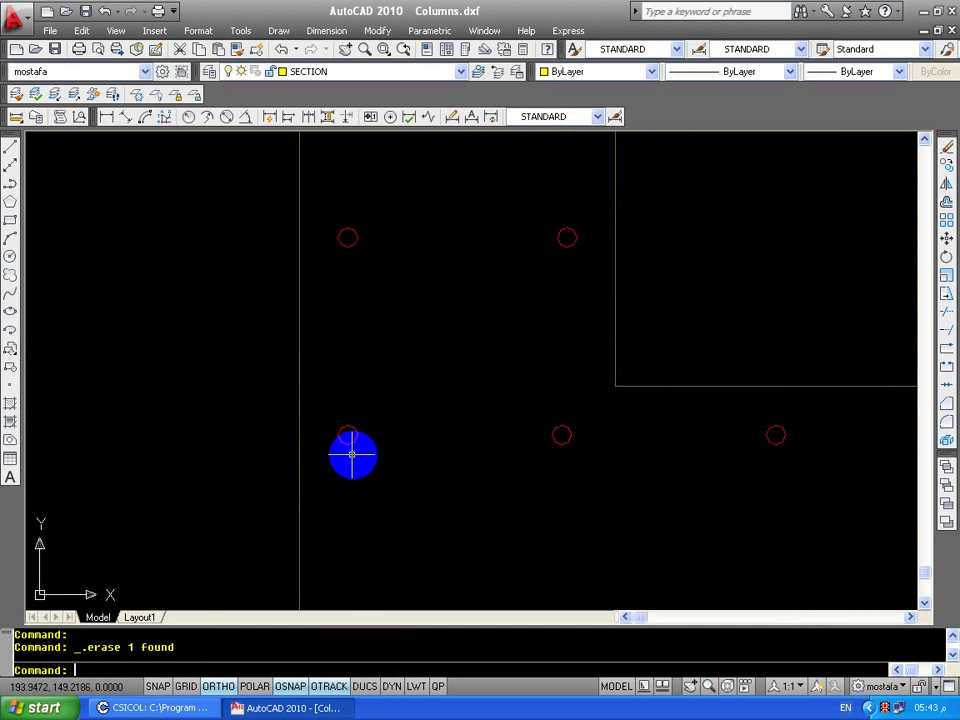
scroll(353, 454, "down", 7)
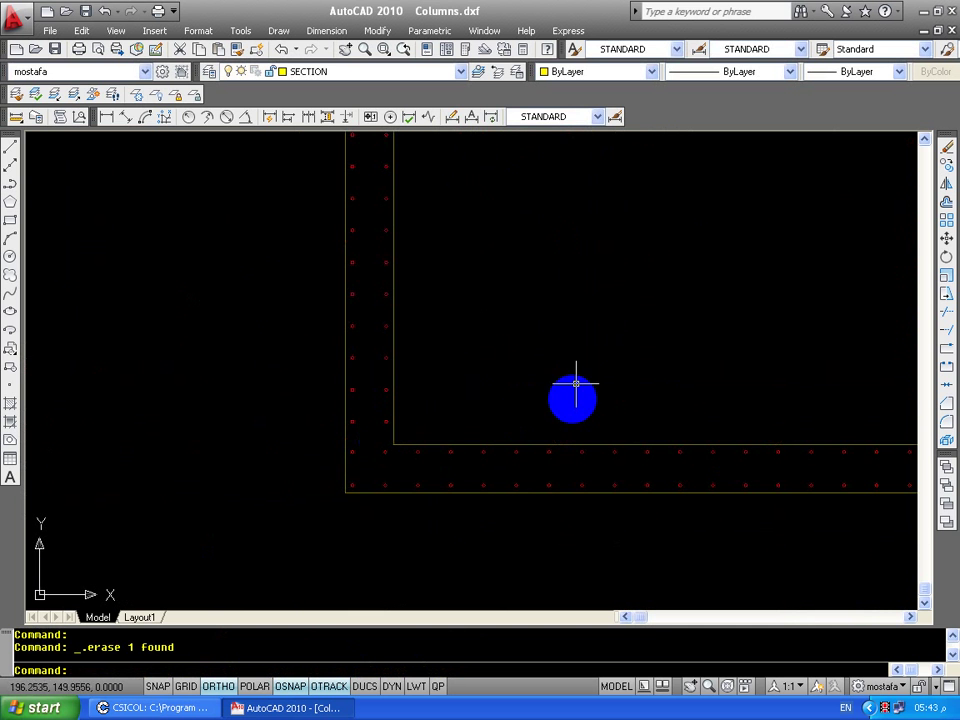
scroll(576, 383, "down", 5)
middle_click_drag(731, 381, 739, 411)
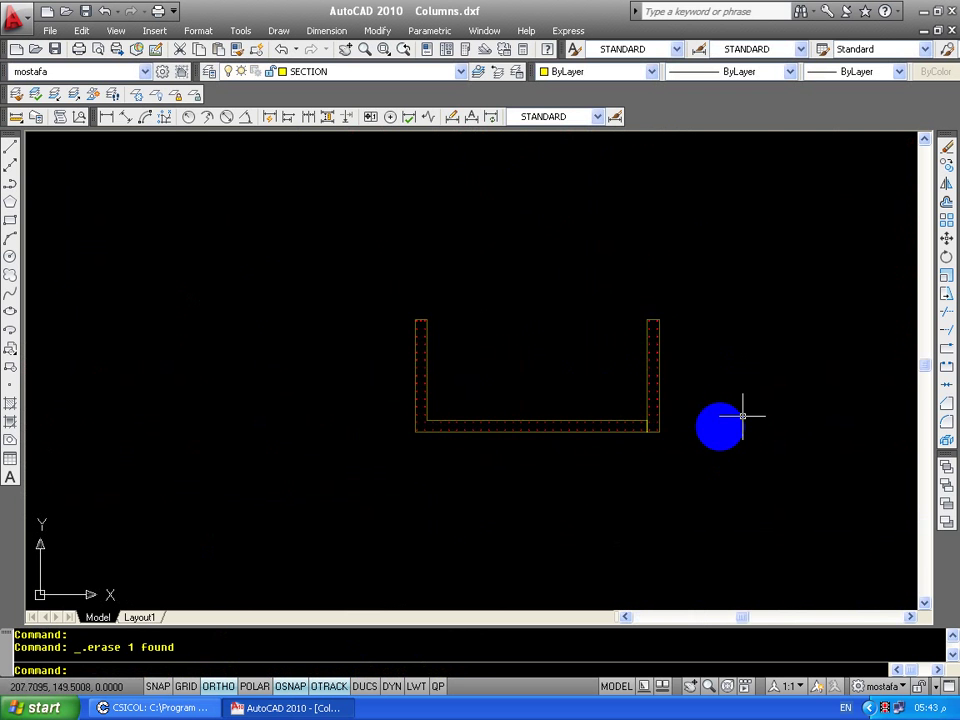
scroll(444, 420, "up", 5)
middle_click_drag(330, 456, 411, 456)
left_click_drag(411, 456, 390, 456)
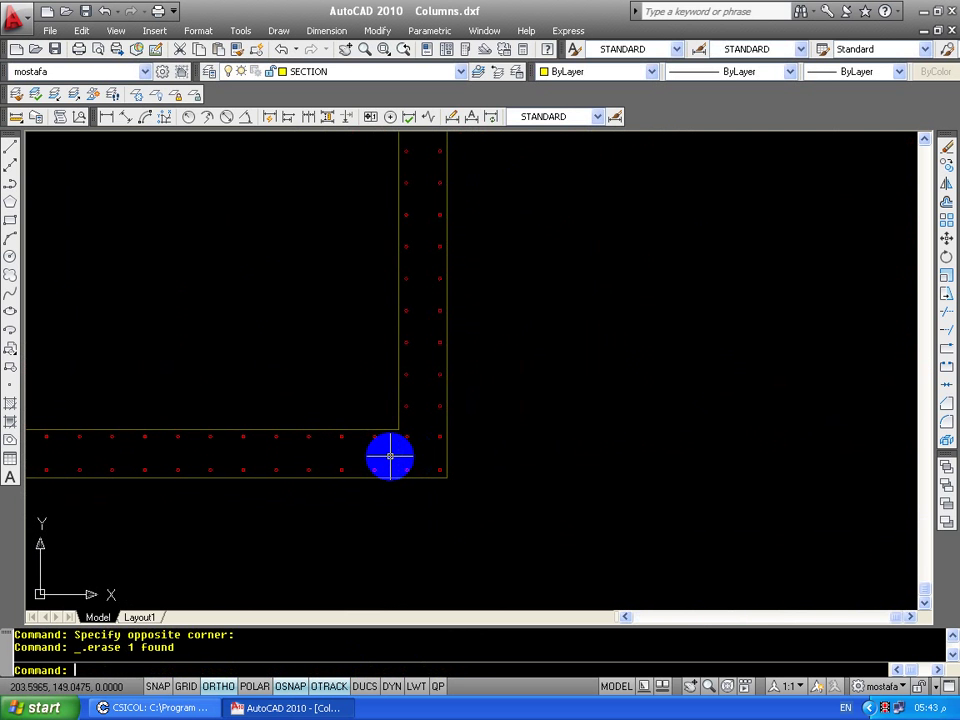
scroll(391, 429, "down", 5)
scroll(122, 328, "up", 3)
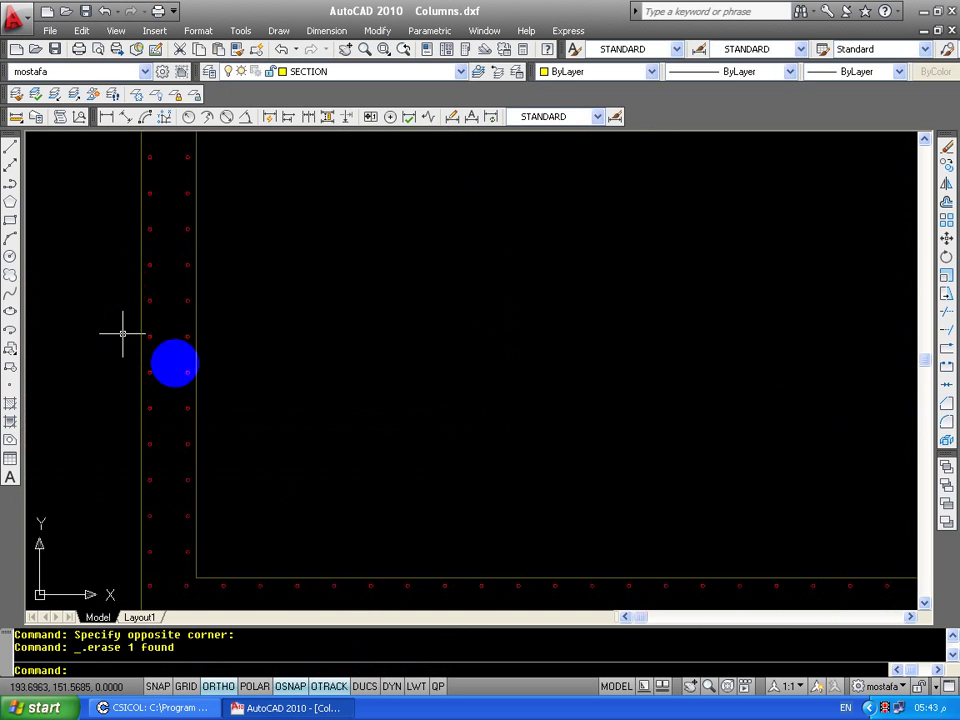
mouse_move(122, 328)
middle_mouse_down()
mouse_move(251, 270)
mouse_move(288, 272)
mouse_move(195, 324)
middle_mouse_up()
scroll(288, 272, "down", 2)
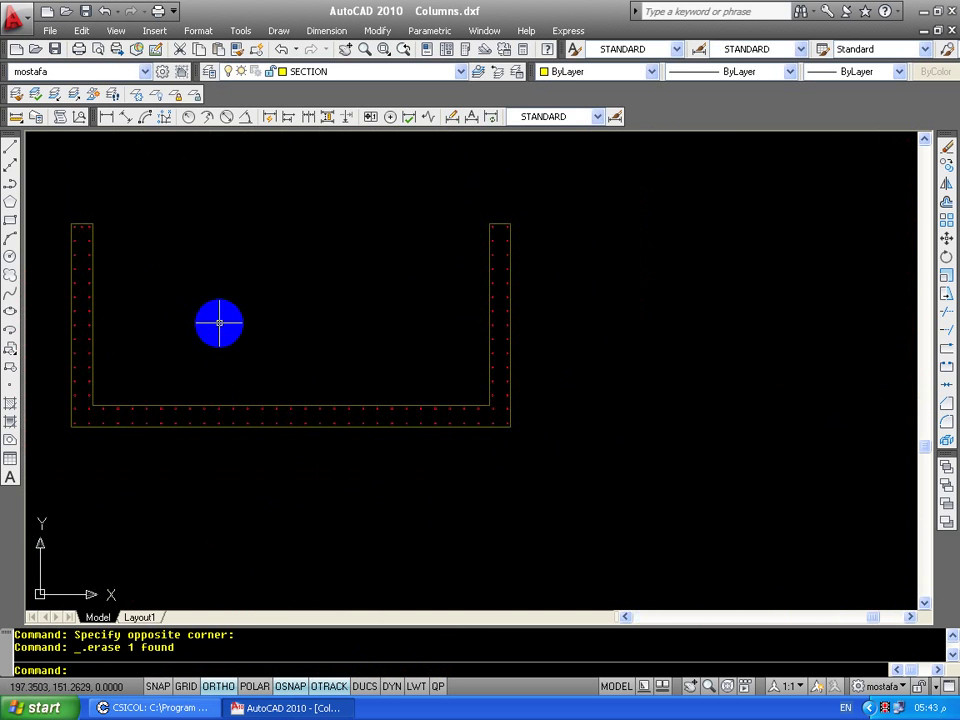
type("h")
key("Return")
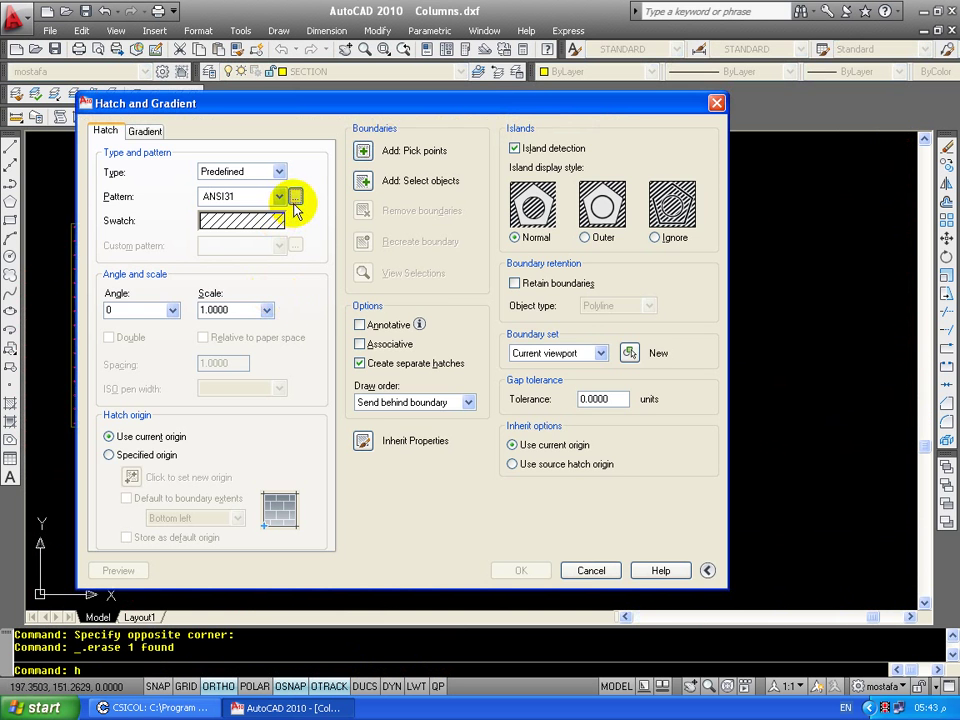
left_click(295, 197)
left_click(378, 197)
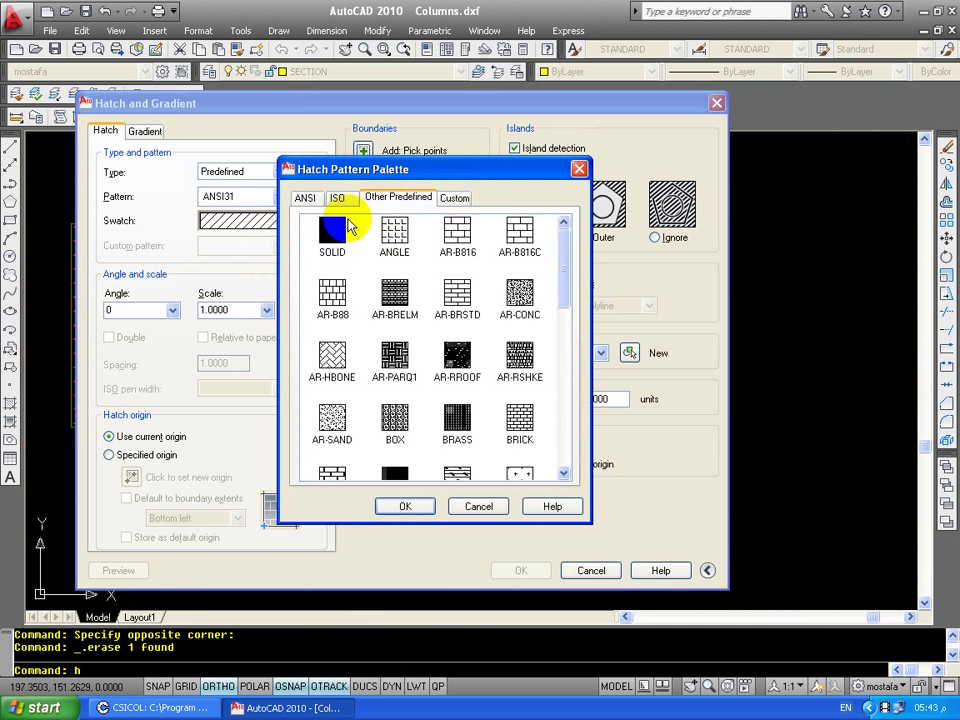
left_click(403, 505)
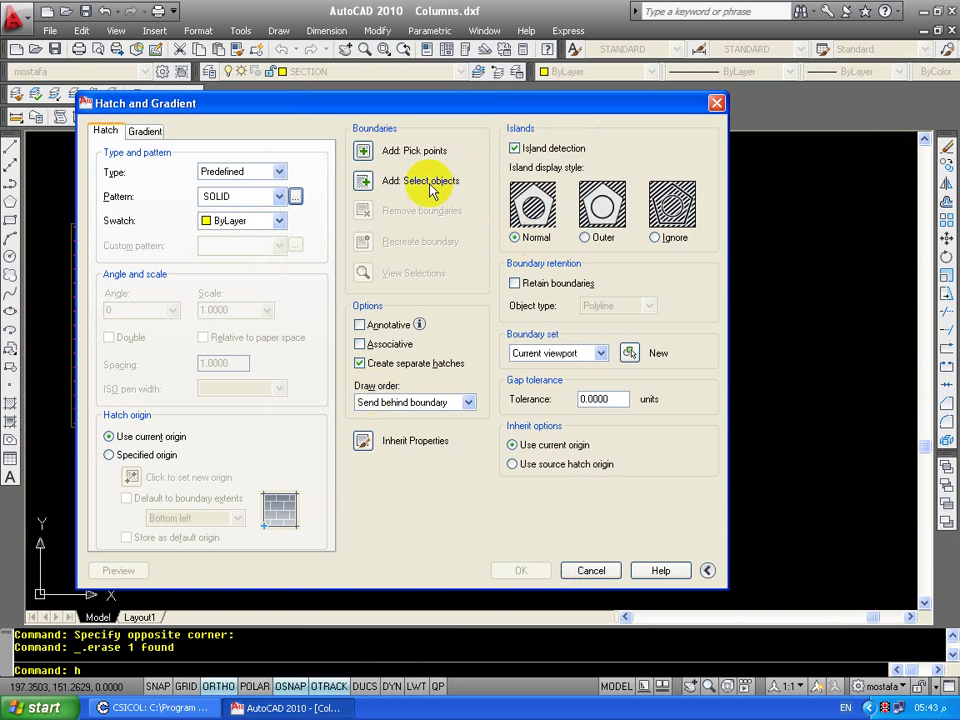
left_click(363, 182)
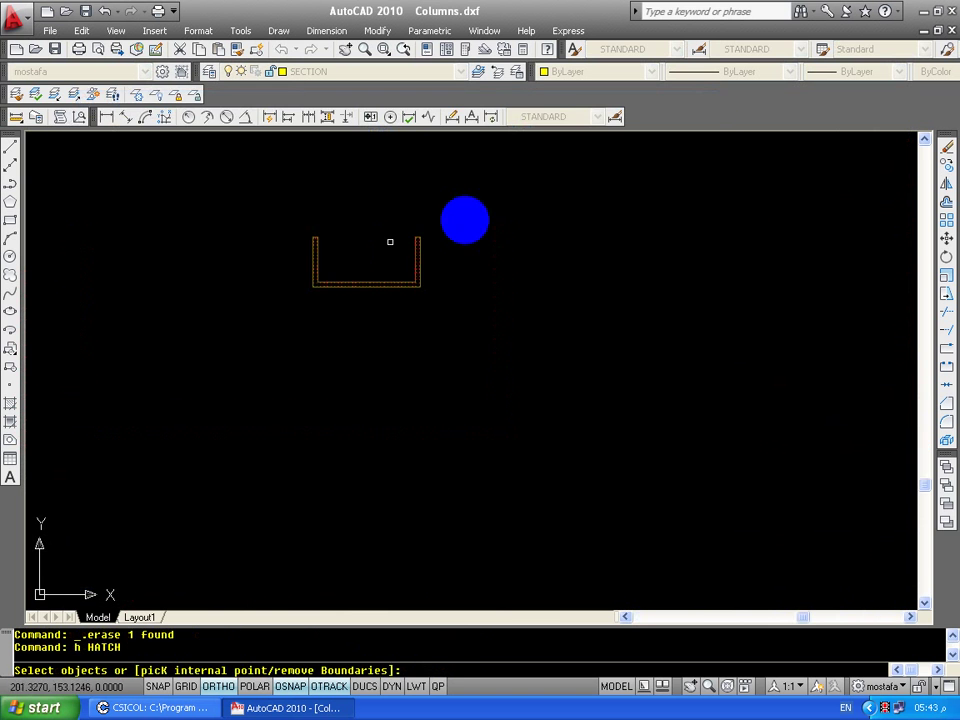
left_click(466, 219)
left_click(281, 312)
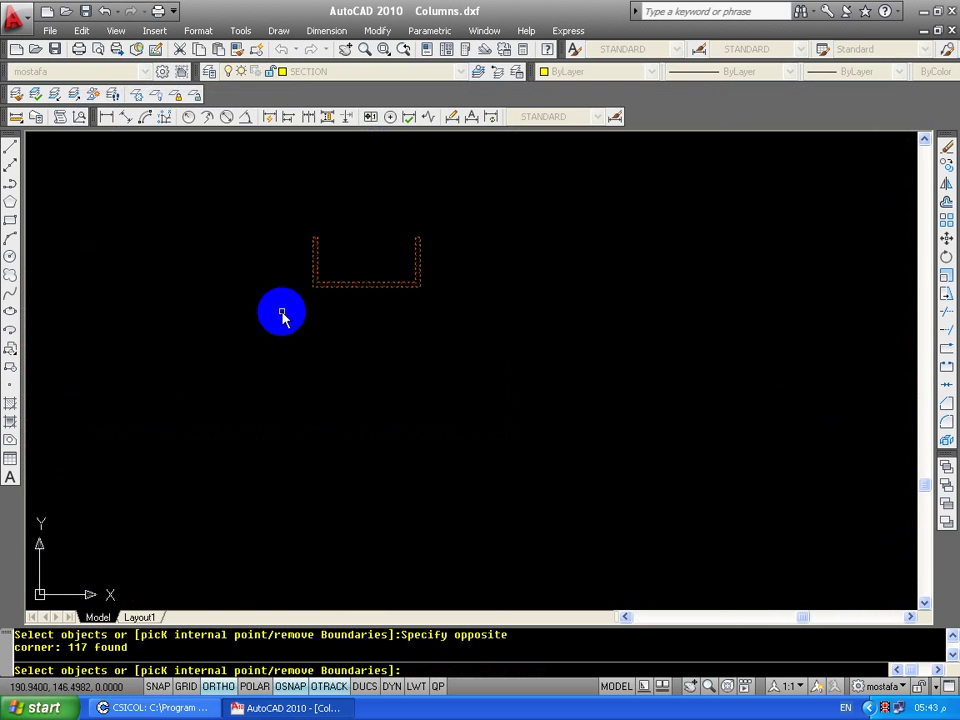
right_click(515, 575)
key("Return")
scroll(550, 320, "up", 2)
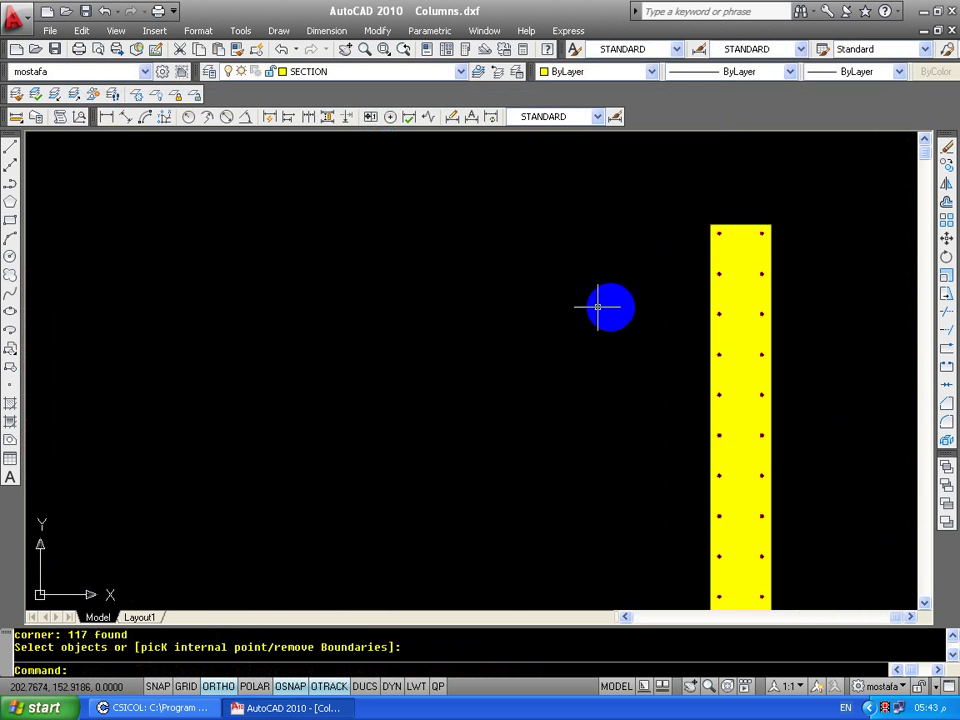
scroll(615, 308, "down", 3)
key("ctrl+z")
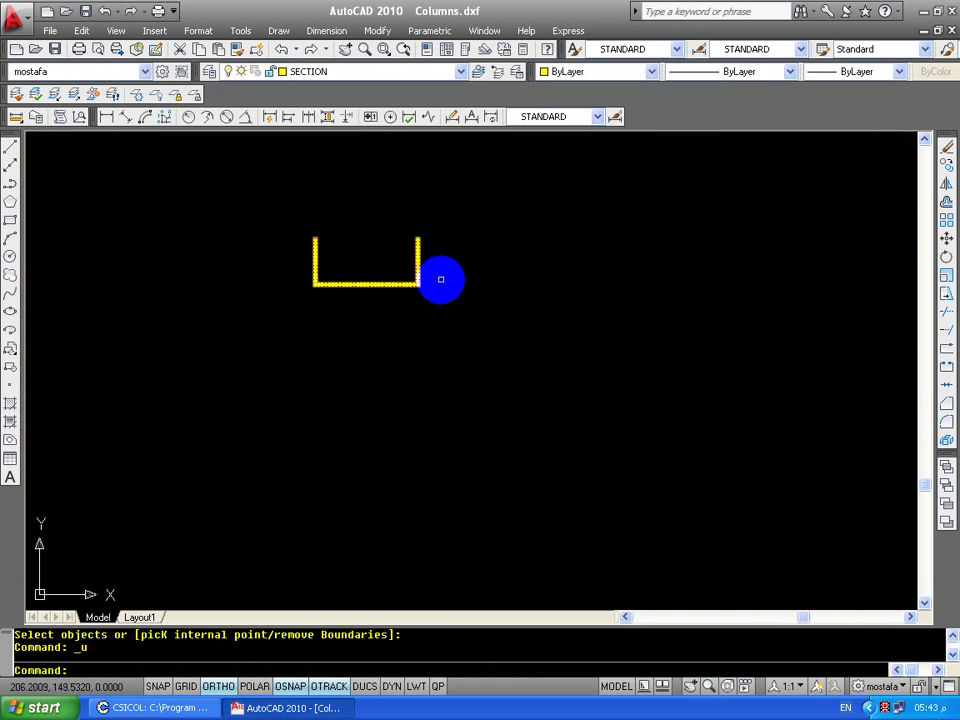
key("ctrl+z")
scroll(436, 273, "up", 2)
scroll(514, 257, "up", 2)
scroll(579, 315, "down", 3)
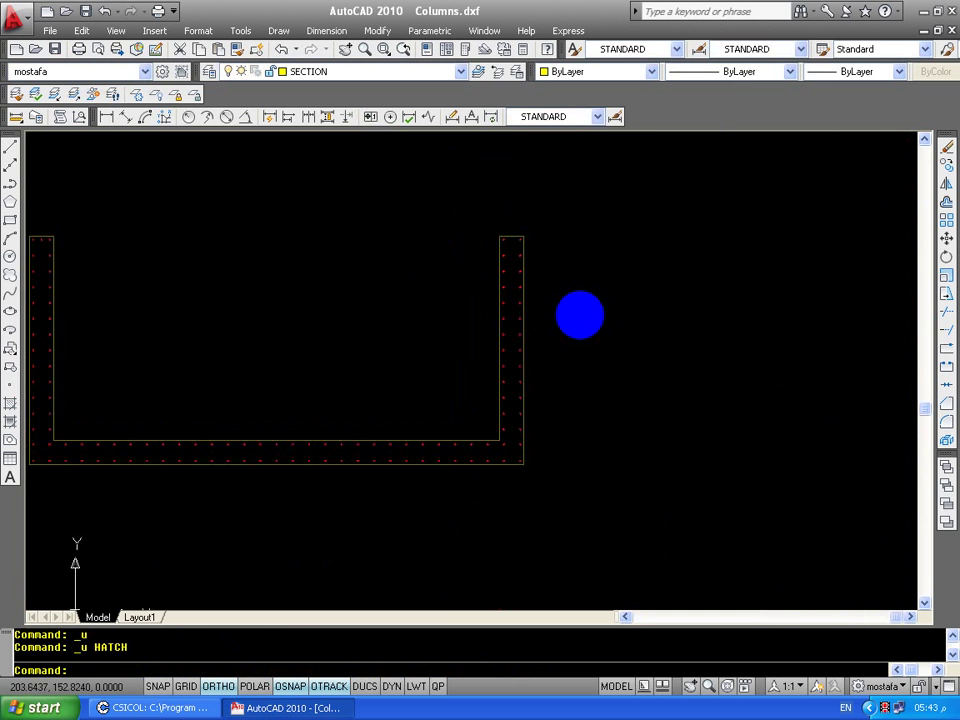
type("h")
Restart the hatch and window-select the right wall's objects as fill boundaries.
key("Return")
left_click(489, 379)
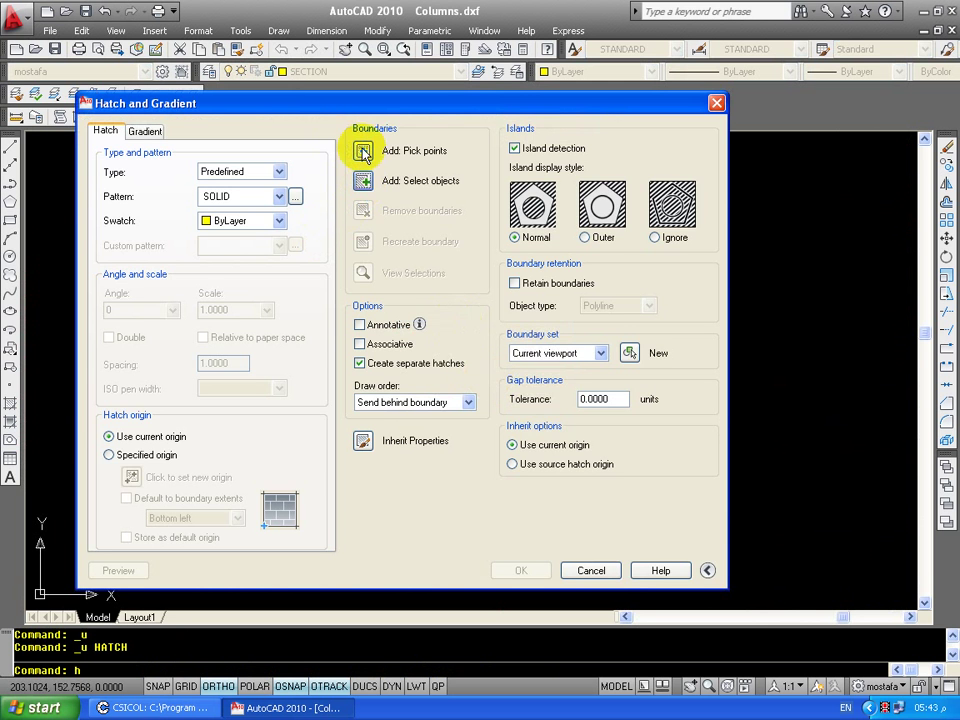
left_click(363, 182)
scroll(577, 270, "up", 4)
middle_click_drag(606, 330, 491, 180)
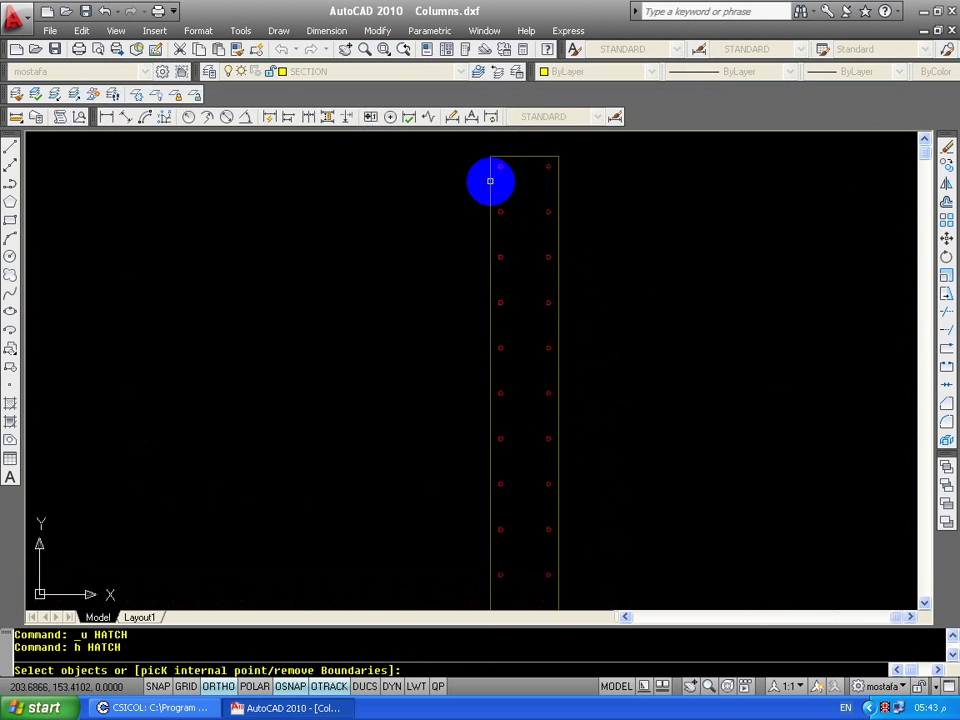
scroll(491, 180, "down", 2)
left_click(507, 157)
left_click(436, 442)
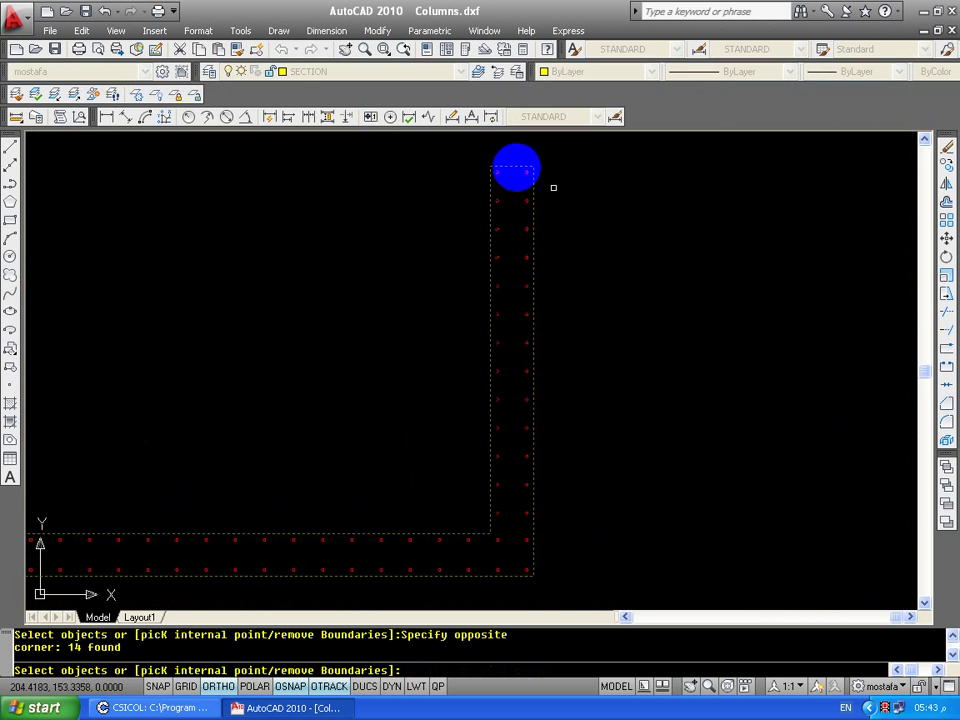
left_click(515, 158)
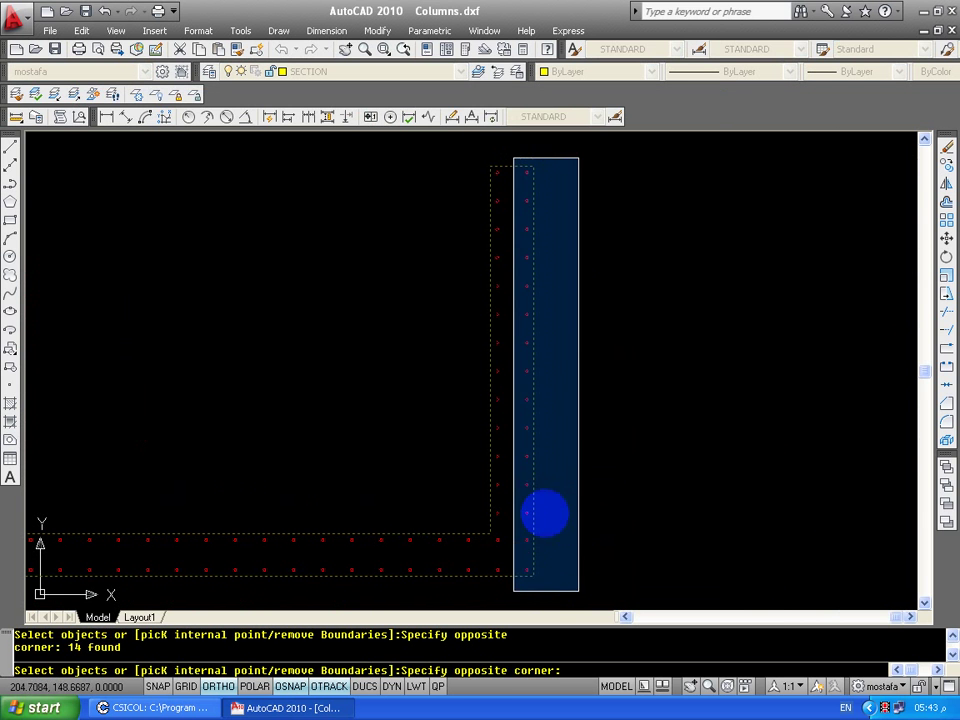
left_click(588, 598)
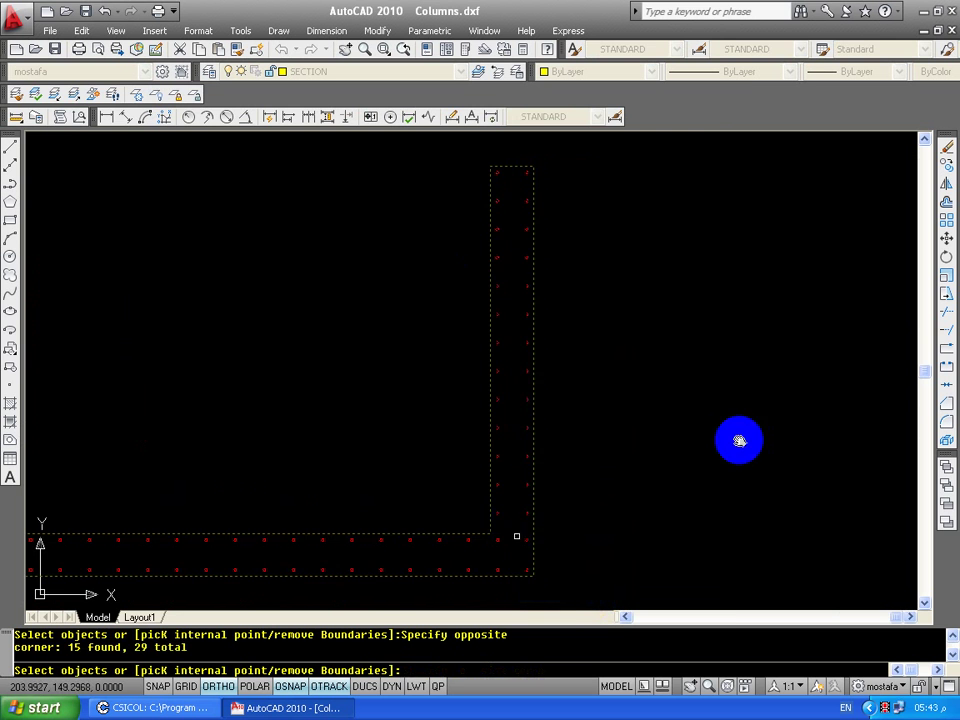
Add the bottom and left walls, 117 objects in all, and apply the solid fill.
scroll(739, 439, "down", 2)
left_click(54, 516)
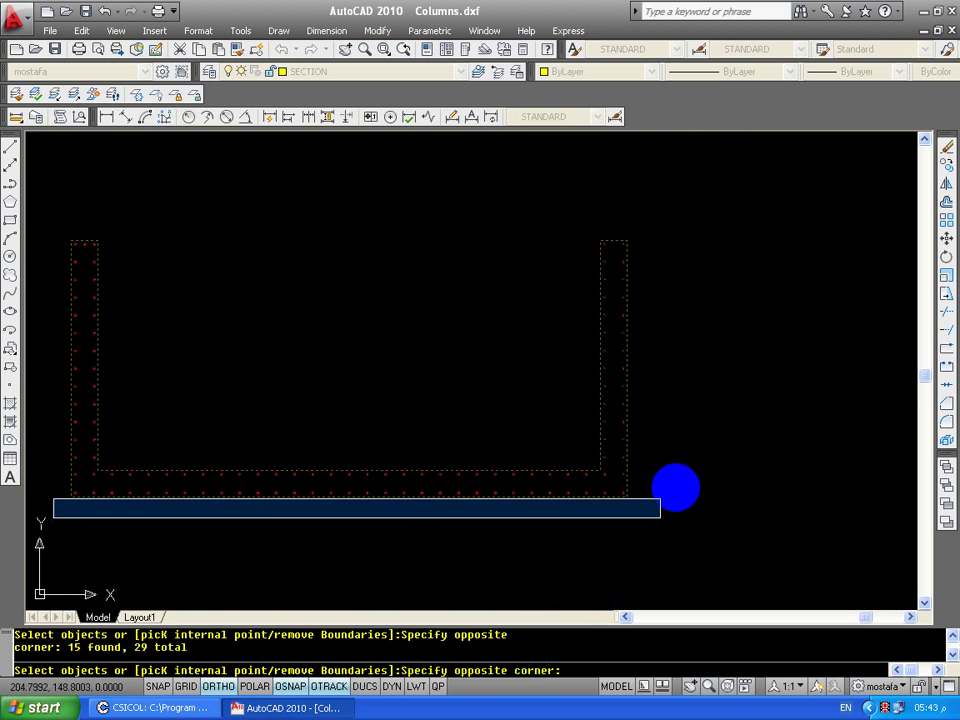
left_click(670, 492)
middle_click_drag(70, 502, 184, 502)
left_click(148, 534)
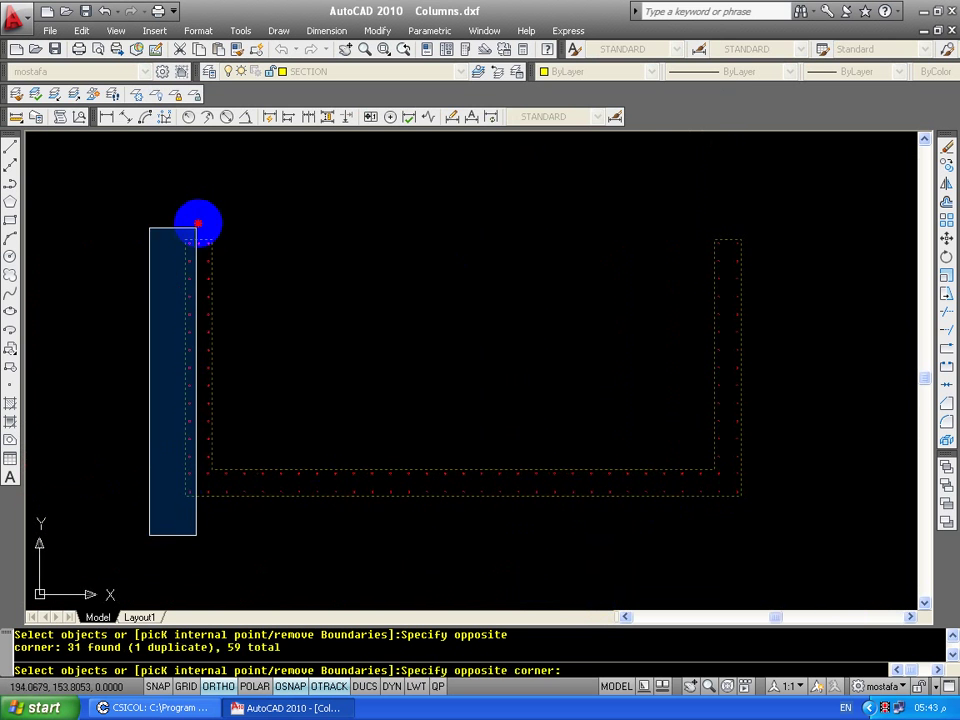
left_click(197, 224)
left_click(157, 543)
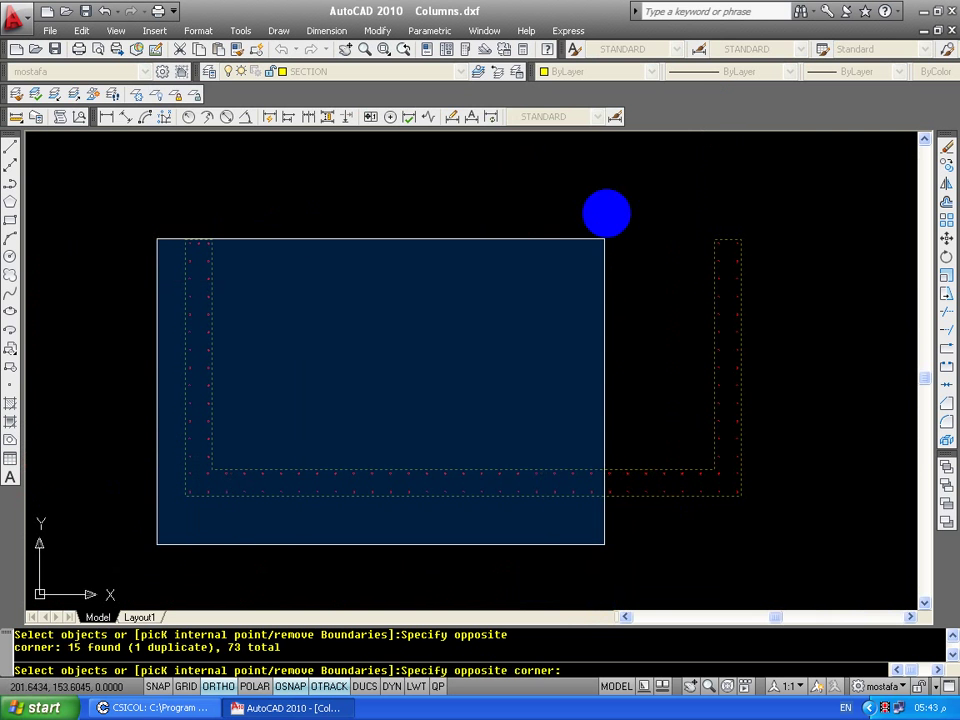
left_click(769, 207)
key("Return")
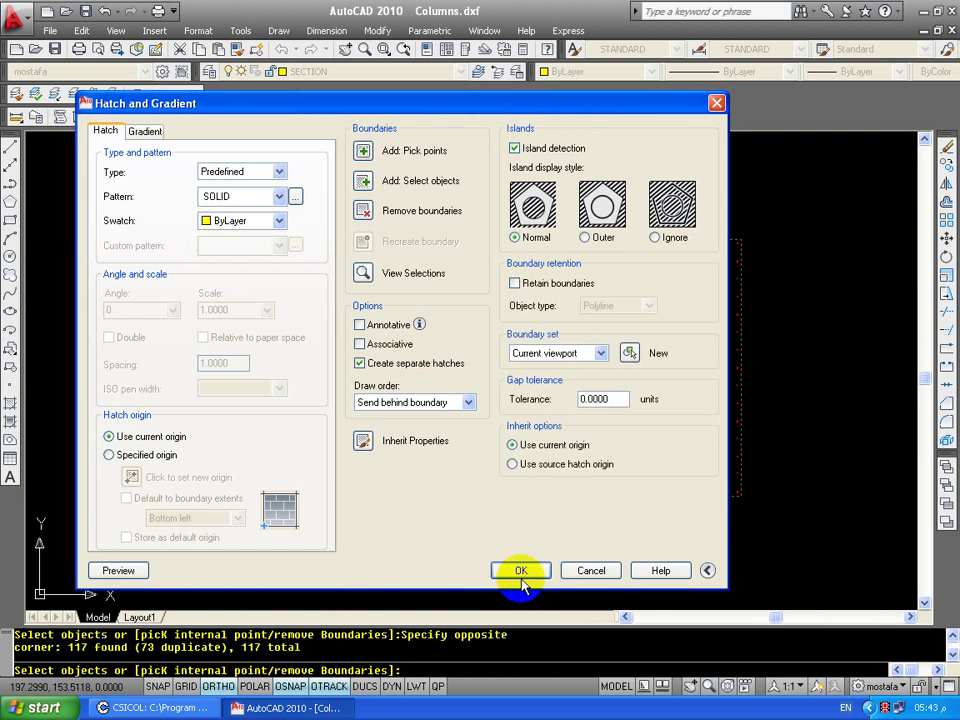
left_click(521, 570)
Cancel the hatch prompt and undo the solid fill.
key("Escape")
scroll(381, 470, "up", 8)
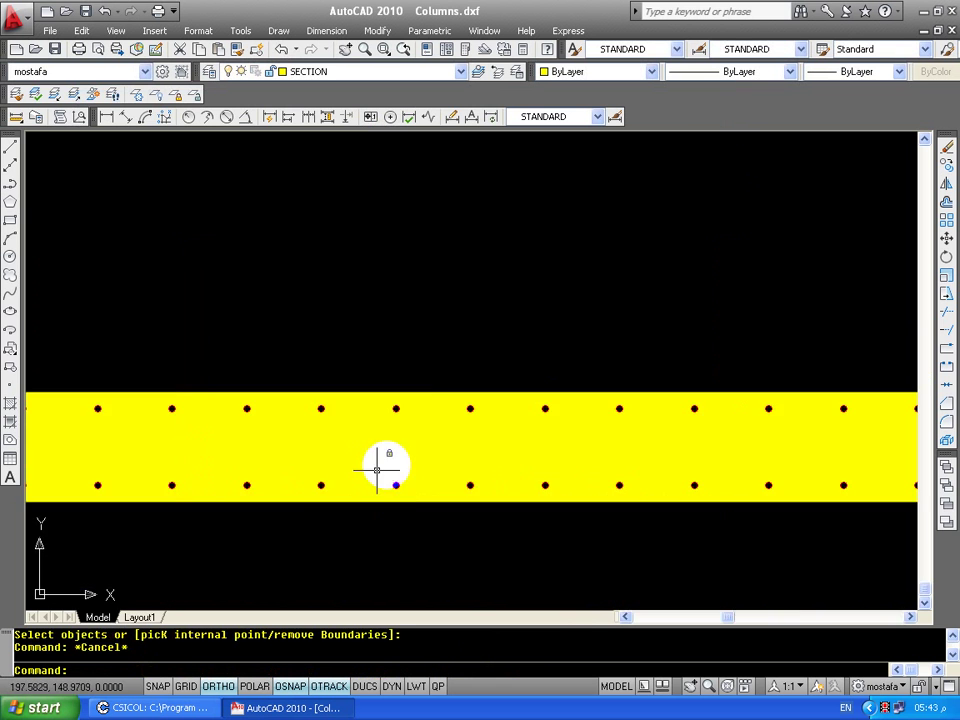
scroll(420, 520, "up", 6)
key("ctrl+z")
key("ctrl+z")
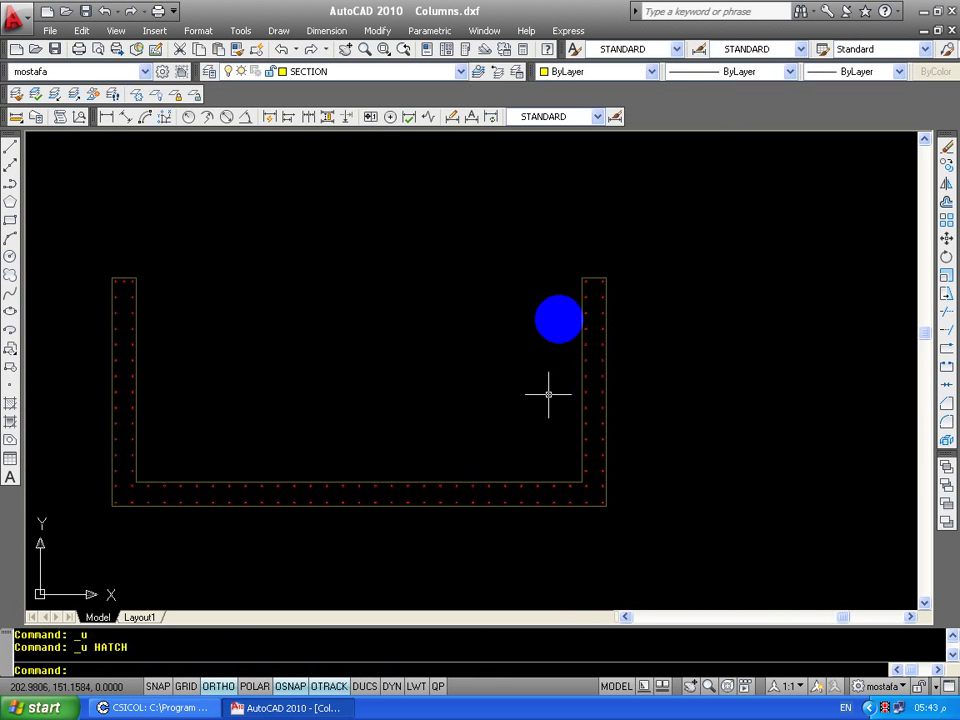
Copy the selected U wall with a 50-unit displacement.
scroll(600, 294, "up", 2)
key("Escape")
scroll(591, 274, "up", 2)
scroll(591, 274, "down", 7)
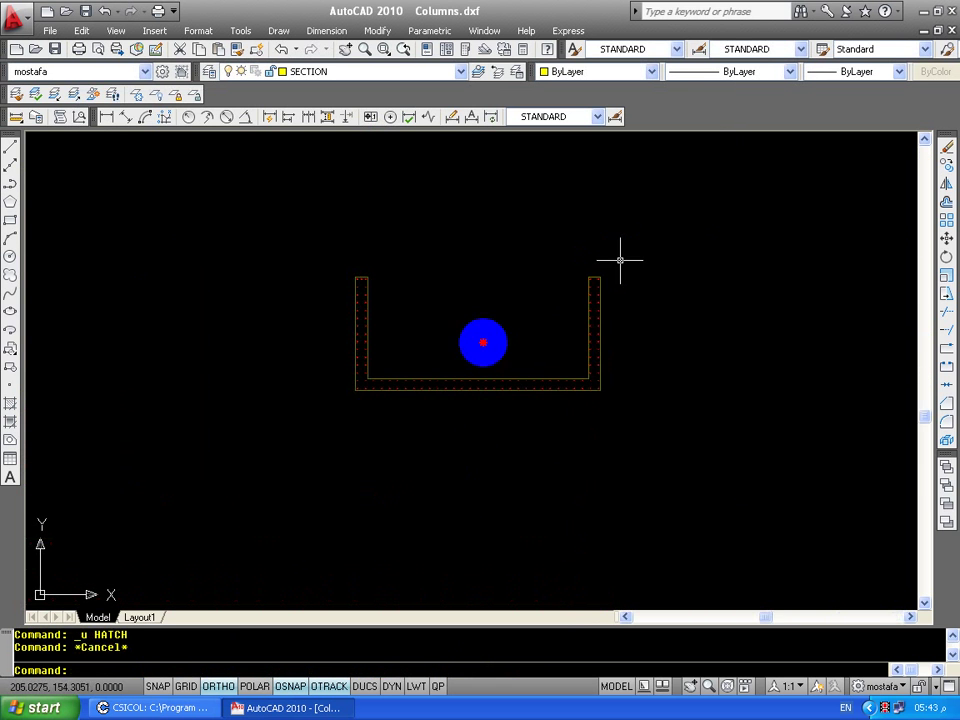
left_click(621, 259)
left_click(317, 440)
key("Return")
left_click(318, 440)
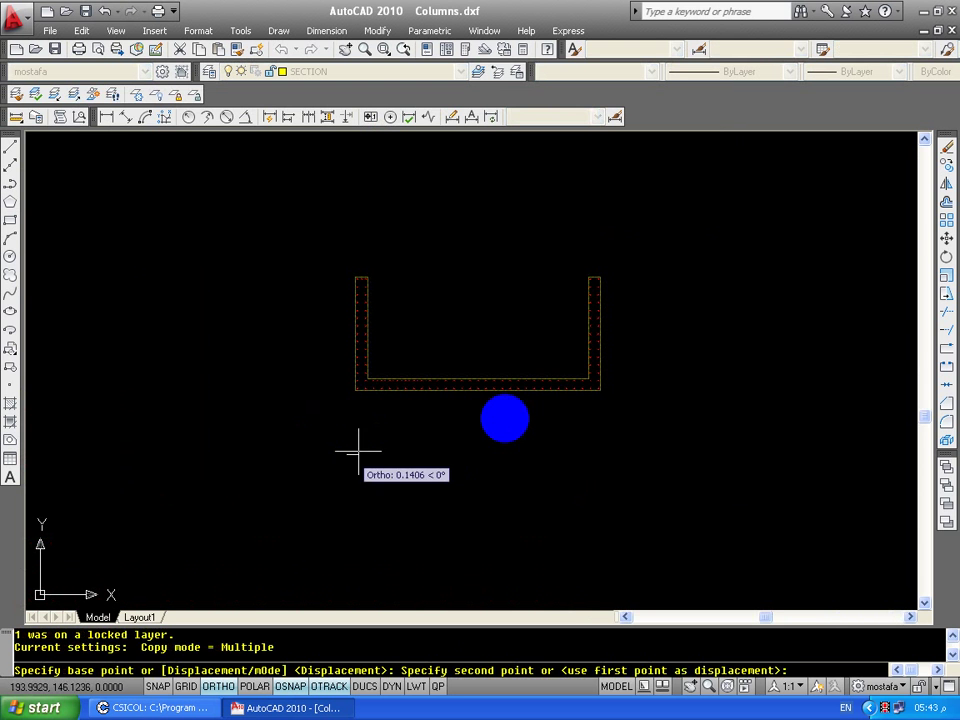
type("50")
key("Return")
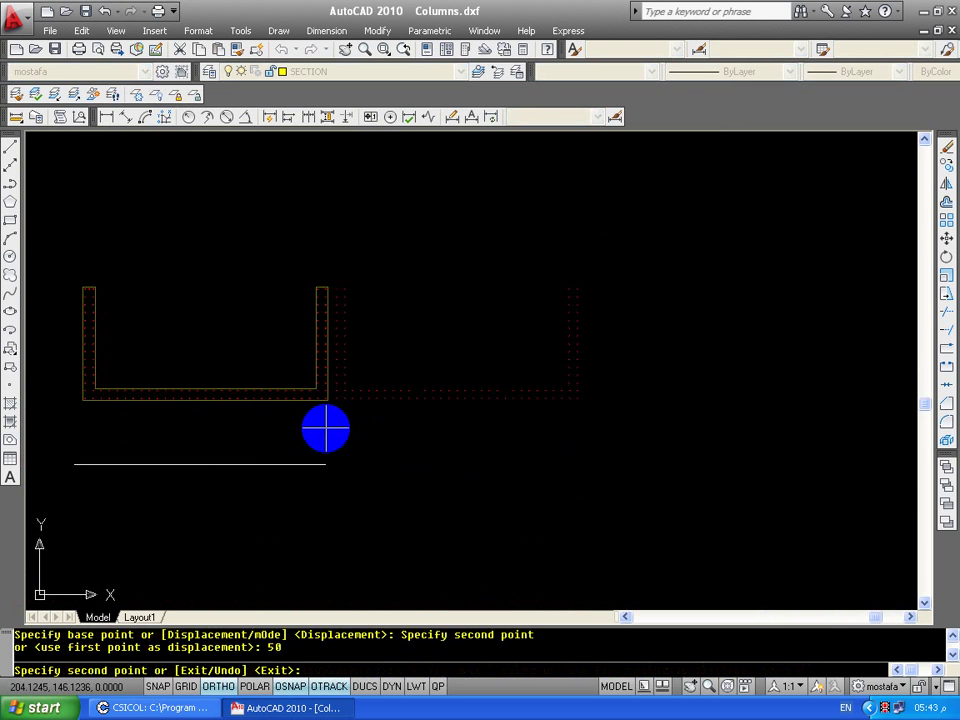
key("Return")
Erase the copied U wall and zoom in on the right wall to check.
scroll(364, 399, "down", 4)
scroll(325, 343, "up", 2)
scroll(325, 350, "up", 2)
left_click(438, 312)
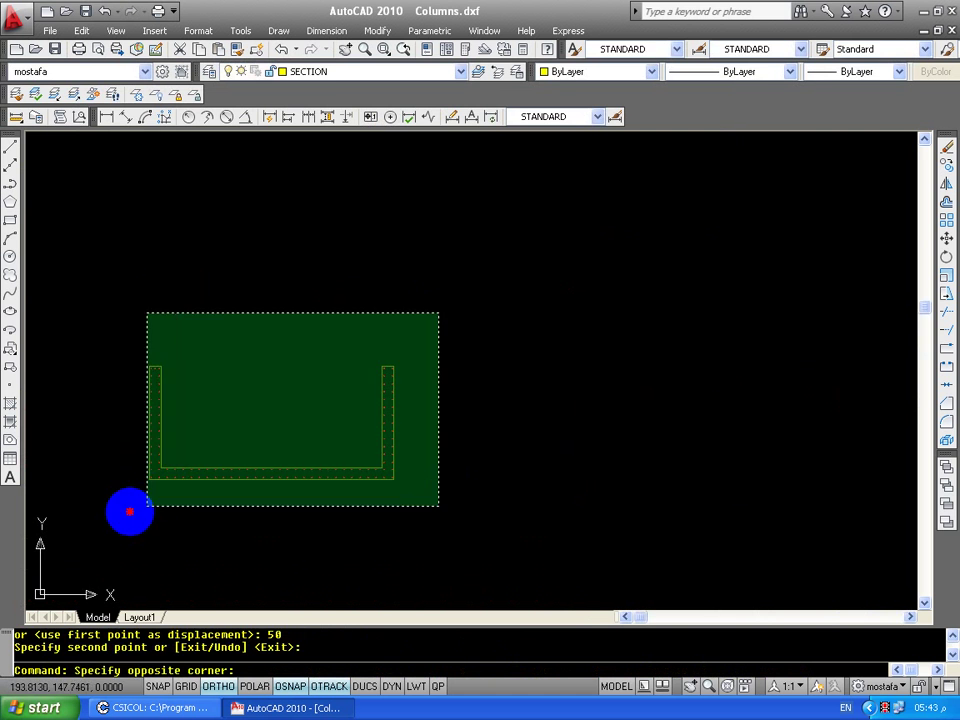
left_click(146, 508)
key("Delete")
scroll(293, 471, "down", 2)
scroll(183, 428, "down", 2)
scroll(440, 433, "up", 5)
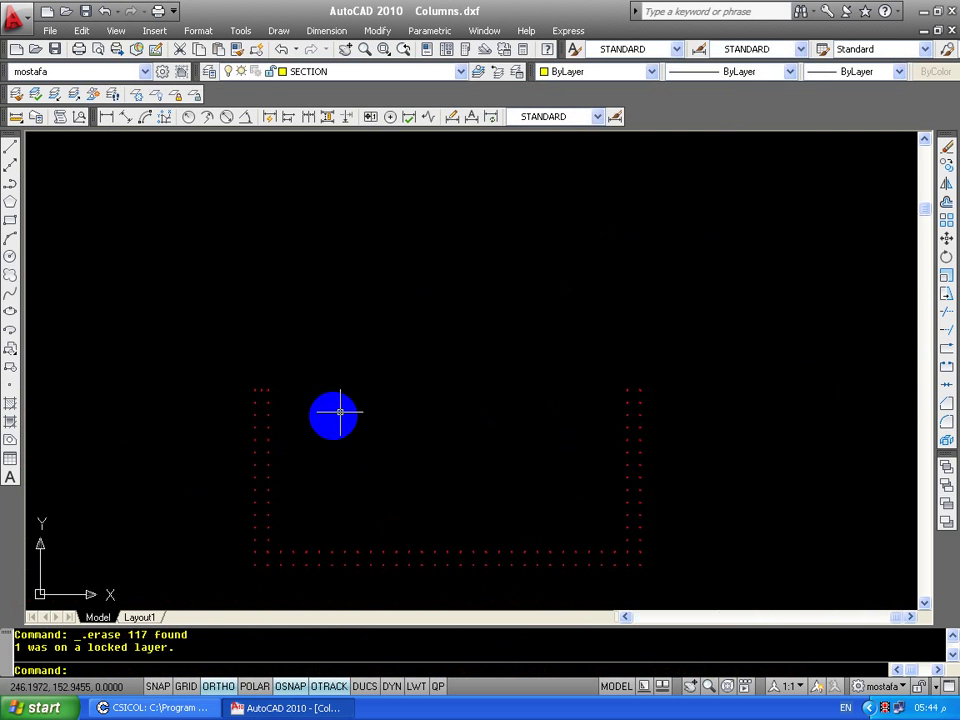
middle_click_drag(345, 409, 304, 368)
scroll(506, 315, "up", 3)
scroll(548, 259, "up", 2)
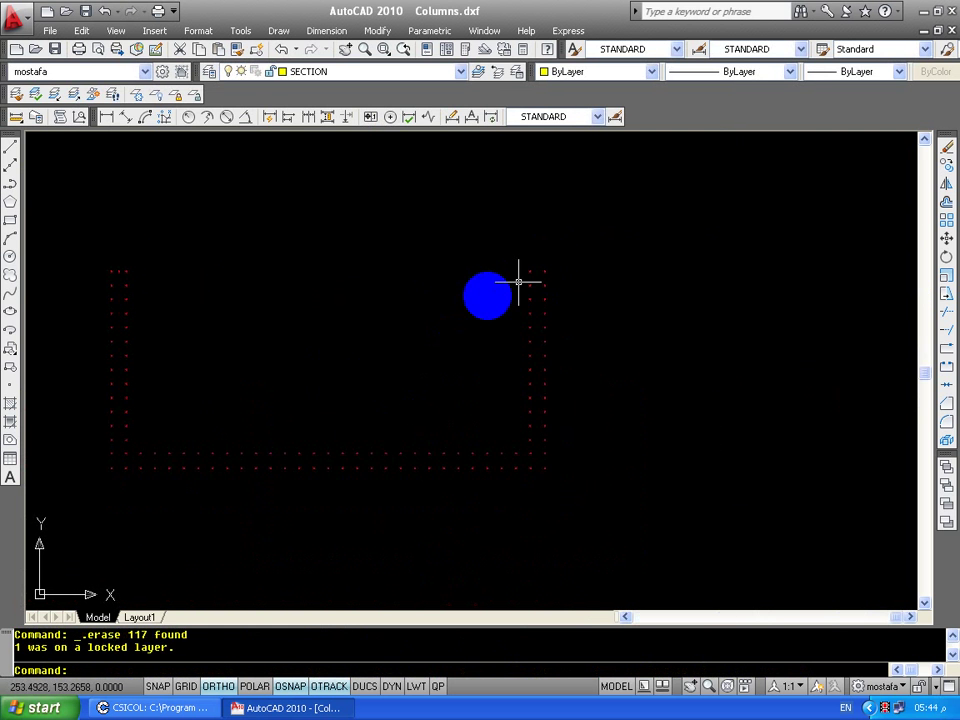
scroll(110, 260, "up", 4)
scroll(300, 300, "down", 6)
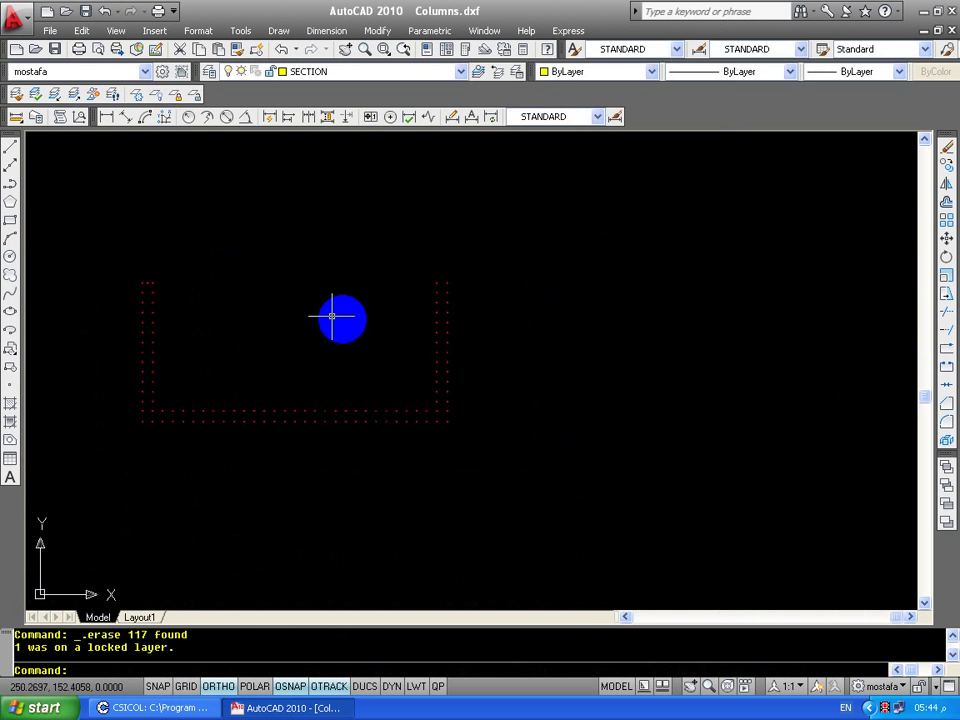
type("h")
Fill all 116 rebar circles with a SOLID hatch after dismissing the pattern file error.
key("Return")
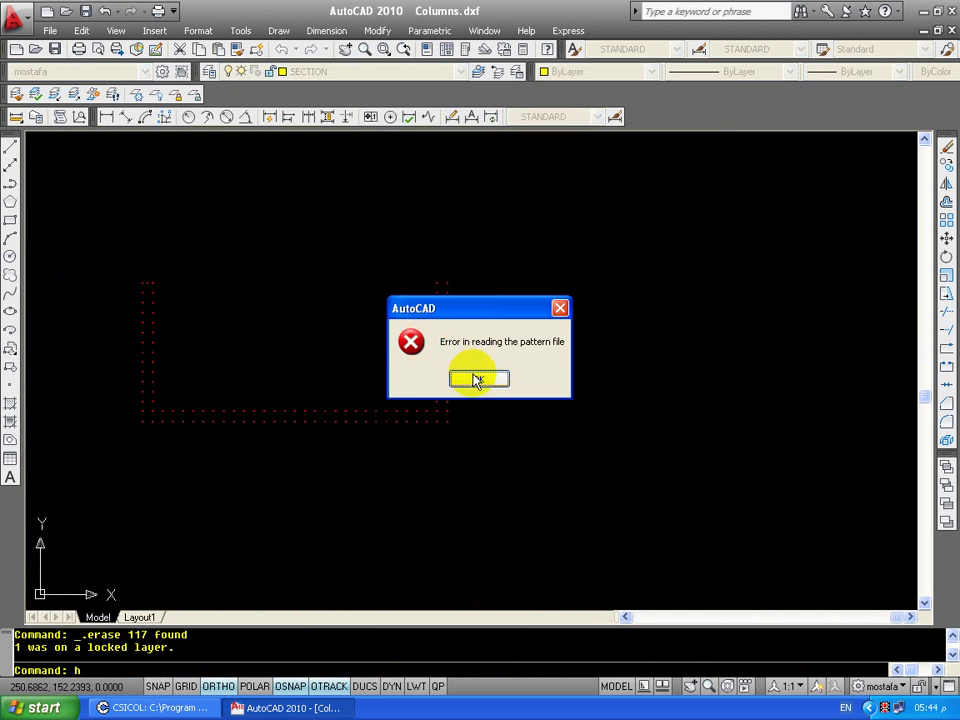
left_click(477, 380)
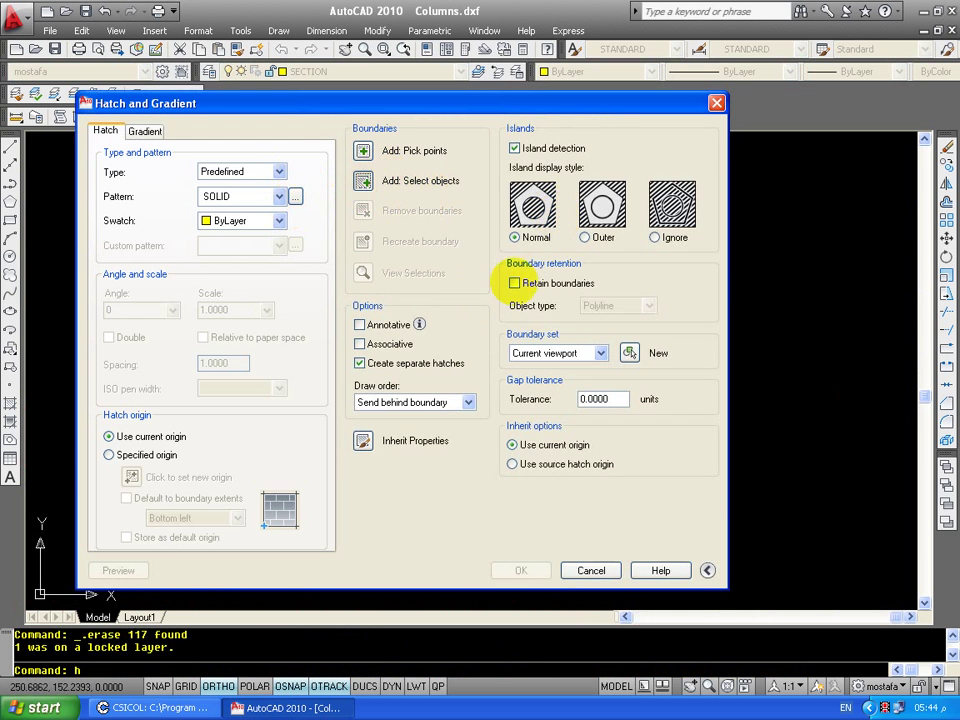
mouse_move(564, 251)
left_mouse_down()
mouse_move(214, 450)
mouse_move(124, 463)
left_mouse_up()
key("Return")
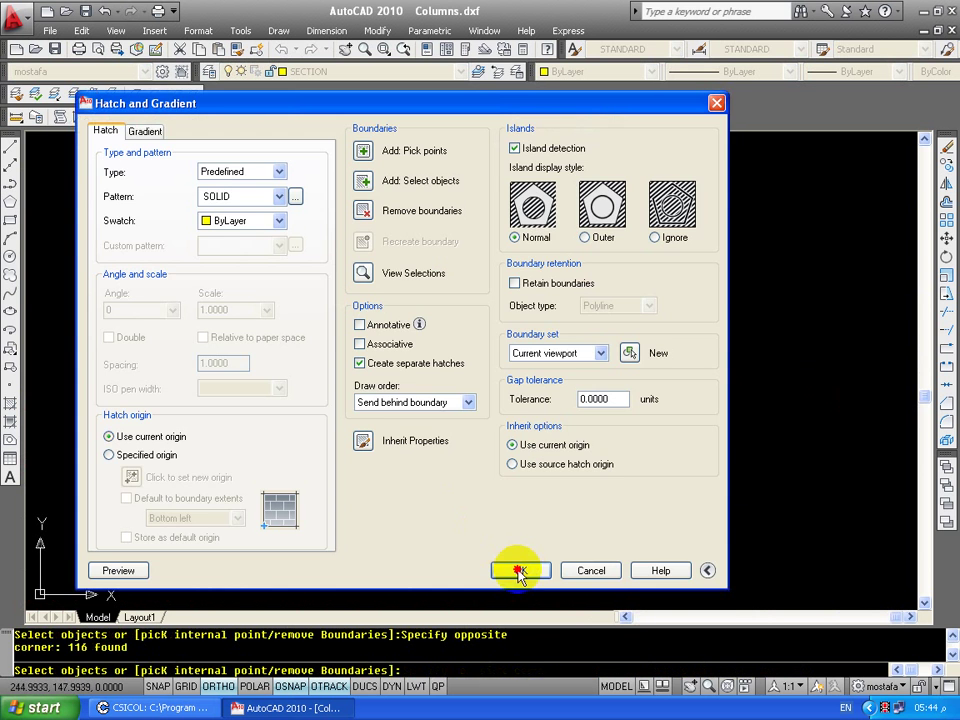
left_click(519, 571)
scroll(343, 396, "up", 2)
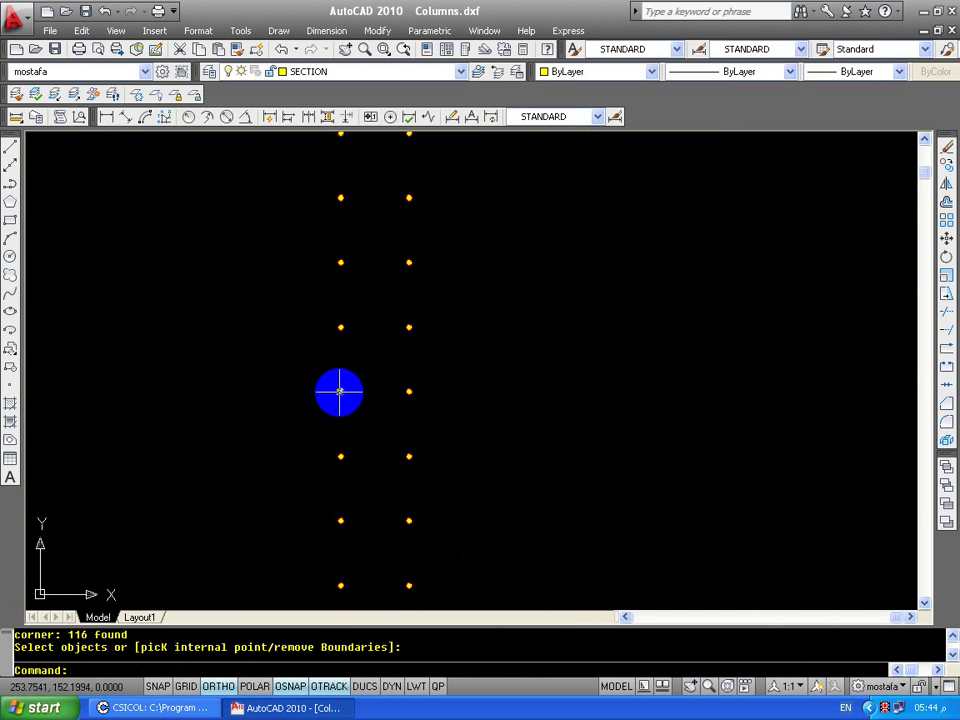
scroll(338, 388, "down", 5)
left_click(476, 326)
Copy the hatched rebars 50 units aside.
left_click(232, 483)
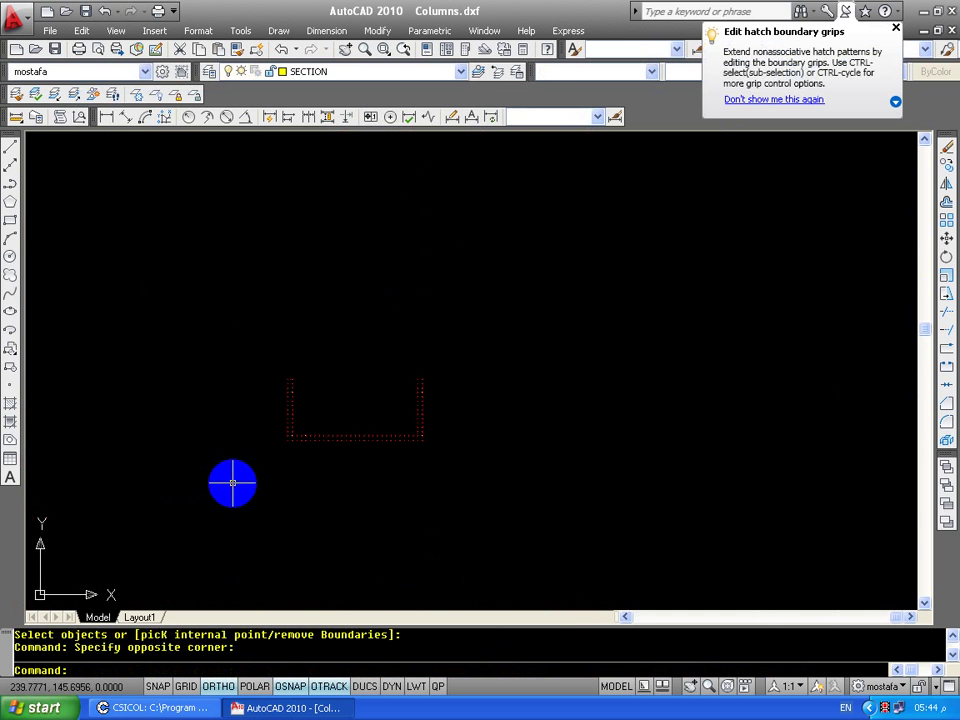
type("co")
key("Return")
left_click(327, 489)
type("50")
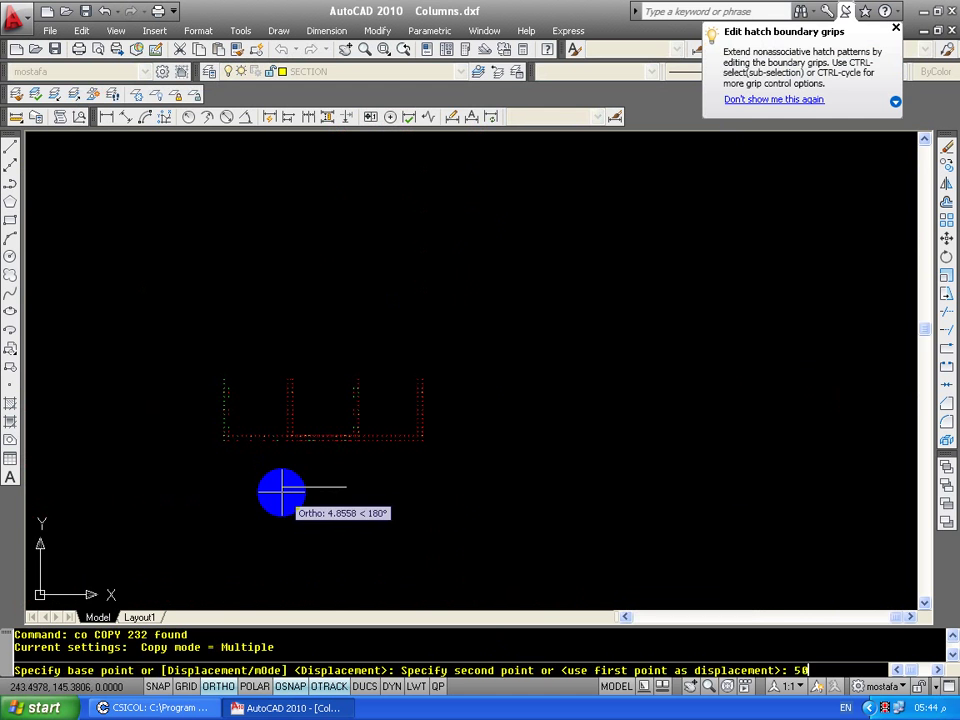
key("Return")
key("Return")
scroll(439, 392, "up", 3)
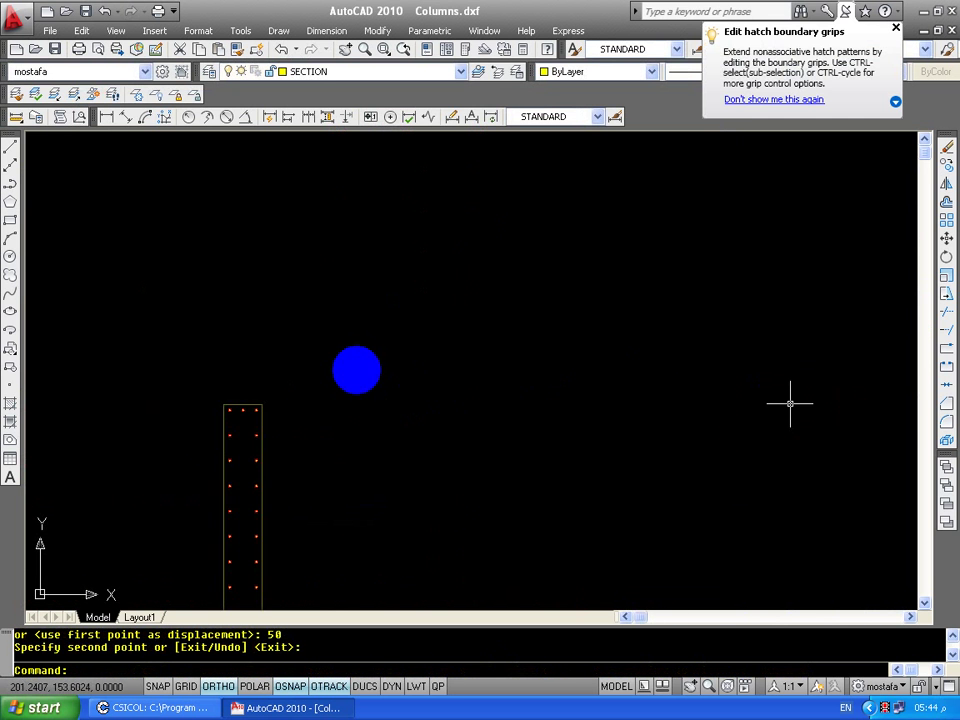
scroll(356, 370, "up", 1)
scroll(495, 381, "up", 4)
scroll(495, 381, "up", 3)
Copy a corner rebar to add a middle bar in the wall end's top row.
left_click(514, 366)
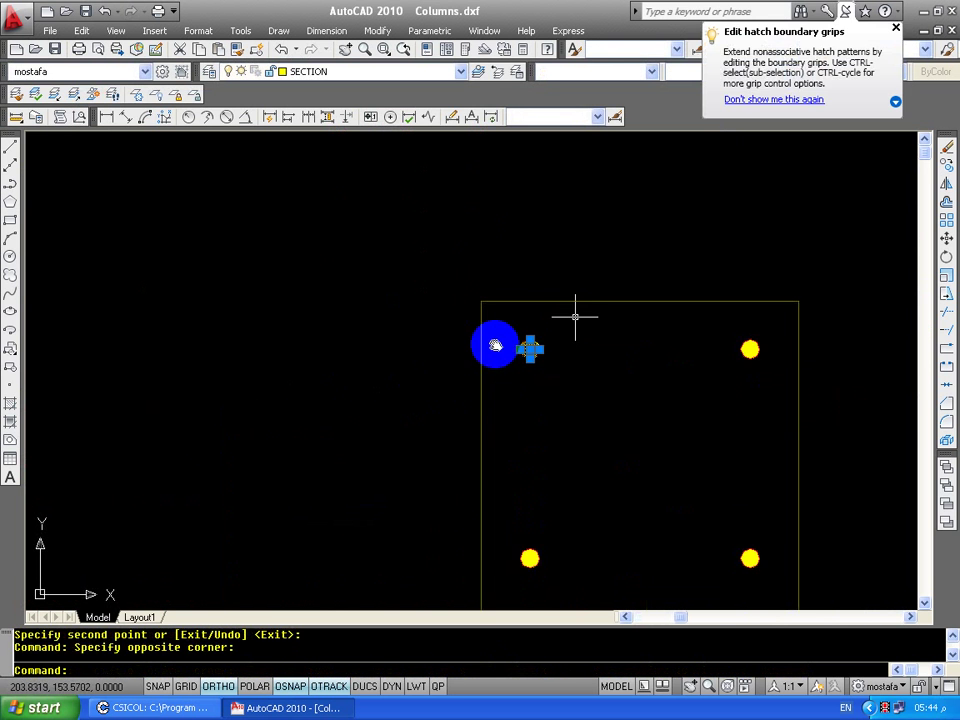
middle_click_drag(495, 345, 436, 361)
type("o")
key("Return")
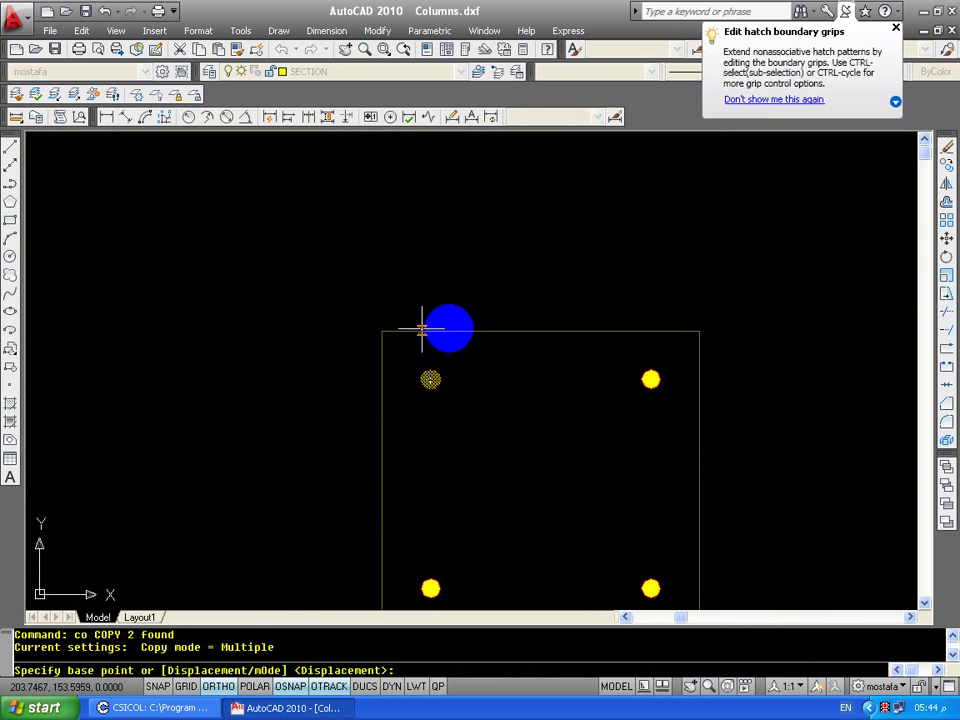
left_click(421, 330)
left_click(540, 330)
key("Escape")
scroll(543, 377, "down", 4)
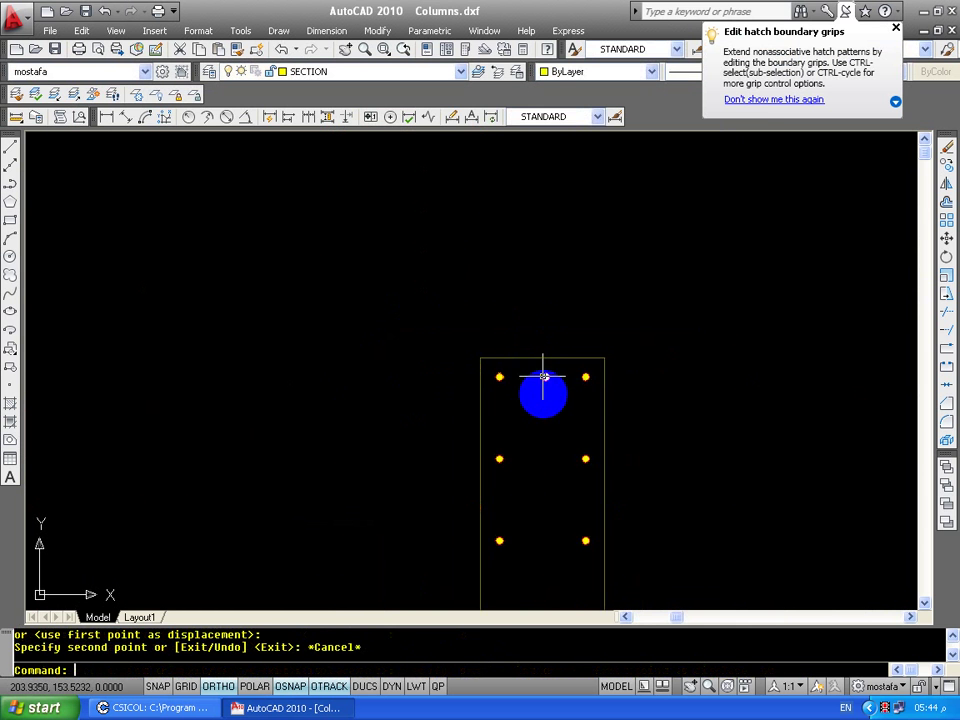
scroll(516, 385, "down", 2)
middle_click_drag(516, 385, 402, 364)
scroll(402, 364, "up", 3)
scroll(392, 339, "up", 3)
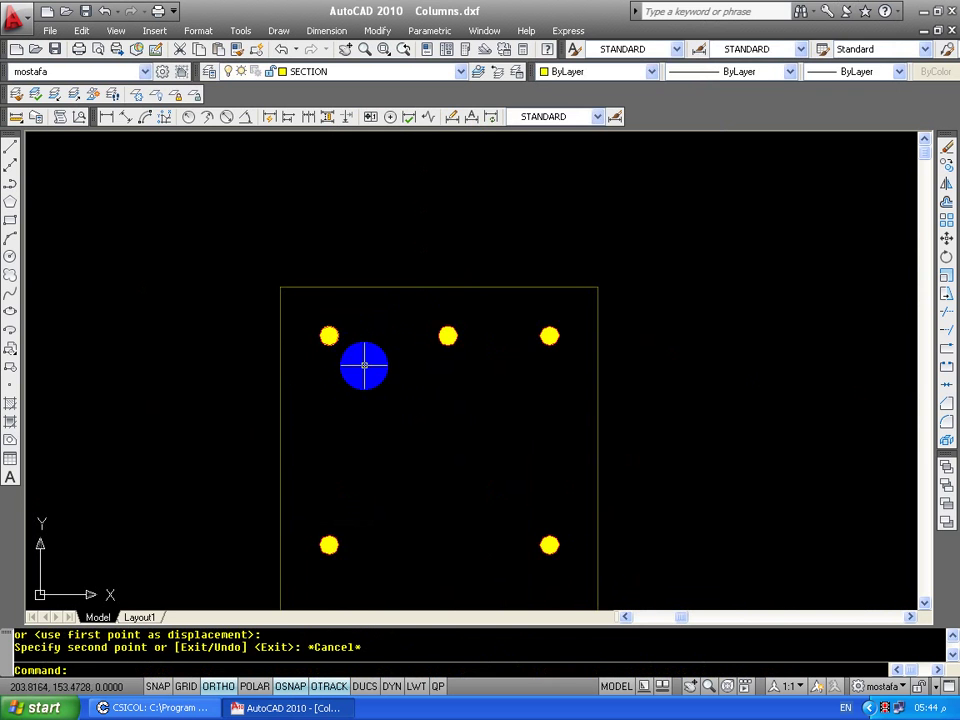
type("l")
key("Return")
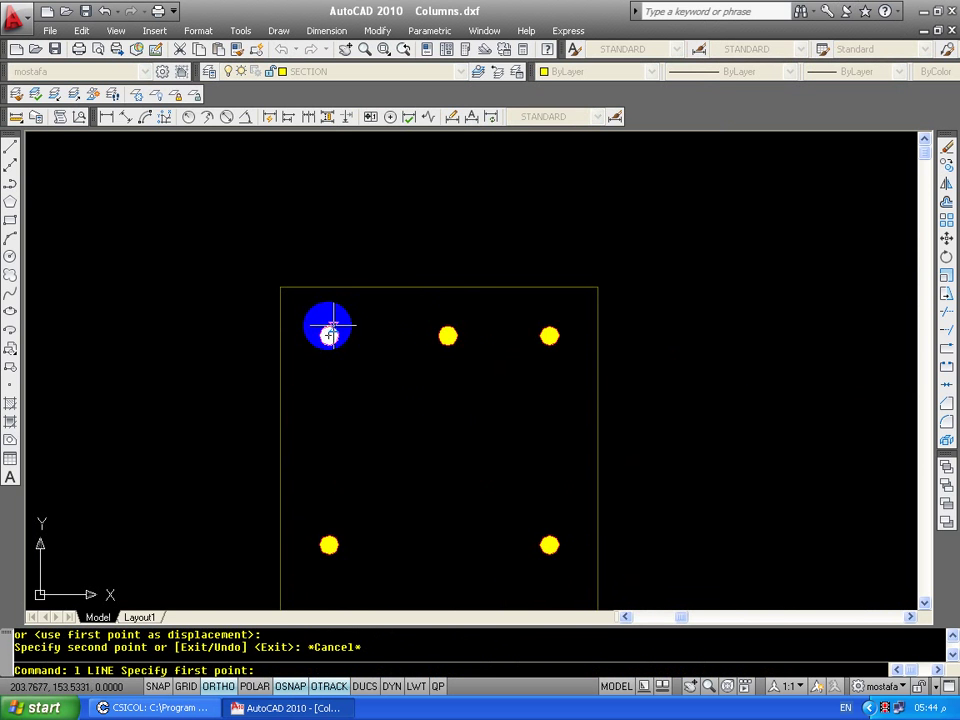
Draw a horizontal tie line from the top-left rebar across the top-row rebars.
left_click(330, 326)
left_click(569, 326)
key("Return")
mouse_move(520, 317)
middle_mouse_down()
mouse_move(473, 281)
mouse_move(679, 324)
mouse_move(343, 336)
middle_mouse_up()
scroll(473, 281, "down", 8)
Draw a horizontal tie line from the middle rebar to the right rebar.
key("Return")
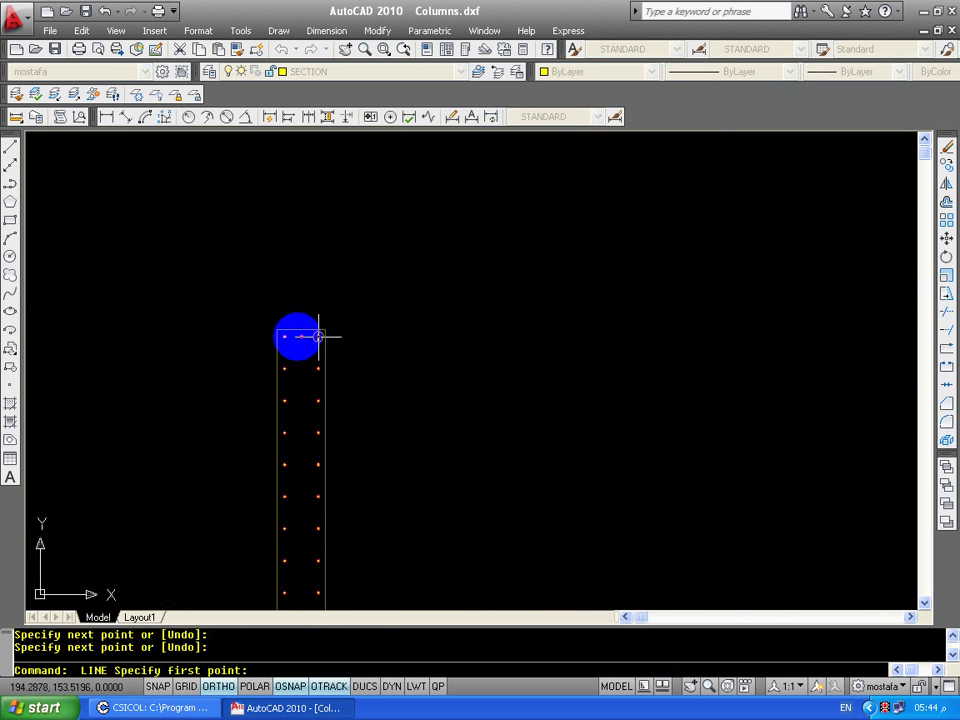
scroll(318, 336, "up", 8)
left_click(297, 336)
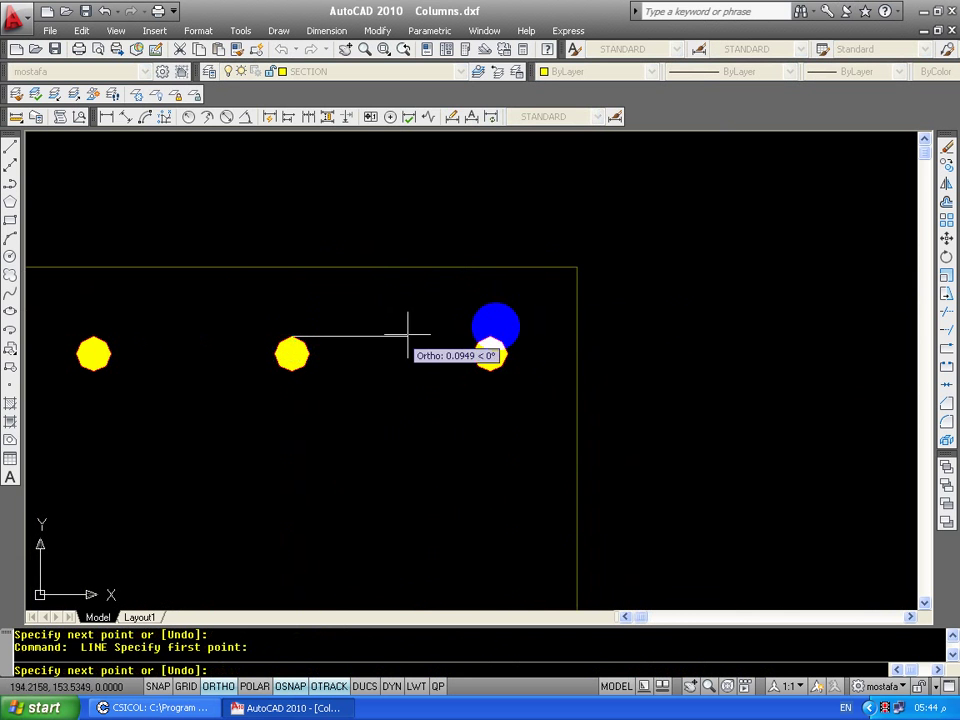
left_click(510, 330)
scroll(491, 300, "down", 5)
key("Return")
middle_click_drag(397, 470, 397, 418)
scroll(397, 418, "up", 5)
Draw a vertical tie line down the wall end and another tie ending at the top-right rebar.
key("Return")
left_click(382, 347)
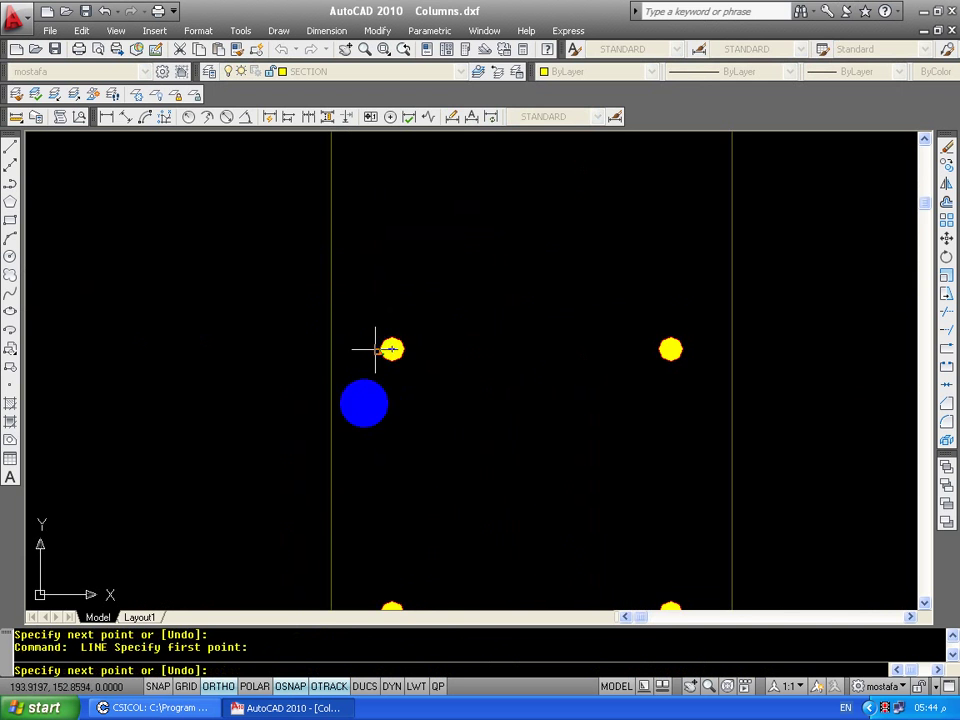
middle_click_drag(382, 347, 382, 195)
left_click(383, 495)
key("Return")
key("Return")
middle_click_drag(611, 472, 405, 357)
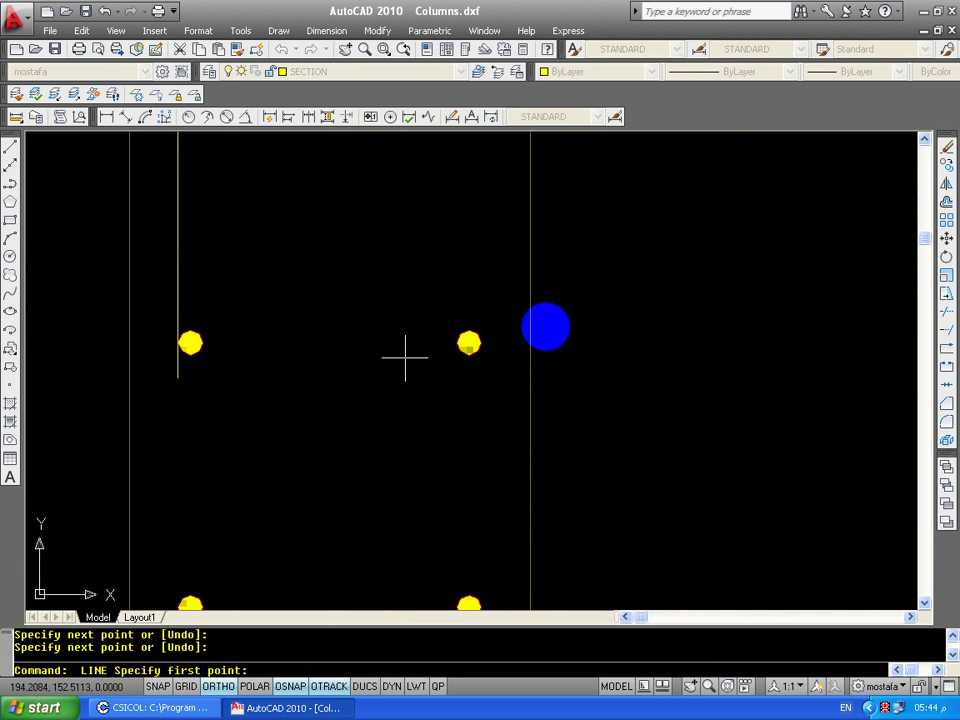
middle_click_drag(485, 342, 427, 327)
left_click(418, 328)
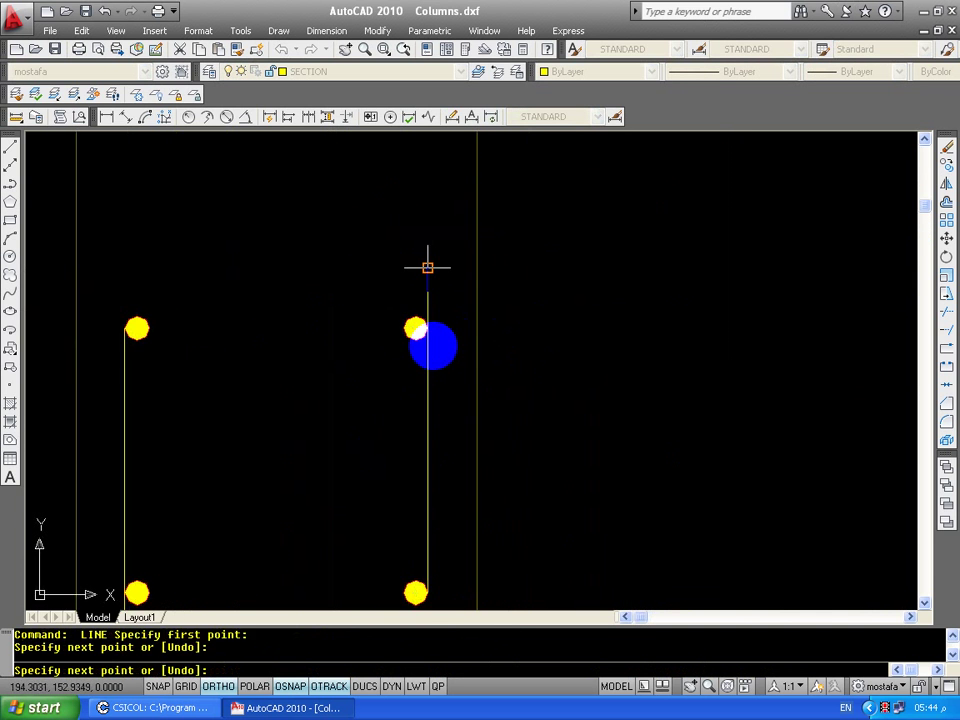
key("Return")
scroll(470, 320, "down", 5)
Draw the bottom tie line from the bottom-left rebar past the middle rebar.
mouse_move(516, 384)
middle_mouse_down()
mouse_move(150, 424)
mouse_move(349, 450)
middle_mouse_up()
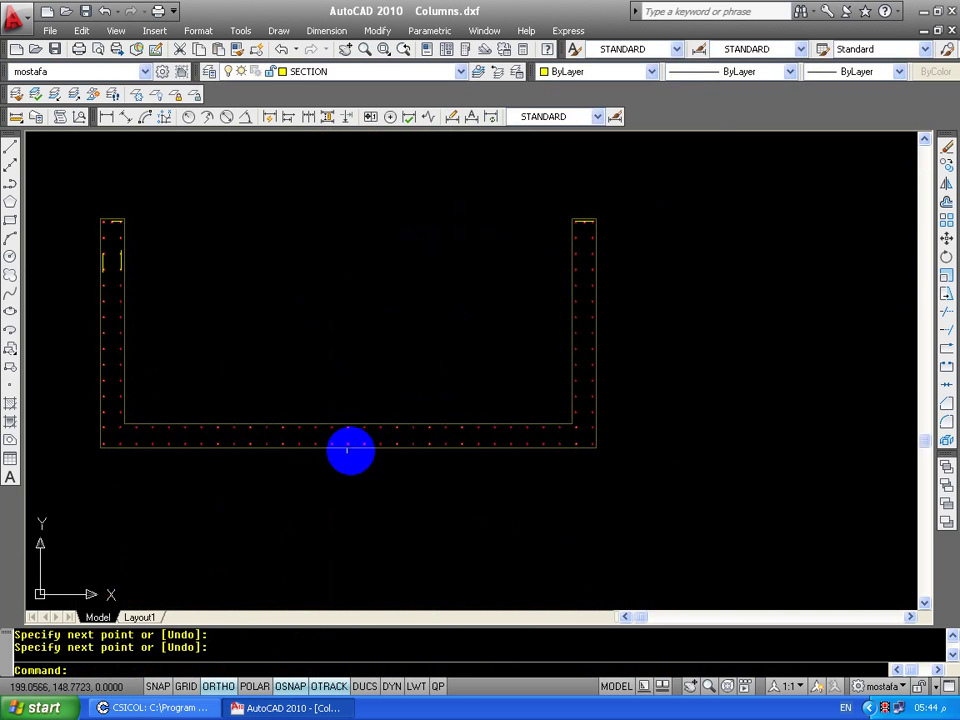
scroll(266, 493, "up", 3)
key("Return")
left_click(221, 448)
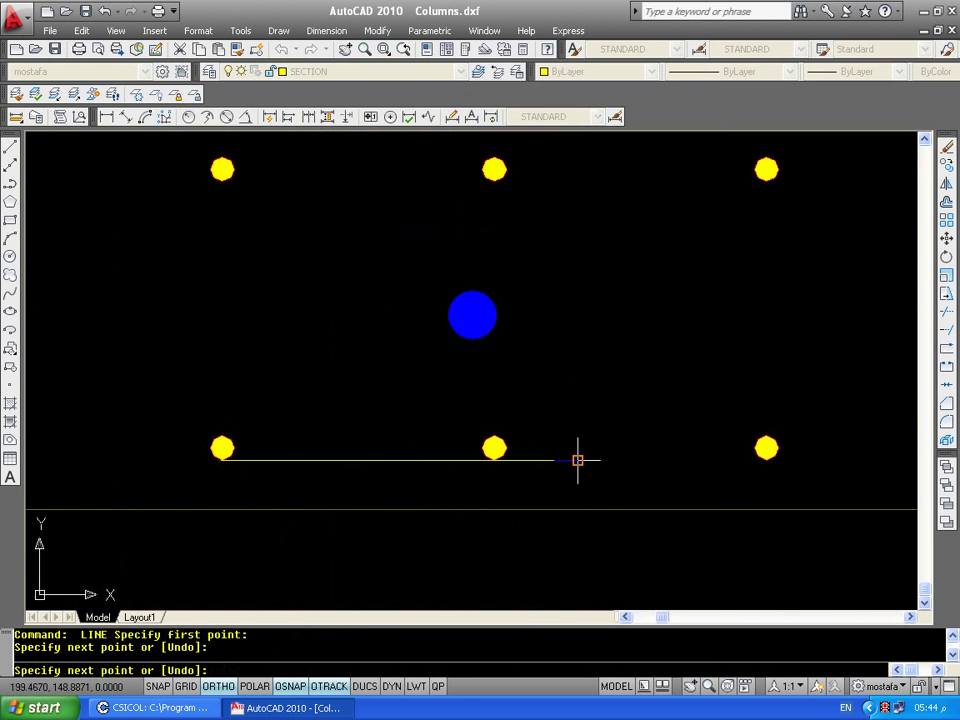
left_click(574, 456)
key("Return")
Draw the top tie line from the top-left rebar past the middle rebar.
middle_click_drag(574, 456, 572, 591)
key("Return")
left_click(221, 300)
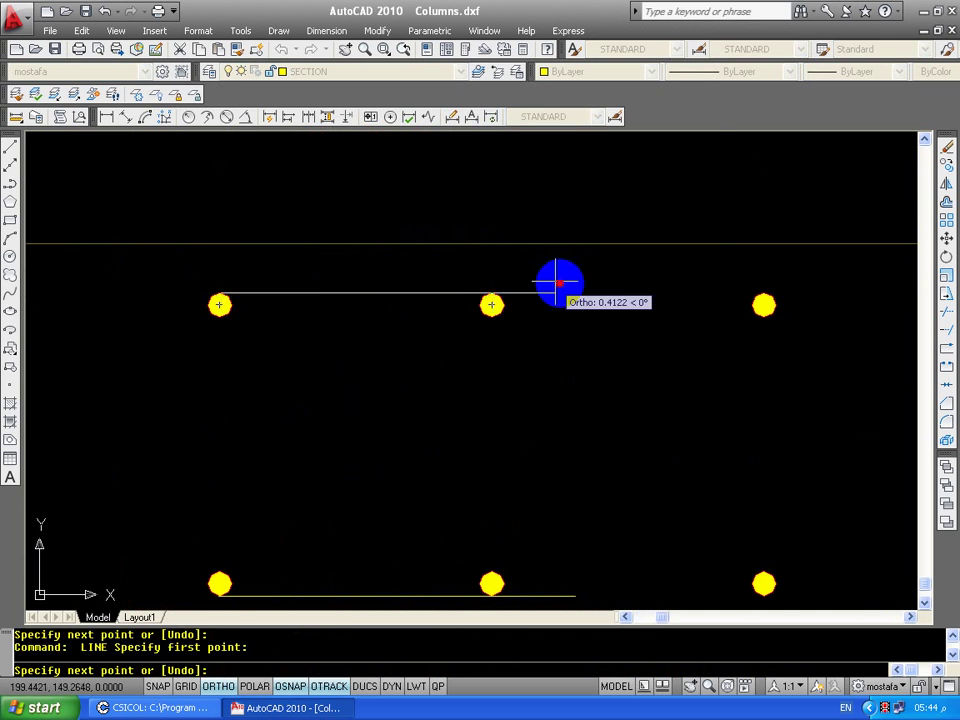
left_click(560, 292)
key("Return")
Check the Object Snap settings in Drafting Settings, then close them.
right_click(297, 688)
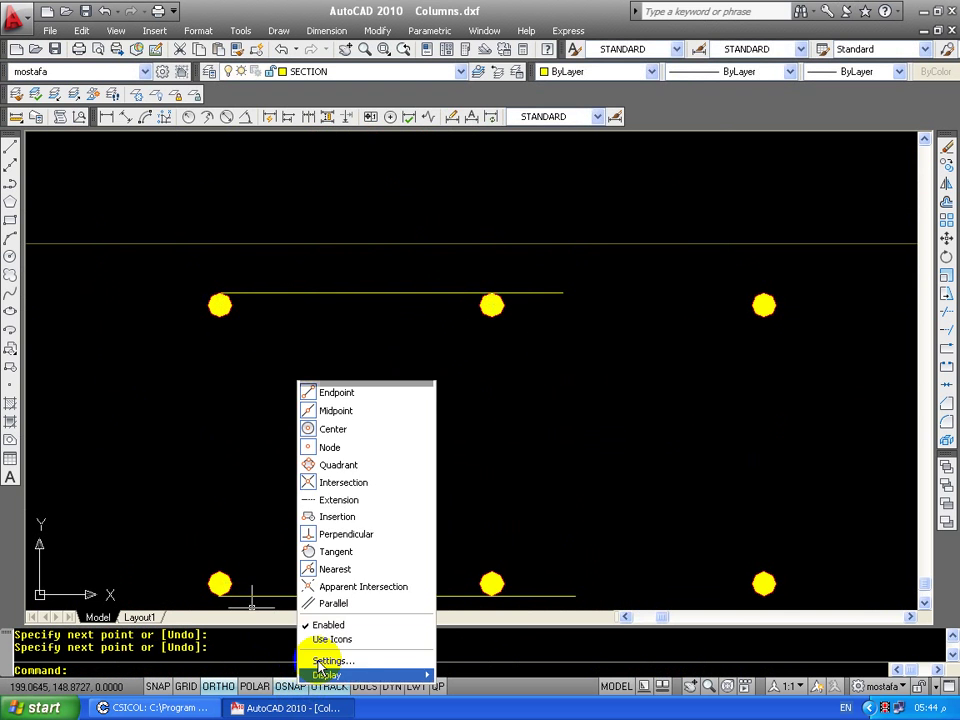
left_click(321, 658)
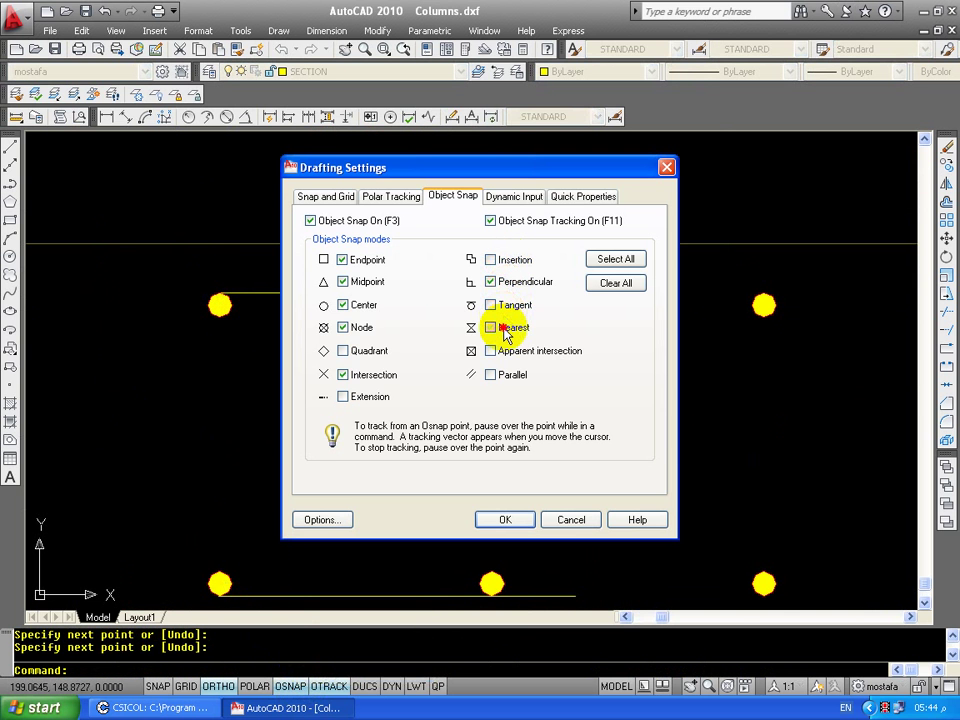
left_click(505, 519)
scroll(546, 396, "down", 5)
middle_click_drag(546, 396, 386, 428)
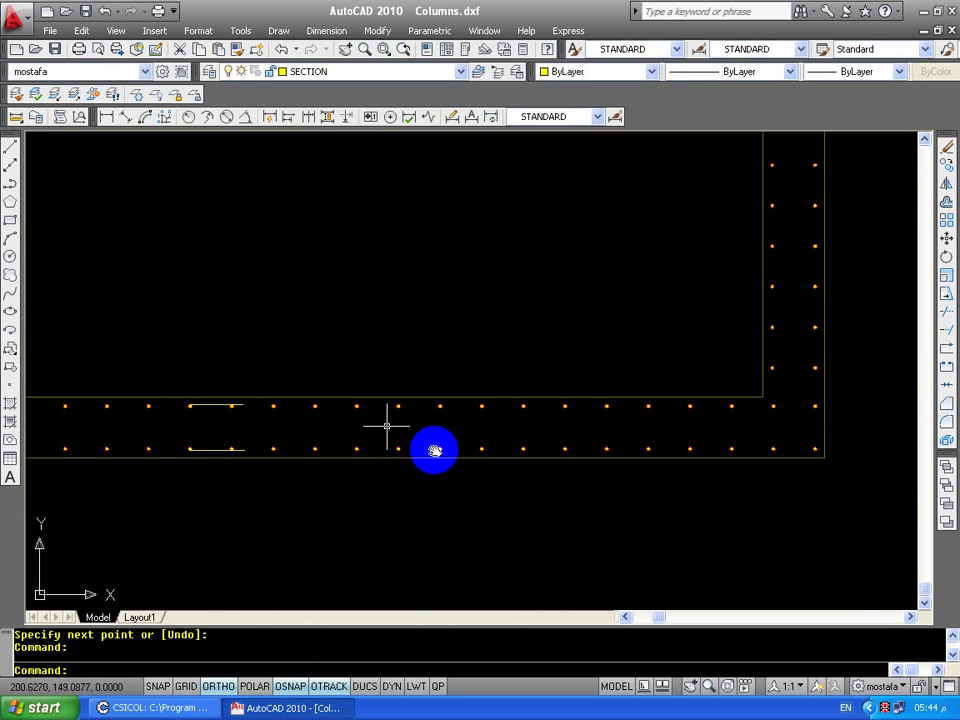
scroll(551, 415, "up", 3)
right_click(551, 415)
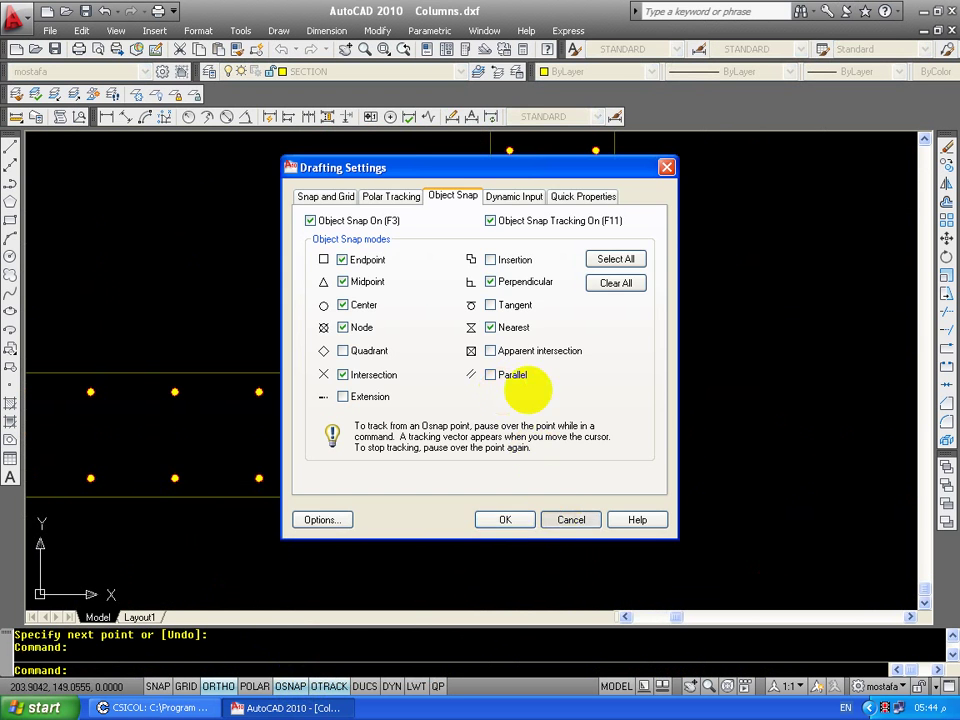
key("Escape")
Begin a tie line at the top end of the wall leg, then cancel it.
key("Return")
middle_click_drag(421, 413, 429, 375)
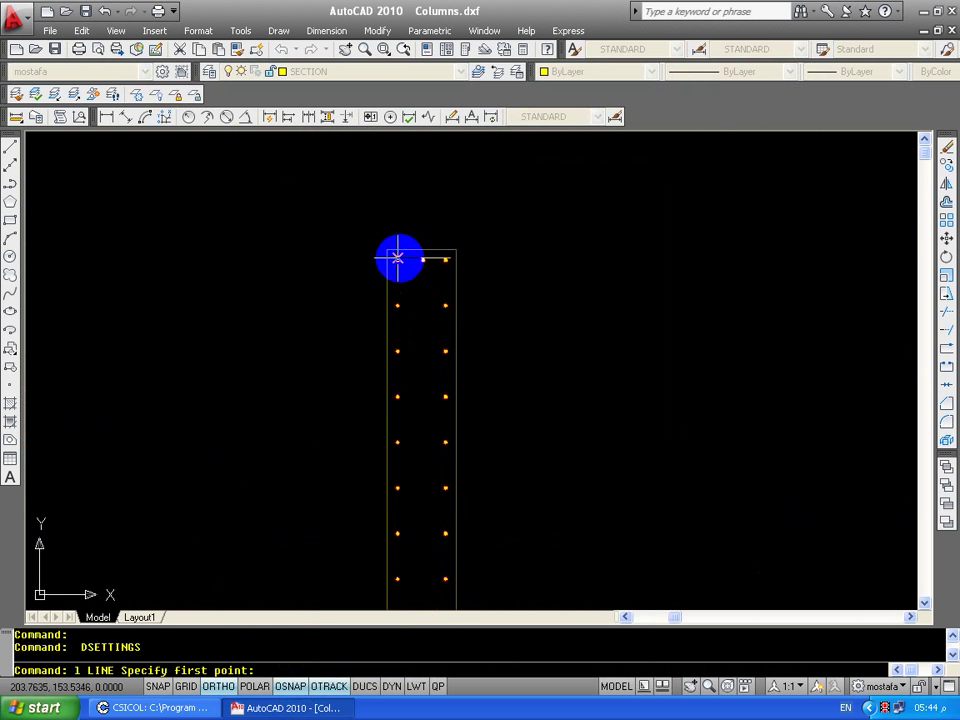
scroll(396, 257, "up", 5)
left_click(367, 272)
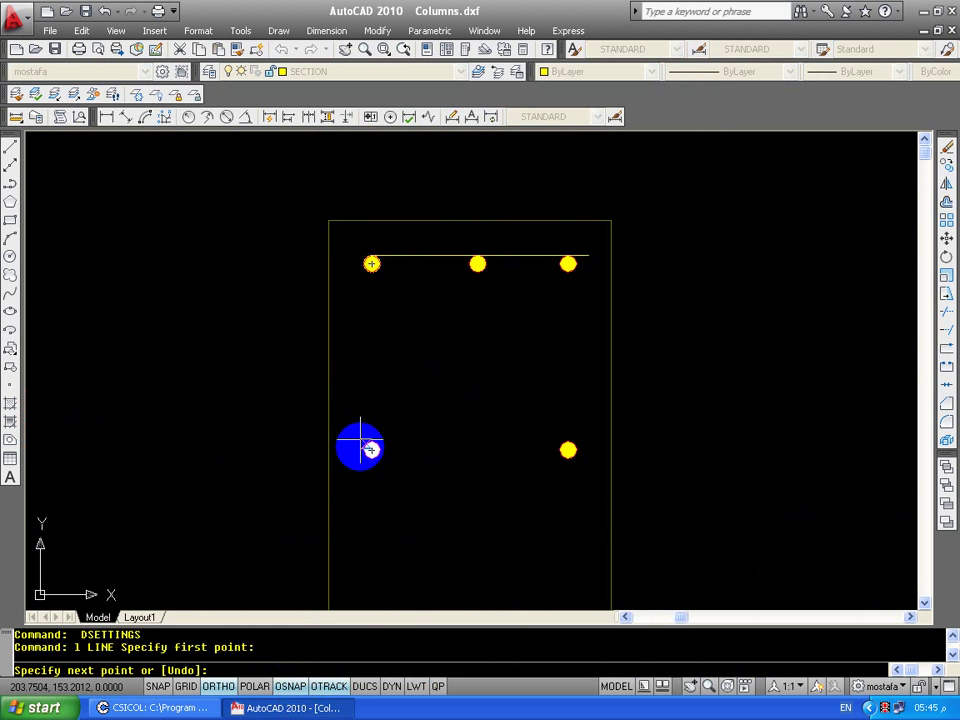
scroll(358, 292, "up", 5)
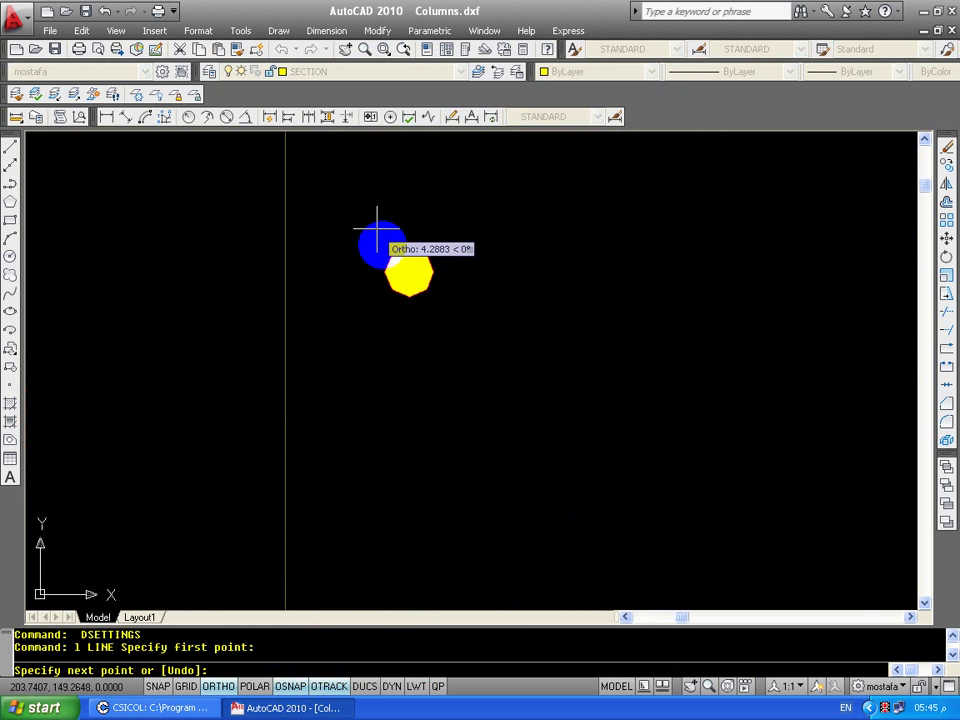
middle_click_drag(373, 289, 375, 216)
key("Escape")
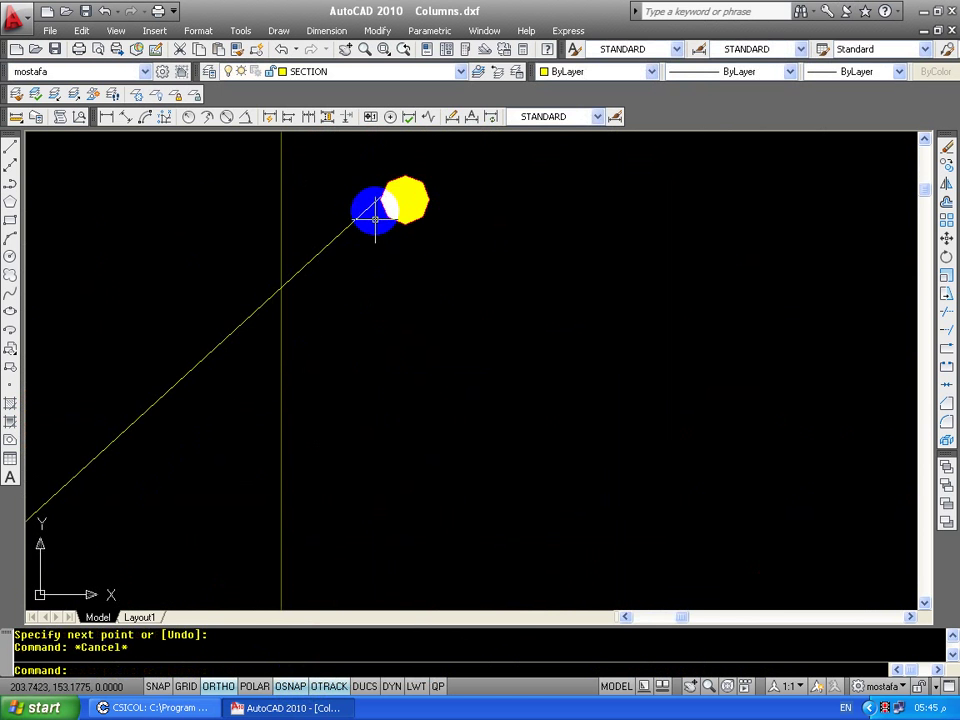
With LINE (L), draw a vertical tie from the middle rebar down to the lower rebar.
type("l")
key("Return")
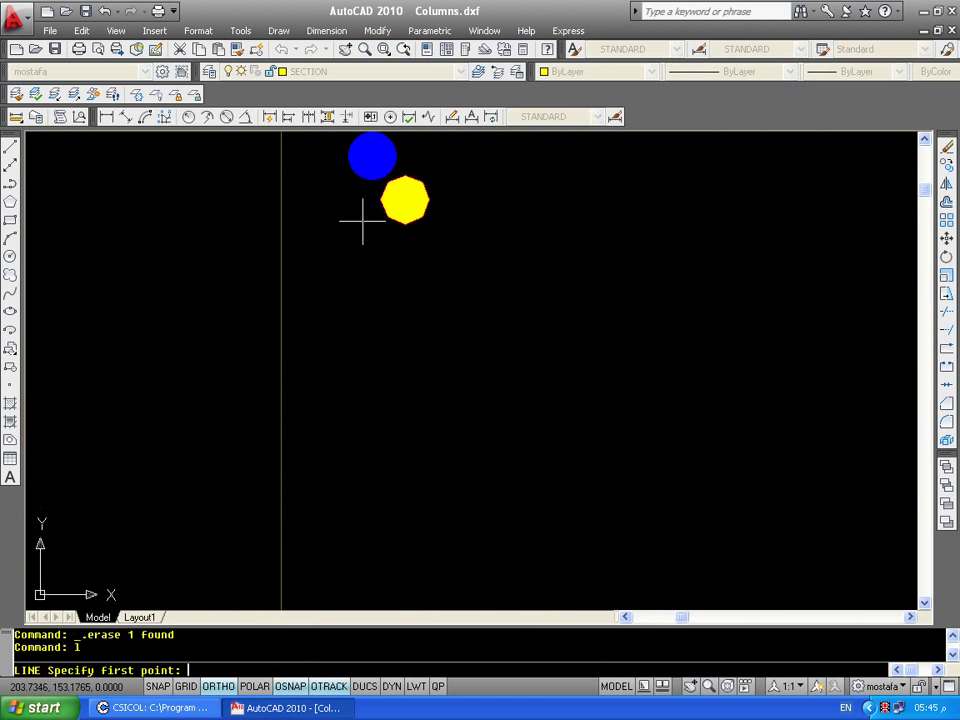
left_click(377, 200)
middle_click_drag(337, 163, 332, 514)
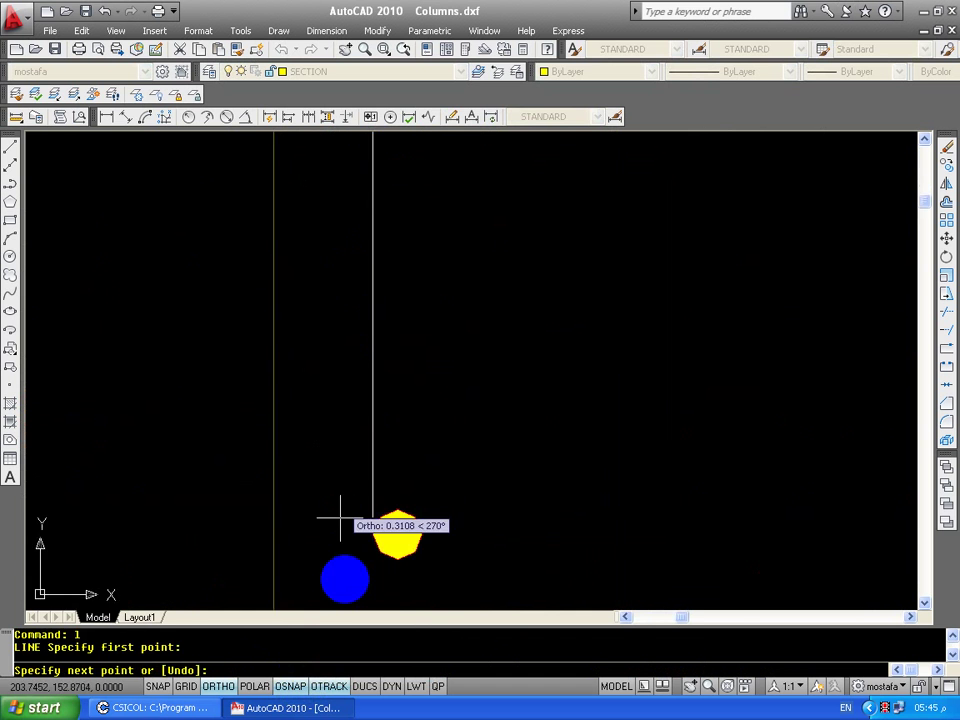
scroll(332, 514, "down", 3)
left_click(355, 555)
middle_click_drag(577, 414, 443, 395)
key("Return")
Draw the second vertical tie line, then pick the top and right ties for joining.
key("Return")
scroll(442, 320, "up", 4)
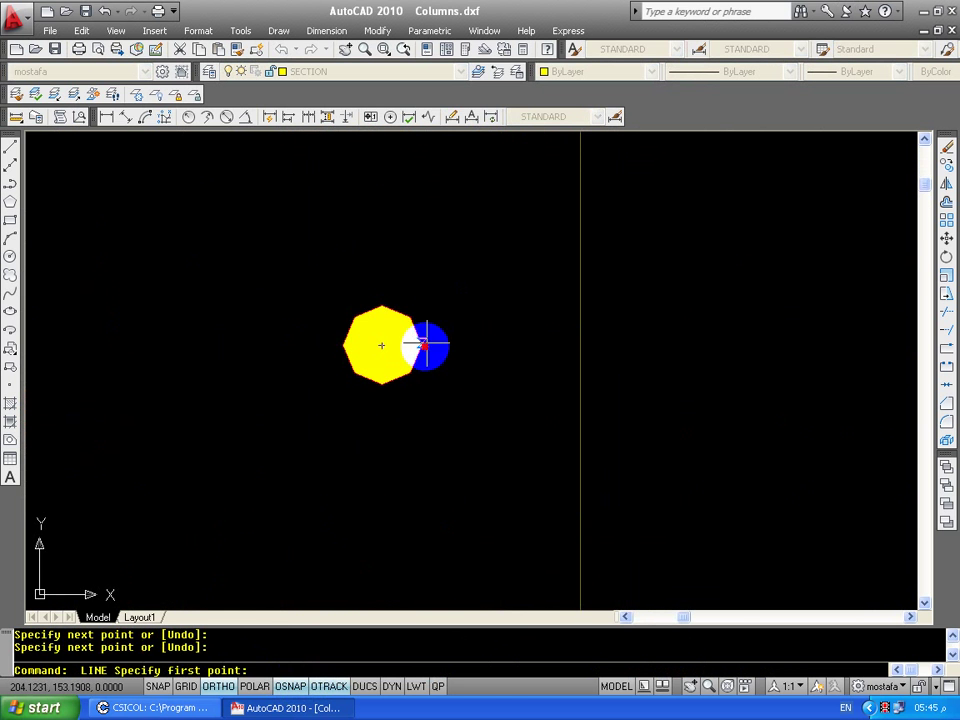
left_click(425, 345)
scroll(425, 345, "down", 5)
middle_click_drag(429, 439, 429, 497)
key("Return")
middle_click_drag(384, 456, 395, 463)
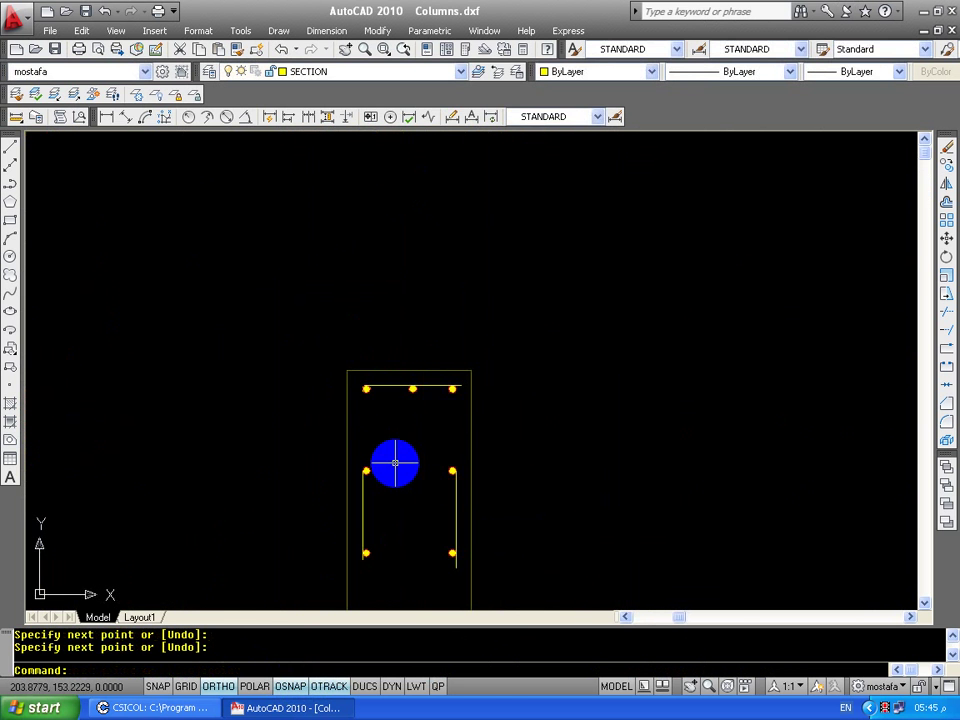
type("f")
key("Return")
left_click(424, 387)
left_click(453, 495)
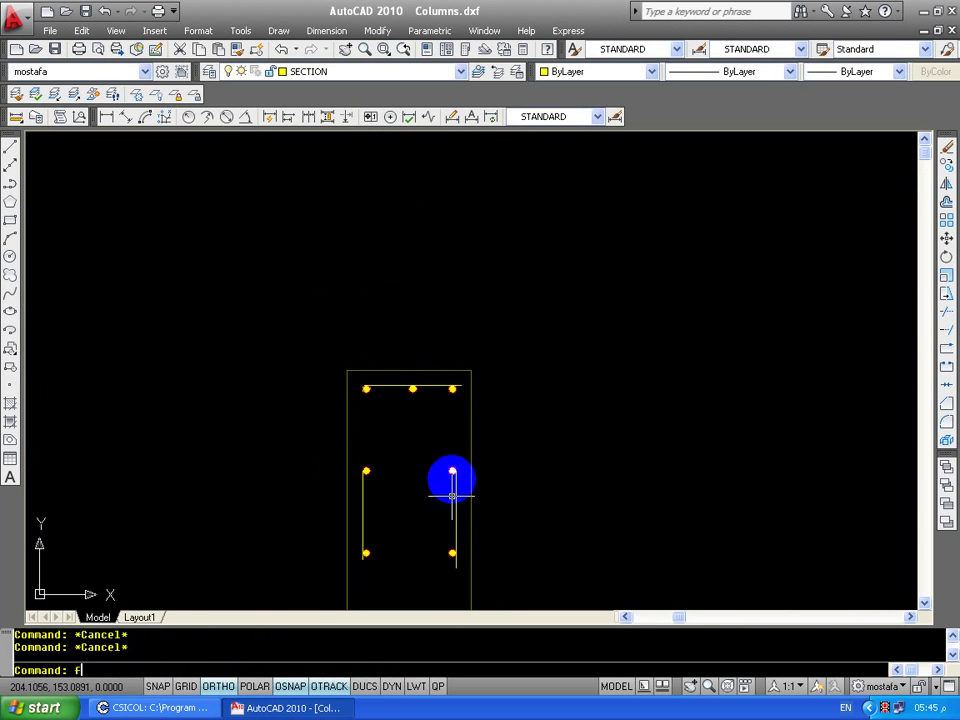
Attempt to fillet the right and top tie lines into a corner, then cancel.
key("Return")
left_click(435, 410)
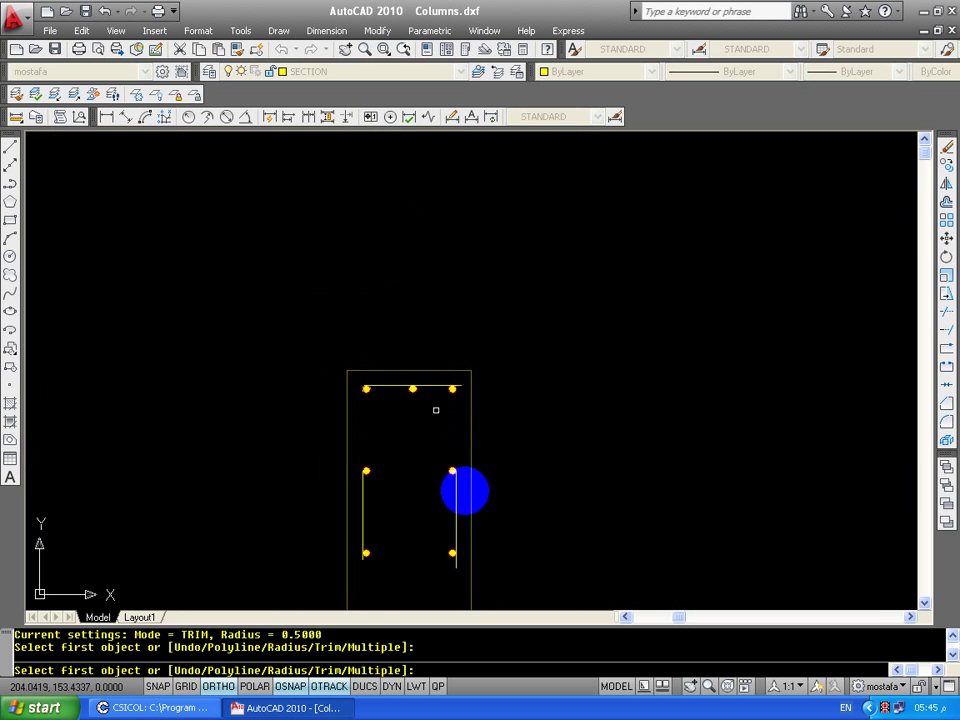
left_click(458, 506)
left_click(434, 386)
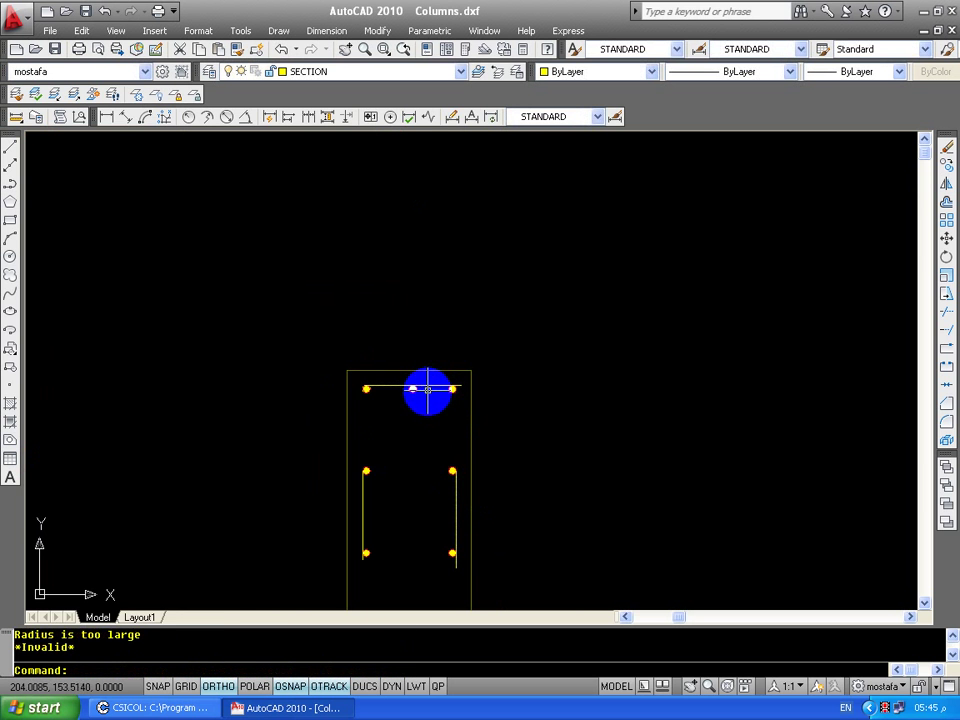
key("Escape")
Window-select the section and check the layer list without changing layers.
scroll(226, 600, "down", 5)
scroll(270, 534, "down", 2)
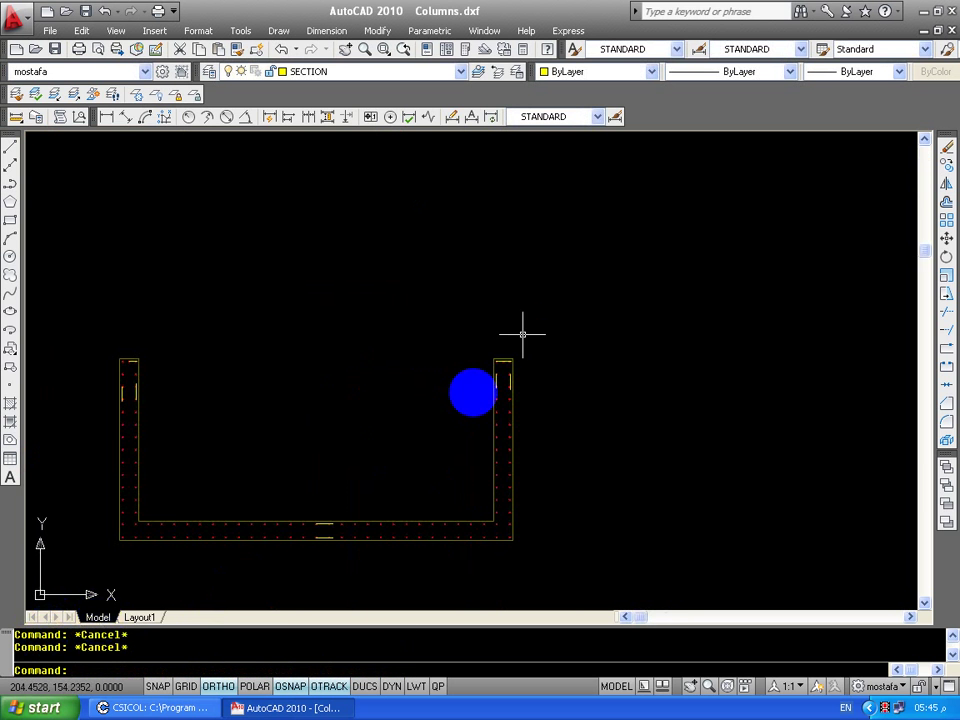
left_click(686, 277)
left_click(176, 561)
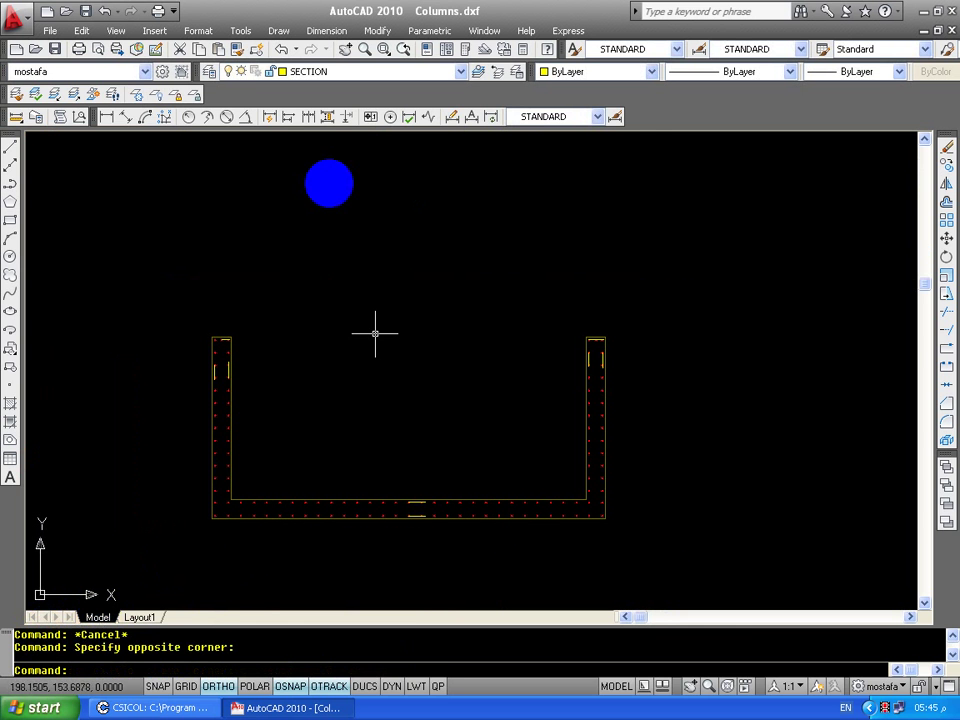
left_click(314, 76)
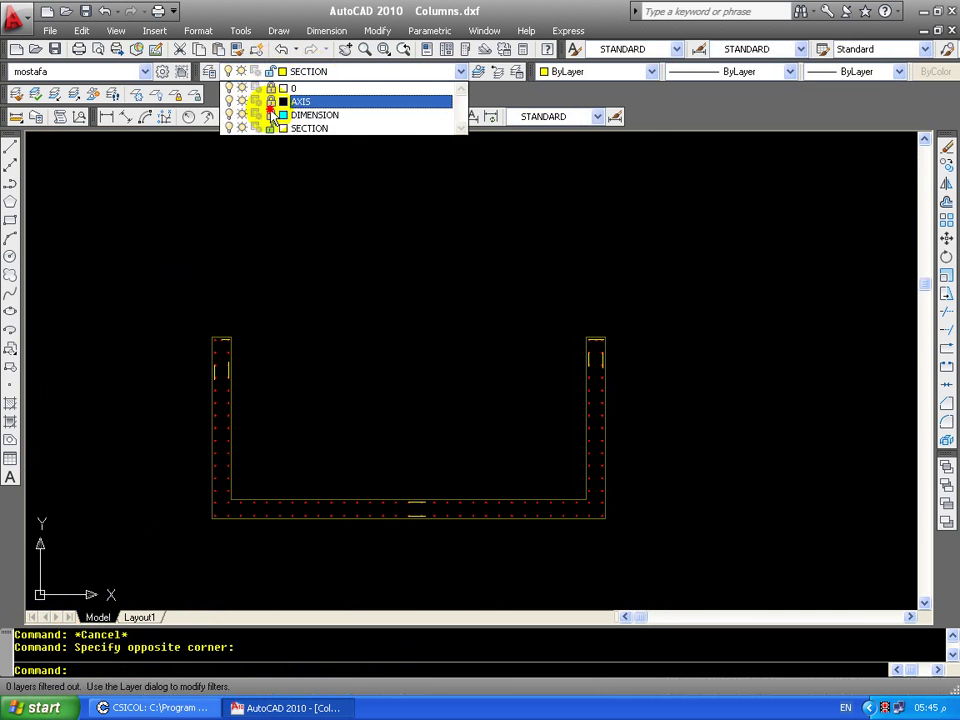
left_click(231, 291)
Crossing-select the whole U-section, copy it with Ctrl+C, and start a new drawing.
scroll(350, 340, "down", 2)
left_click(611, 271)
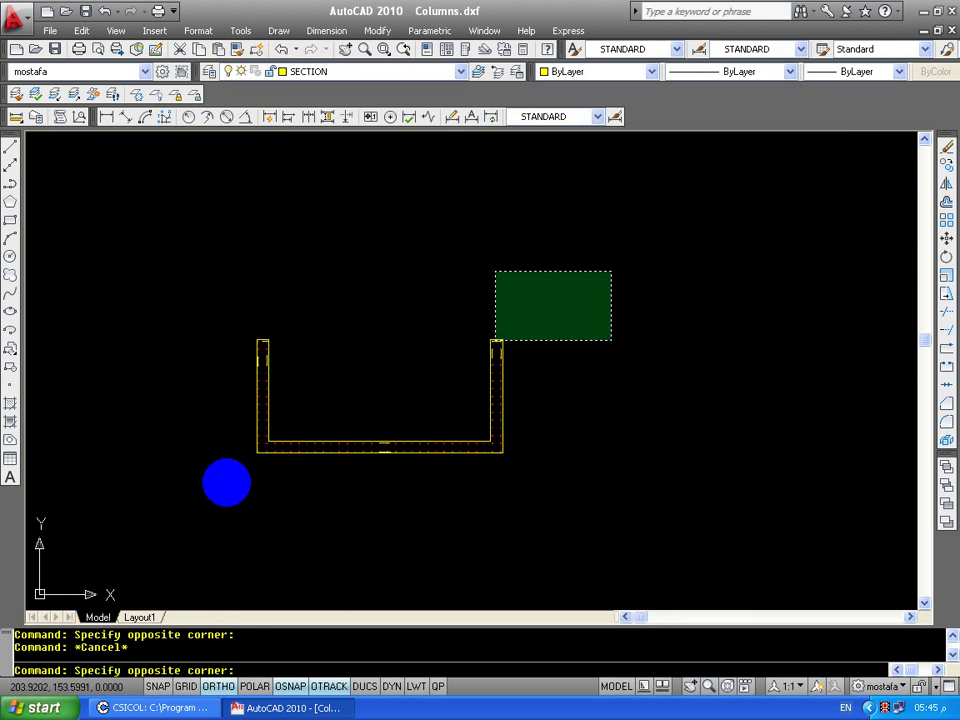
left_click(226, 483)
key("ctrl+c")
key("ctrl+n")
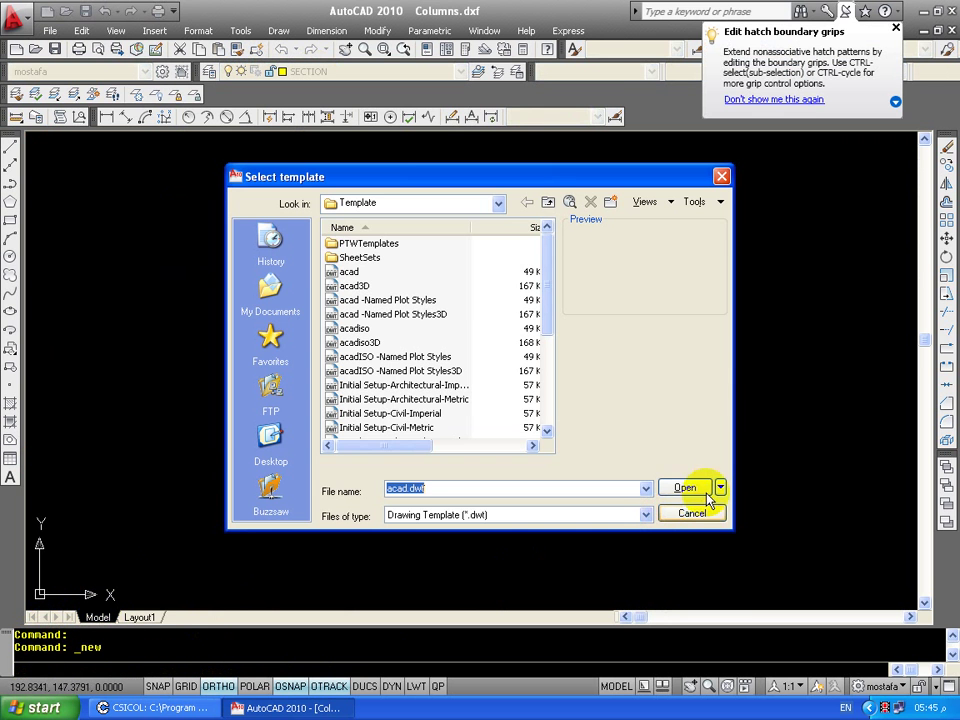
Open a blank new drawing and paste the copied U-section into it.
left_click(721, 488)
left_click(724, 514)
key("ctrl+v")
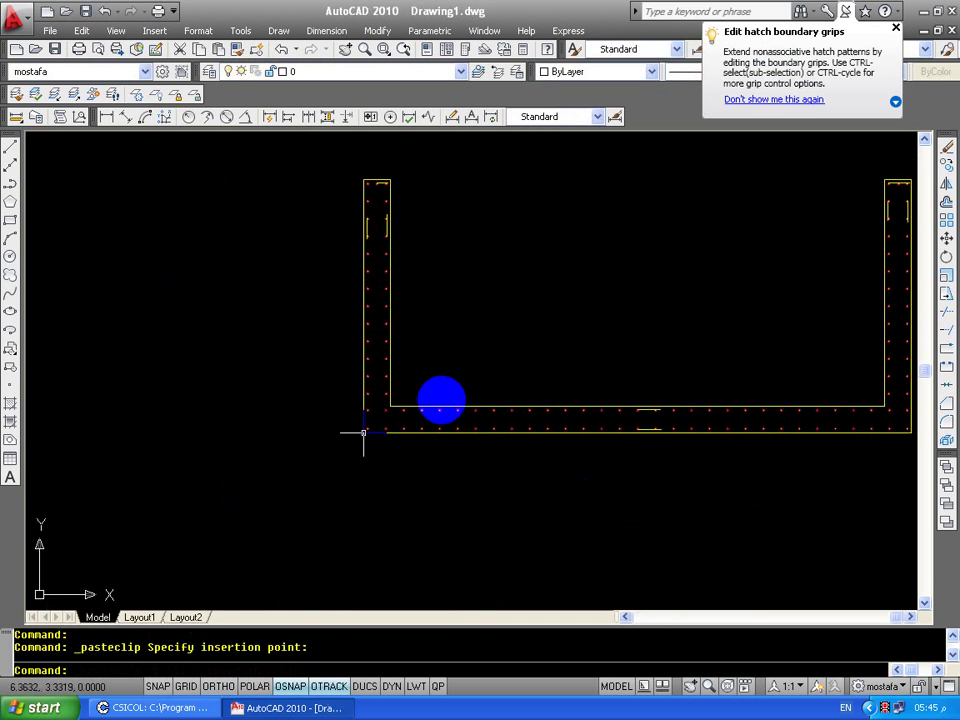
left_click(364, 439)
scroll(393, 351, "down", 3)
scroll(393, 351, "up", 2)
Fillet the left leg and top cap lines into closed top corners.
type("f")
key("Return")
scroll(266, 334, "up", 1)
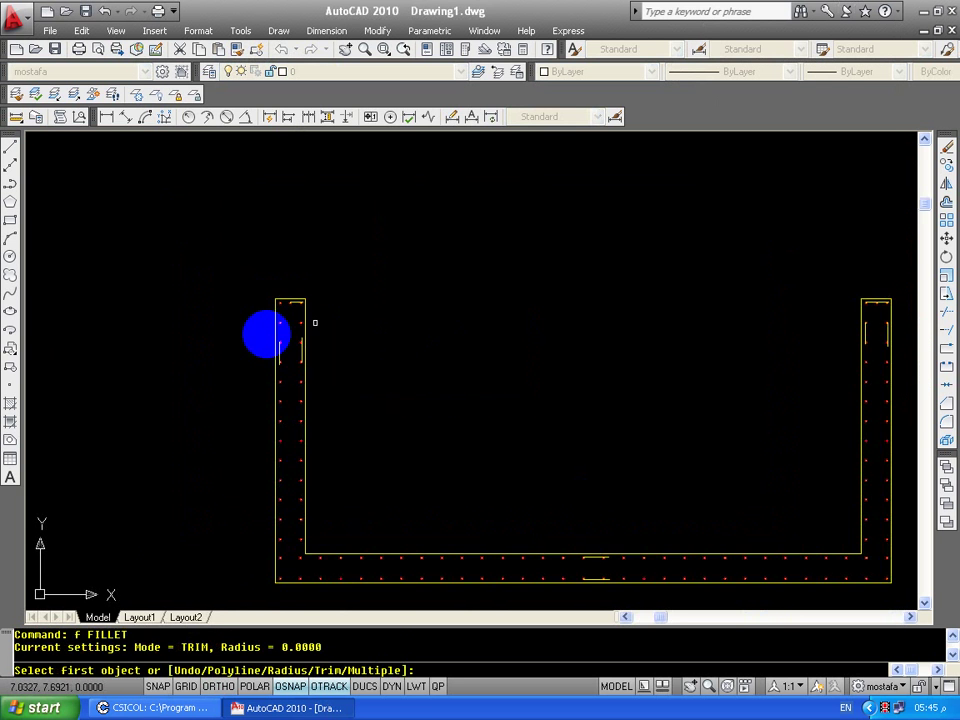
scroll(266, 334, "up", 2)
left_click(285, 385)
left_click(333, 255)
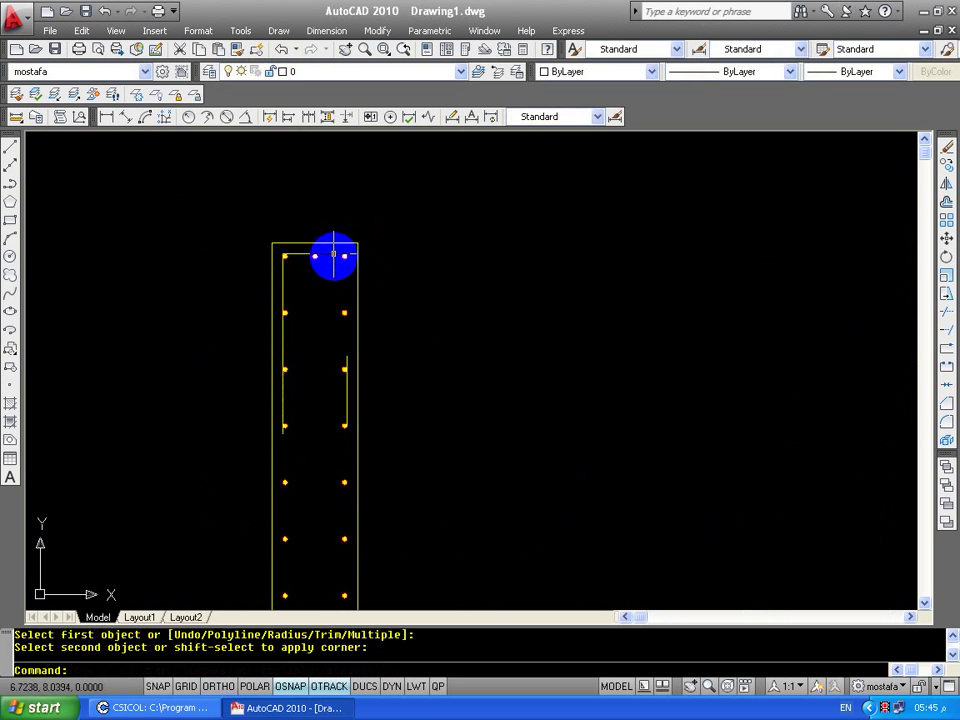
key("Return")
left_click(333, 256)
left_click(345, 386)
scroll(346, 383, "down", 1)
middle_click_drag(346, 384, 306, 289)
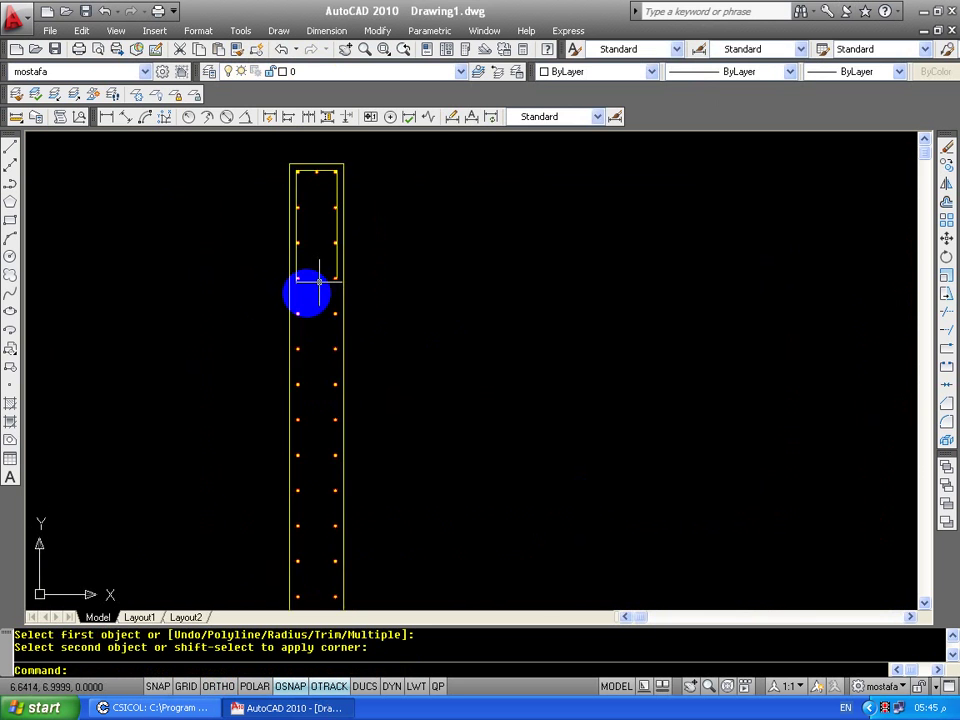
scroll(306, 289, "up", 2)
Fillet the outer and inner left lines with the bottom lines into sharp corners.
key("Return")
left_click(277, 255)
scroll(277, 255, "down", 3)
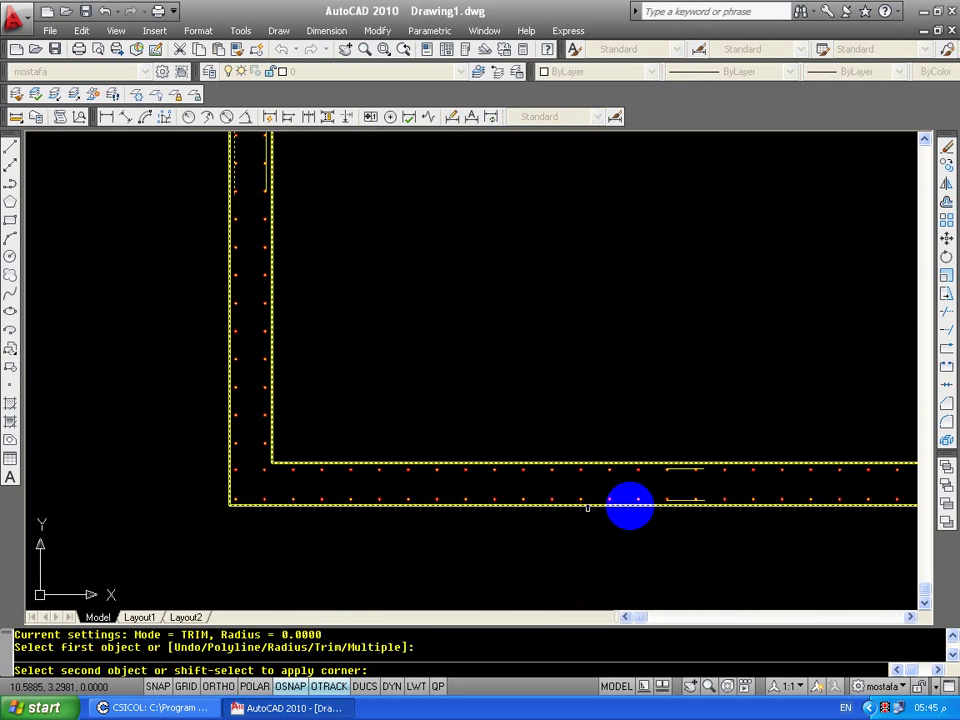
left_click(680, 470)
key("Return")
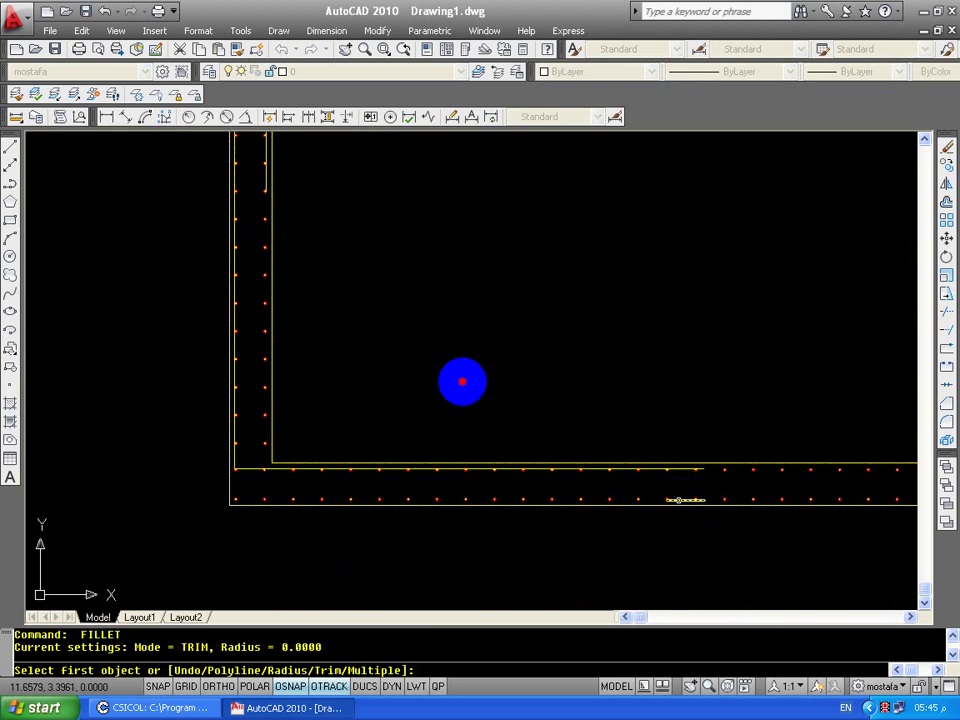
left_click(266, 182)
left_click(276, 292)
key("Return")
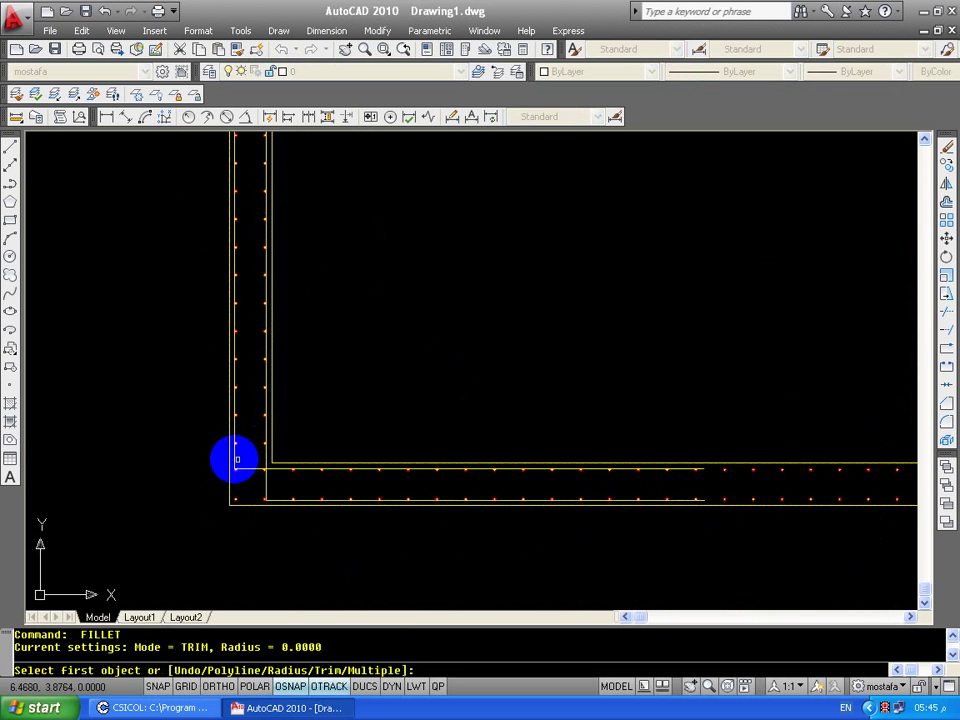
left_click(267, 496)
left_click(276, 498)
scroll(280, 480, "down", 3)
middle_click_drag(589, 439, 407, 489)
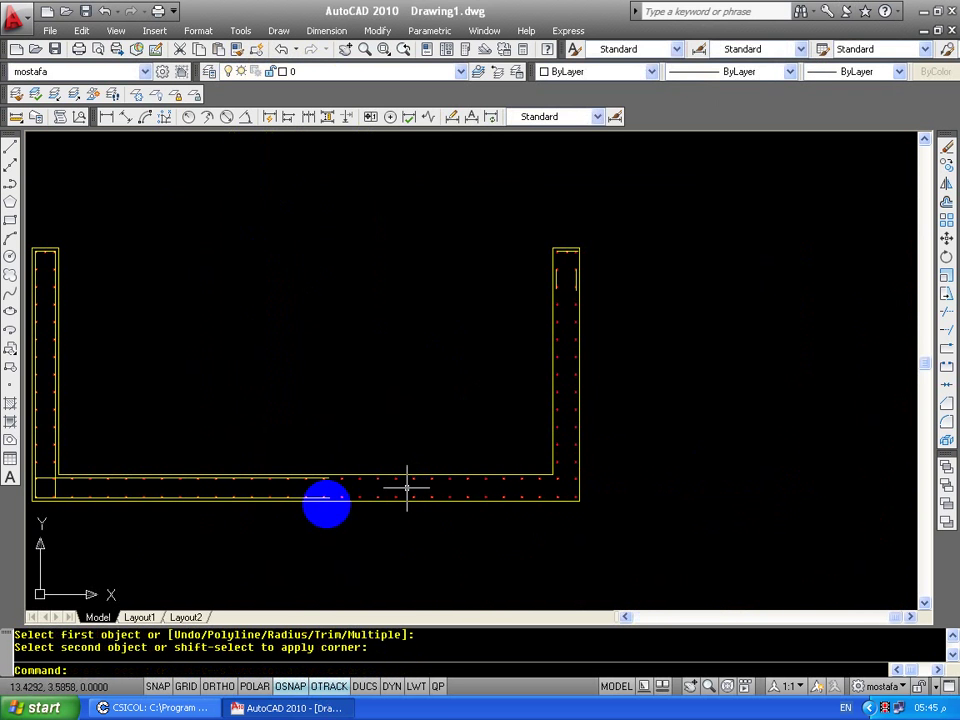
Fillet the bottom lines with the right leg lines to close the bottom-right corners.
key("Return")
left_click(317, 477)
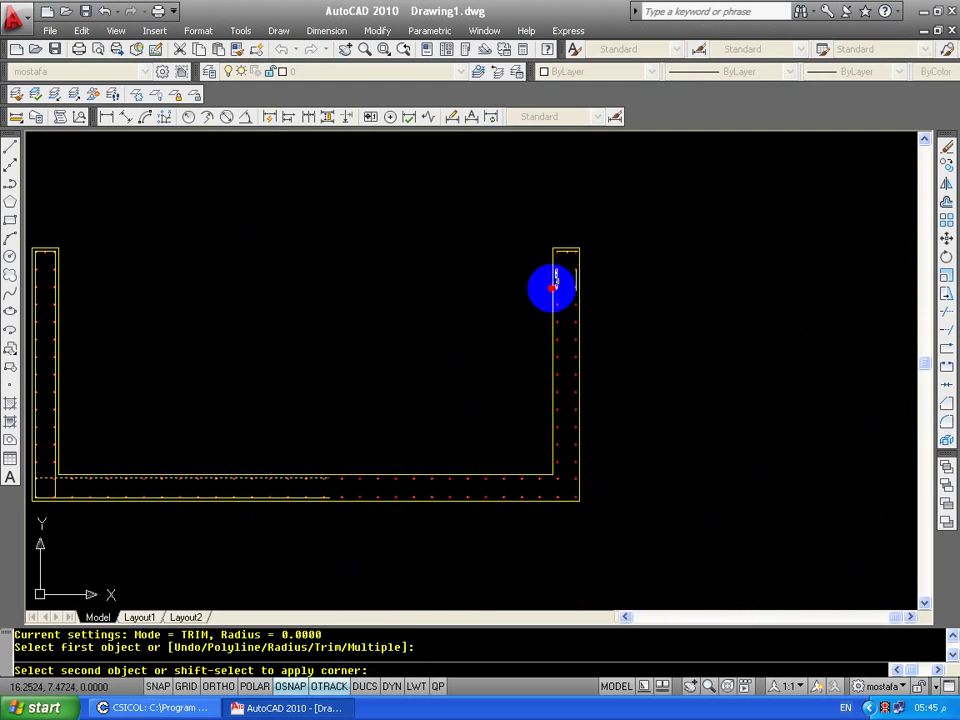
left_click(555, 285)
key("Return")
left_click(317, 497)
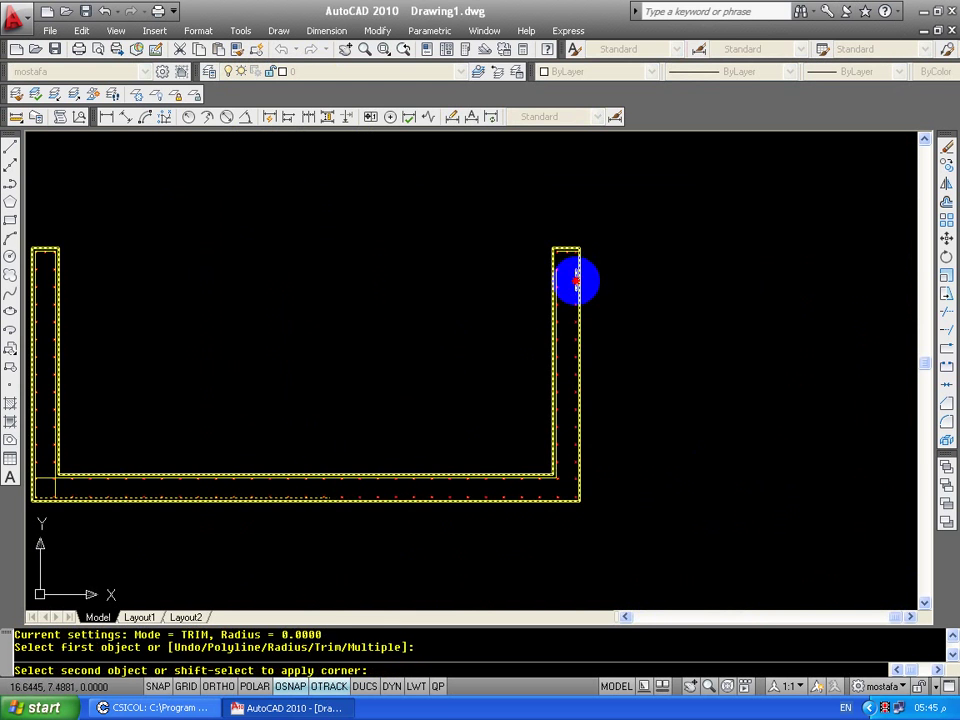
left_click(576, 282)
Fillet the inner right line to the top cap and close the right leg corner.
key("Return")
left_click(557, 282)
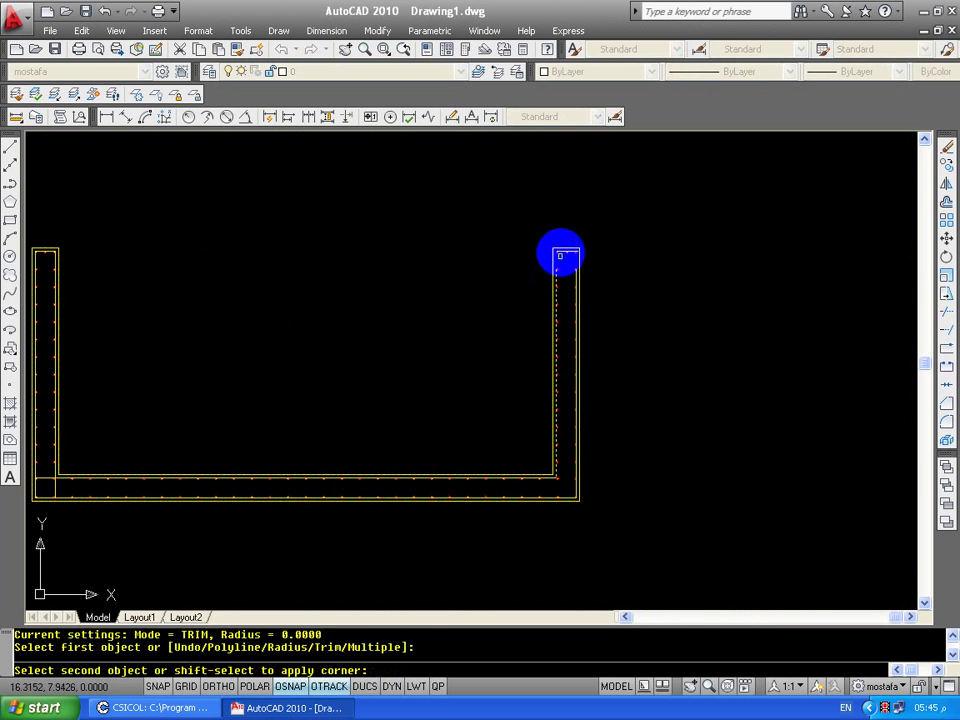
left_click(560, 256)
key("Return")
left_click(567, 260)
left_click(555, 403)
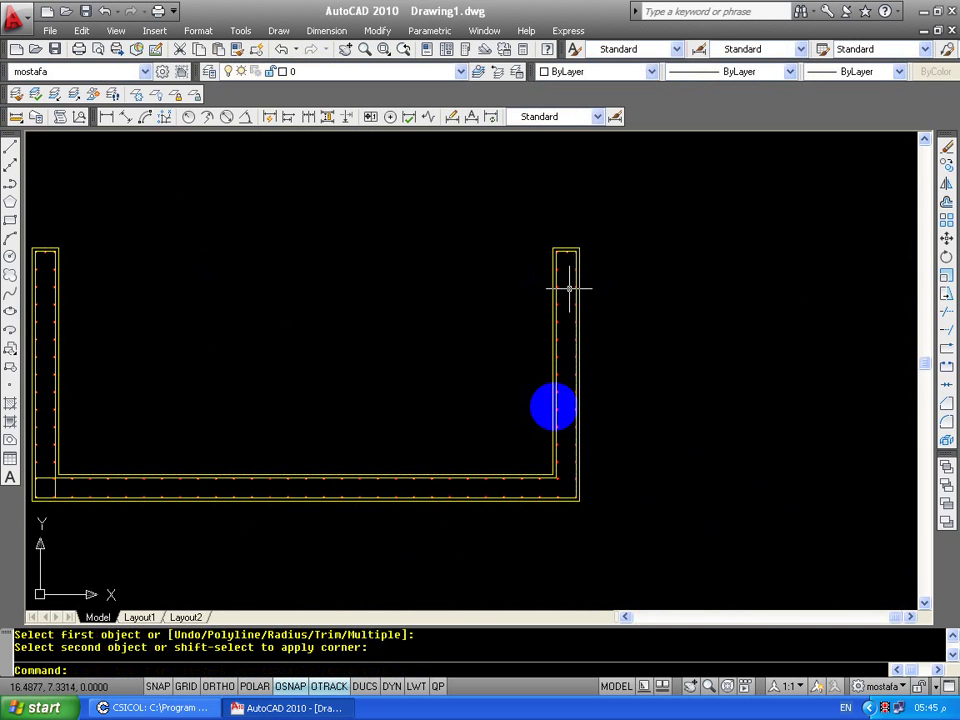
scroll(555, 403, "up", 5)
scroll(455, 370, "up", 1)
scroll(447, 360, "up", 1)
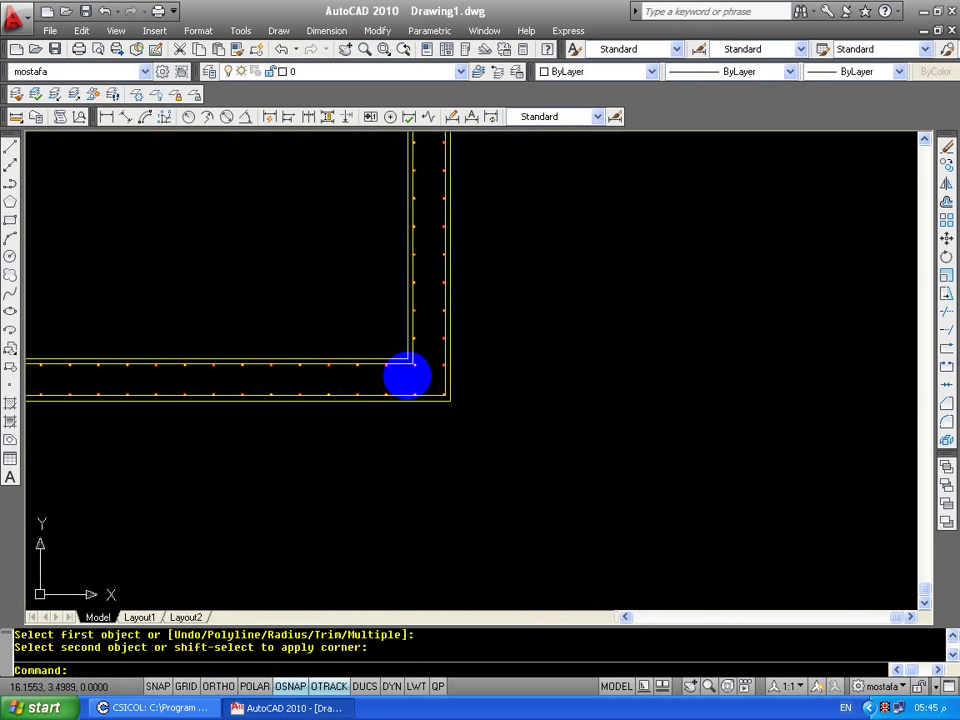
Fillet the horizontal and vertical tie lines into a corner, undoing the wrong joins.
key("Return")
left_click(398, 343)
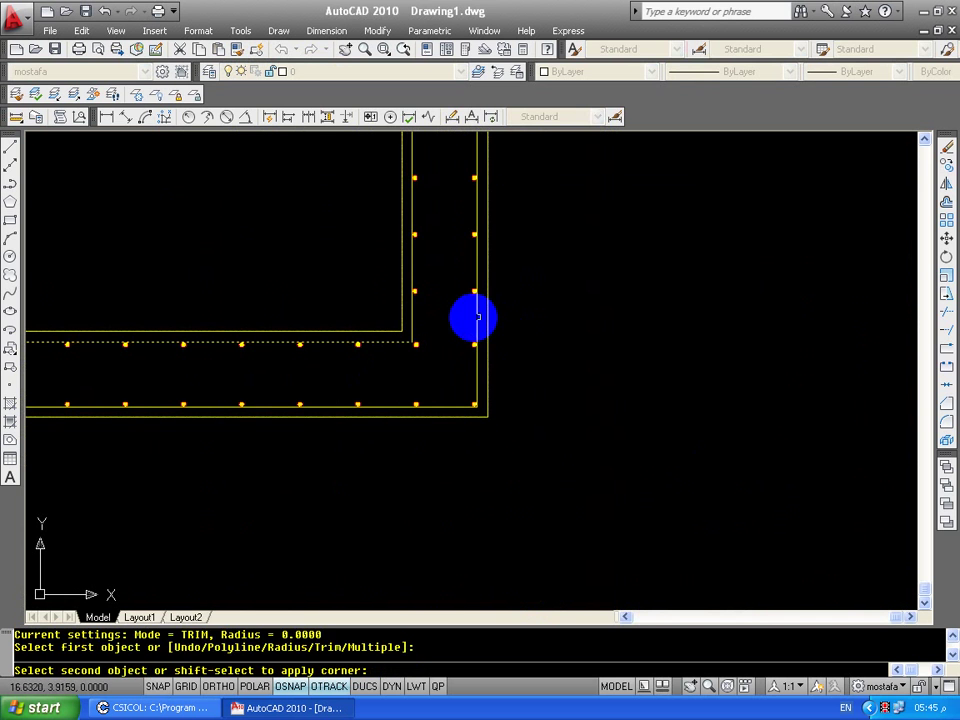
left_click(474, 321)
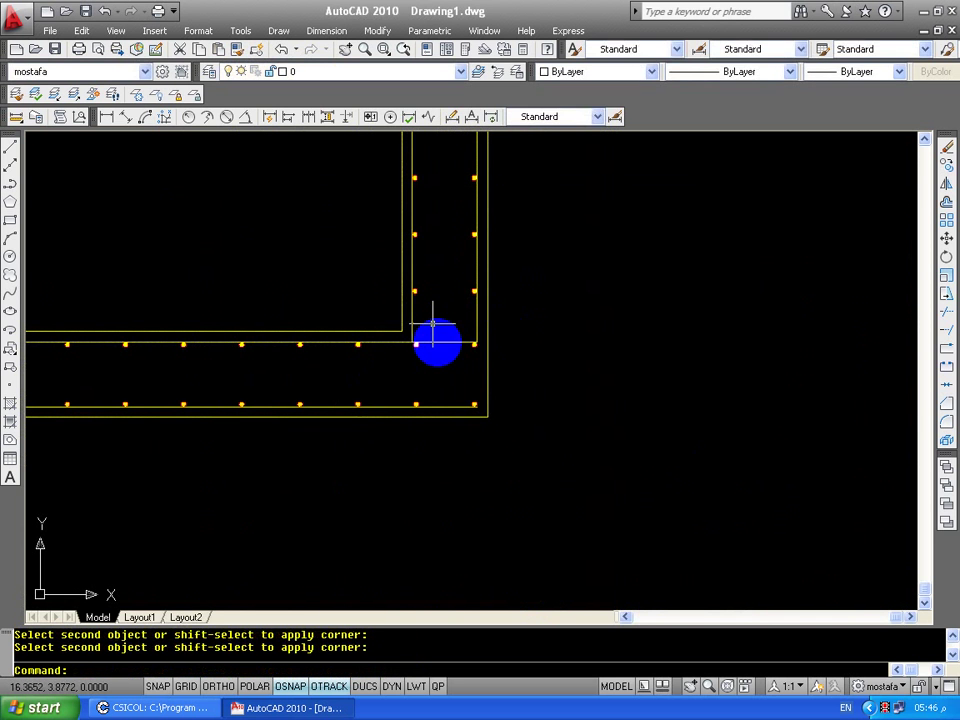
key("Return")
left_click(413, 327)
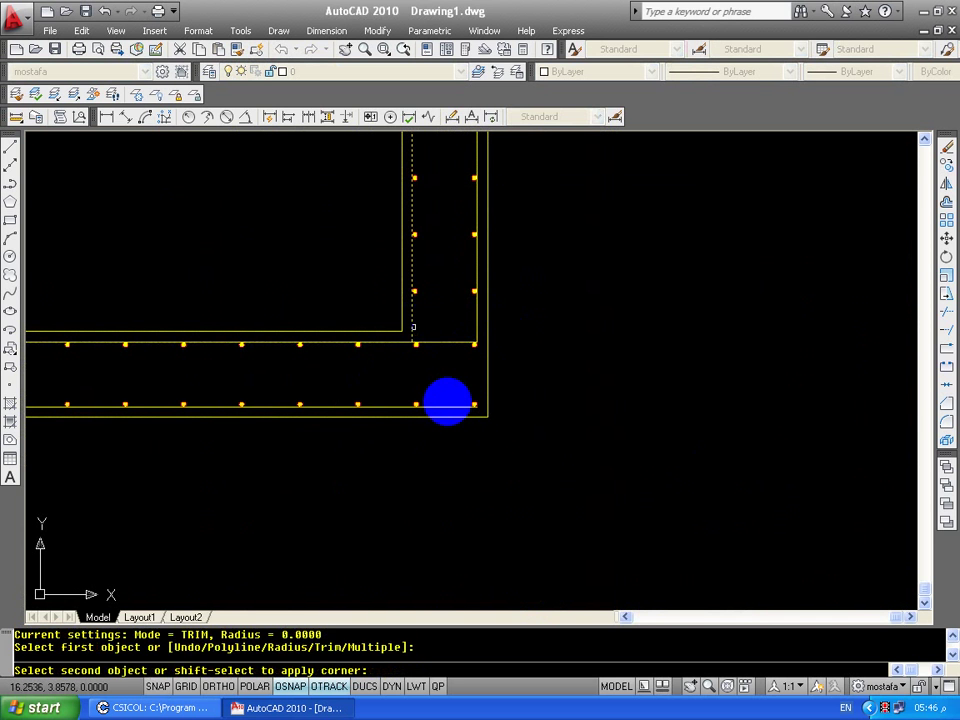
left_click(446, 407)
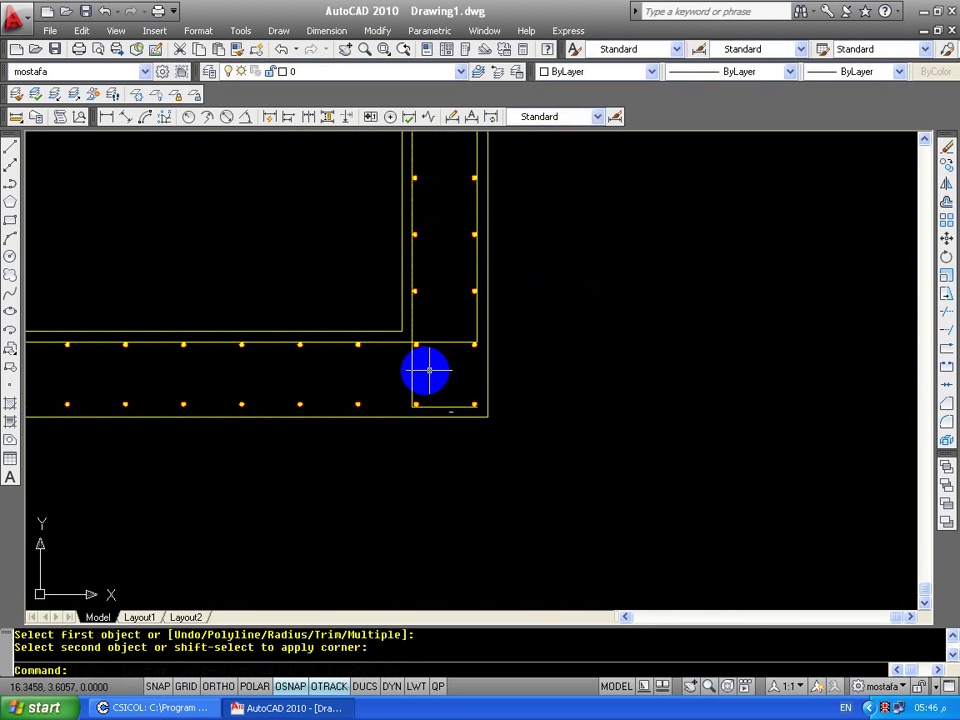
key("ctrl+z")
key("ctrl+z")
key("Return")
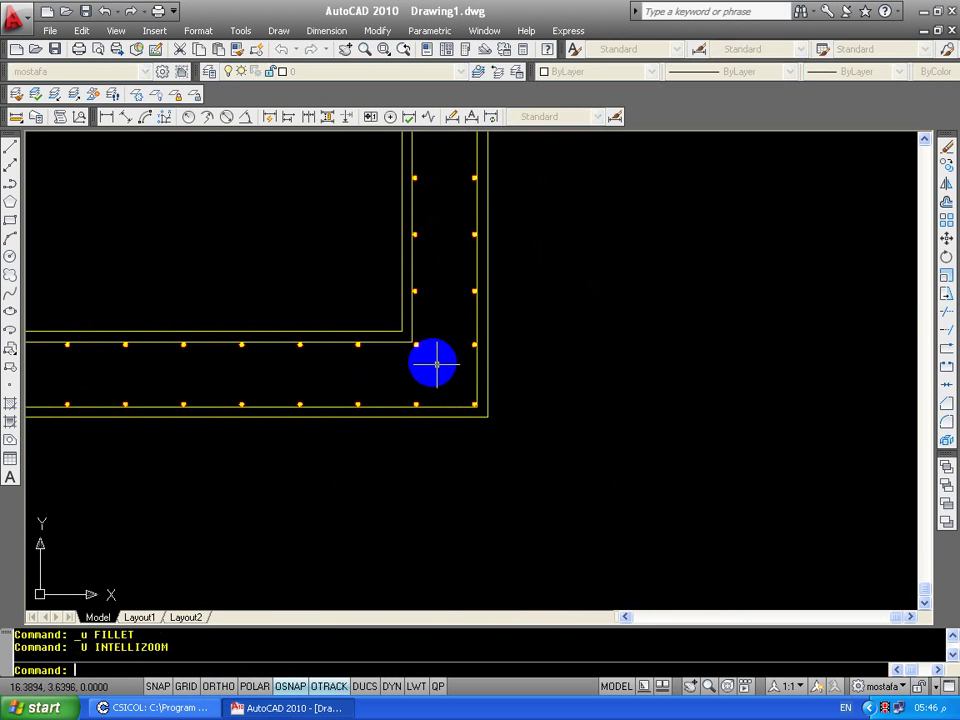
Fillet the upper horizontal tie line and vertical tie line into a sharp corner.
type("f")
key("Return")
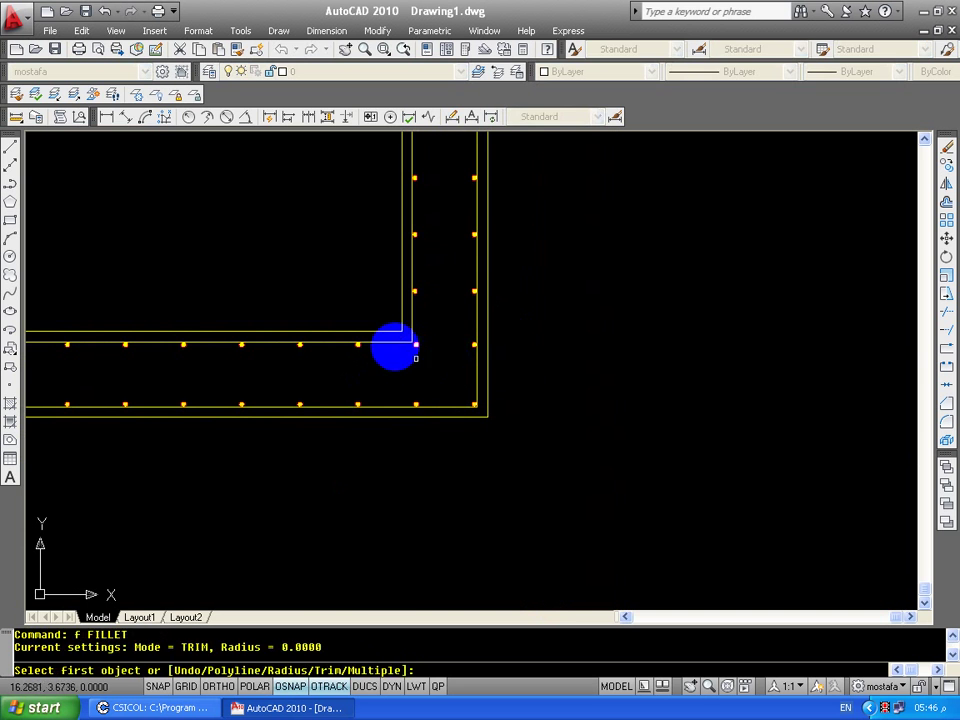
left_click(392, 343)
left_click(475, 375)
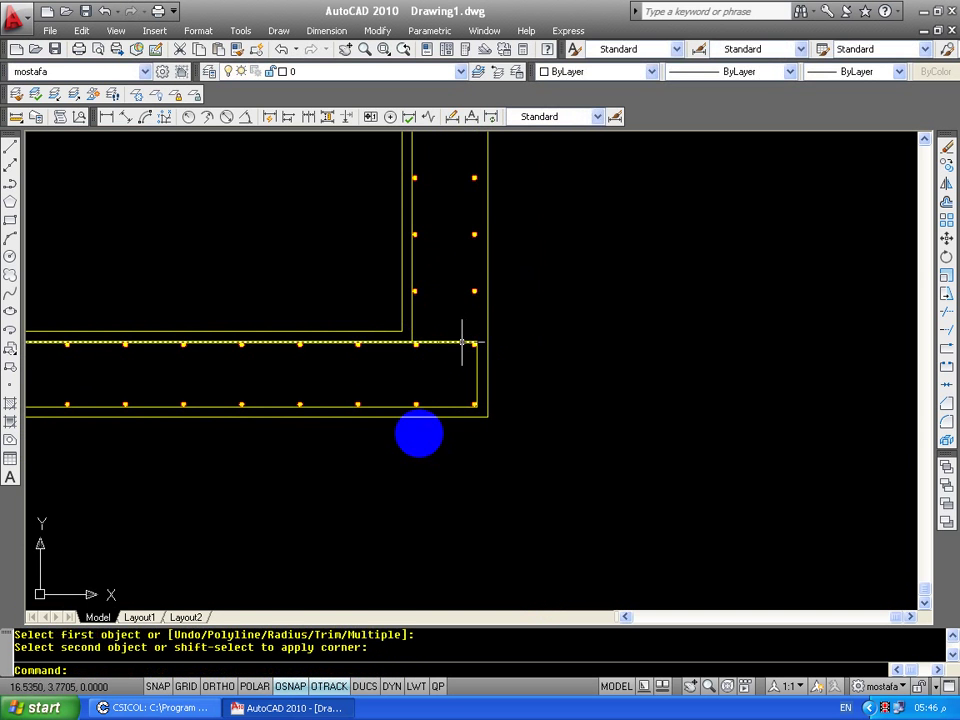
middle_click_drag(475, 361, 437, 447)
key("Return")
scroll(414, 400, "down", 2)
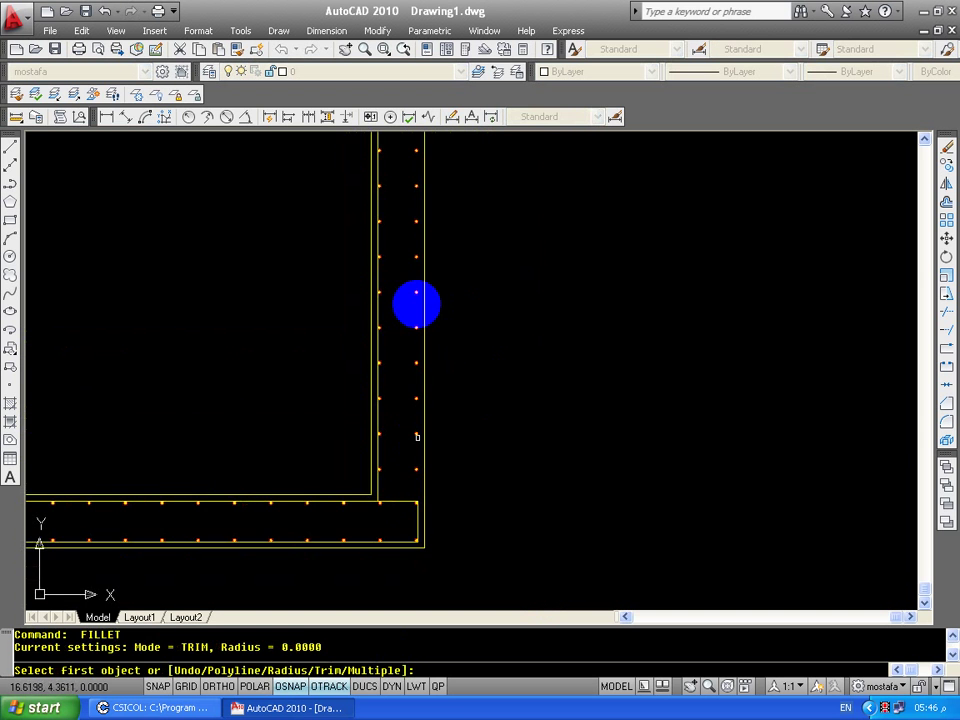
scroll(413, 240, "down", 1)
scroll(412, 217, "down", 1)
key("Escape")
scroll(412, 217, "up", 3)
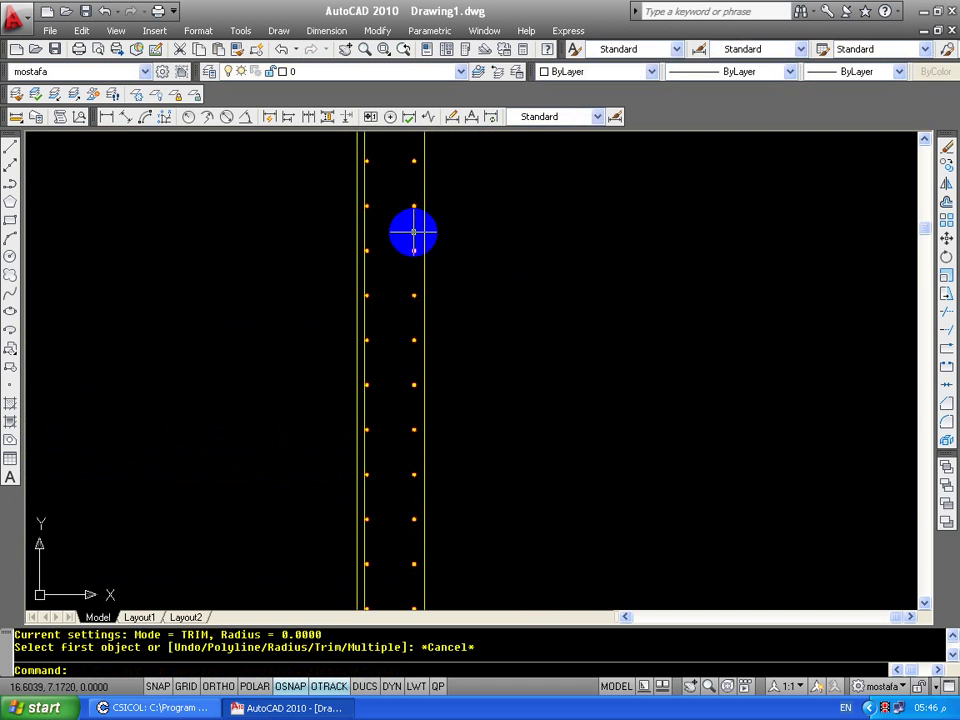
type("l")
key("Return")
Draw a vertical tie line with Ortho on from one rebar centre to the rebar below.
scroll(413, 280, "up", 5)
scroll(413, 259, "up", 2)
left_click(388, 259)
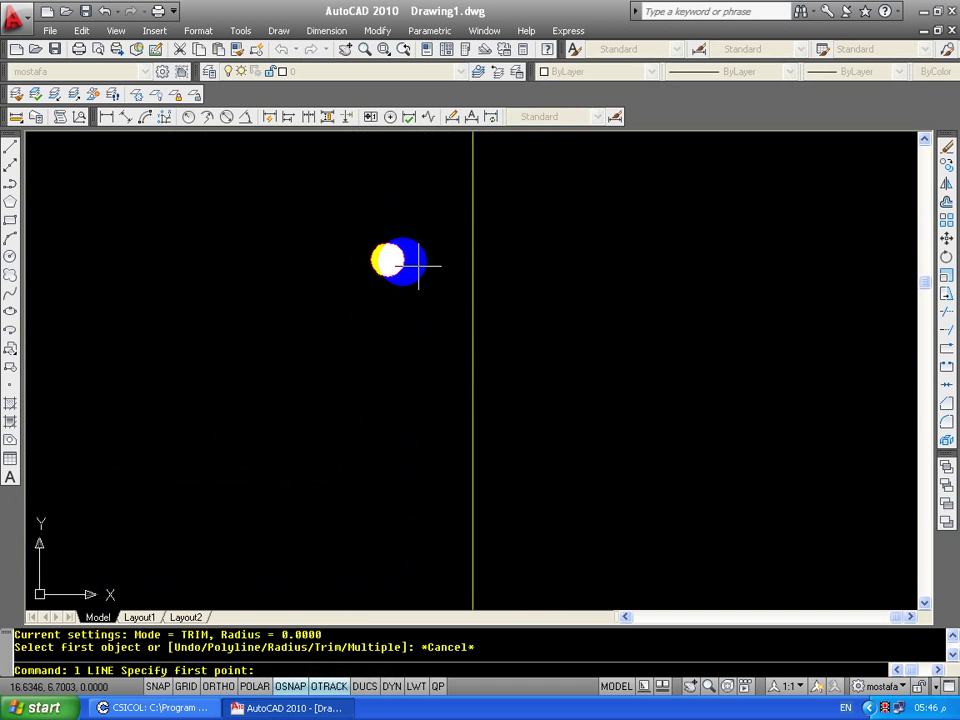
scroll(400, 255, "up", 2)
scroll(400, 375, "down", 4)
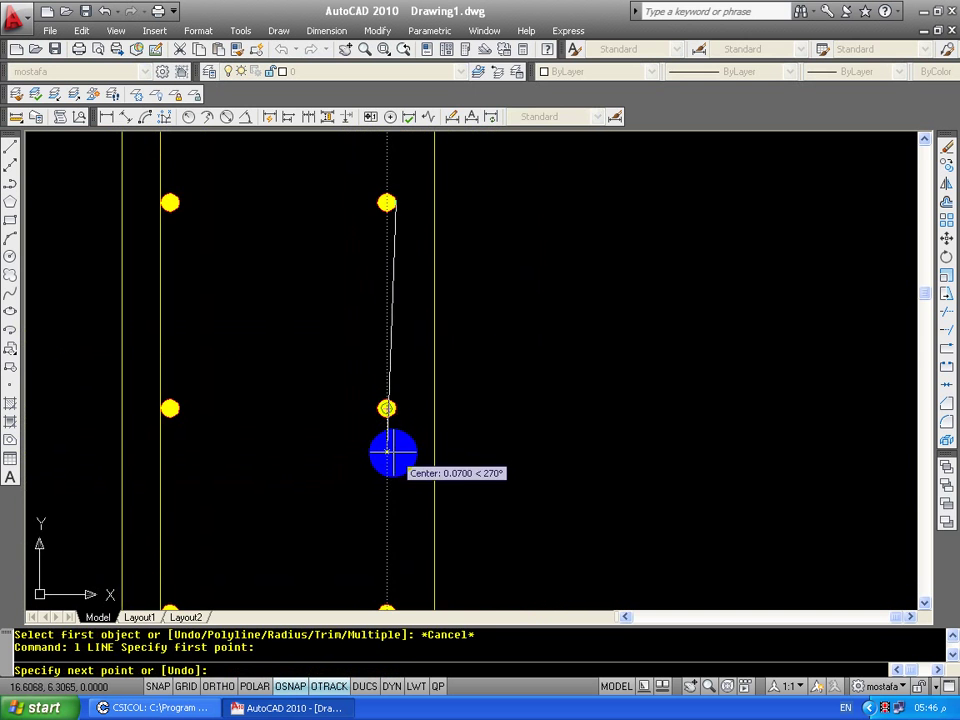
key("F8")
left_click(394, 463)
key("Return")
scroll(388, 462, "down", 6)
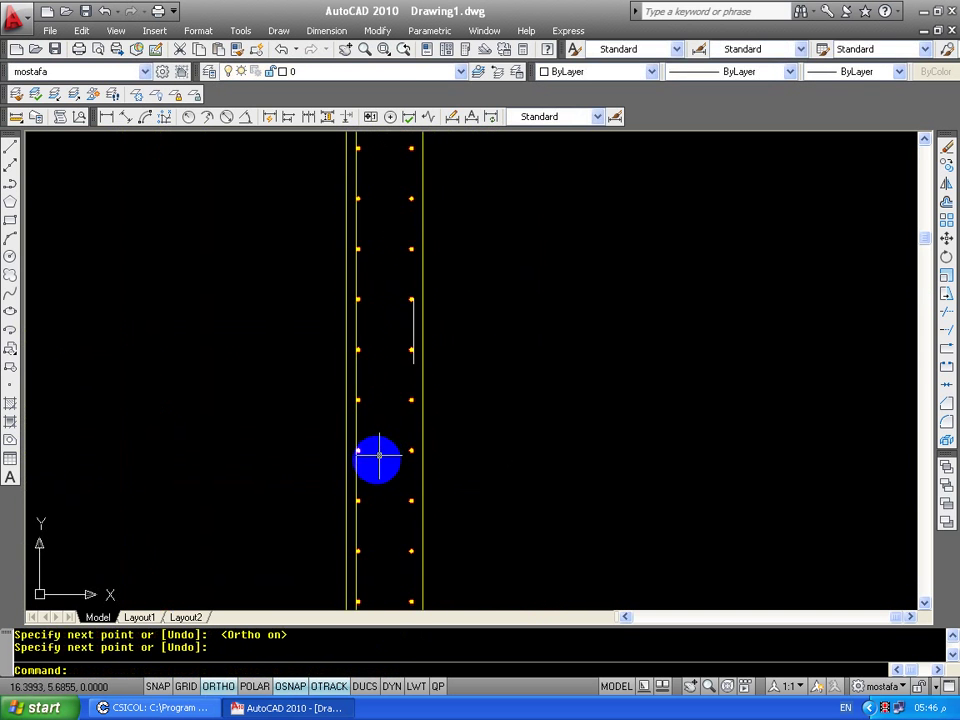
Try filleting the horizontal and vertical tie lines at the corner, then cancel.
type("f")
key("Return")
middle_click_drag(379, 455, 450, 497)
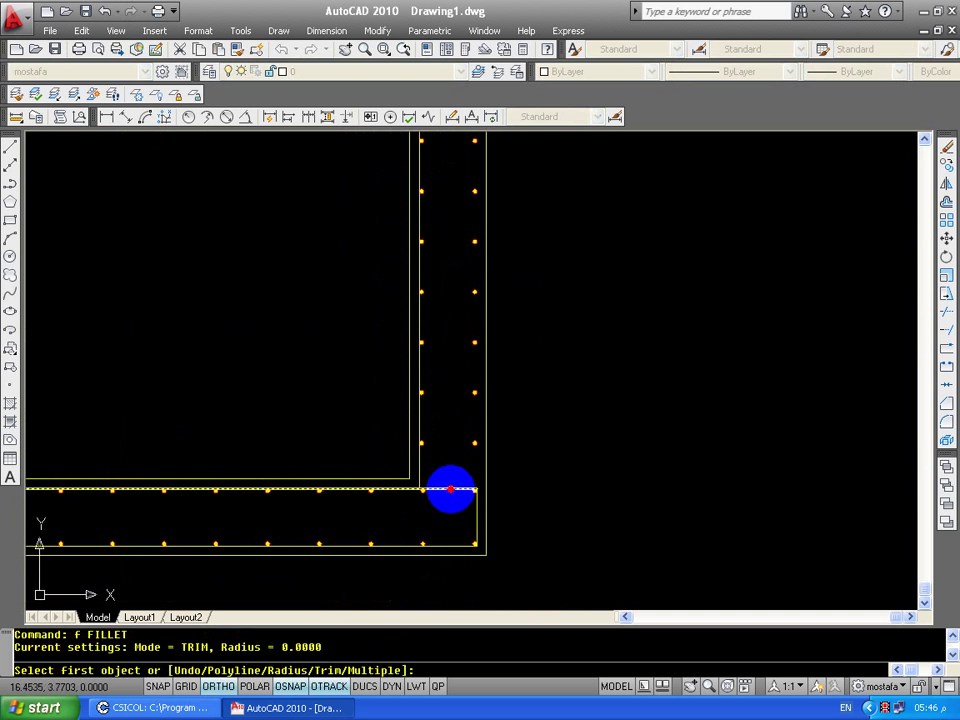
left_click(450, 489)
middle_click_drag(450, 300, 426, 450)
key("Escape")
scroll(420, 356, "down", 3)
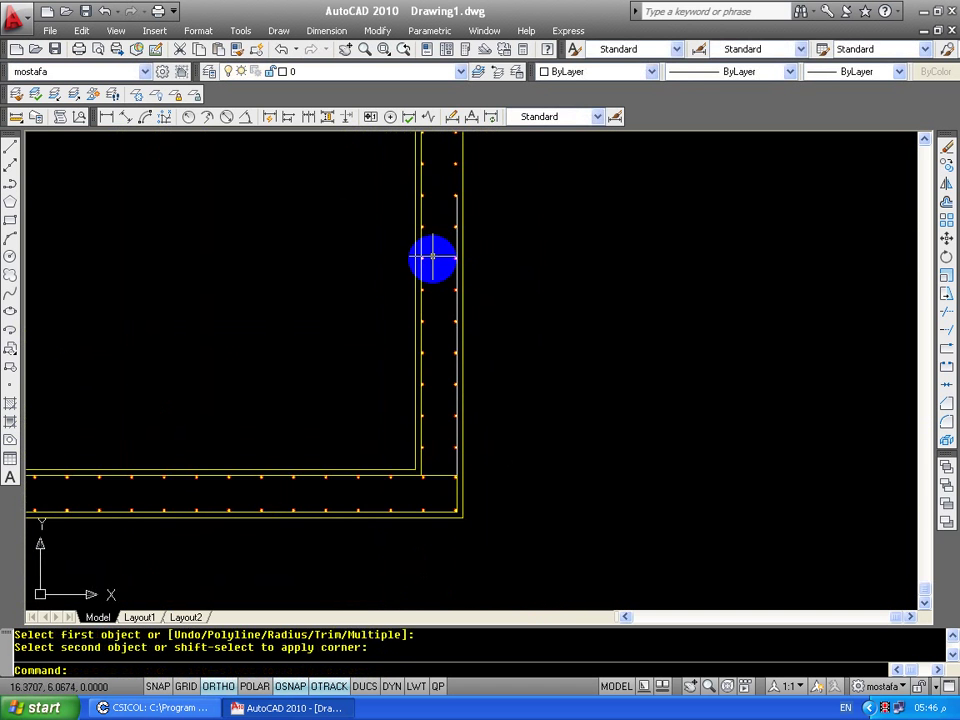
middle_click_drag(431, 259, 421, 432)
key("Return")
left_click(440, 398)
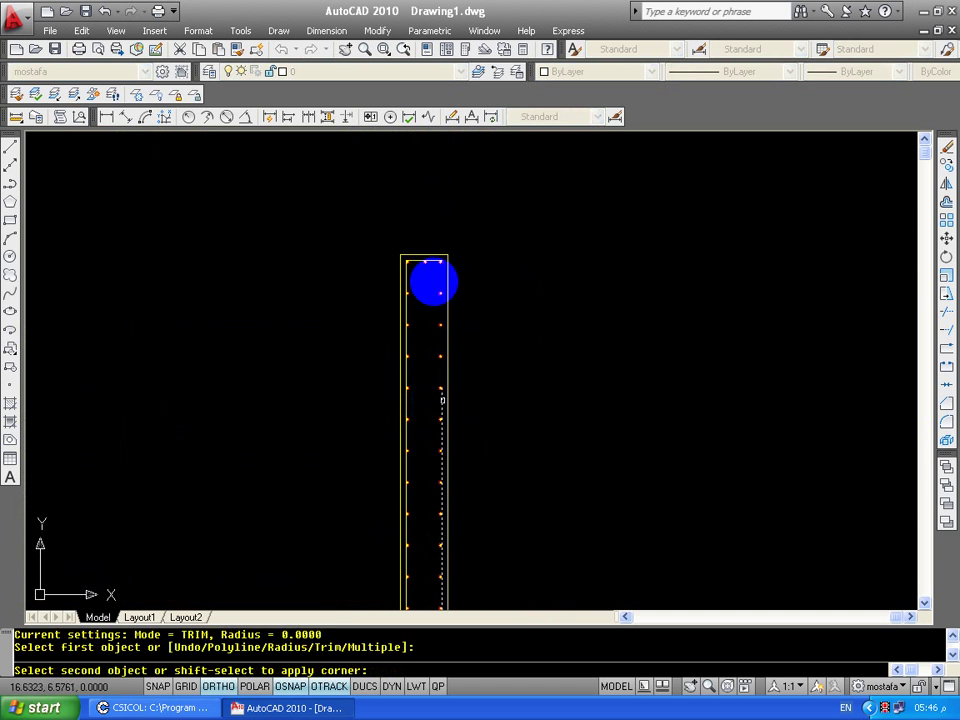
key("Escape")
type("m")
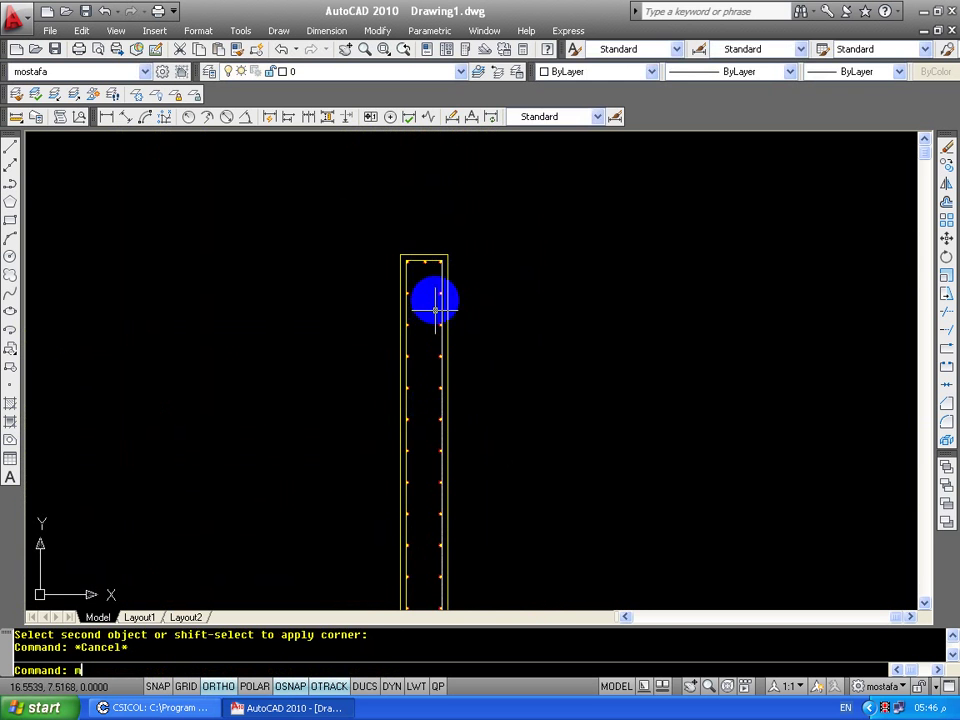
Start Match Properties and pick a tie line as the source object.
type("a")
key("Return")
left_click(438, 269)
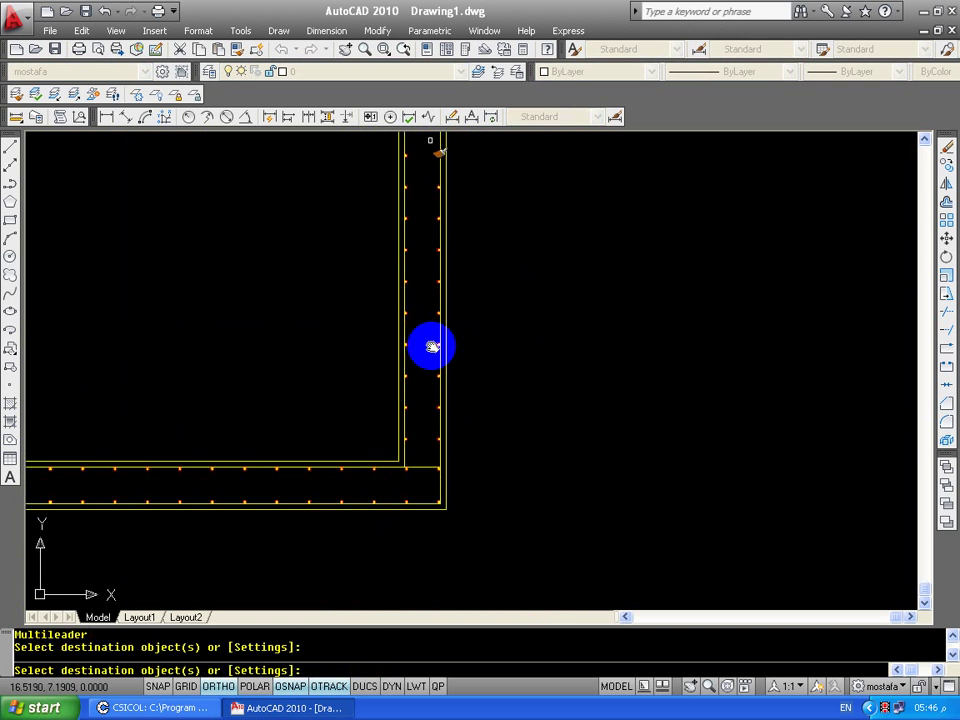
Select the corner's vertical tie line and inspect its end point without stretching it.
key("Escape")
scroll(406, 439, "up", 5)
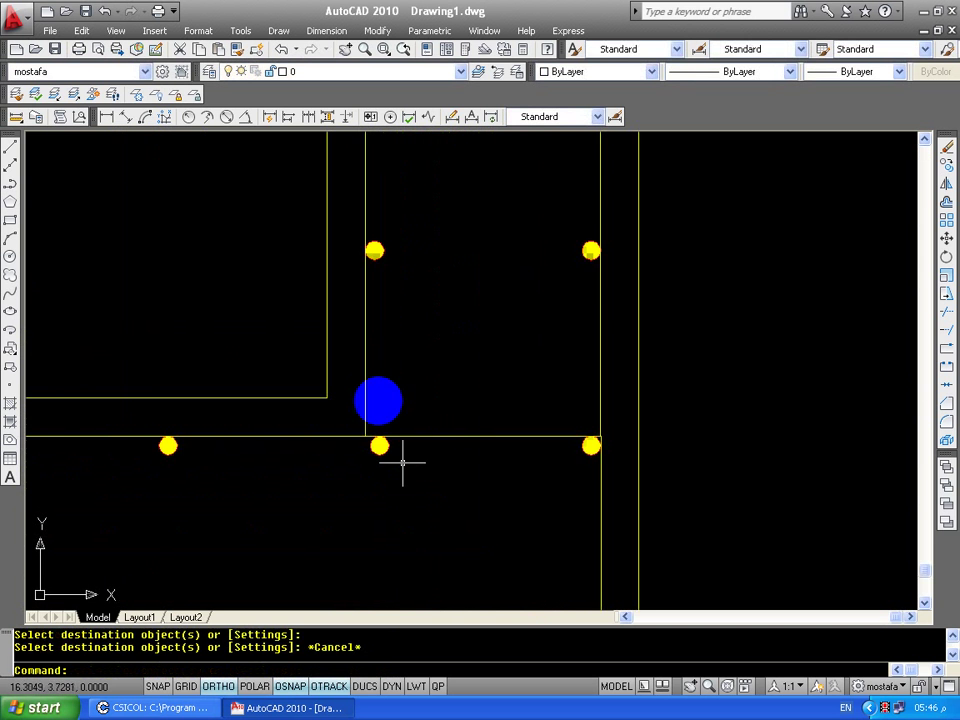
left_click(358, 425)
middle_click_drag(354, 429, 359, 327)
left_click(356, 328)
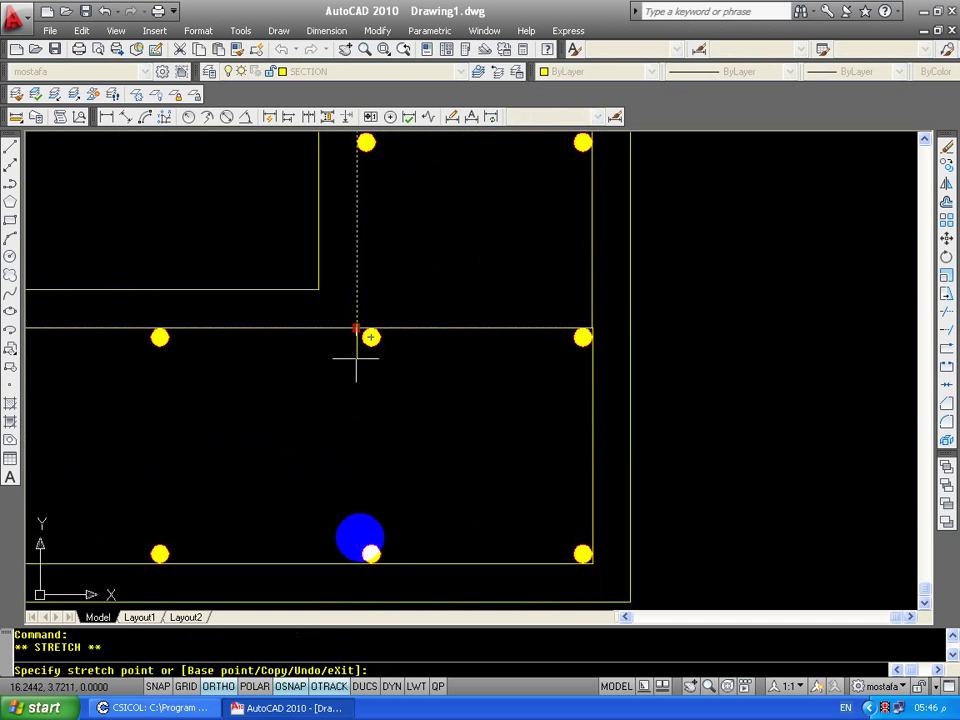
key("Escape")
scroll(360, 500, "down", 1)
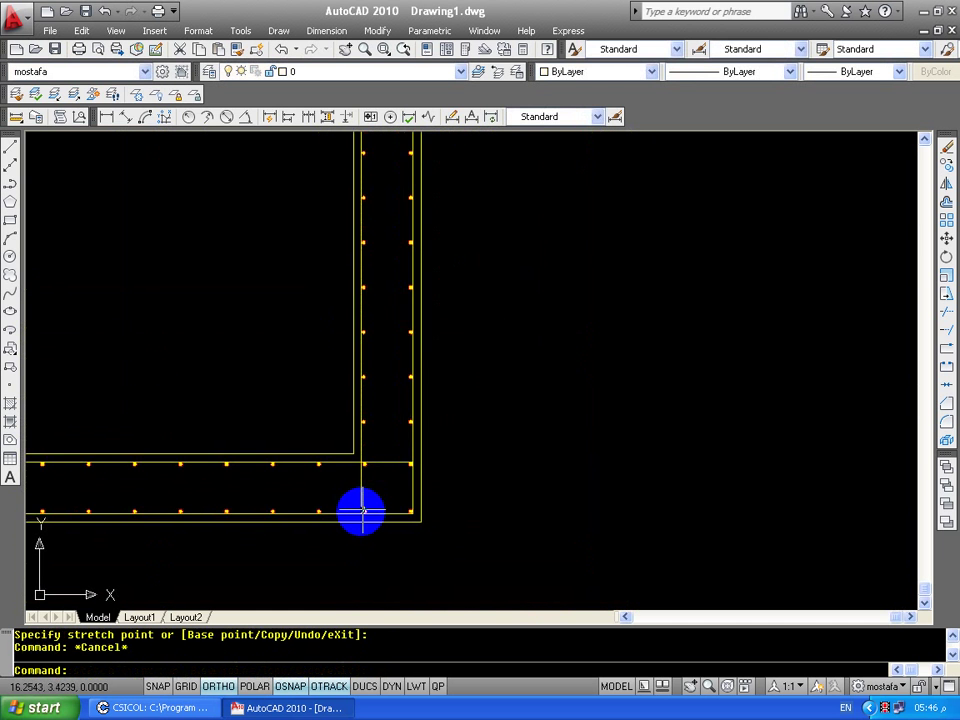
Window-select the junction rebars and begin moving them, then cancel the move.
left_click(360, 508)
left_click(372, 501)
left_click(326, 379)
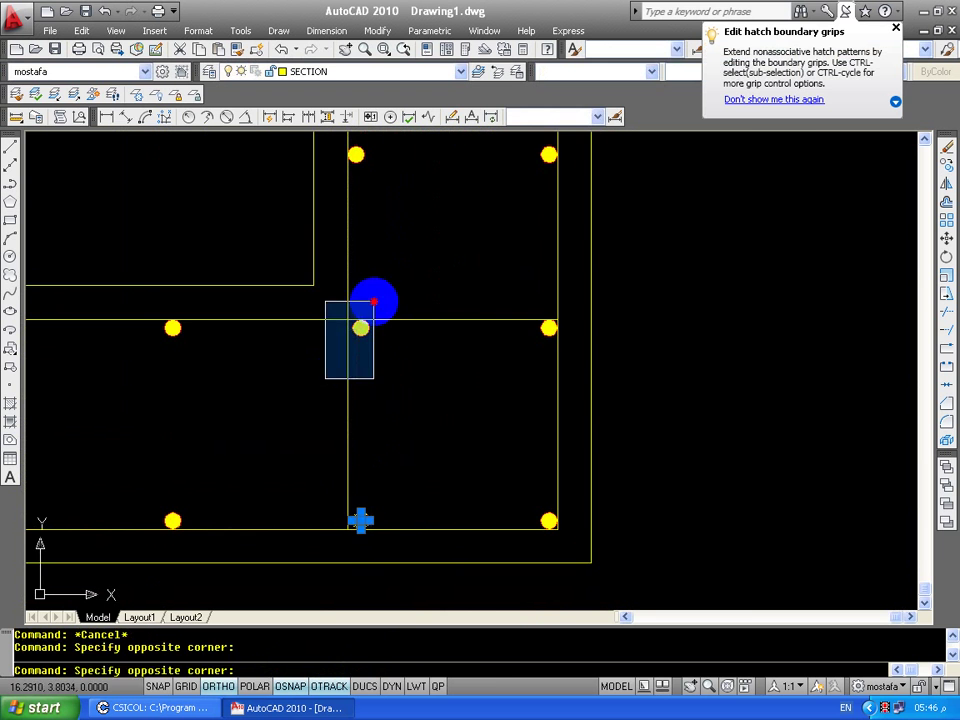
left_click(375, 300)
scroll(372, 318, "up", 3)
type("m")
key("Return")
left_click(349, 338)
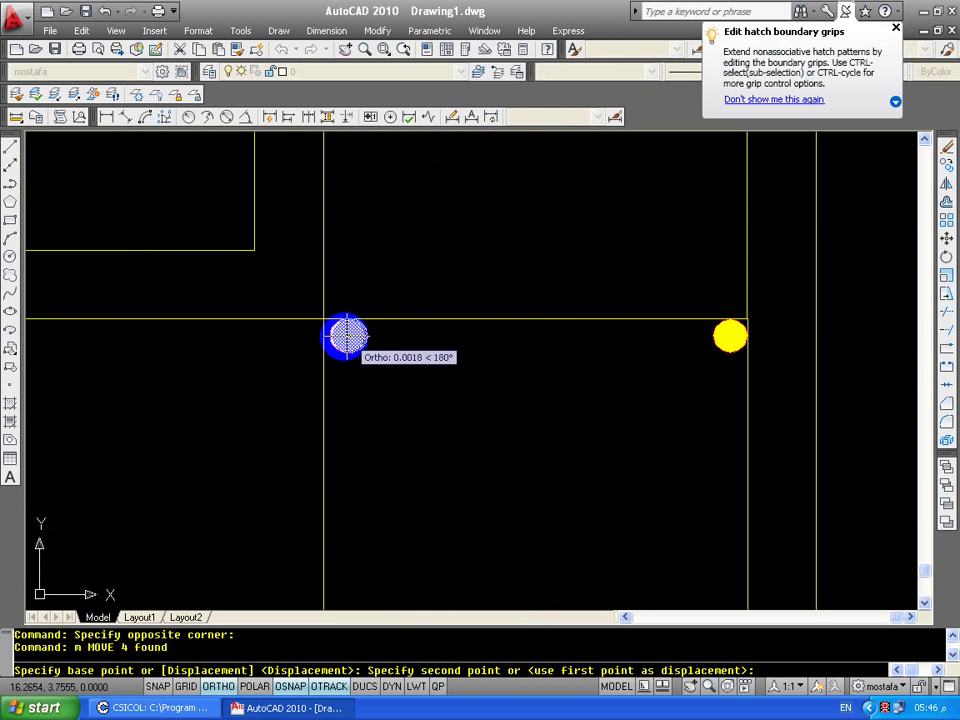
scroll(418, 343, "down", 5)
key("Escape")
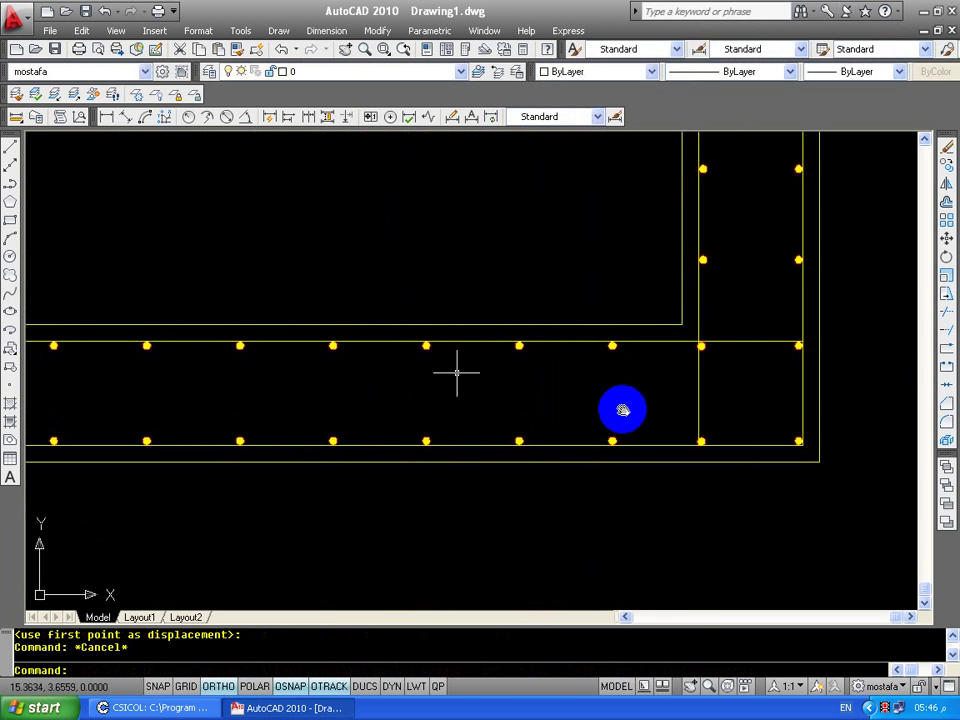
scroll(617, 450, "up", 6)
Move the right junction rebar from its centre onto the tie line.
left_click(546, 467)
left_click(621, 390)
type("m")
key("Return")
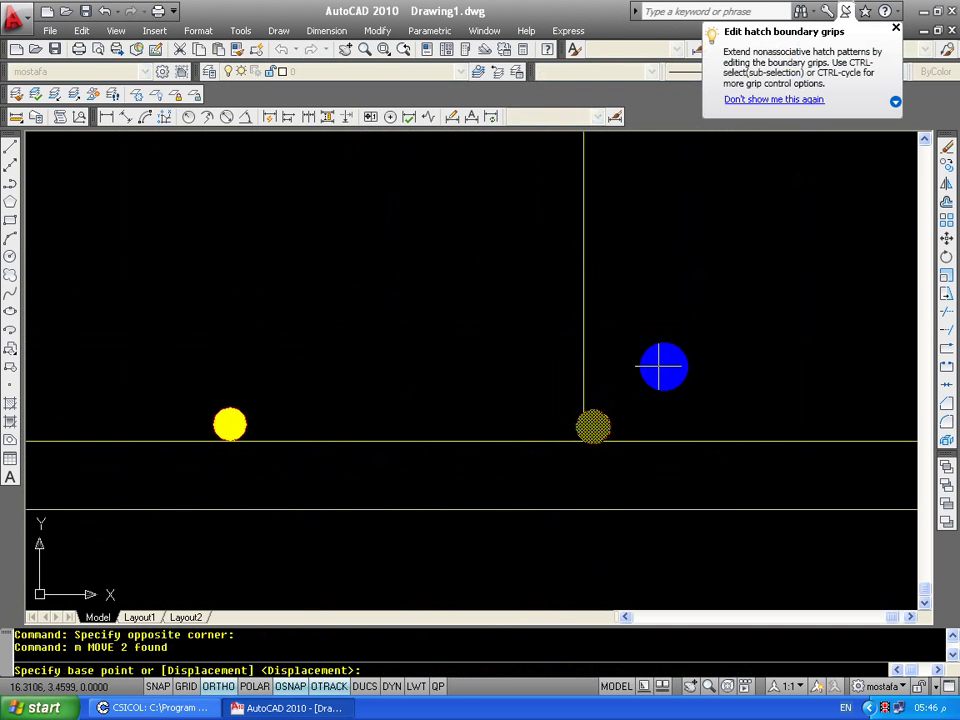
left_click(661, 367)
left_click(645, 363)
scroll(500, 370, "down", 3)
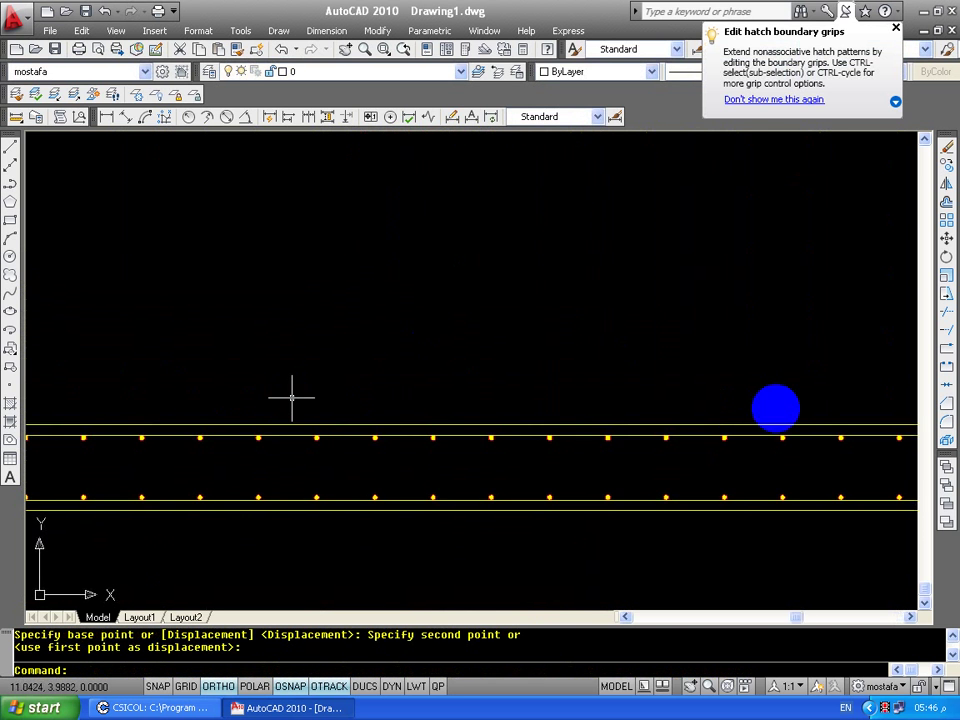
middle_click_drag(292, 397, 606, 437)
scroll(531, 446, "up", 5)
Shift the next junction rebar slightly right so it sits on the tie.
left_click(514, 429)
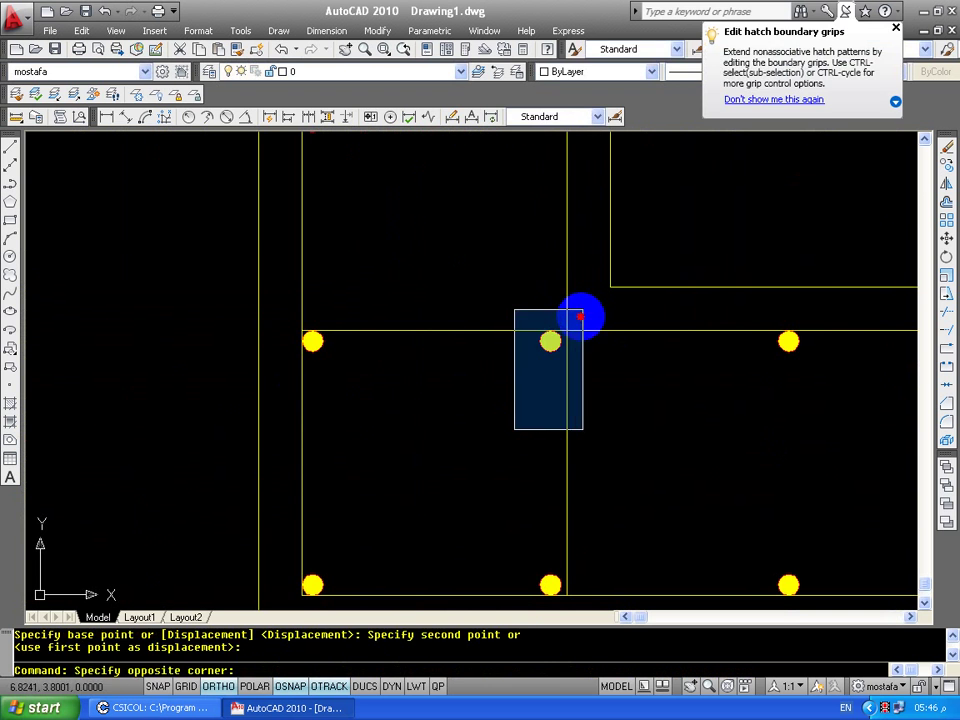
left_click(581, 316)
type("m")
key("Return")
left_click(606, 392)
left_click(612, 390)
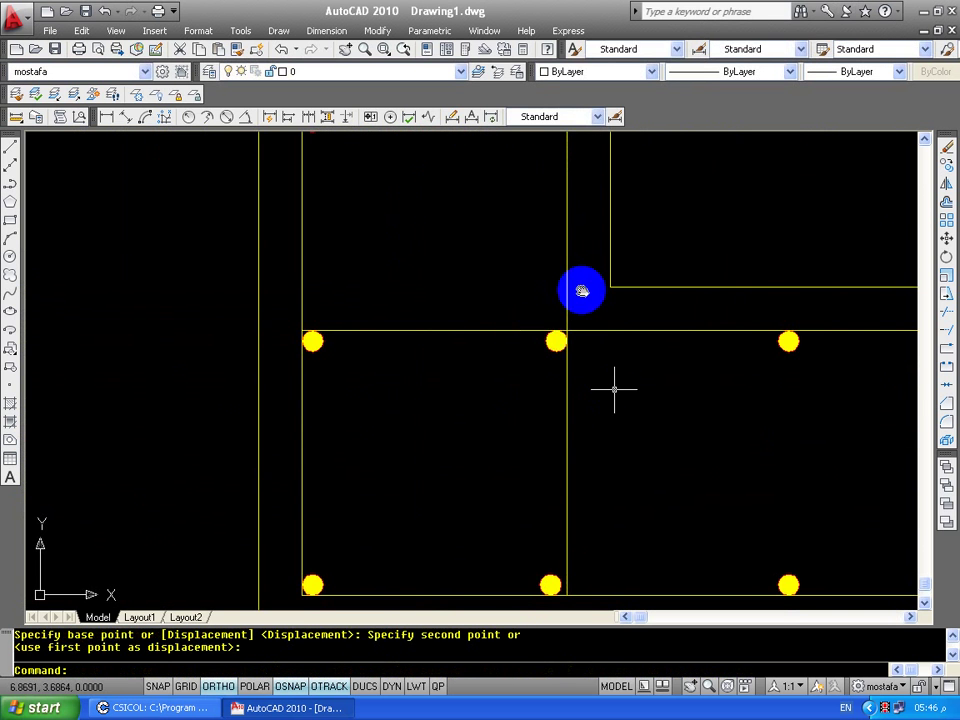
Move the lower junction rebar so it sits centred on the tie line.
middle_click_drag(614, 389, 581, 291)
left_click(495, 516)
left_click(568, 441)
key("Return")
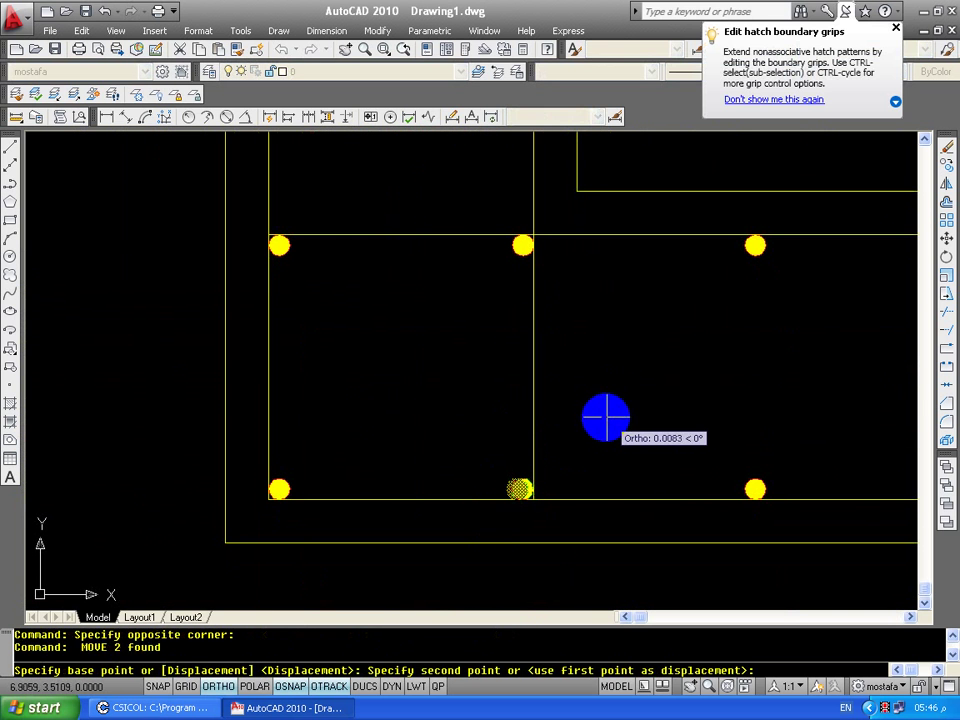
left_click(606, 417)
scroll(471, 499, "down", 5)
scroll(493, 317, "up", 4)
mouse_move(493, 317)
middle_mouse_down()
mouse_move(424, 557)
mouse_move(468, 341)
middle_mouse_up()
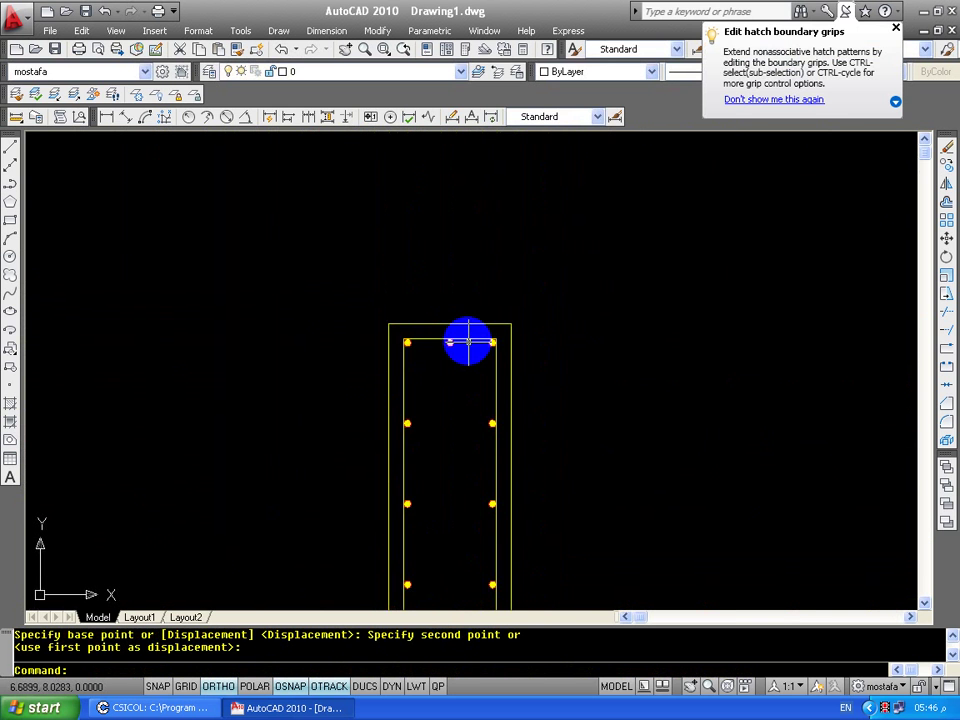
scroll(468, 341, "up", 4)
type("l")
key("Return")
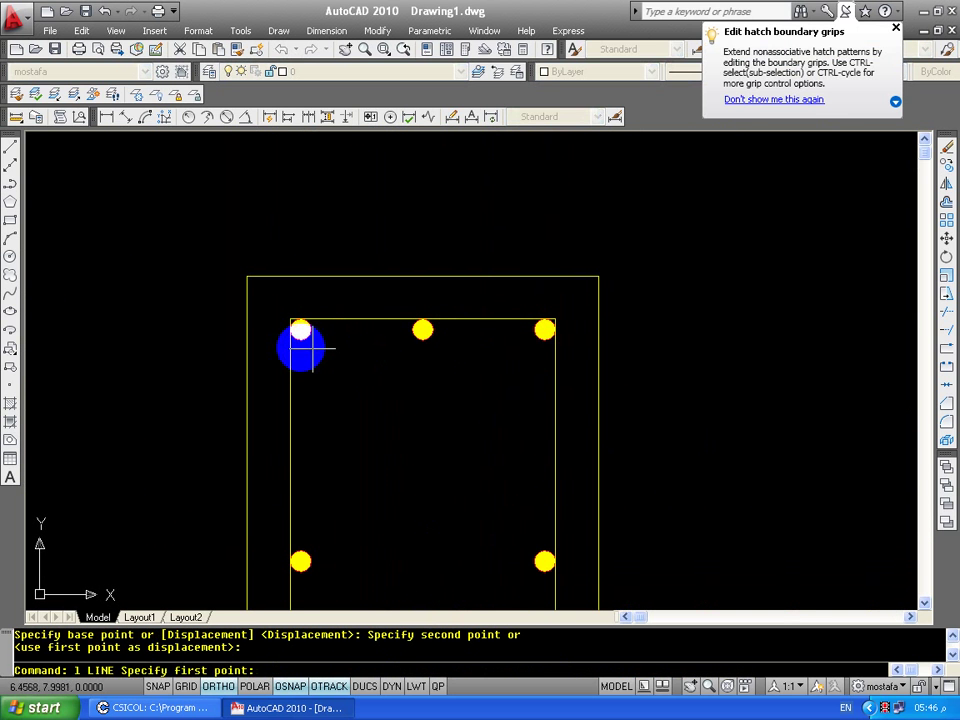
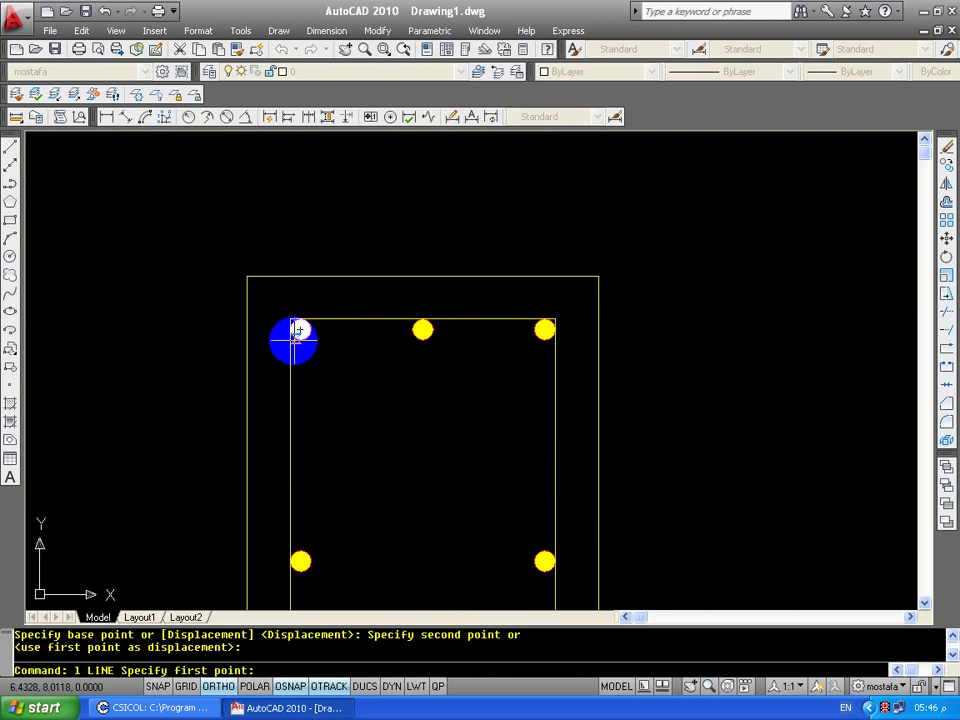
Draw a horizontal tie line under the top row of three bars.
left_click(299, 341)
left_click(516, 340)
key("Return")
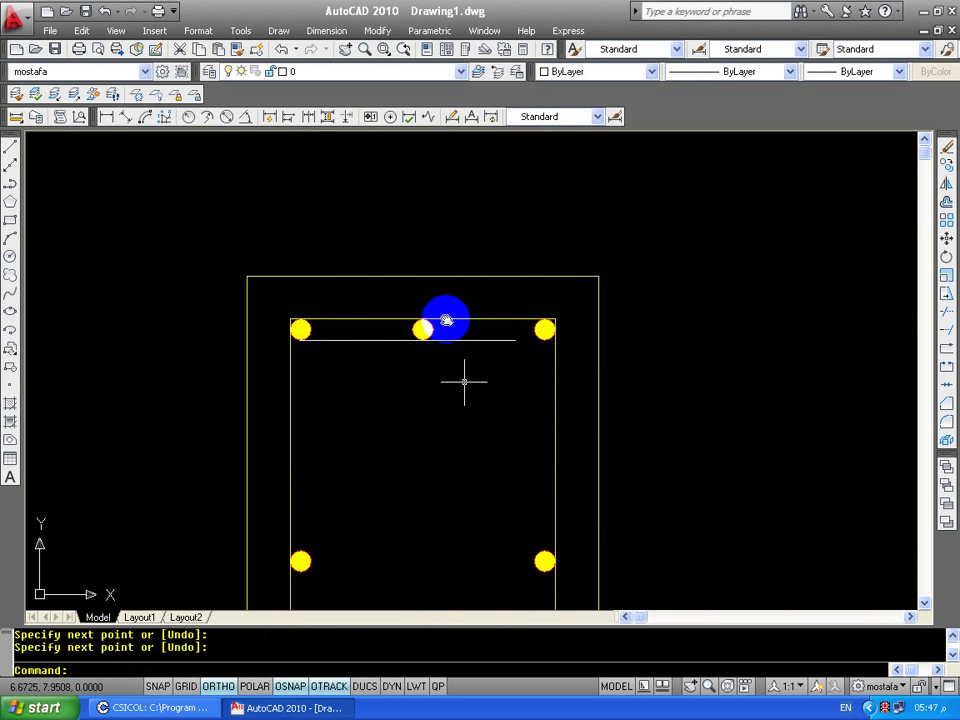
middle_click_drag(368, 357, 355, 297)
Copy the top row of bars with its tie line twice below it.
left_click(257, 289)
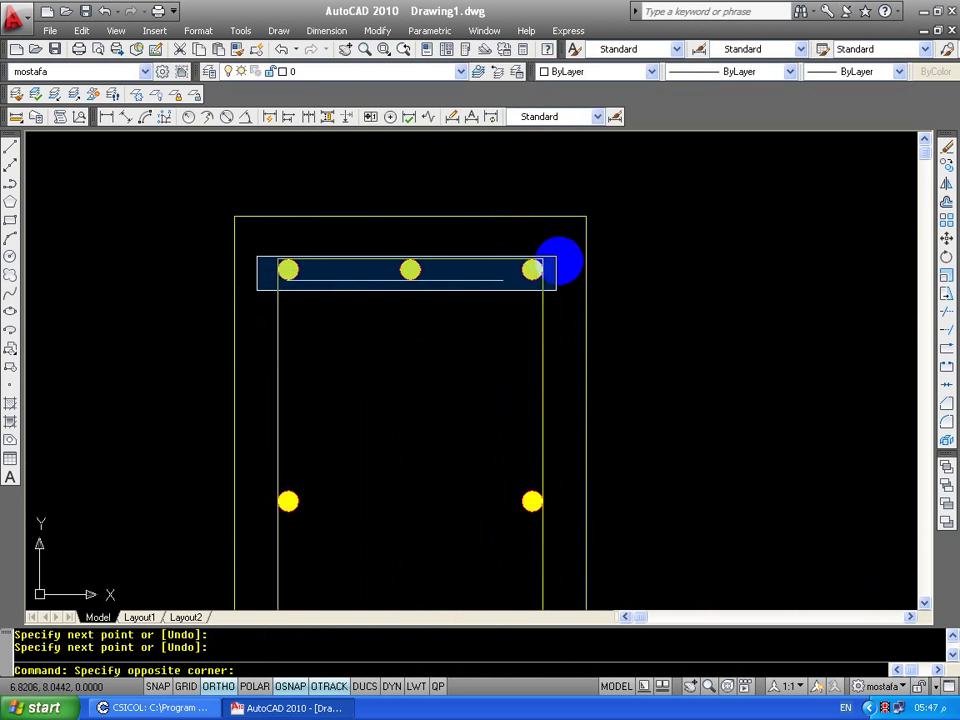
left_click(559, 260)
left_click(274, 300)
left_click(557, 234)
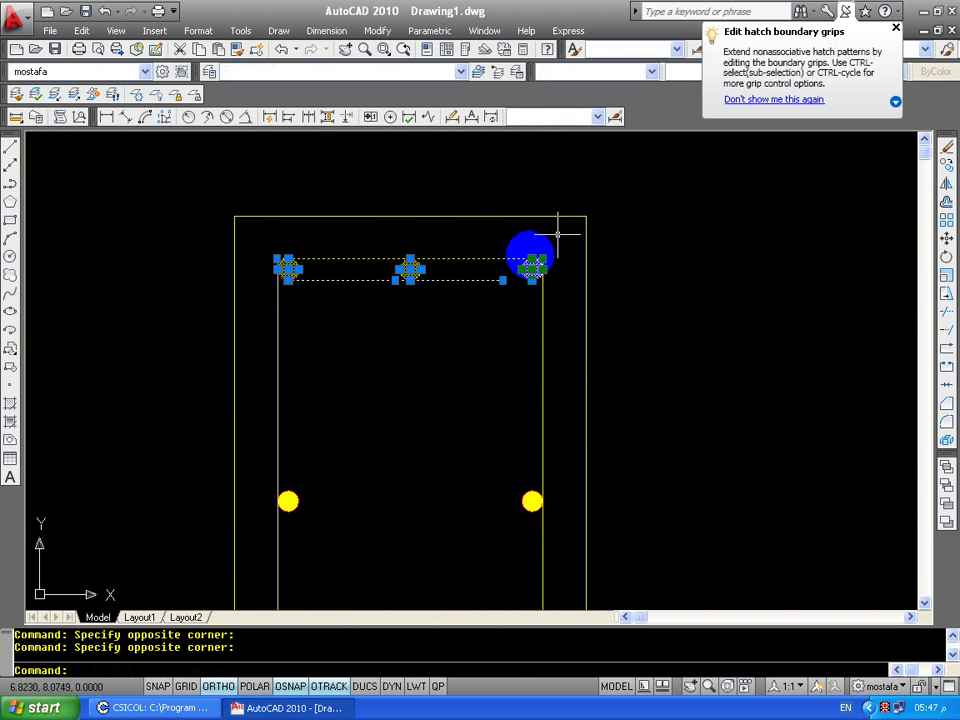
type("co")
key("Return")
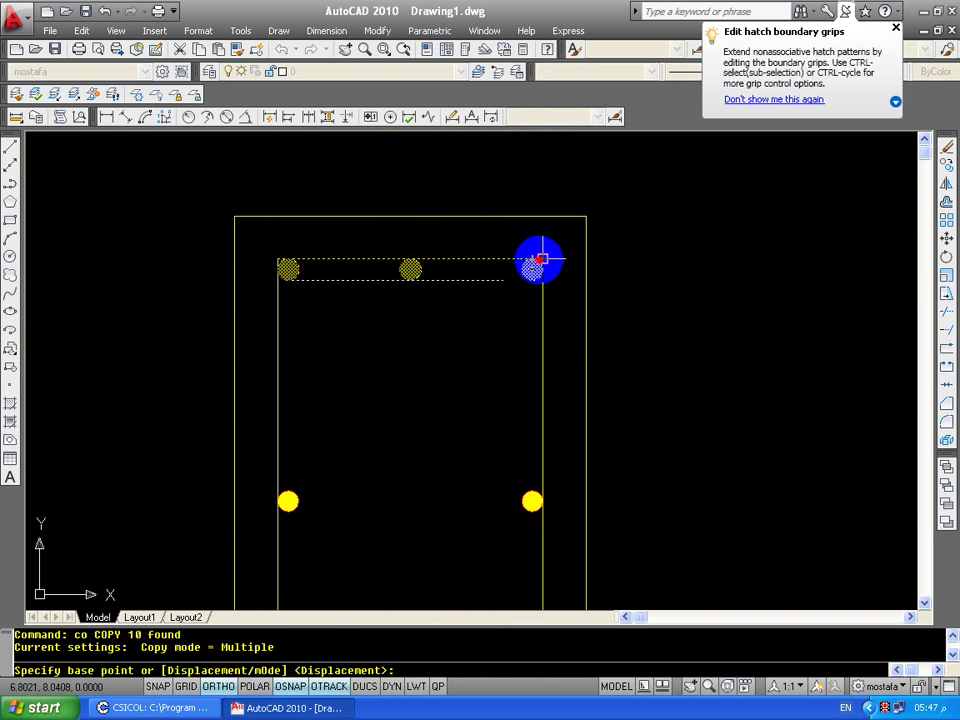
left_click(540, 259)
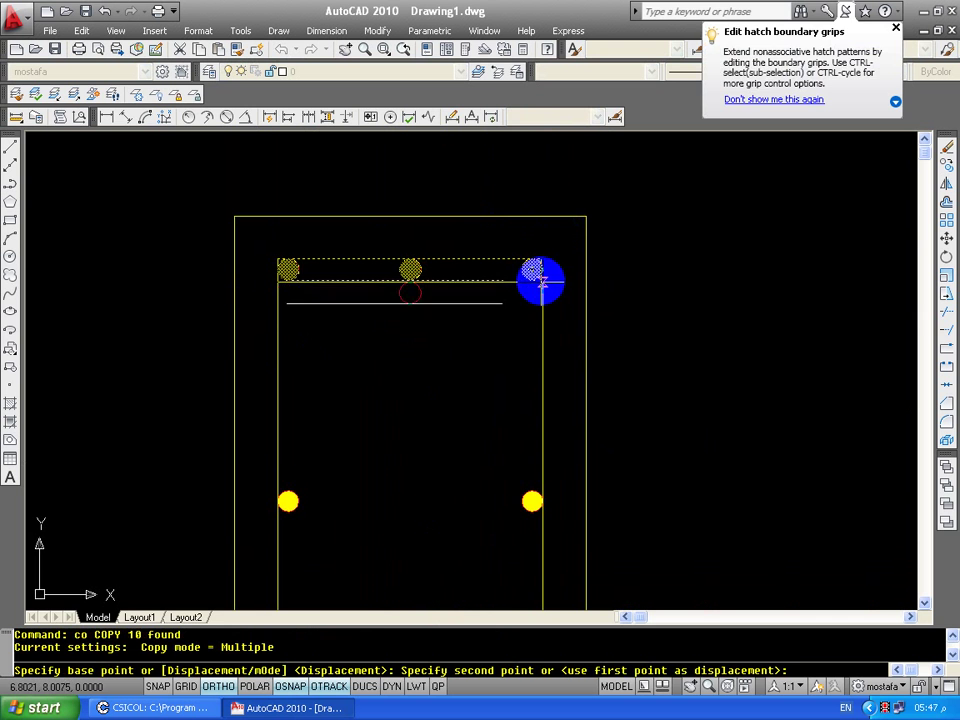
left_click(541, 280)
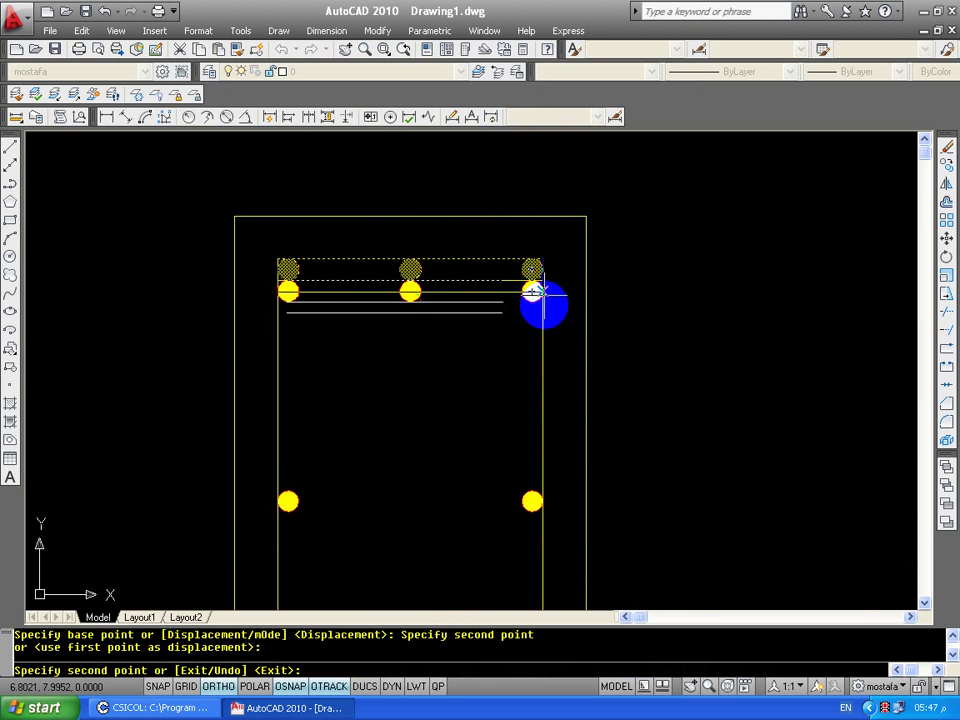
left_click(541, 355)
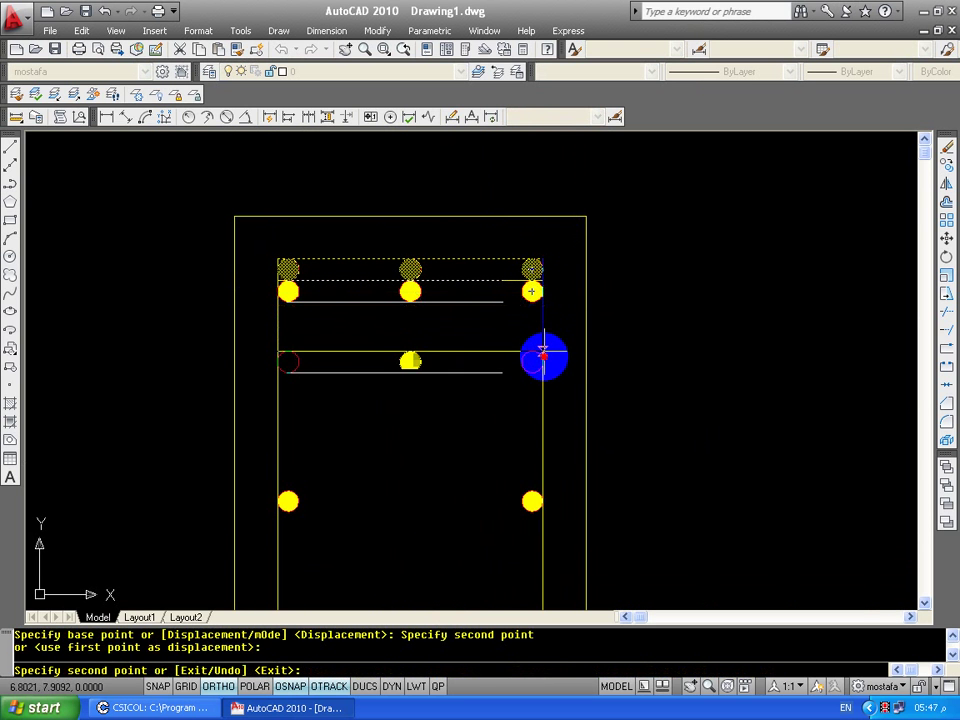
key("Escape")
Move the first copied row to sit halfway between the other two rows.
left_click(255, 316)
left_click(446, 289)
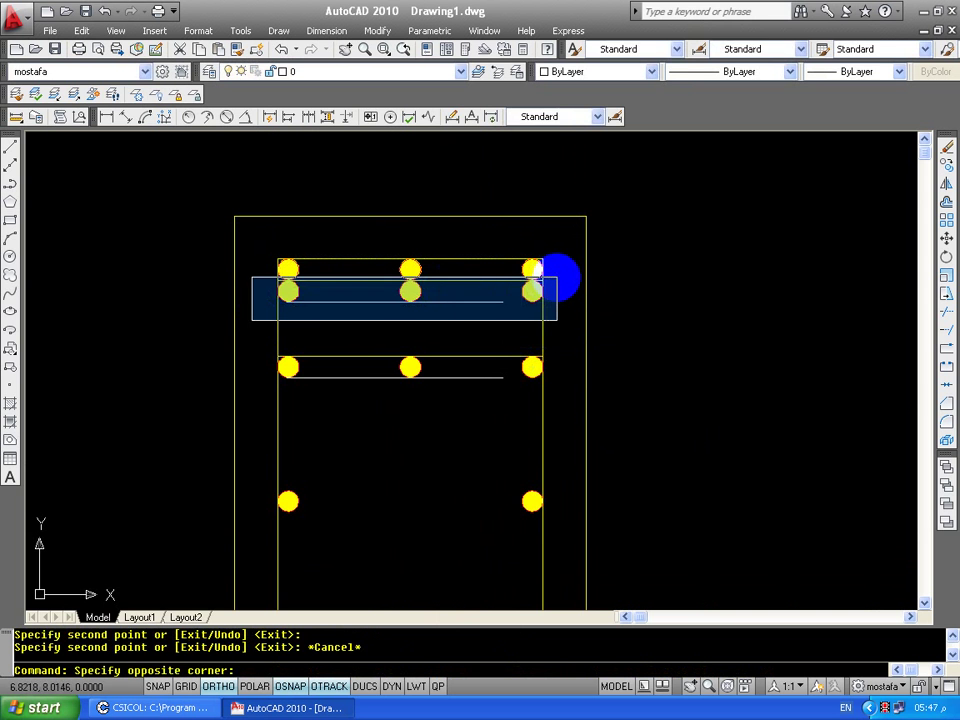
left_click(556, 279)
type("m")
key("Return")
left_click(570, 288)
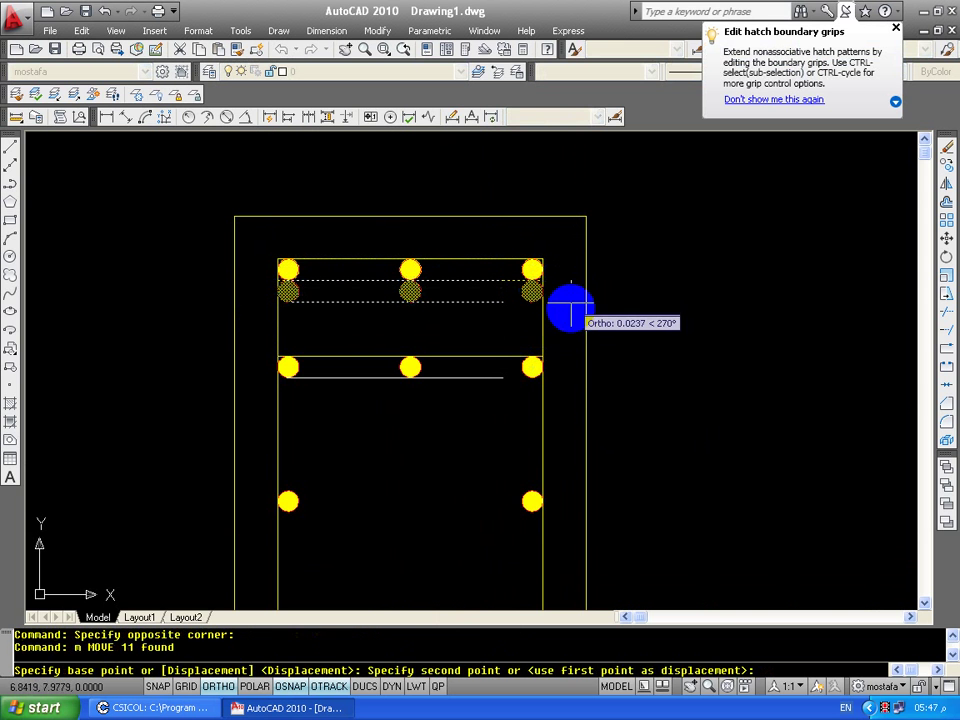
left_click(560, 316)
key("Escape")
left_click(467, 326)
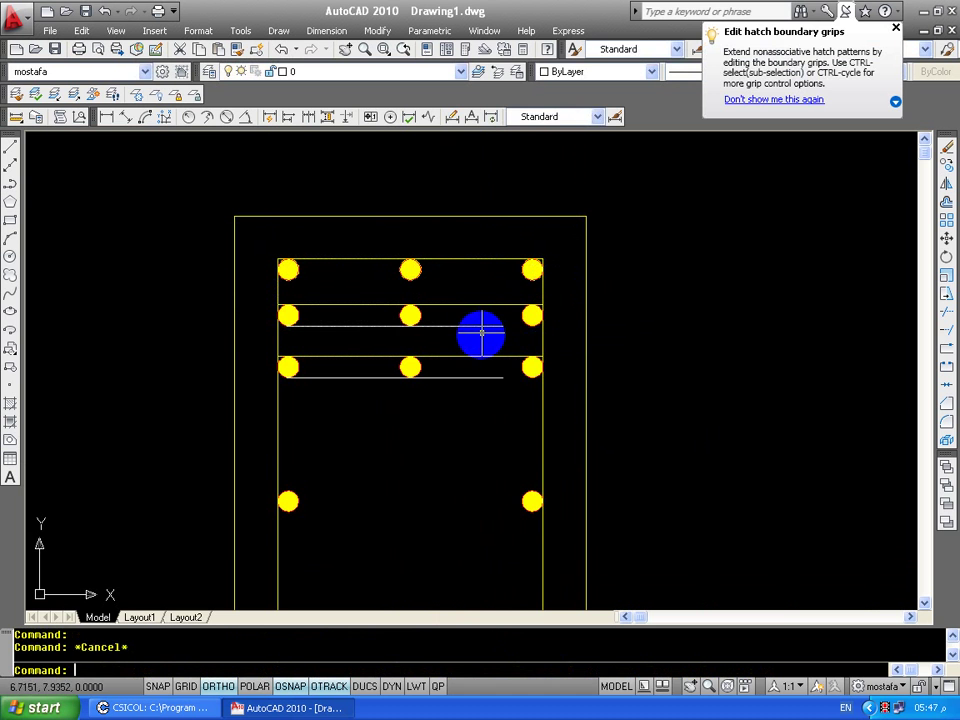
type("ex")
Extend the middle tie line to the right wall edge.
key("Return")
left_click(543, 335)
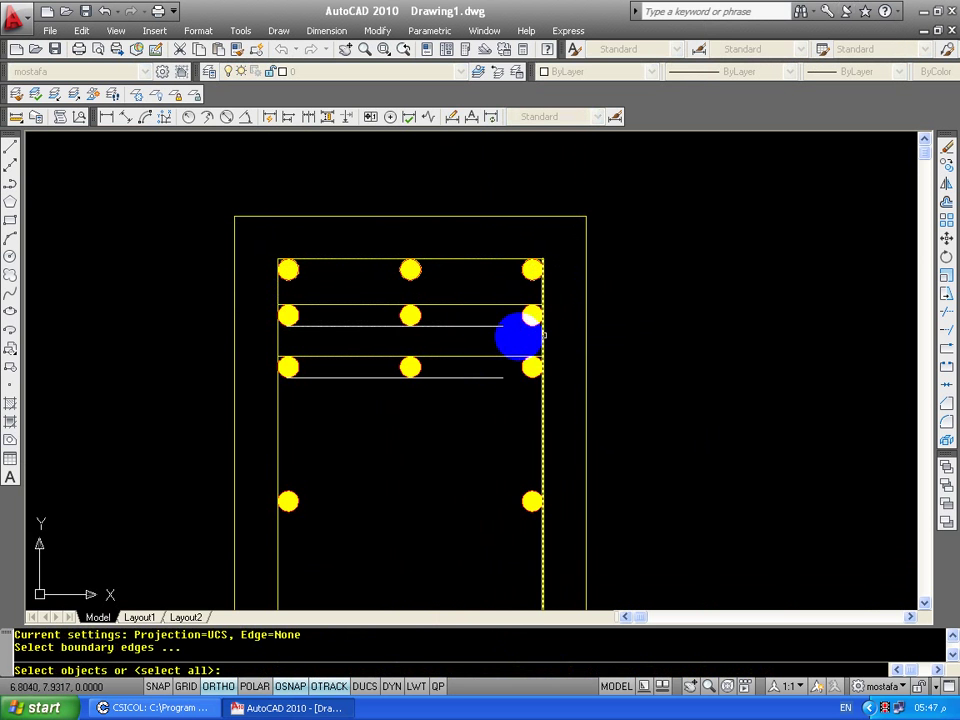
key("Return")
left_click(495, 326)
key("Return")
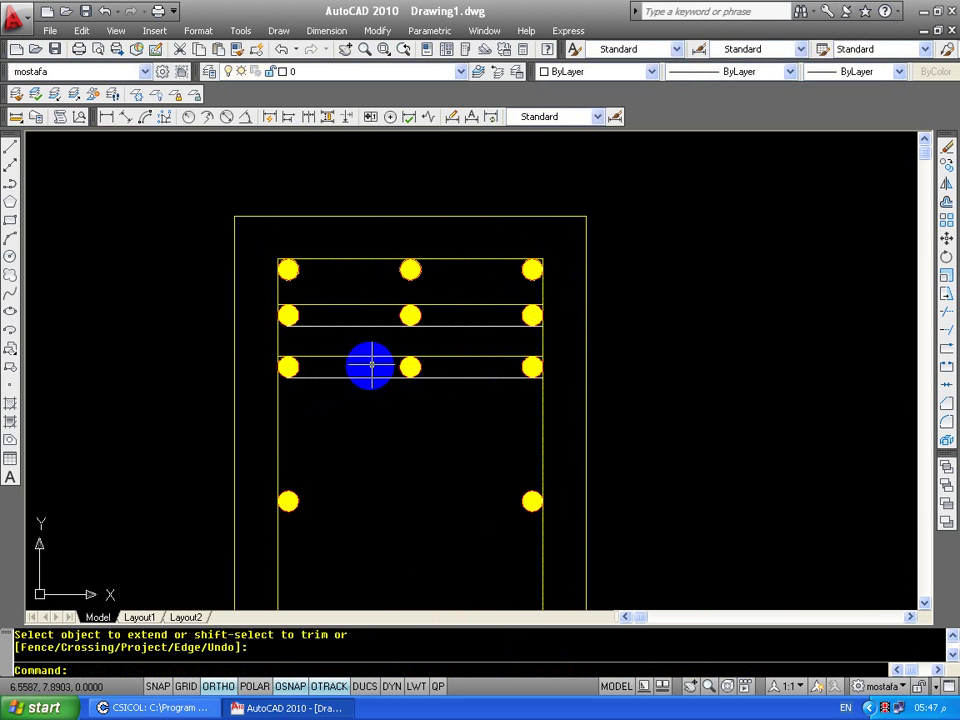
Use MATCHPROP to copy one tie line's properties to the other lines.
type("ma")
key("Return")
left_click(369, 310)
left_click(369, 317)
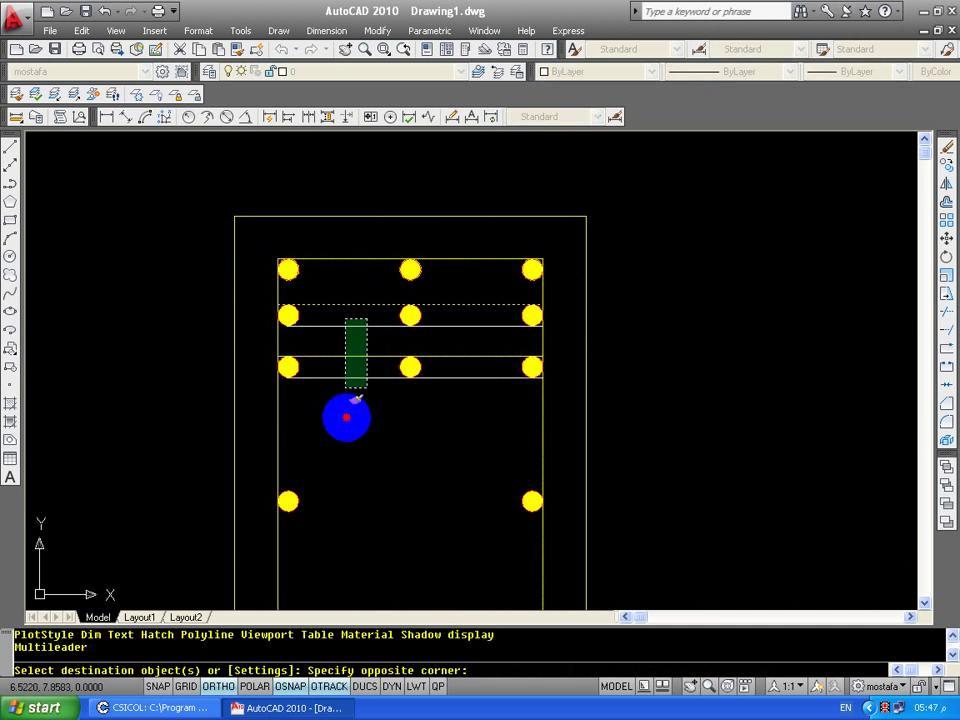
key("Escape")
Copy all three tied bar rows to the wall's other leg.
scroll(383, 370, "down", 1)
scroll(384, 369, "down", 2)
scroll(405, 362, "up", 2)
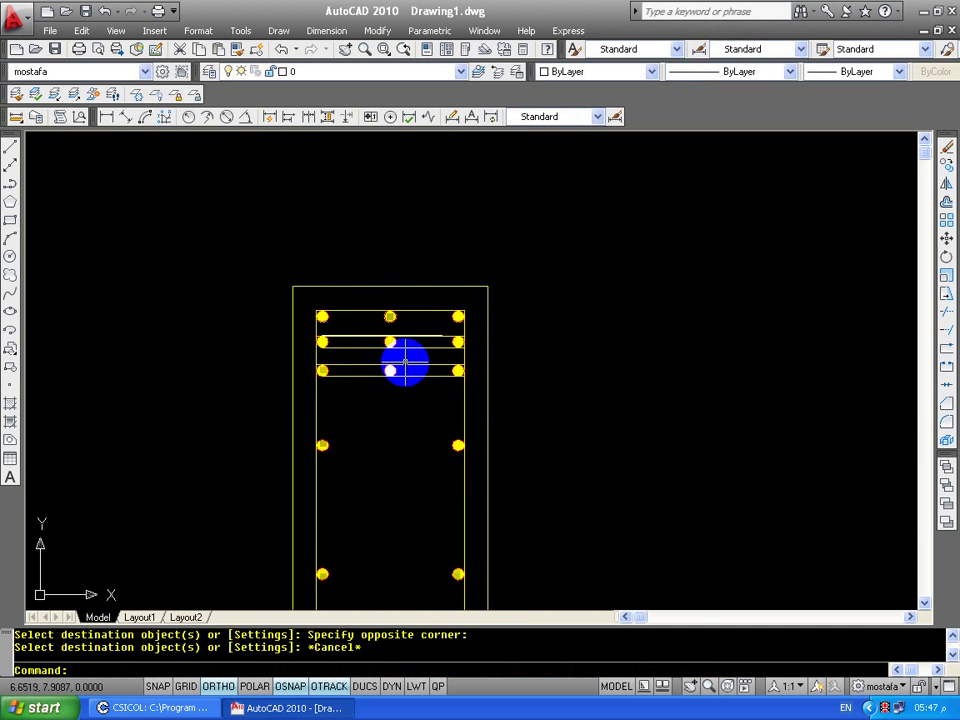
scroll(400, 365, "down", 4)
scroll(386, 375, "up", 5)
left_click(315, 380)
left_click(509, 272)
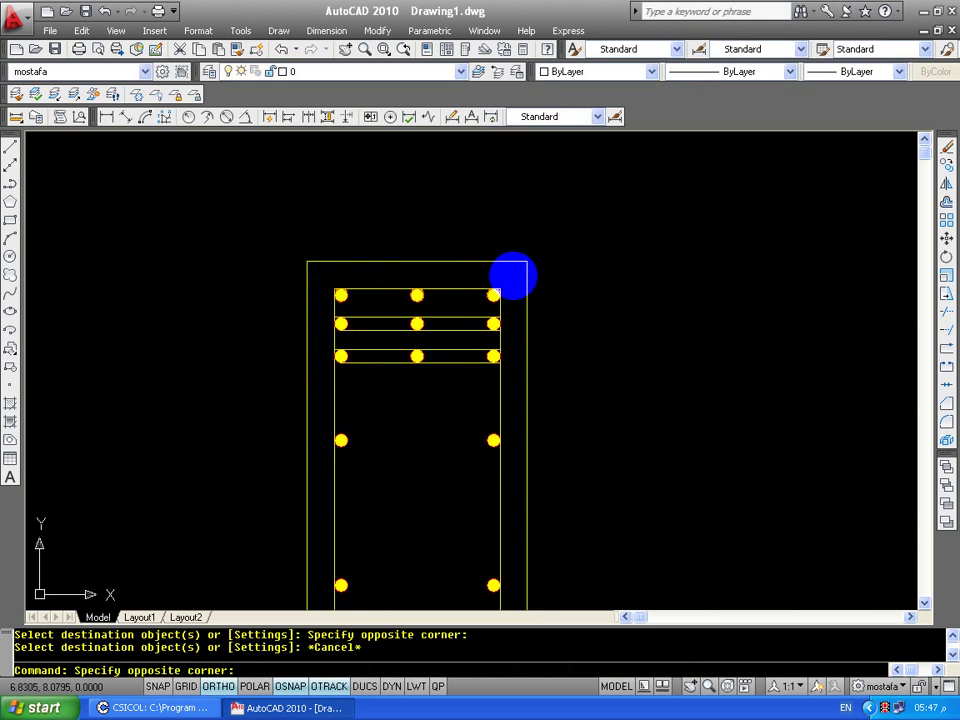
type("co")
key("Return")
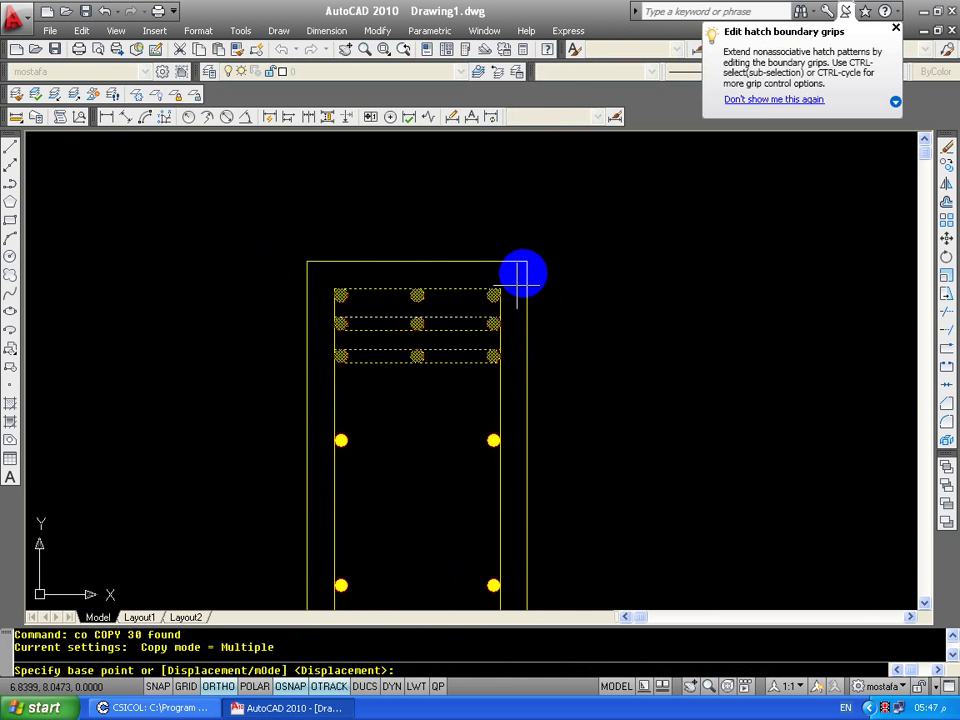
scroll(520, 261, "down", 2)
middle_click_drag(484, 296, 345, 400)
scroll(343, 400, "down", 1)
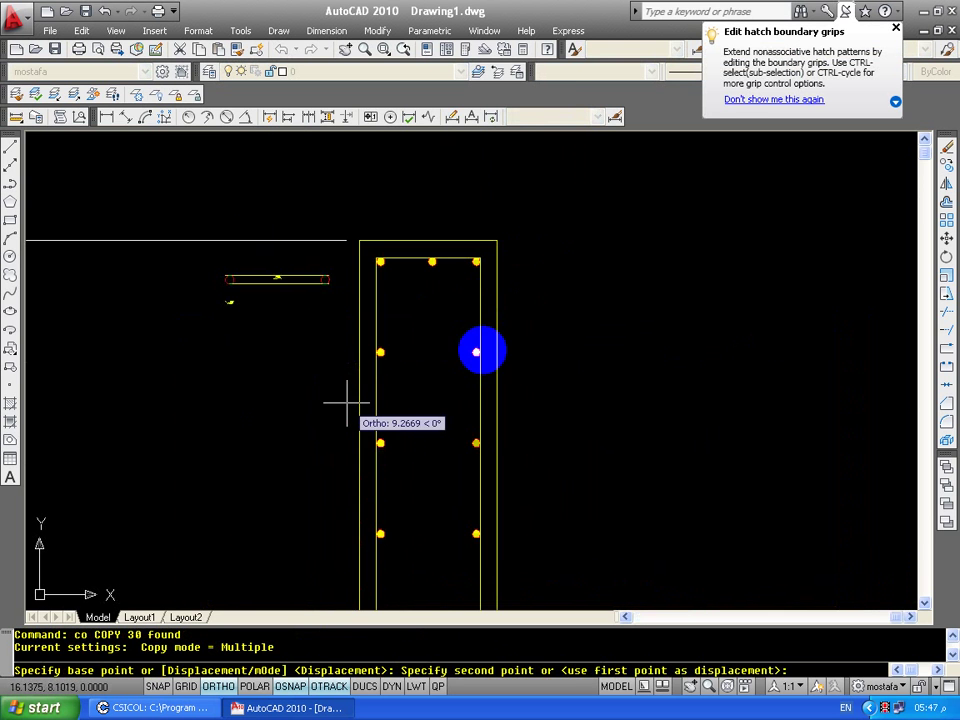
left_click(443, 267)
key("Escape")
Erase the stray object, leftover hatch and top-left bar pieces left by the copy.
scroll(422, 253, "up", 2)
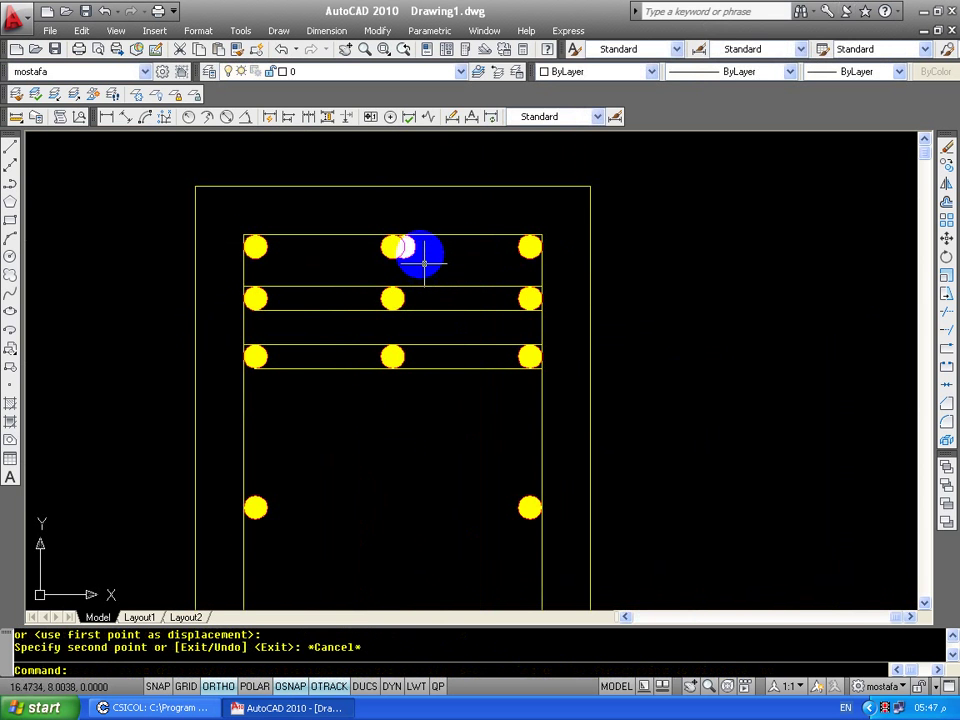
left_click(405, 246)
key("Delete")
left_click_drag(424, 259, 407, 248)
key("Delete")
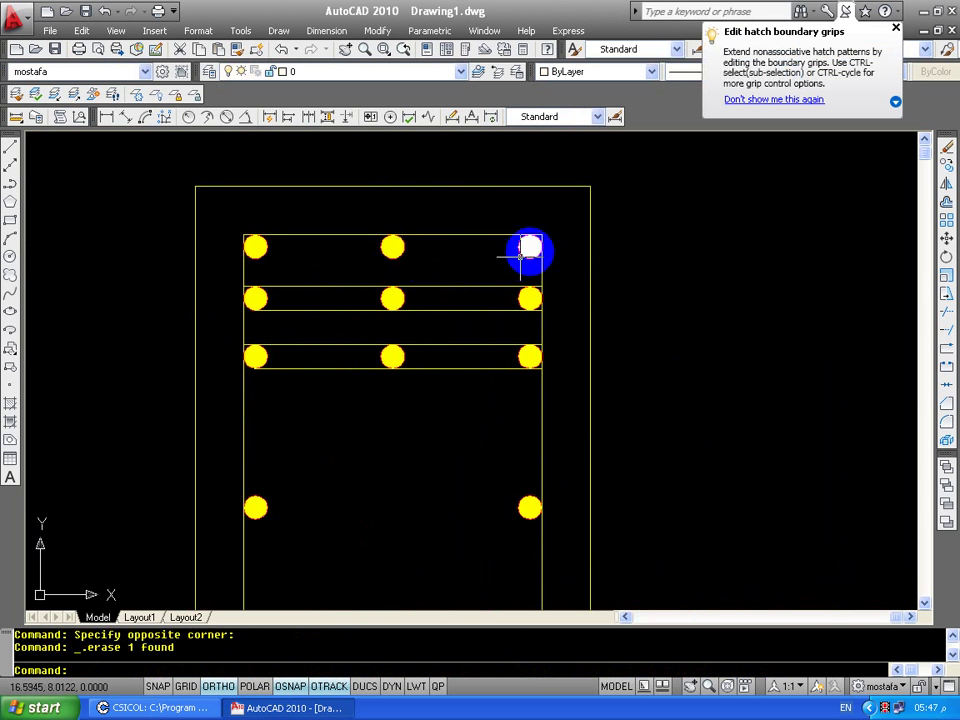
scroll(268, 248, "up", 2)
left_click(204, 268)
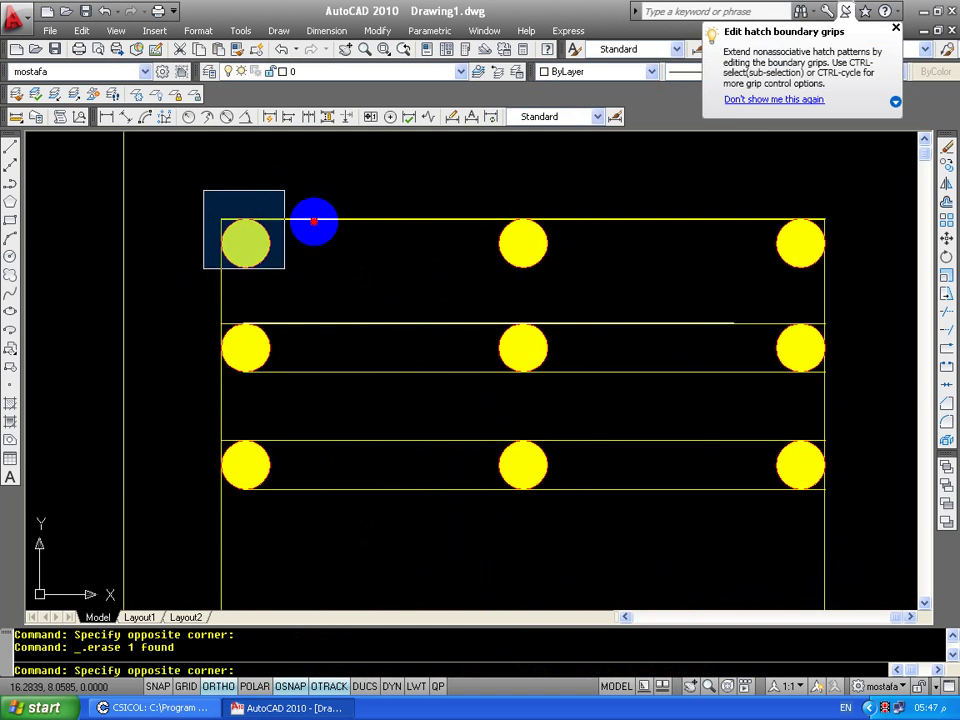
left_click(287, 190)
key("Delete")
mouse_move(600, 257)
middle_mouse_down()
mouse_move(448, 278)
mouse_move(820, 281)
middle_mouse_up()
scroll(617, 214, "down", 4)
middle_click_drag(199, 257, 212, 360)
middle_click(212, 360)
middle_click(212, 360)
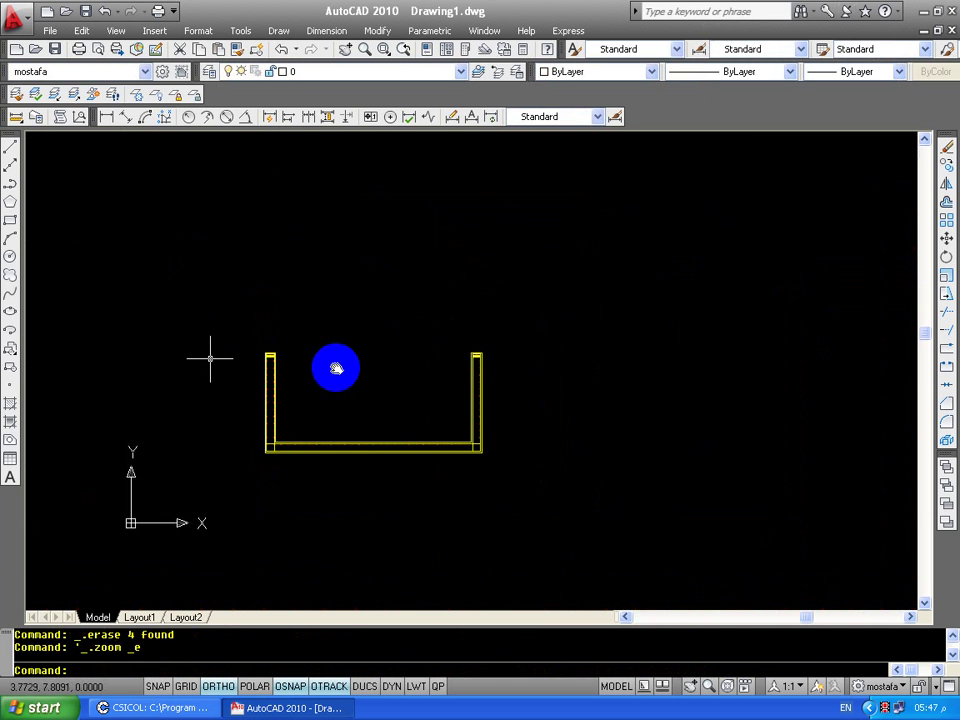
scroll(353, 366, "up", 3)
middle_click_drag(353, 366, 548, 305)
scroll(341, 370, "up", 5)
left_click(341, 364)
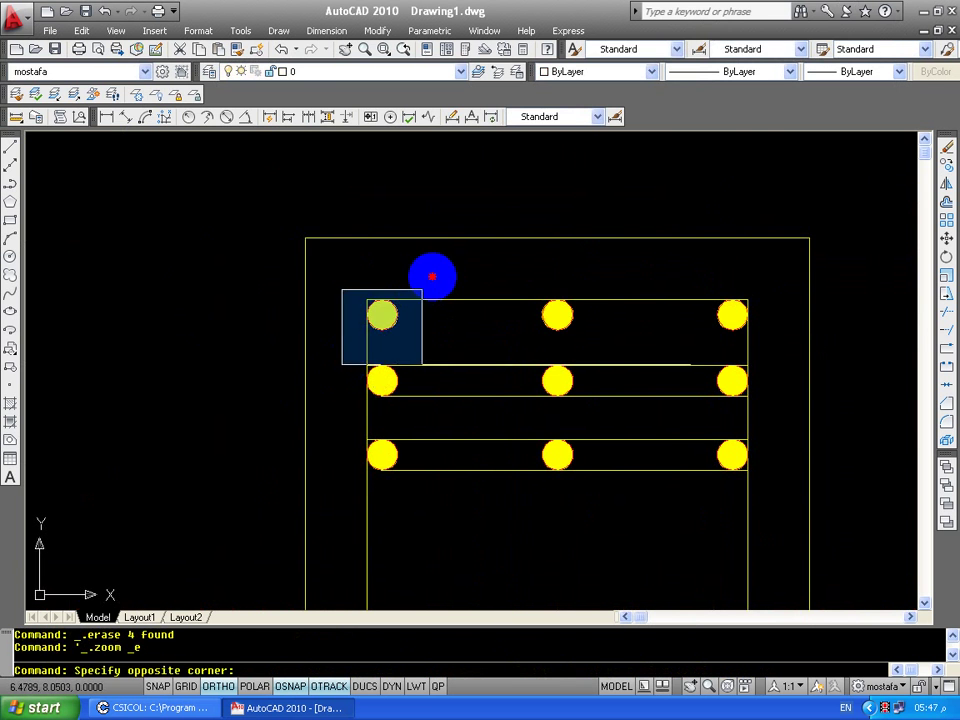
left_click(433, 272)
left_click(684, 342)
left_click(759, 292)
type("c")
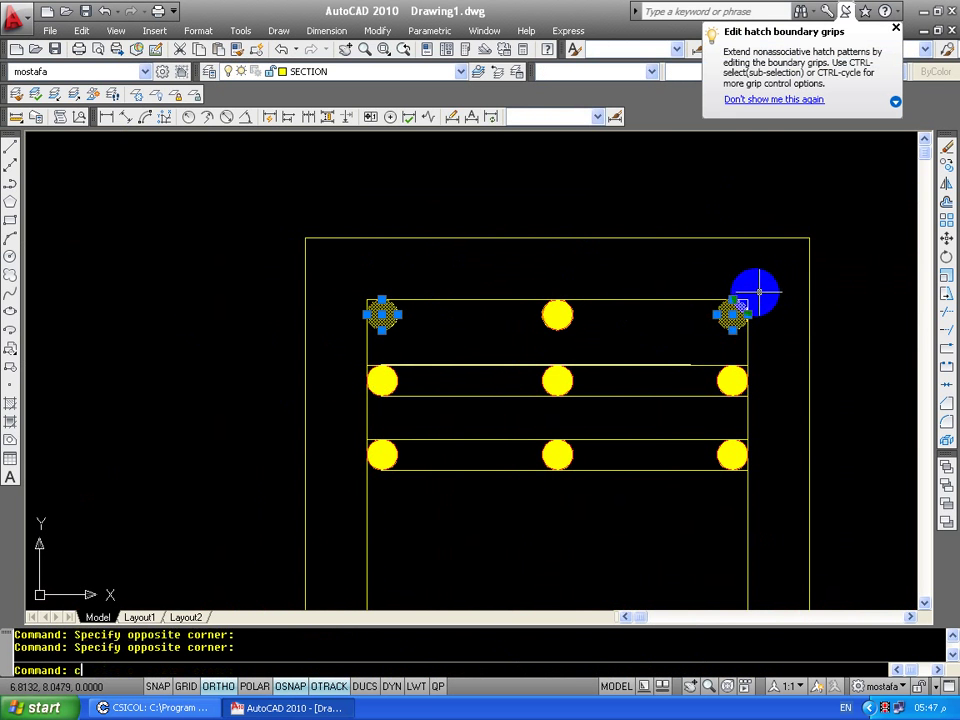
type("o")
key("Return")
left_click(809, 237)
scroll(831, 272, "down", 3)
middle_click_drag(846, 276, 500, 340)
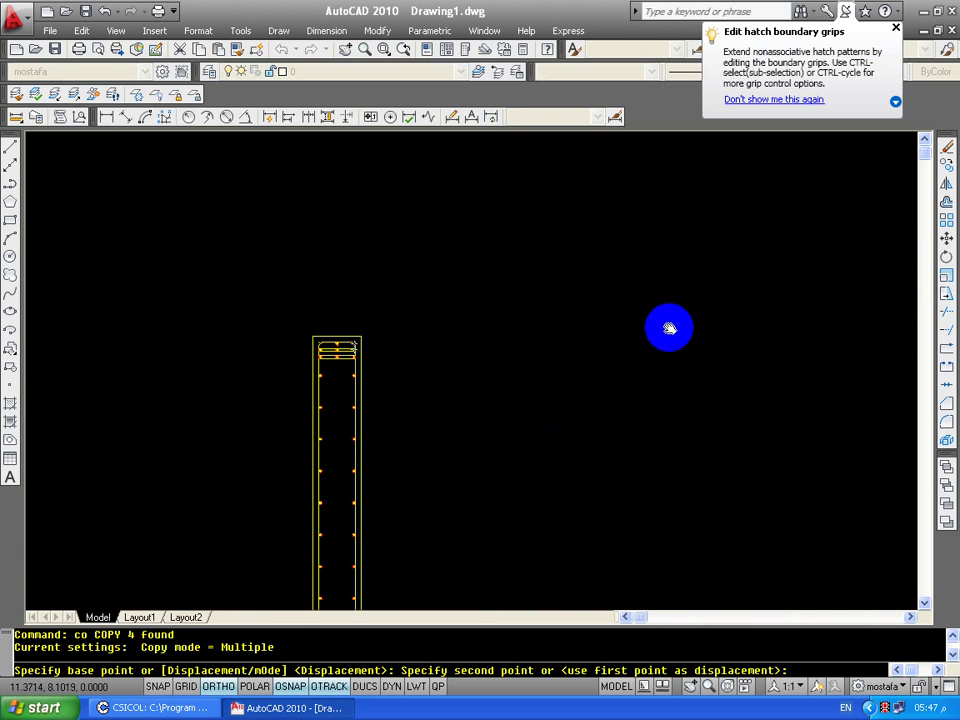
scroll(548, 386, "up", 3)
scroll(539, 386, "down", 2)
scroll(539, 386, "up", 10)
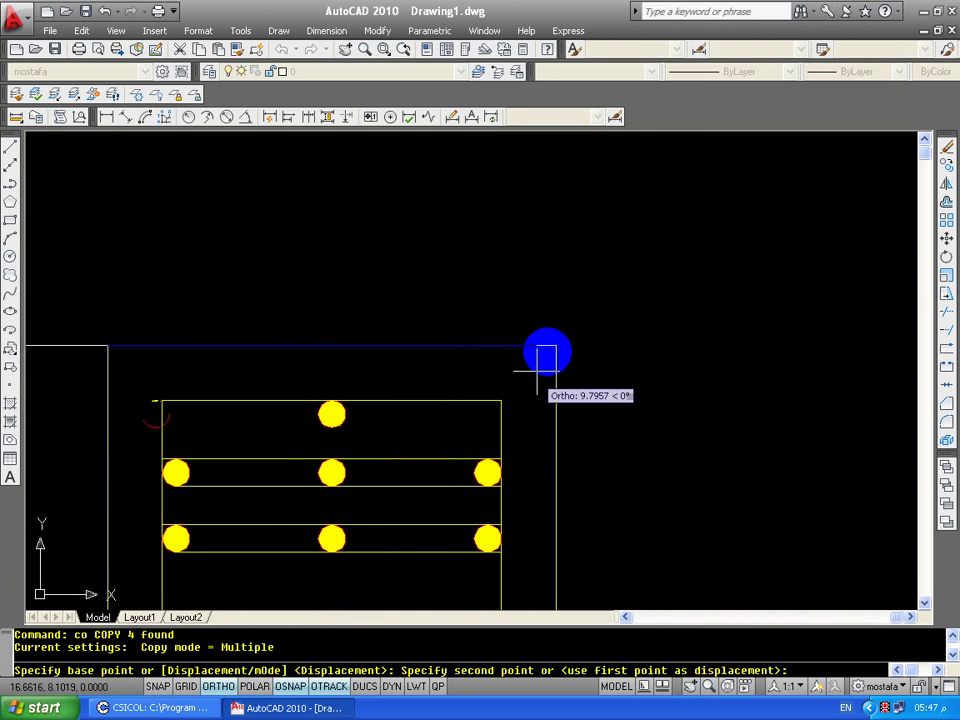
left_click(471, 403)
key("Escape")
scroll(460, 390, "down", 4)
scroll(439, 384, "up", 3)
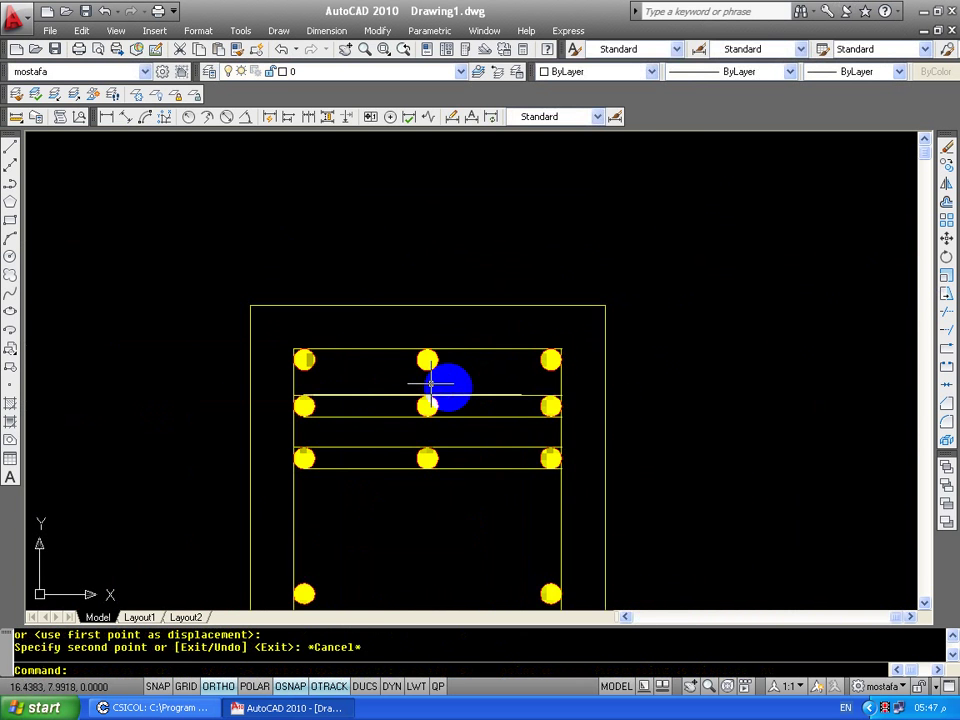
scroll(474, 375, "down", 6)
scroll(540, 300, "down", 7)
scroll(536, 476, "up", 5)
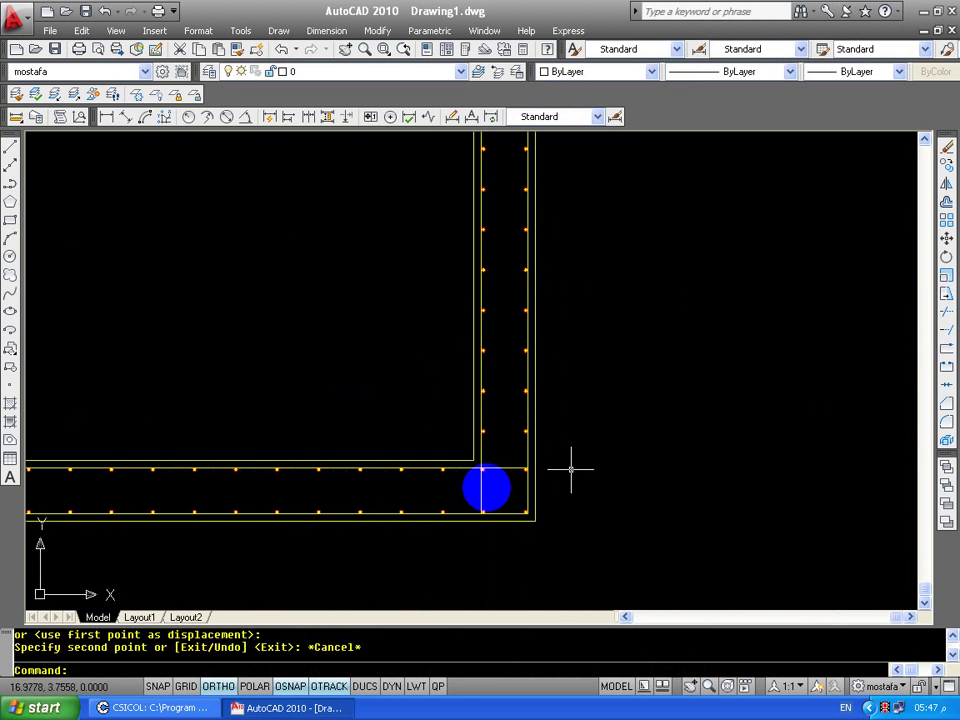
scroll(486, 489, "down", 5)
middle_click_drag(459, 490, 609, 457)
scroll(225, 497, "down", 2)
scroll(257, 433, "up", 6)
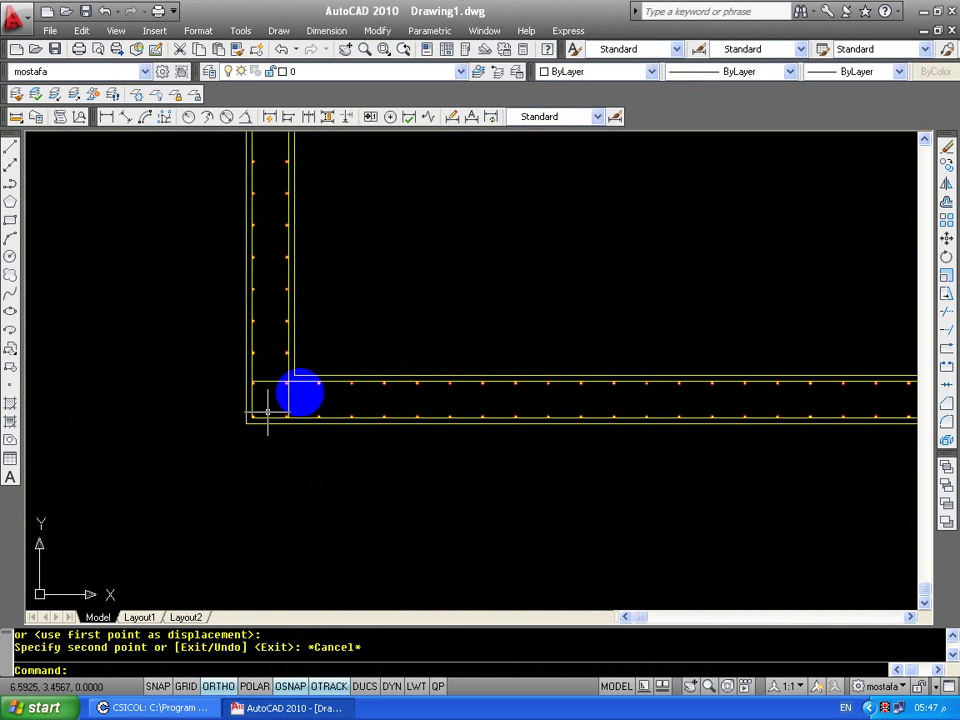
scroll(309, 372, "down", 6)
scroll(306, 330, "up", 3)
scroll(435, 244, "down", 5)
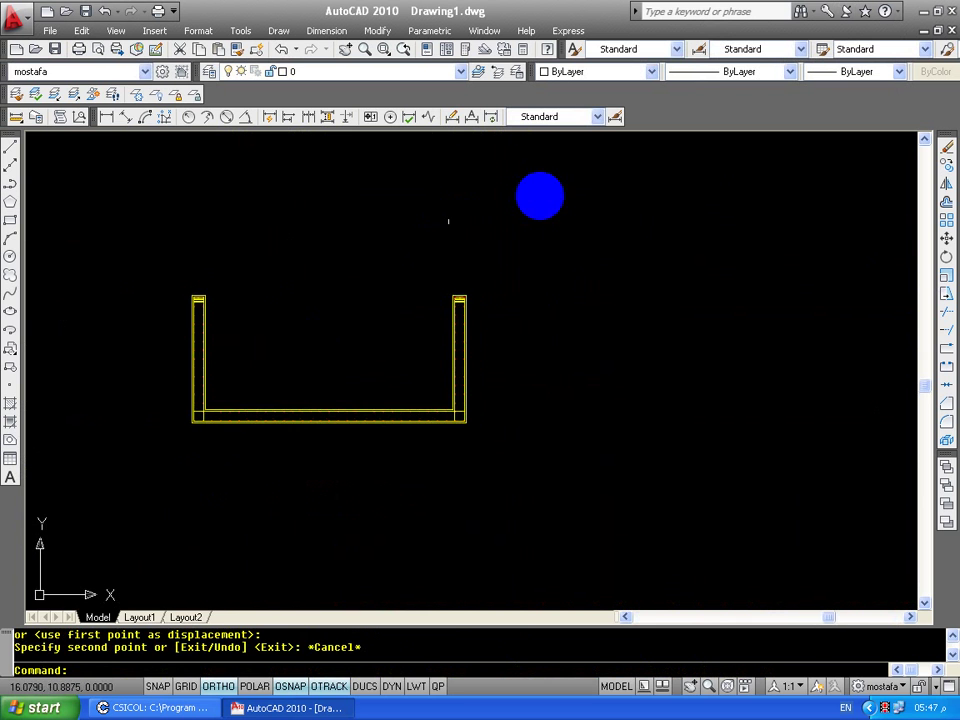
left_click(536, 204)
left_click(422, 236)
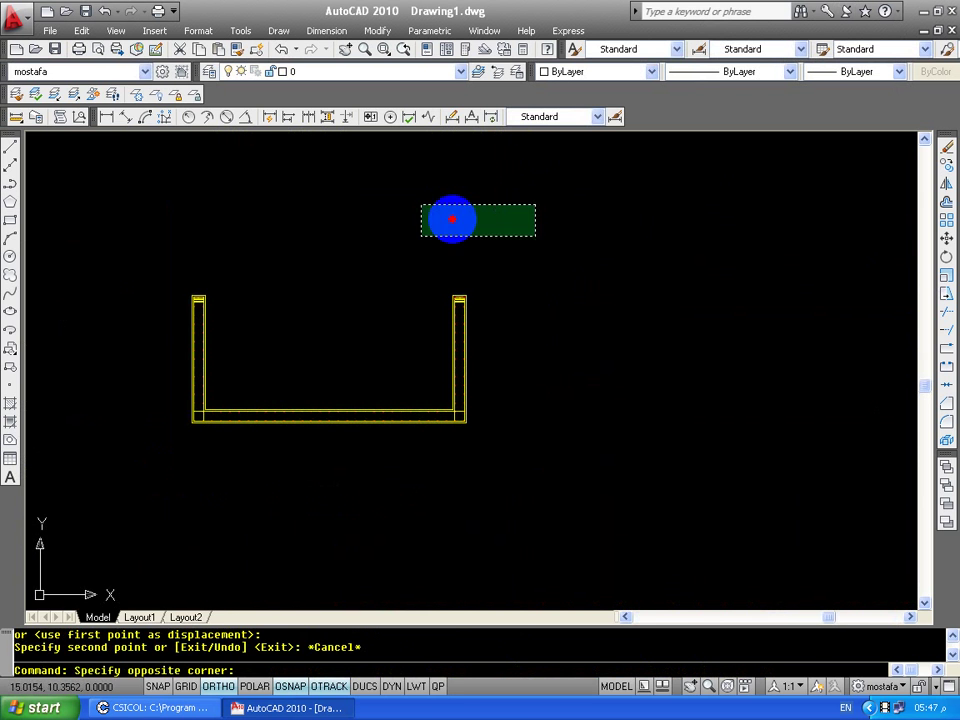
Open the recent drawing PROJECT and zoom to the core 2 detail.
left_click(49, 31)
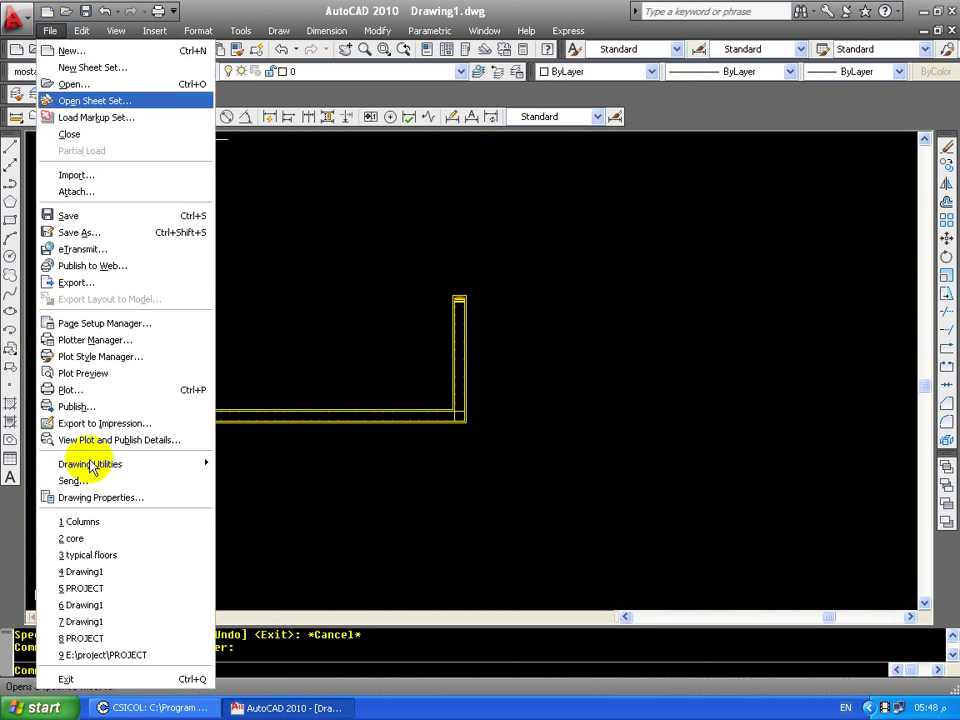
left_click(85, 638)
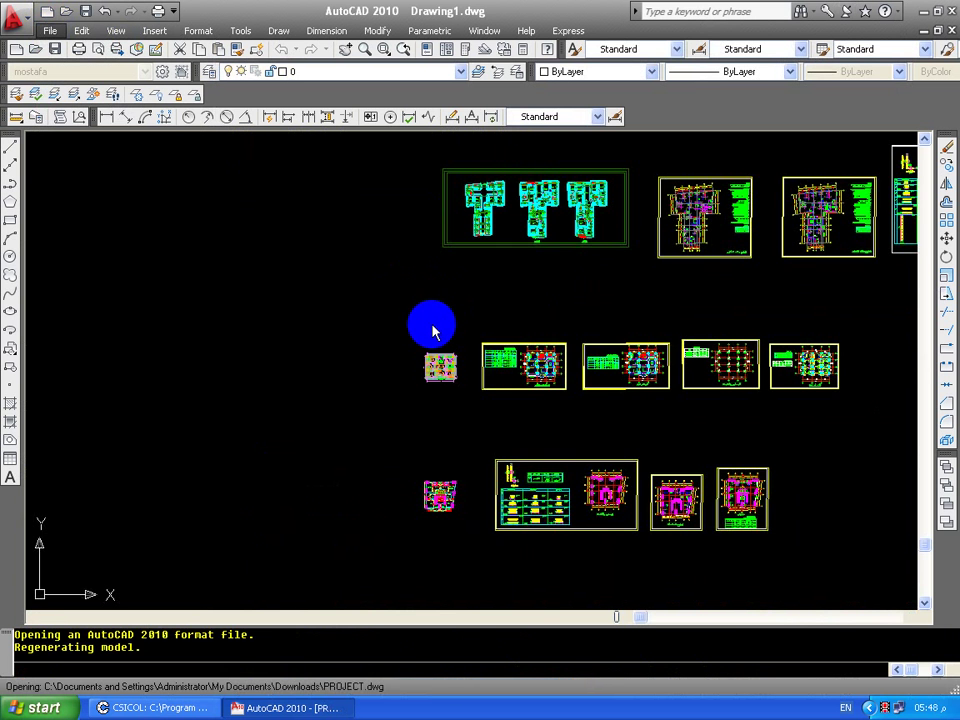
scroll(512, 268, "down", 2)
scroll(390, 246, "up", 3)
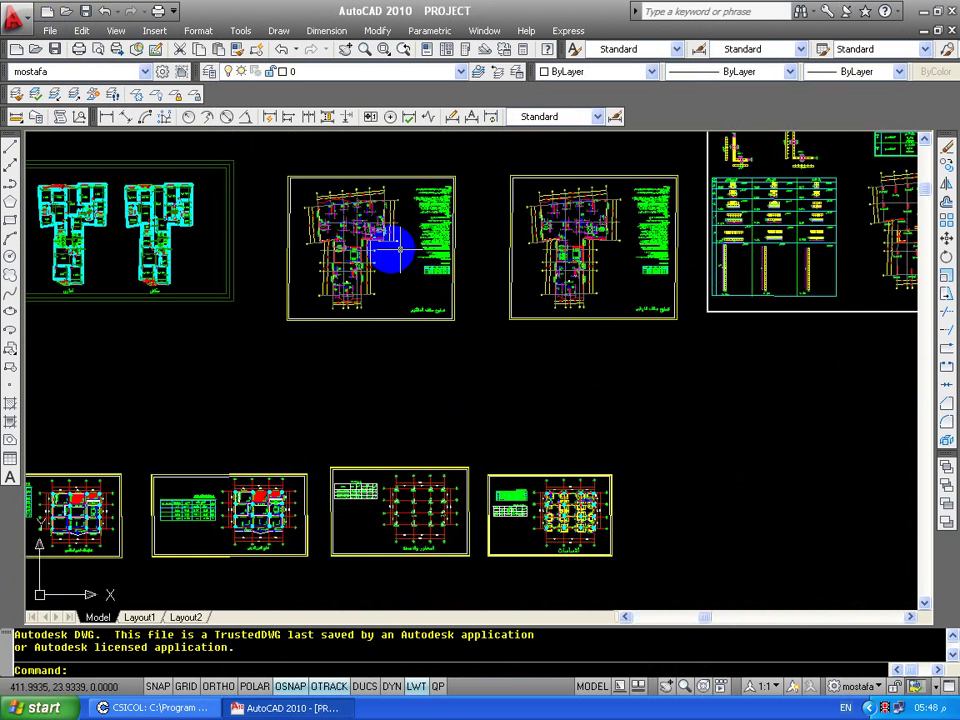
scroll(424, 253, "down", 3)
scroll(396, 246, "up", 3)
scroll(493, 240, "up", 3)
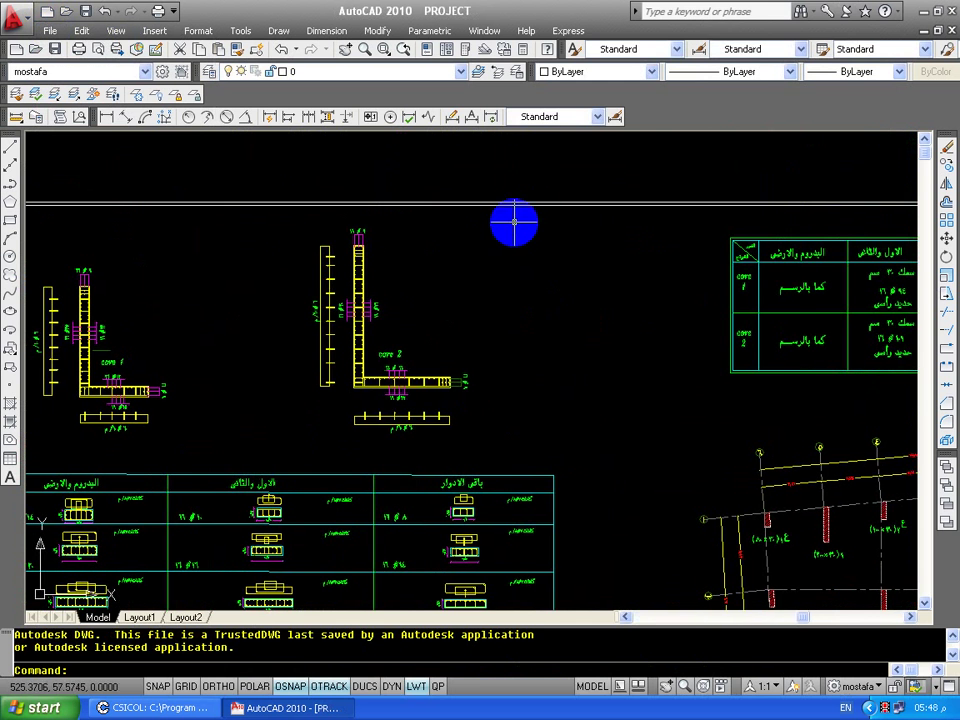
Copy the whole core 2 column detail (458 objects) and switch back to Drawing1.
left_click(536, 216)
left_click(291, 451)
key("ctrl+c")
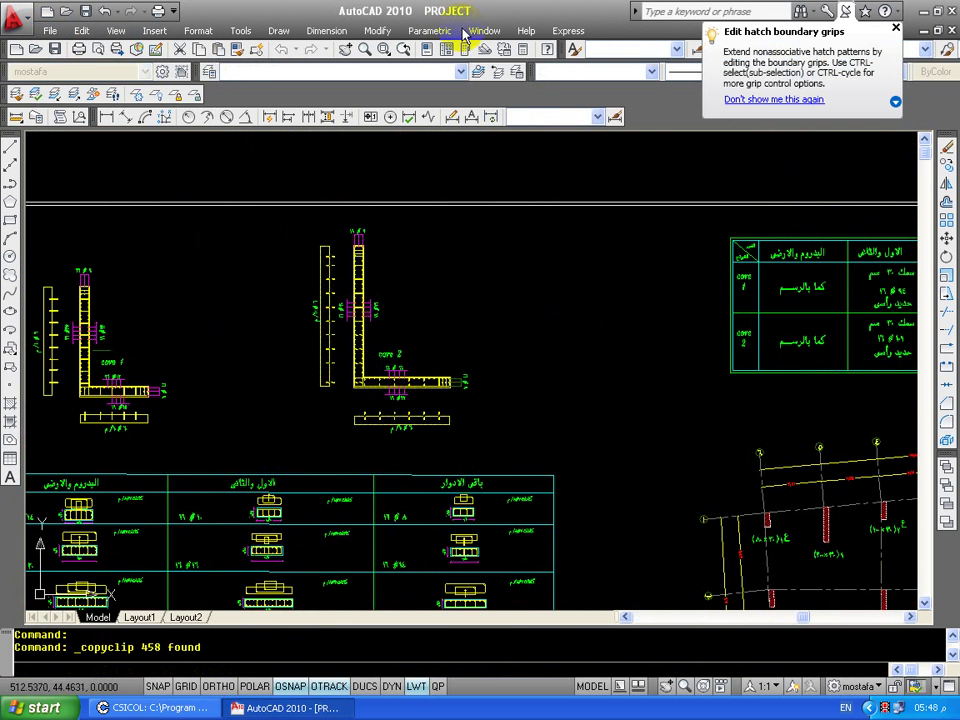
left_click(484, 30)
left_click(490, 189)
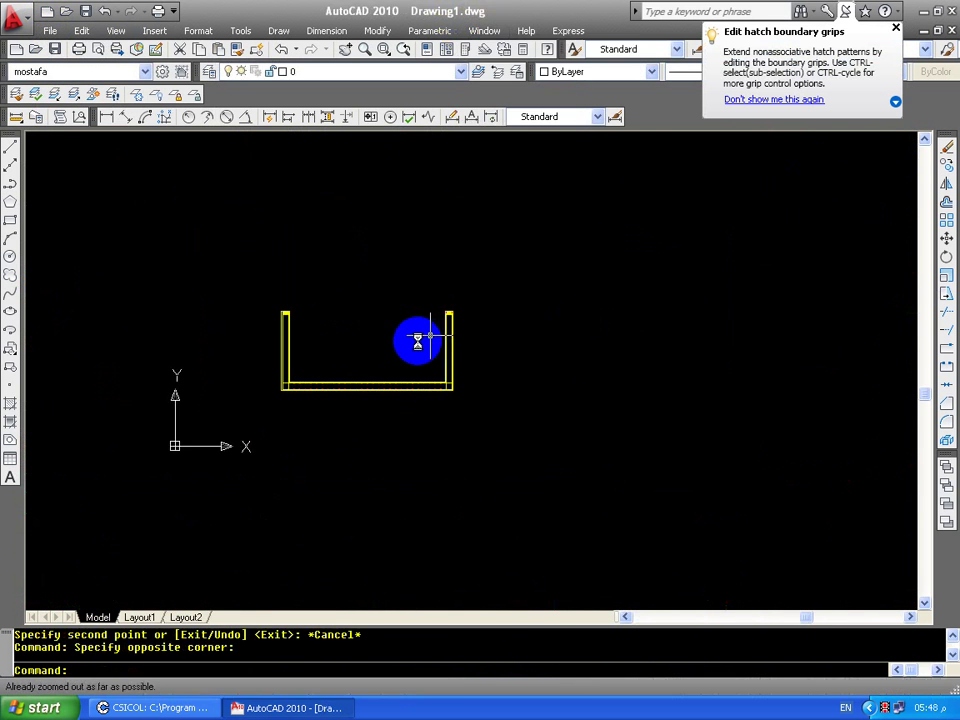
Paste the core 2 column detail into Drawing1 beside the U-wall.
key("ctrl+v")
key("Escape")
scroll(515, 343, "up", 1)
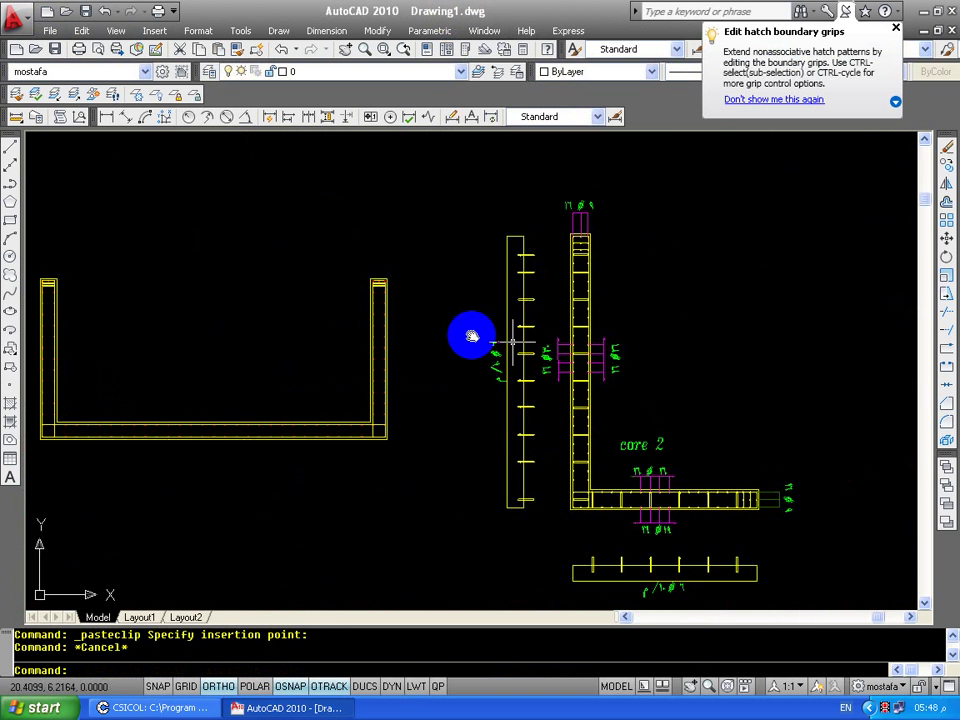
scroll(471, 336, "up", 2)
scroll(388, 236, "up", 2)
scroll(438, 289, "up", 1)
Copy the column-top label and bar lines and paste them above the wall's right end.
left_click(480, 266)
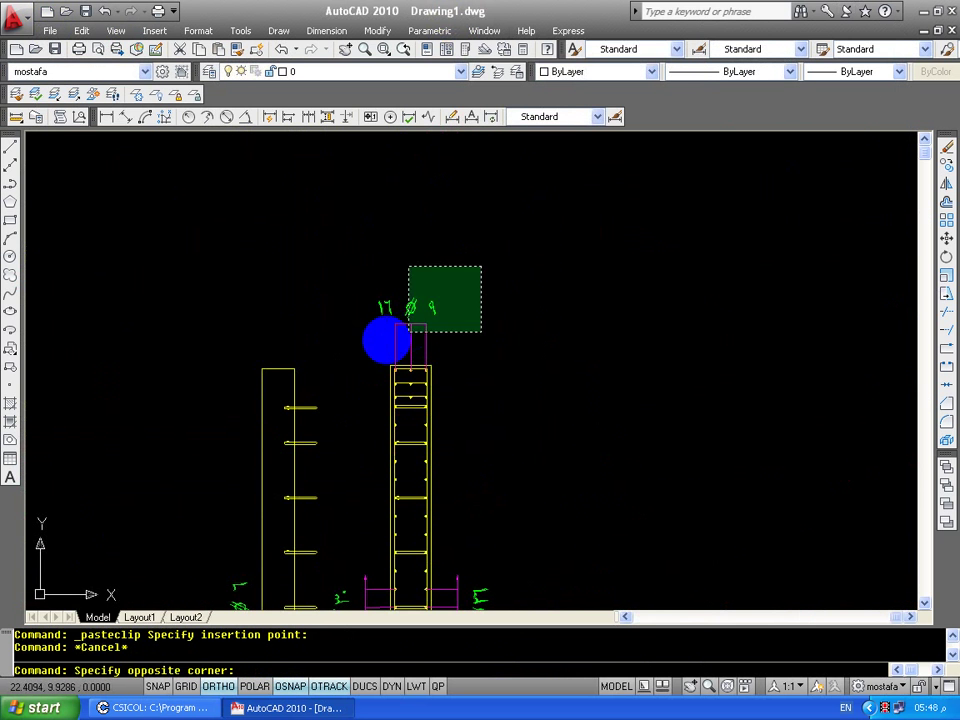
left_click(386, 340)
key("ctrl+c")
key("ctrl+v")
middle_click_drag(246, 328, 407, 326)
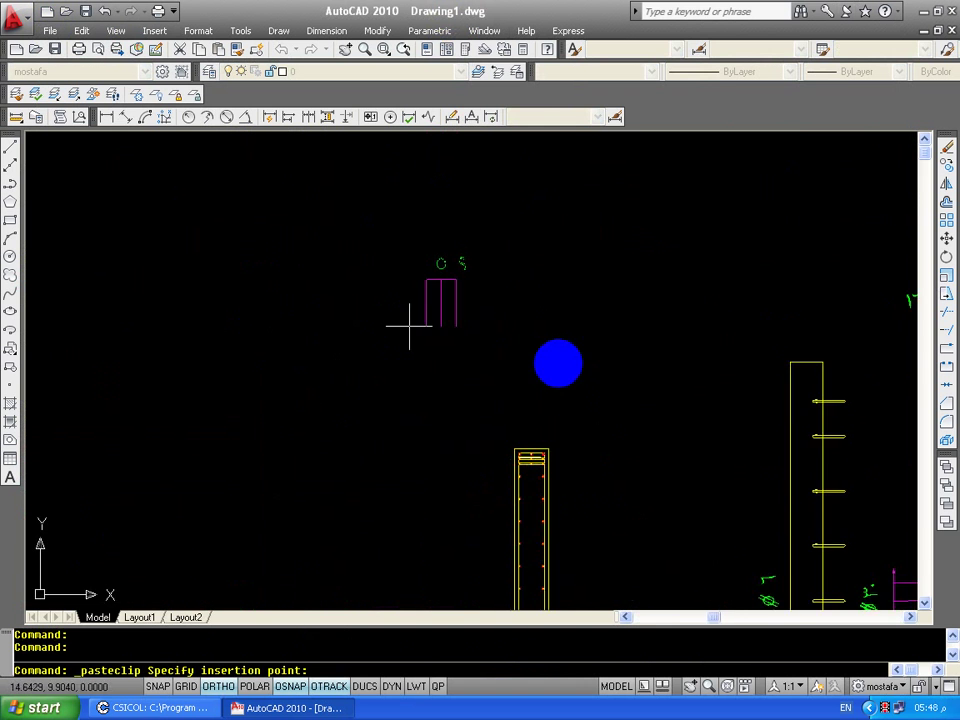
scroll(679, 448, "up", 3)
middle_click_drag(679, 448, 397, 413)
left_click(509, 323)
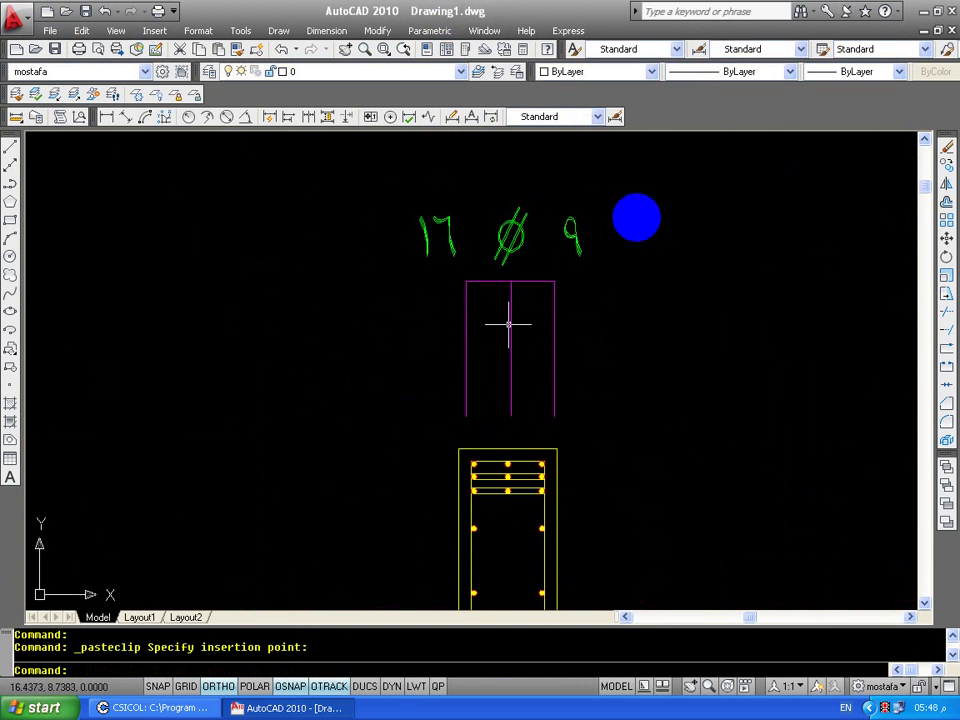
Select the pasted label and bar lines and start moving them with M.
left_click(549, 236)
left_click(365, 319)
type("m")
key("Return")
scroll(492, 413, "up", 4)
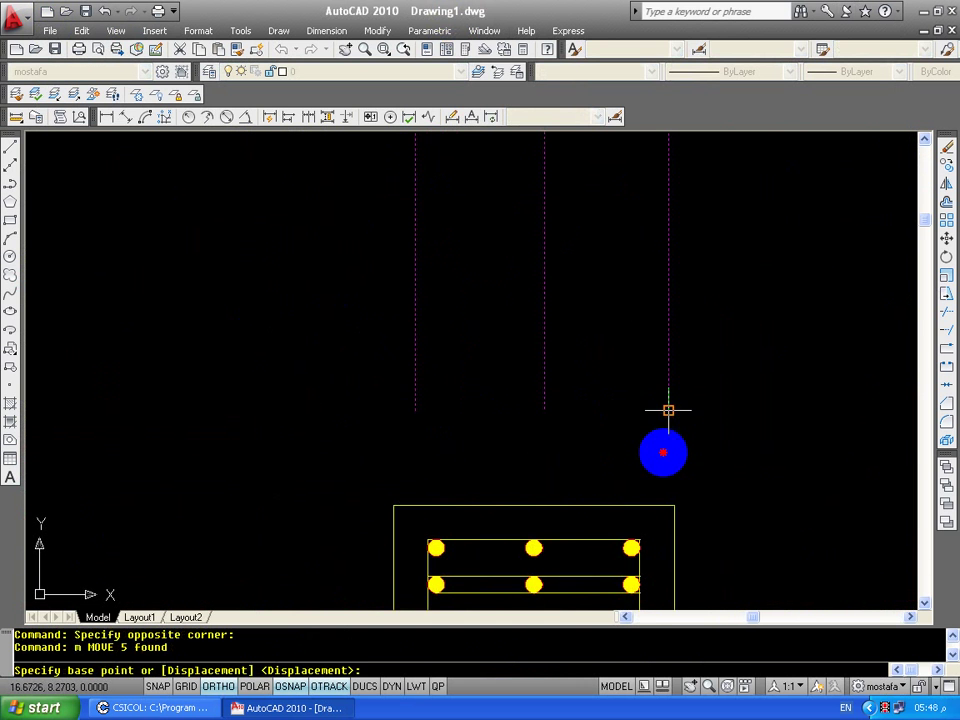
Set the label and bars over the wall end's rebar and align the middle magenta line.
left_click(668, 410)
middle_click_drag(668, 410, 611, 288)
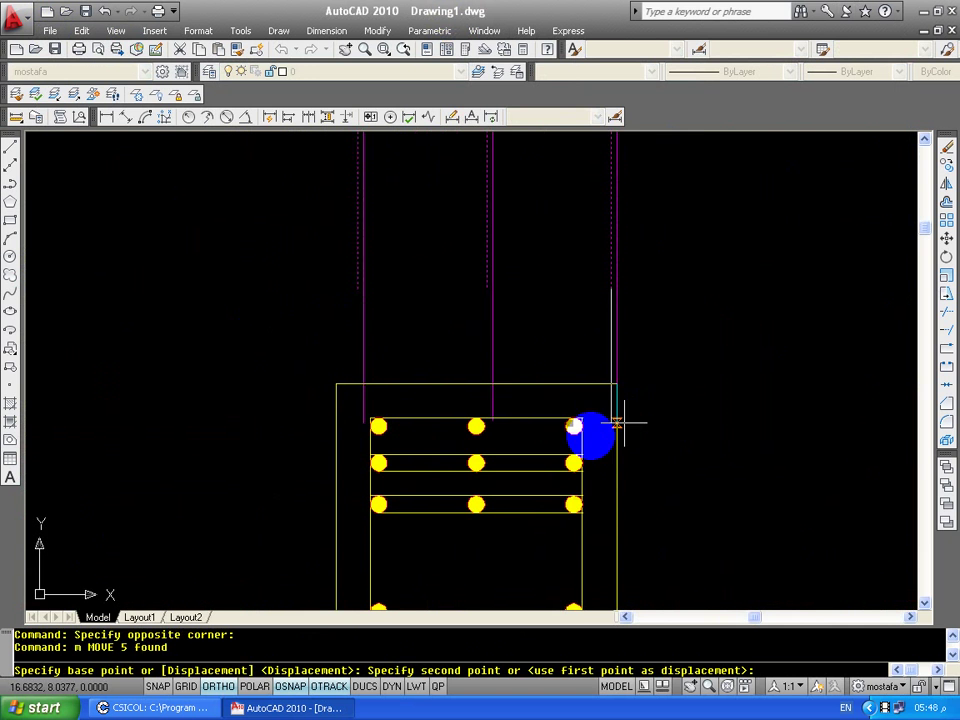
left_click(573, 504)
left_click_drag(440, 495, 485, 486)
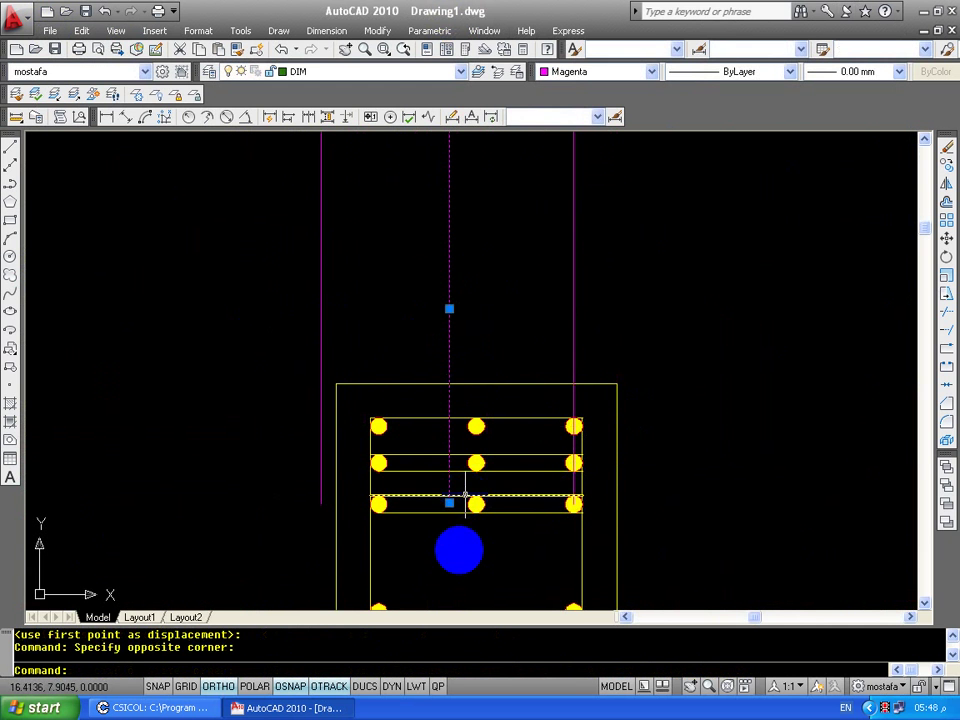
key("Return")
left_click(449, 503)
left_click(476, 504)
Move the left magenta bar line onto the left rebar dots.
left_click(320, 279)
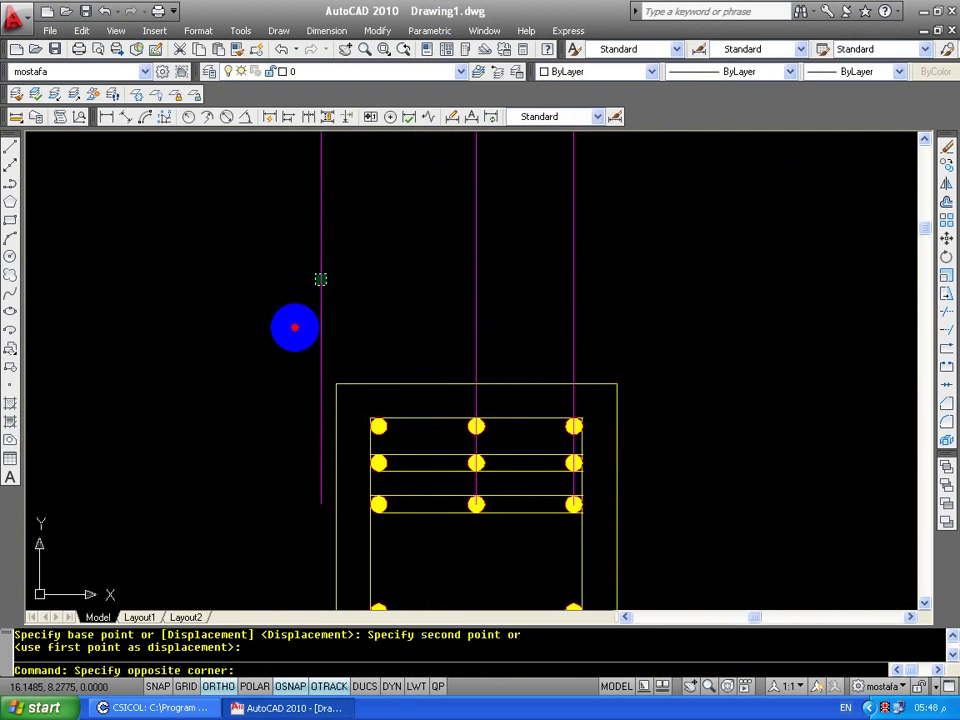
left_click(295, 327)
key("Return")
left_click(320, 503)
left_click(378, 504)
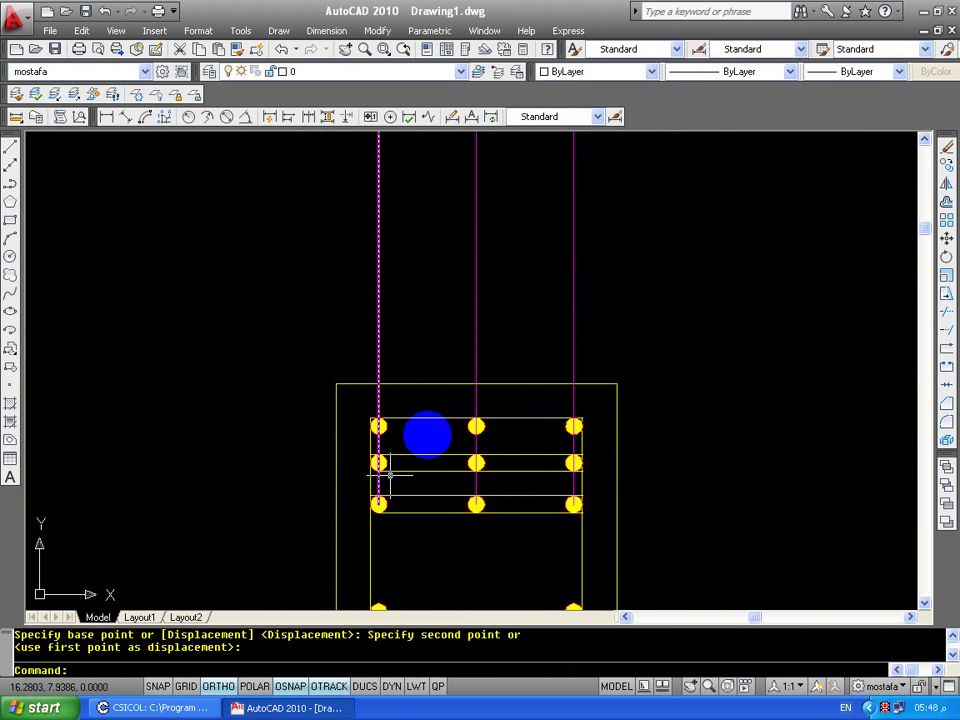
Trim the magenta bar line ends at the top line.
scroll(440, 420, "down", 4)
scroll(412, 380, "up", 5)
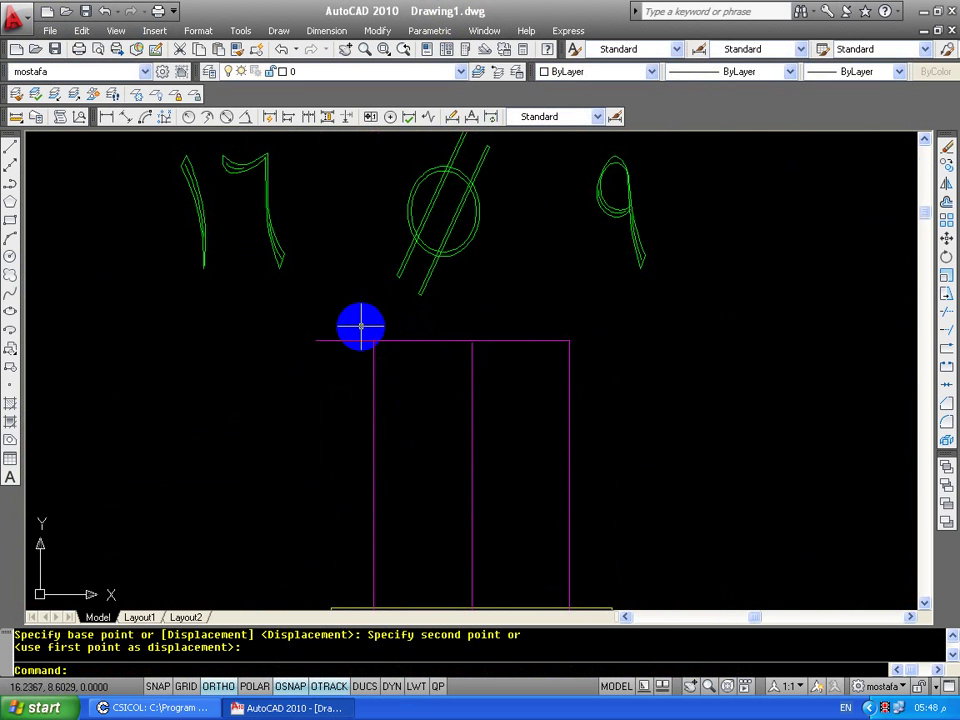
type("tr")
key("Return")
key("Return")
left_click_drag(345, 315, 345, 403)
scroll(325, 357, "down", 2)
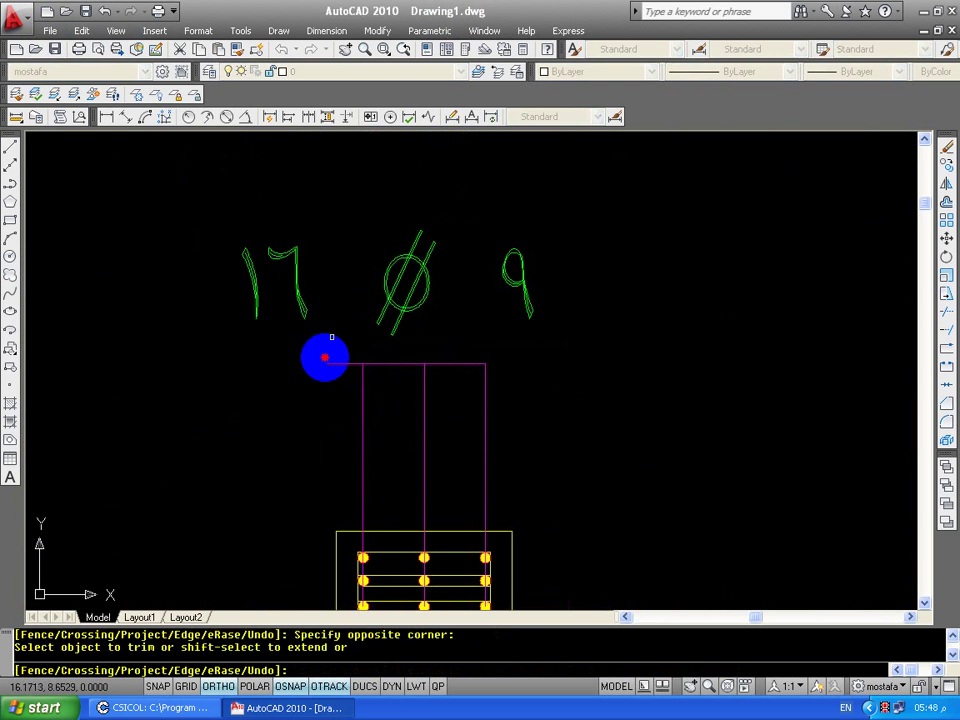
left_click(340, 364)
key("Escape")
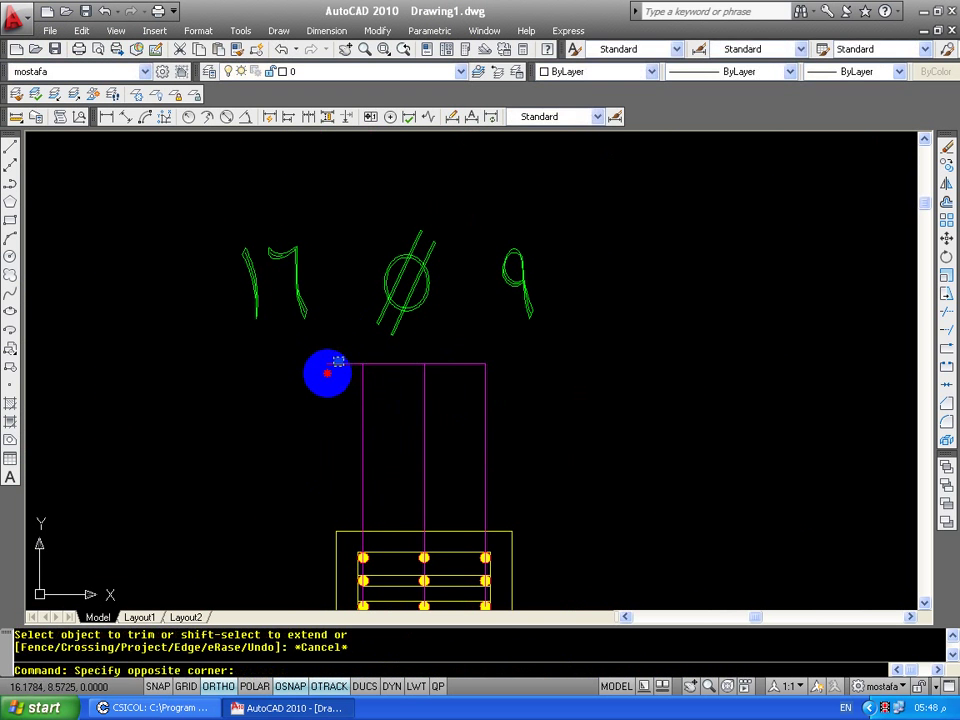
left_click(338, 361)
left_click(328, 364)
key("Escape")
Copy the column-top label and bar lines onto the U-wall's left end.
scroll(332, 366, "down", 3)
scroll(334, 383, "down", 2)
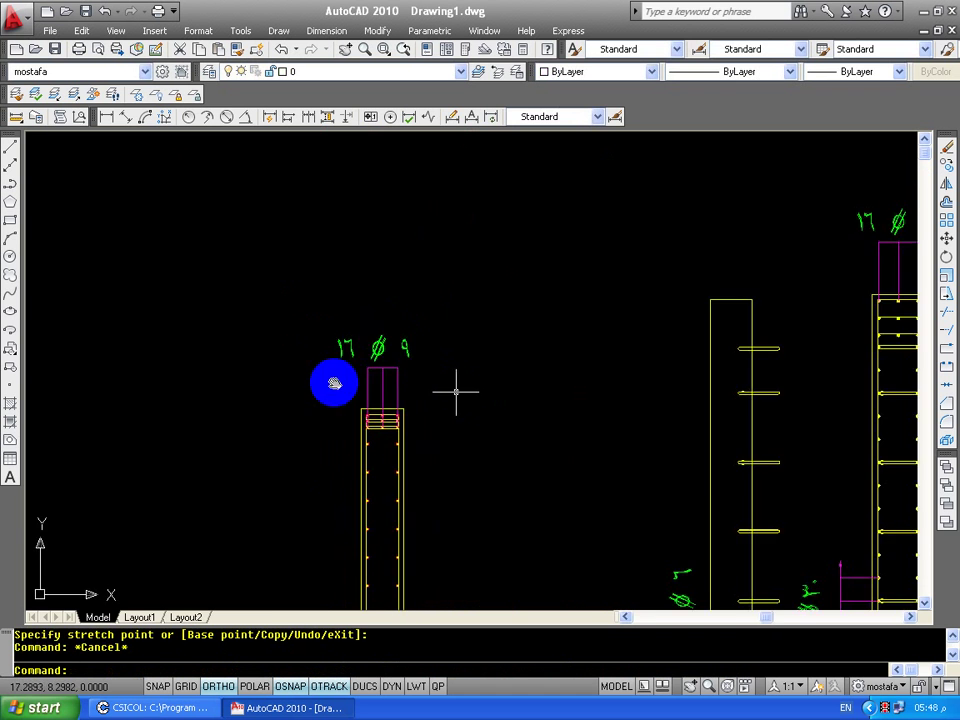
scroll(336, 354, "down", 2)
scroll(375, 281, "down", 2)
left_click_drag(375, 281, 292, 330)
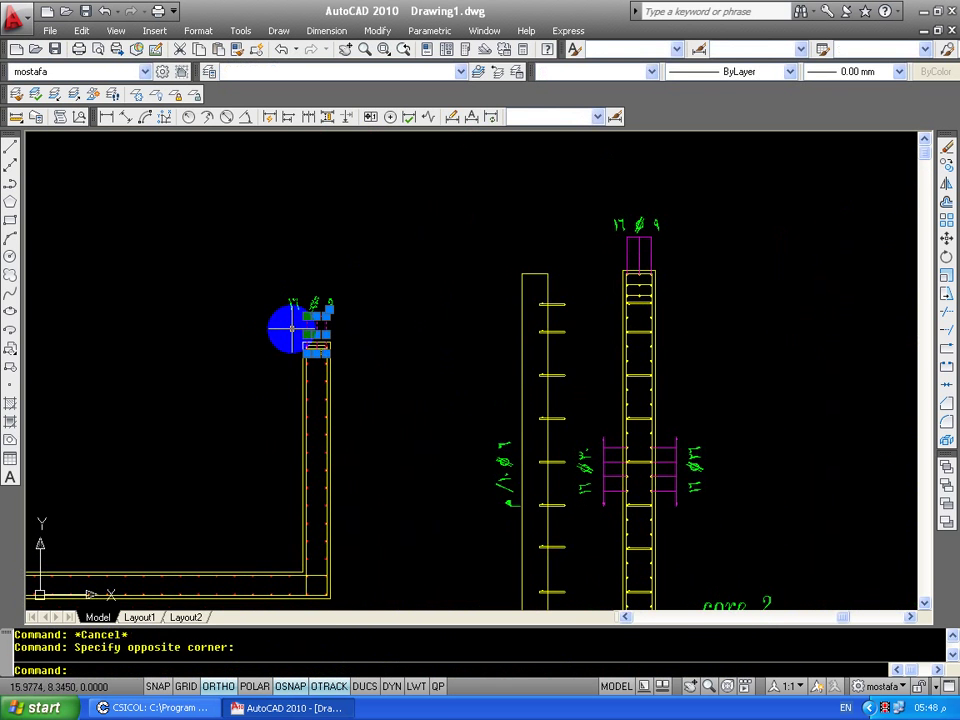
key("ctrl+c")
key("ctrl+v")
middle_click_drag(414, 330, 300, 317)
left_click(286, 306)
Window-select the new label and bars and copy them toward the middle of the wall.
left_click(392, 219)
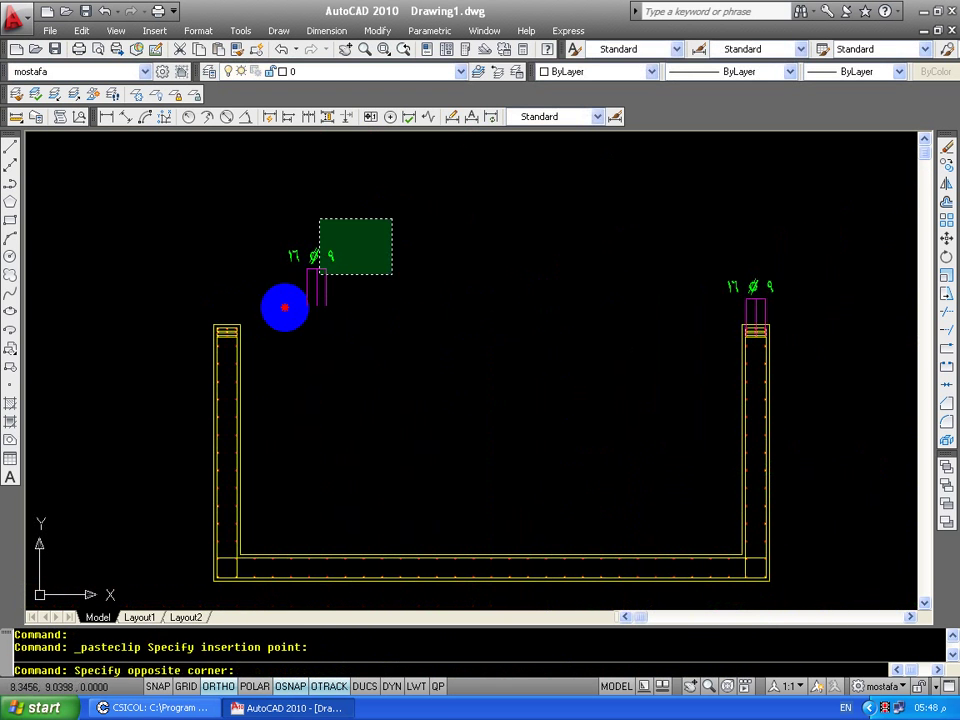
left_click(285, 307)
type("o")
key("Return")
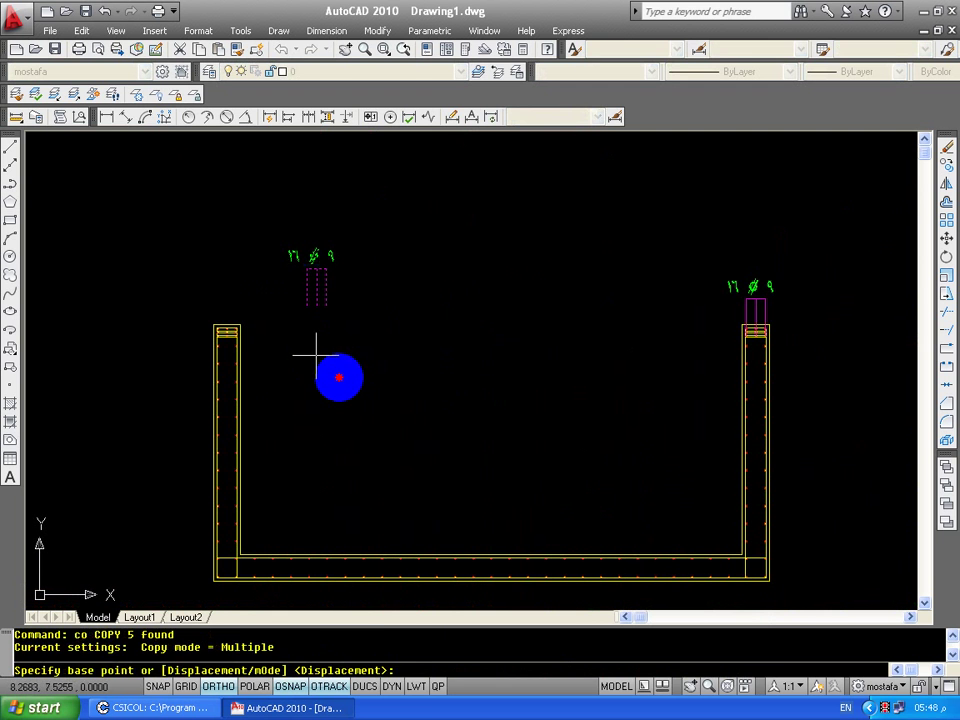
left_click(315, 354)
left_click(447, 354)
key("Escape")
Try rotating the middle label copy, then cancel and delete that copy.
left_click_drag(529, 182, 419, 336)
type("r")
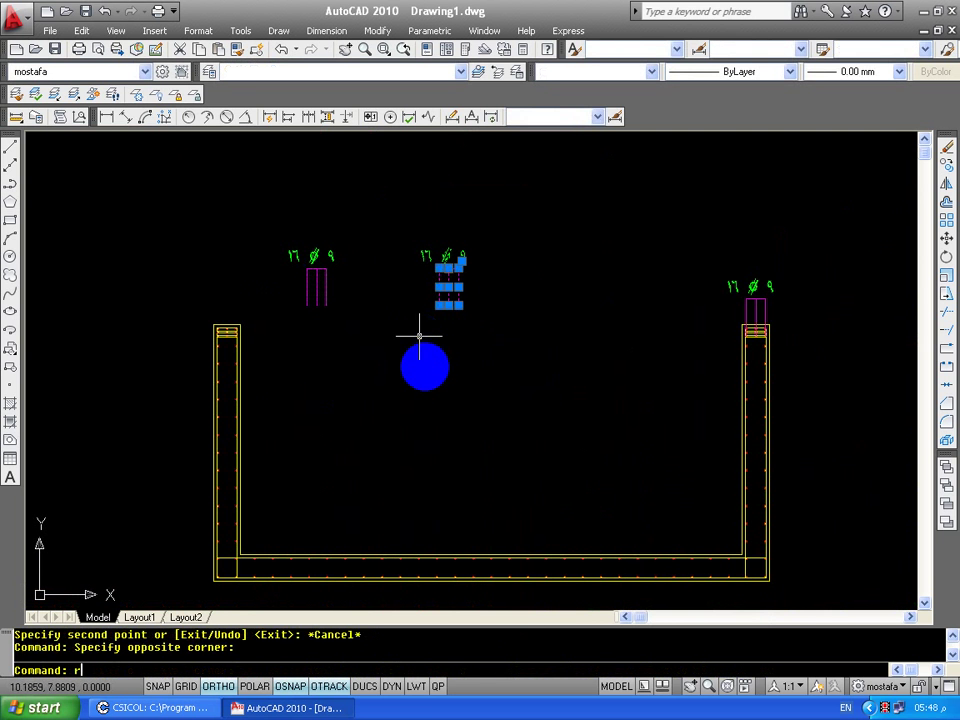
type("o")
key("Return")
left_click(415, 368)
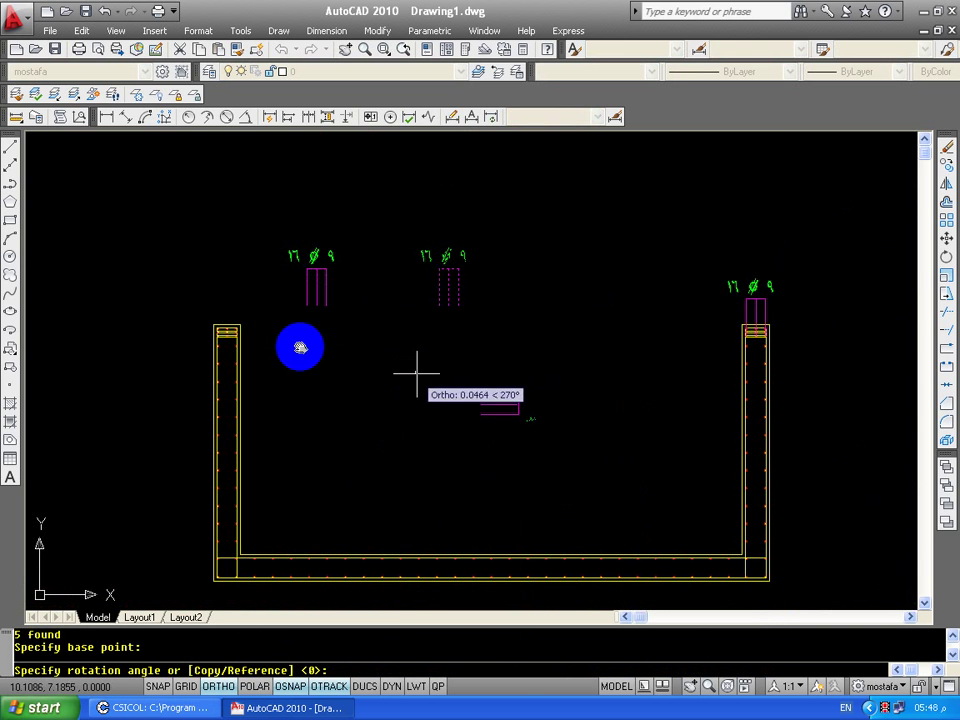
scroll(414, 370, "down", 4)
mouse_move(410, 356)
middle_mouse_down()
mouse_move(358, 354)
mouse_move(393, 359)
middle_mouse_up()
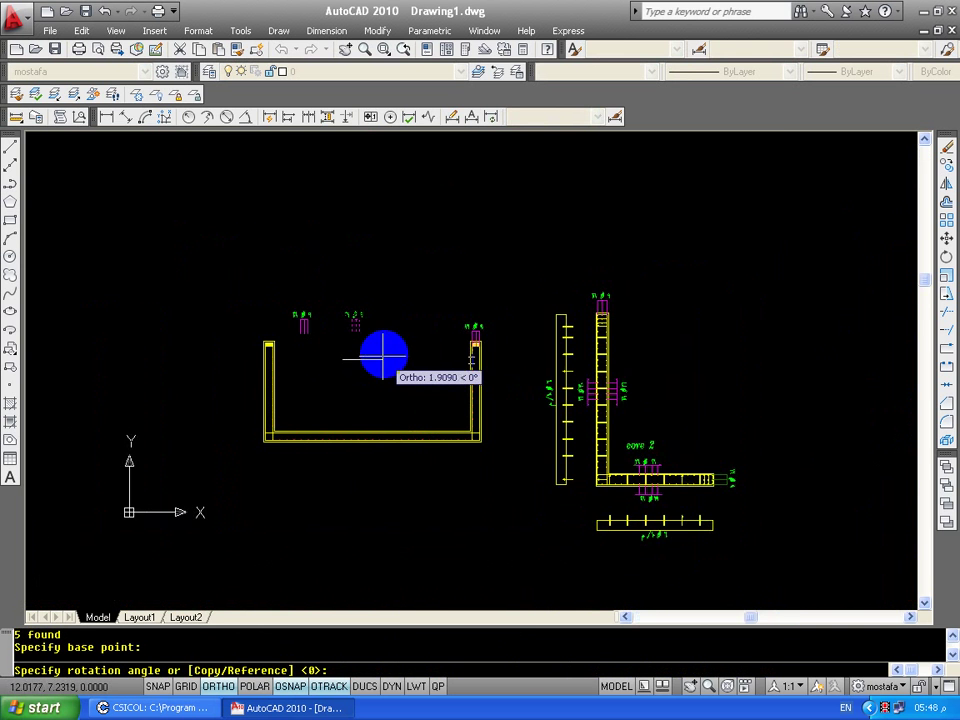
key("Escape")
scroll(388, 356, "up", 3)
left_click_drag(356, 321, 257, 350)
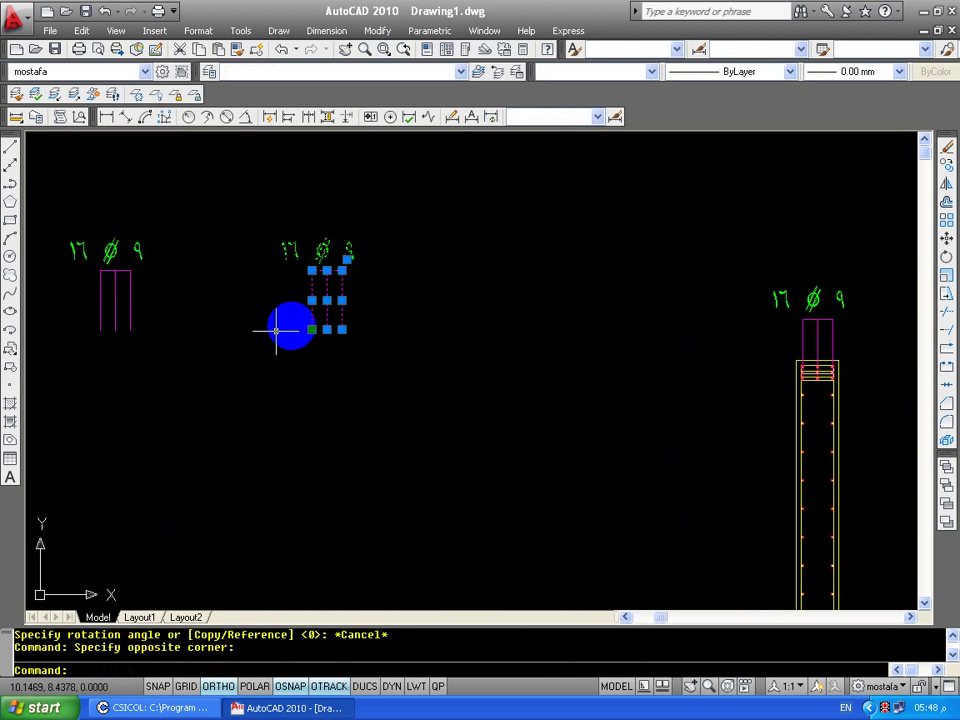
key("Delete")
Copy the remaining top-bar label group onto the U-wall leg.
left_click_drag(400, 205, 306, 289)
type("o")
key("Return")
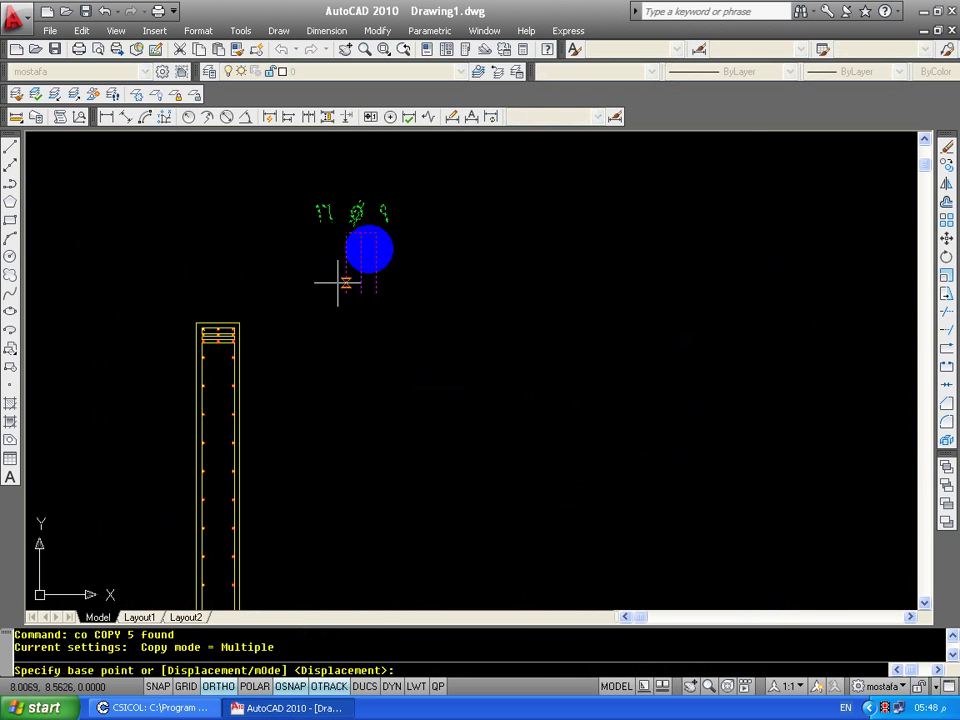
left_click(376, 284)
scroll(200, 347, "up", 5)
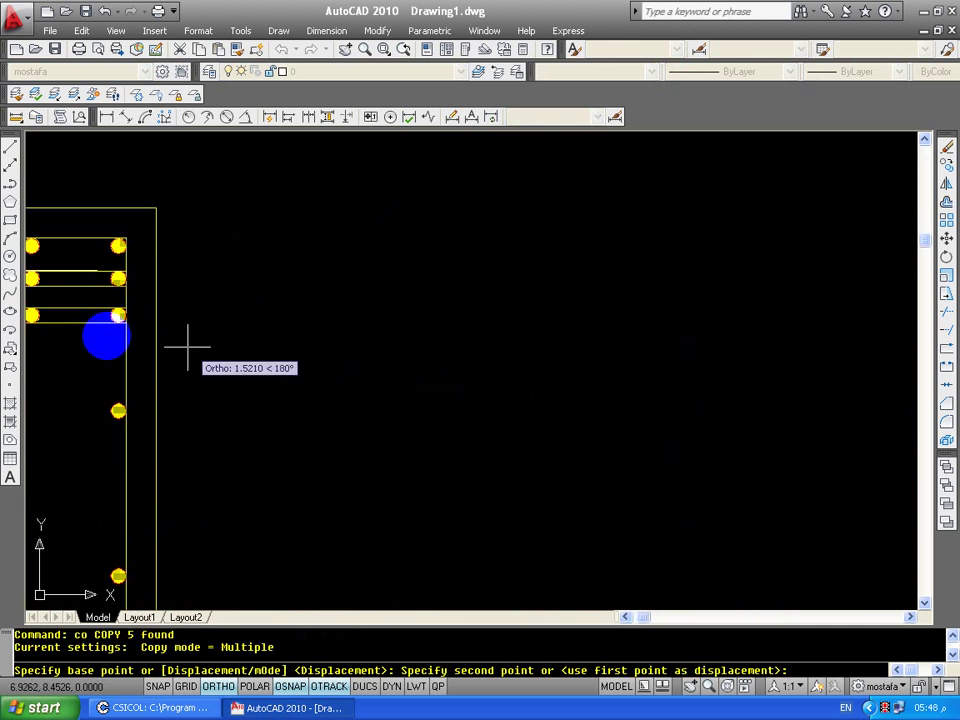
left_click(118, 316)
scroll(403, 347, "down", 3)
scroll(403, 347, "down", 2)
key("Escape")
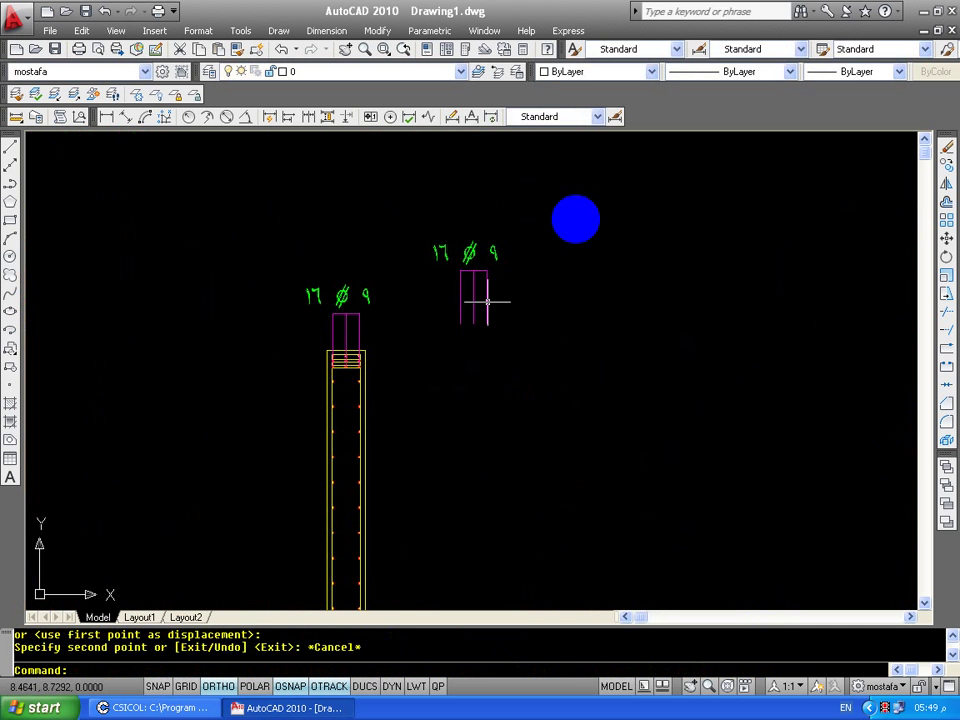
Erase the misplaced extra label group copy.
left_click_drag(574, 216, 410, 345)
key("Delete")
scroll(323, 313, "down", 3)
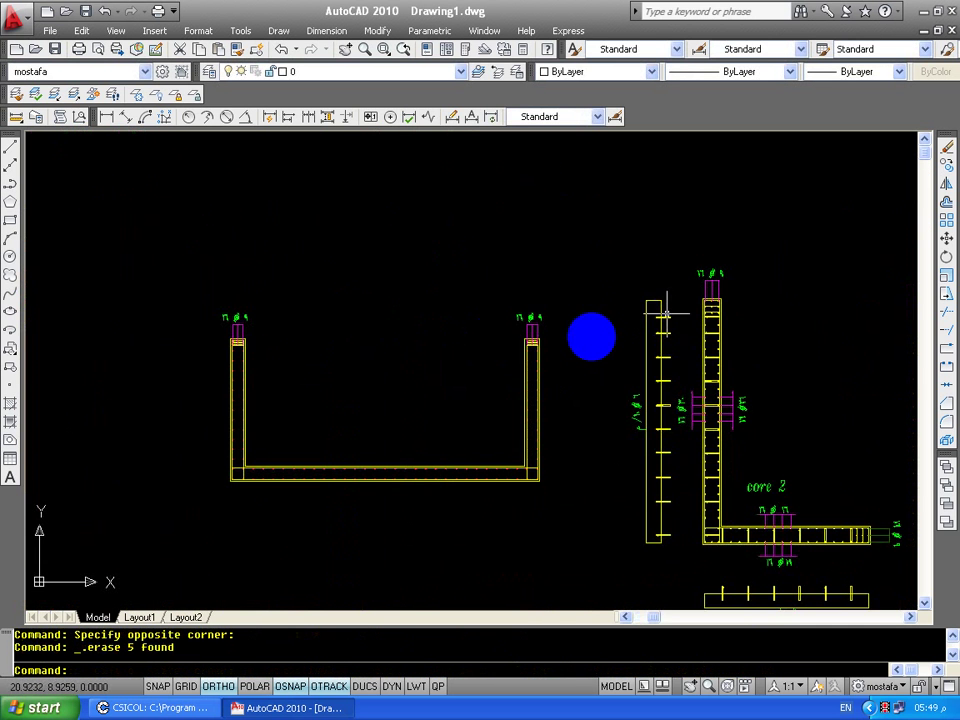
Copy core 2's side-bar label with Ctrl+C/Ctrl+V and paste it beside the U-wall's left leg.
scroll(591, 337, "up", 2)
scroll(583, 403, "up", 3)
left_click(502, 210)
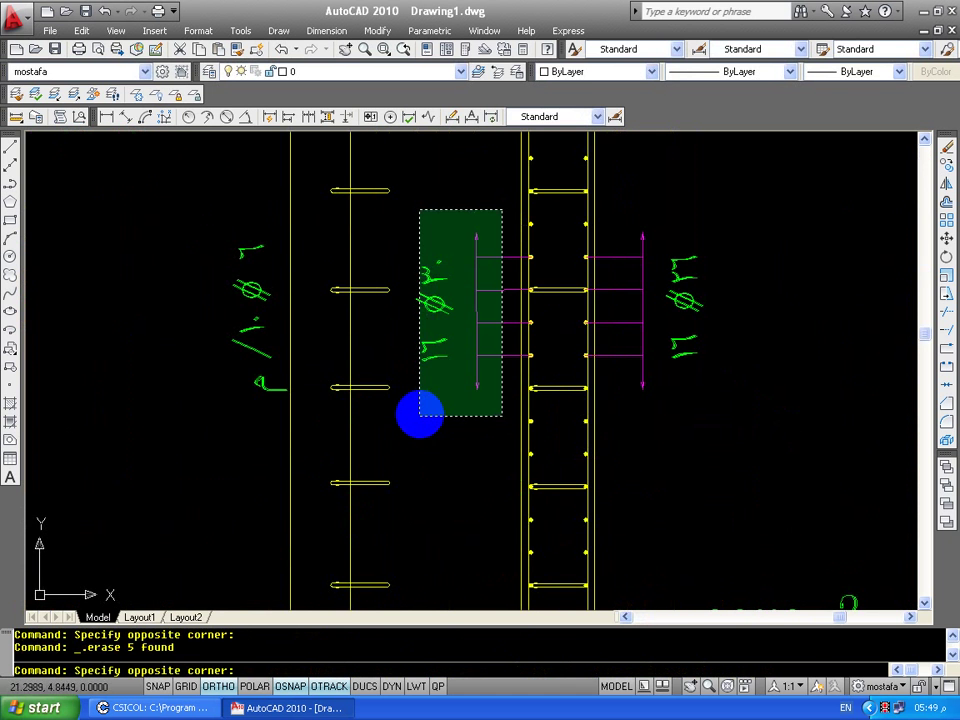
left_click(418, 408)
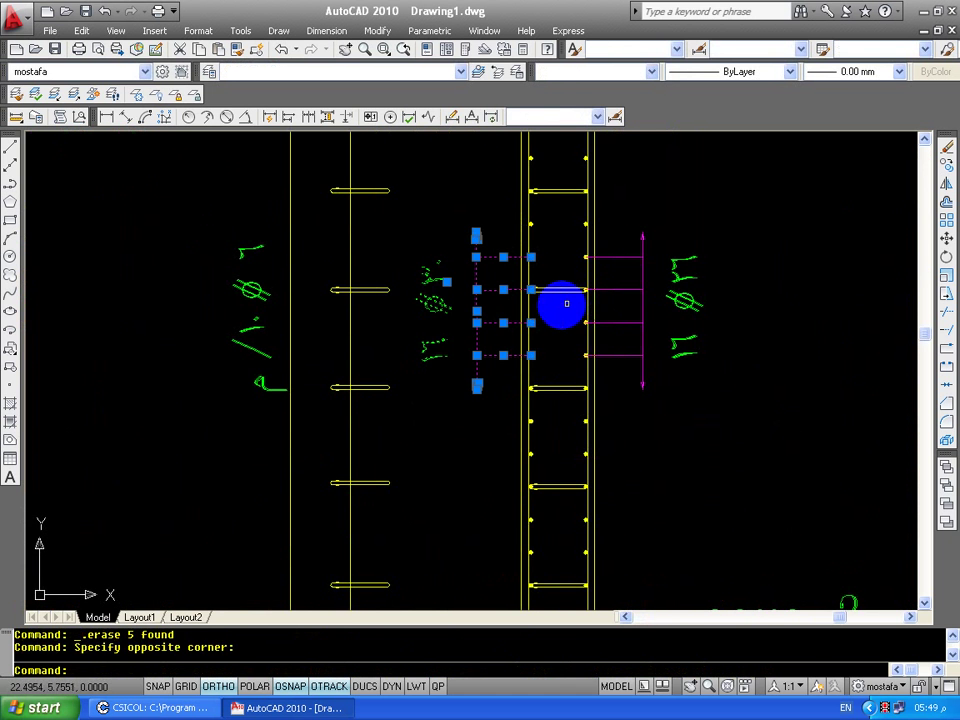
key("ctrl+c")
key("ctrl+v")
scroll(566, 303, "down", 3)
scroll(371, 306, "up", 2)
scroll(279, 285, "up", 3)
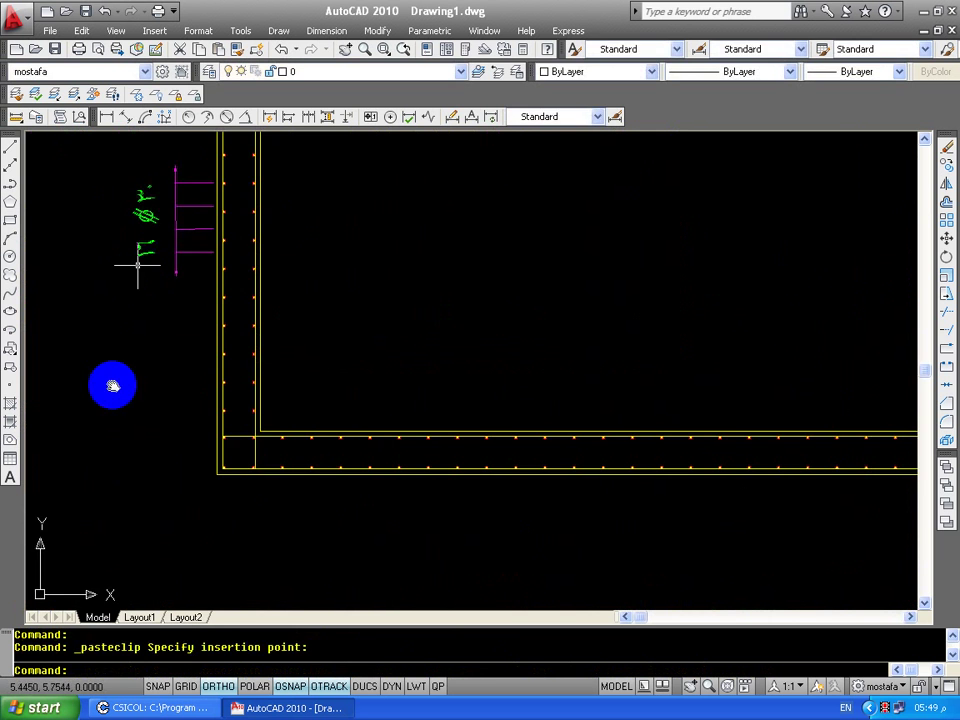
key("Escape")
middle_click_drag(112, 386, 96, 396)
left_click(200, 275)
Make an extra copy of the pasted label, then undo it.
left_click(86, 410)
type("co")
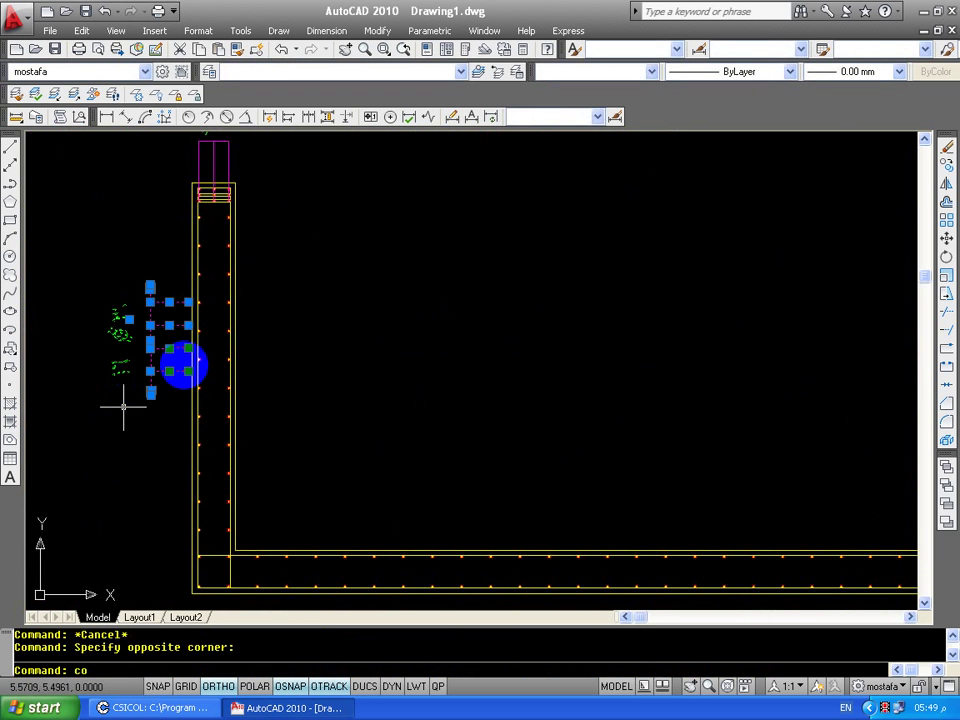
key("Return")
scroll(189, 394, "up", 4)
left_click(189, 394)
scroll(214, 435, "up", 7)
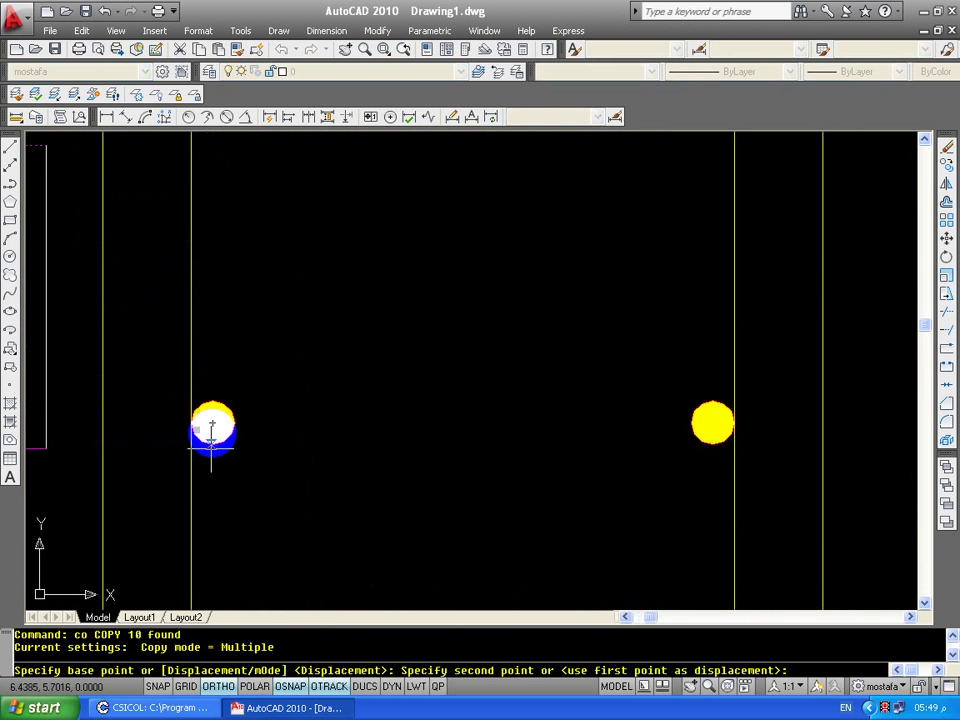
left_click(212, 422)
scroll(208, 534, "down", 4)
key("Escape")
mouse_move(134, 359)
middle_mouse_down()
mouse_move(136, 438)
mouse_move(214, 394)
middle_mouse_up()
key("Escape")
key("ctrl+z")
key("ctrl+z")
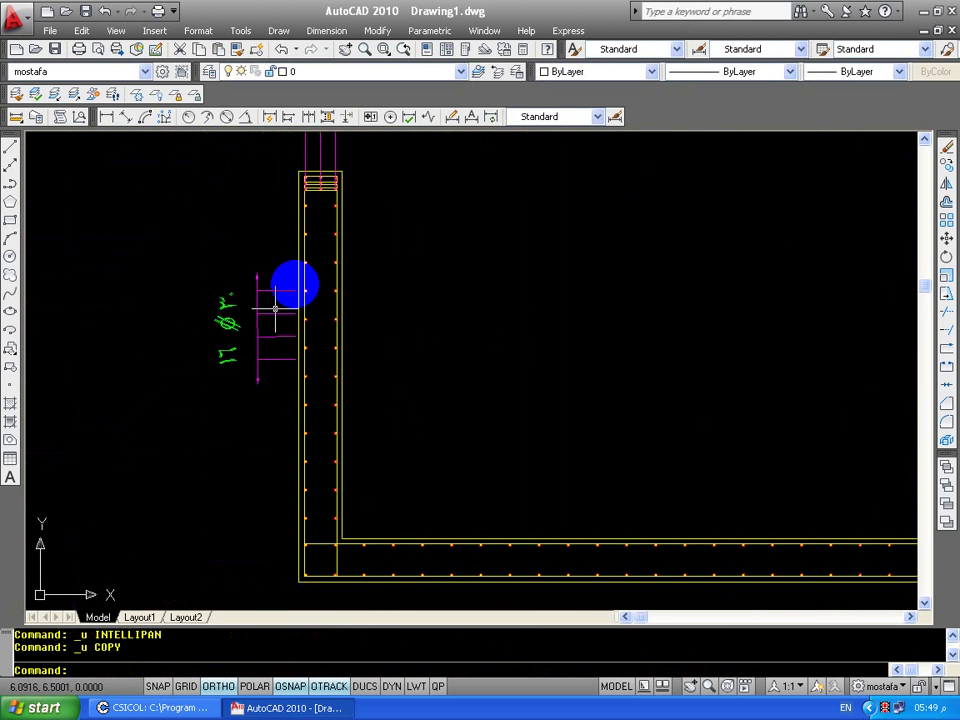
MOVE the label's leader lines so they snap onto the wall's bar dot.
left_click(270, 259)
left_click(199, 396)
type("m")
key("Return")
scroll(300, 290, "up", 5)
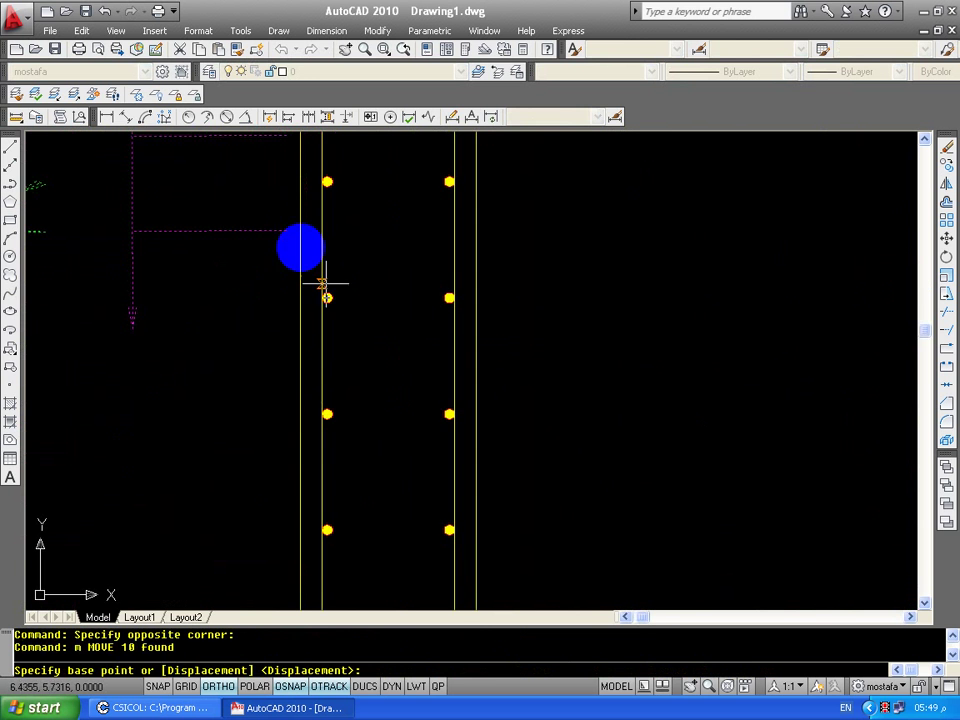
left_click(286, 231)
scroll(326, 296, "up", 3)
left_click(321, 296)
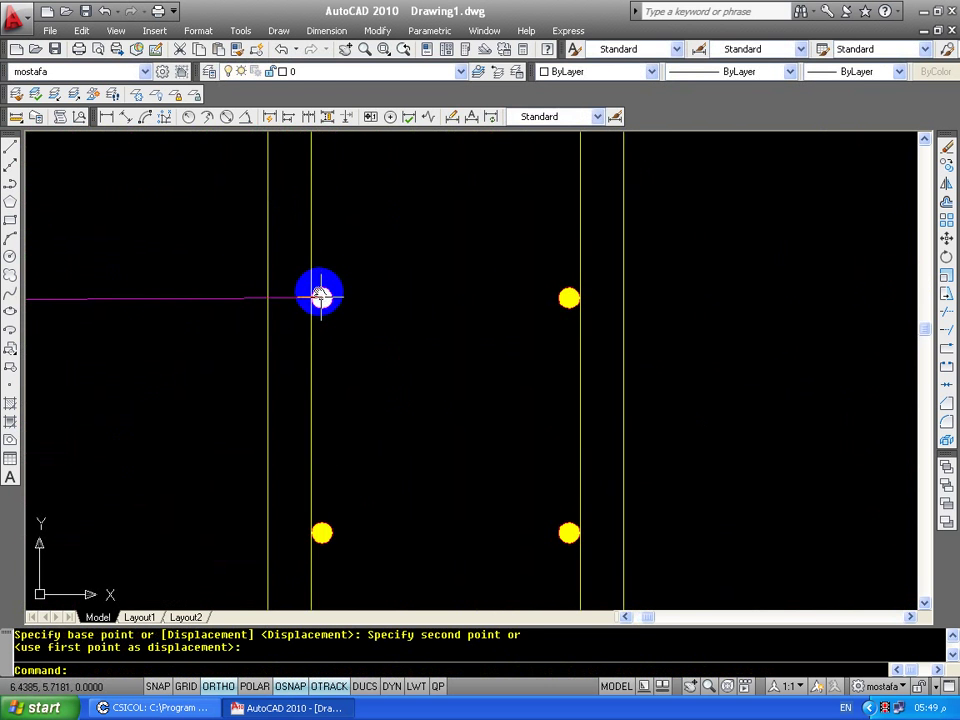
middle_click_drag(259, 307, 243, 347)
Move one misaligned leader line onto its rebar dot.
left_click(180, 388)
type("m")
key("Return")
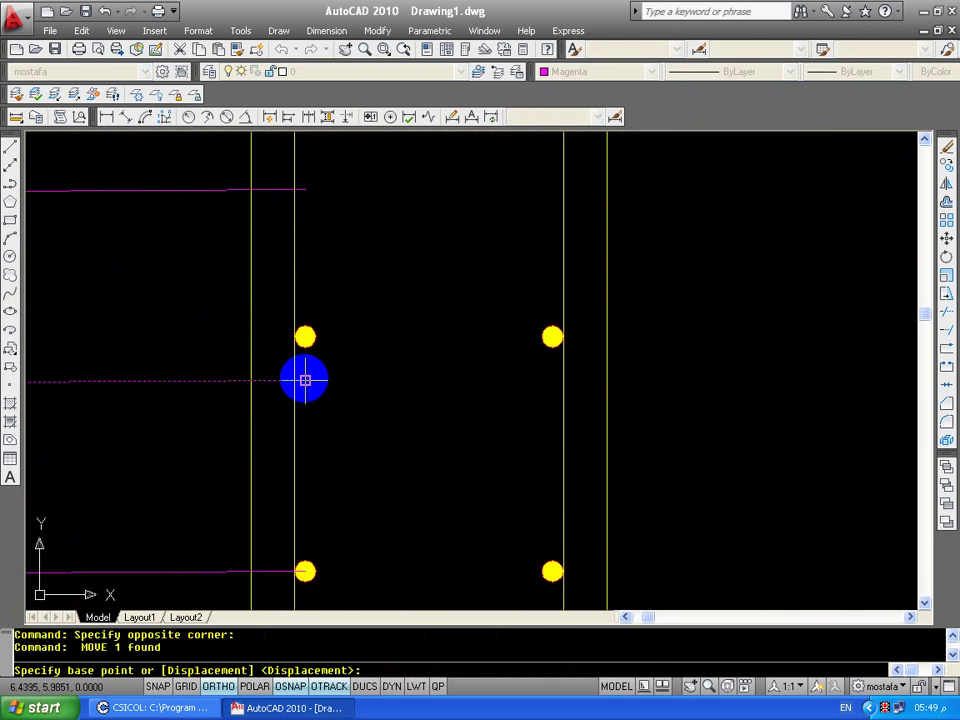
left_click(304, 379)
left_click(304, 336)
middle_click_drag(216, 484, 256, 391)
middle_click_drag(300, 350, 300, 405)
Move two more leader lines onto the upper rebar dots.
left_click_drag(370, 370, 229, 429)
type("m")
key("Return")
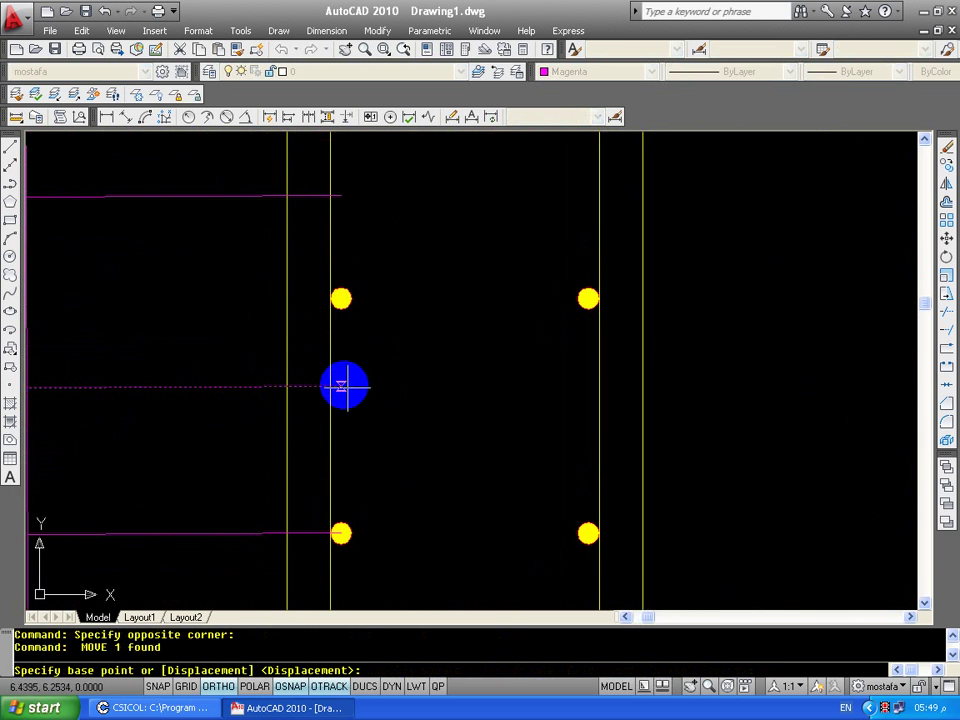
left_click(343, 386)
left_click(340, 298)
middle_click_drag(235, 388, 235, 401)
left_click_drag(235, 401, 326, 467)
type("m")
key("Return")
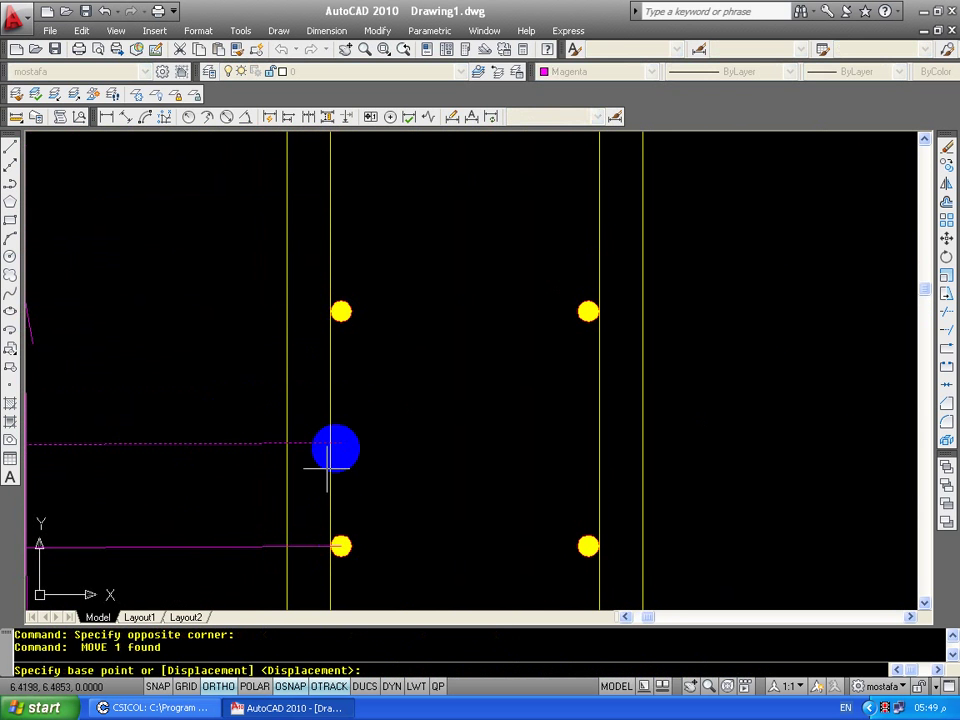
left_click(326, 467)
left_click(341, 311)
scroll(325, 330, "down", 4)
key("Escape")
Window the arrowhead and vertical line for a trial STRETCH, then cancel.
mouse_move(315, 332)
middle_mouse_down()
mouse_move(375, 364)
mouse_move(298, 255)
mouse_move(320, 401)
middle_mouse_up()
scroll(320, 401, "up", 3)
scroll(313, 369, "up", 2)
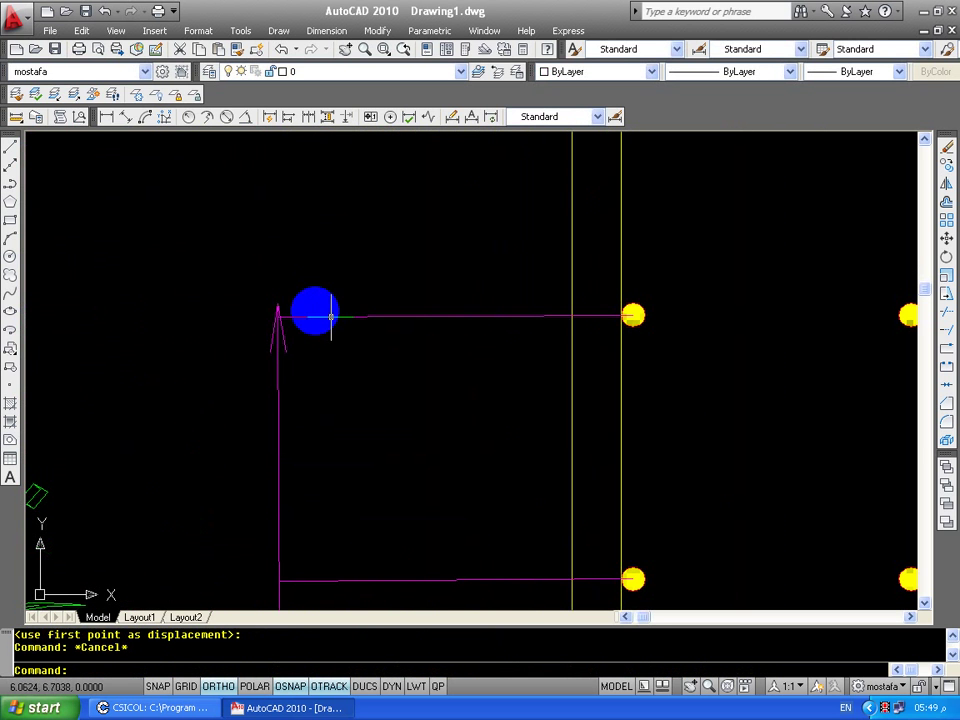
left_click(302, 271)
left_click(277, 301)
type("s")
key("Return")
left_click(244, 289)
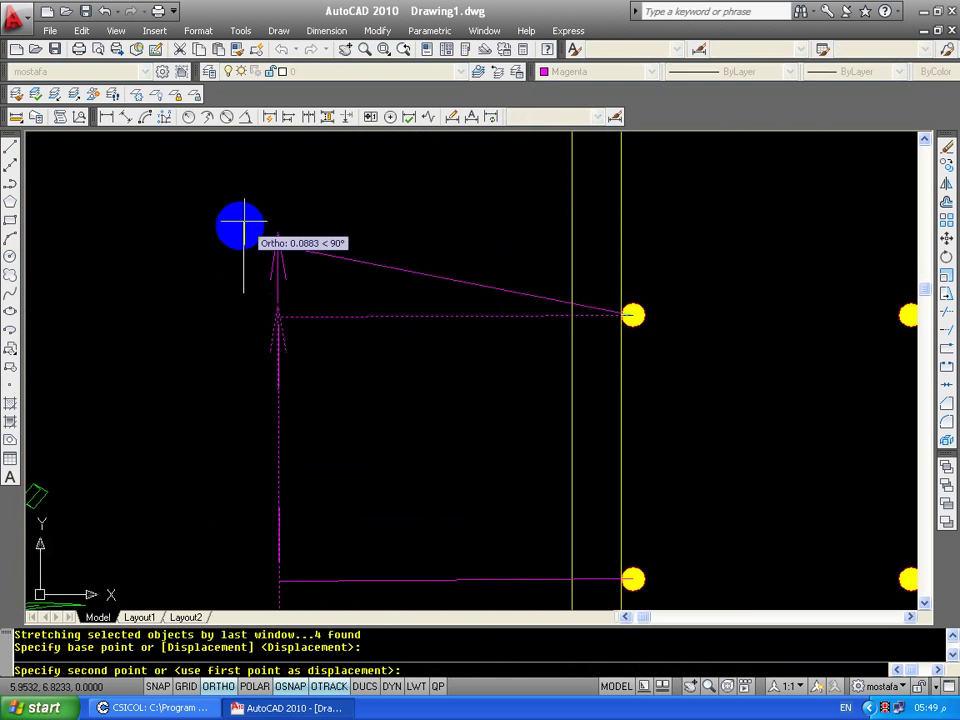
key("Escape")
scroll(290, 340, "up", 5)
left_click(292, 390)
left_click(217, 370)
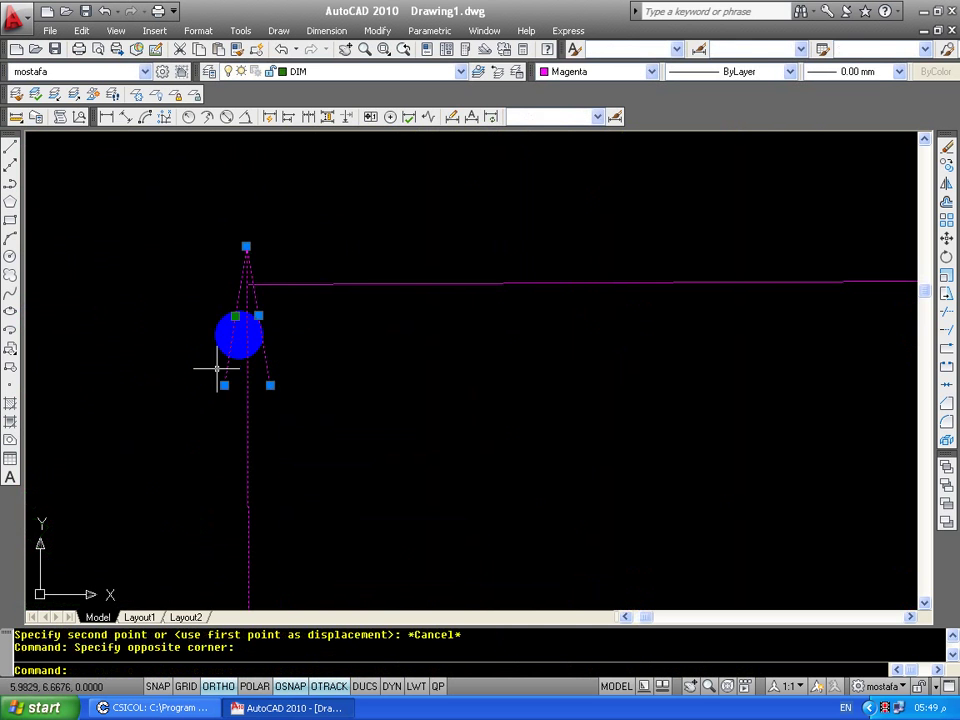
key("Escape")
Grip-edit the top horizontal leader line to shorten its left end.
left_click(262, 284)
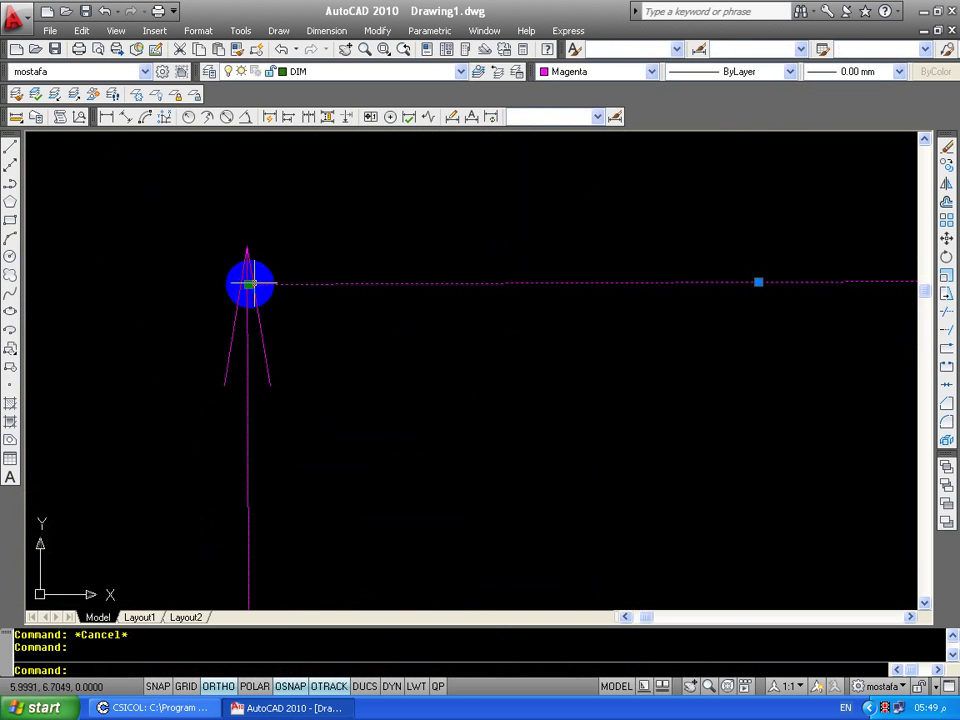
left_click(250, 284)
left_click(307, 283)
key("Escape")
STRETCH the arrowhead down onto the frame line.
type("s")
key("Return")
left_click(289, 252)
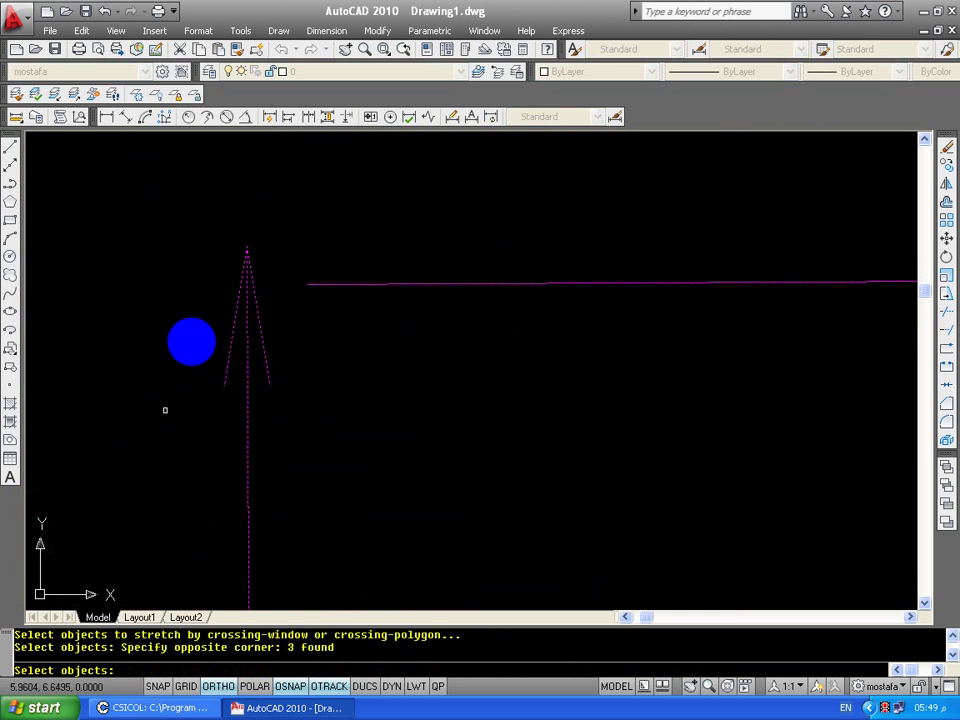
key("Return")
left_click(189, 307)
middle_click_drag(193, 300, 171, 481)
scroll(171, 481, "down", 2)
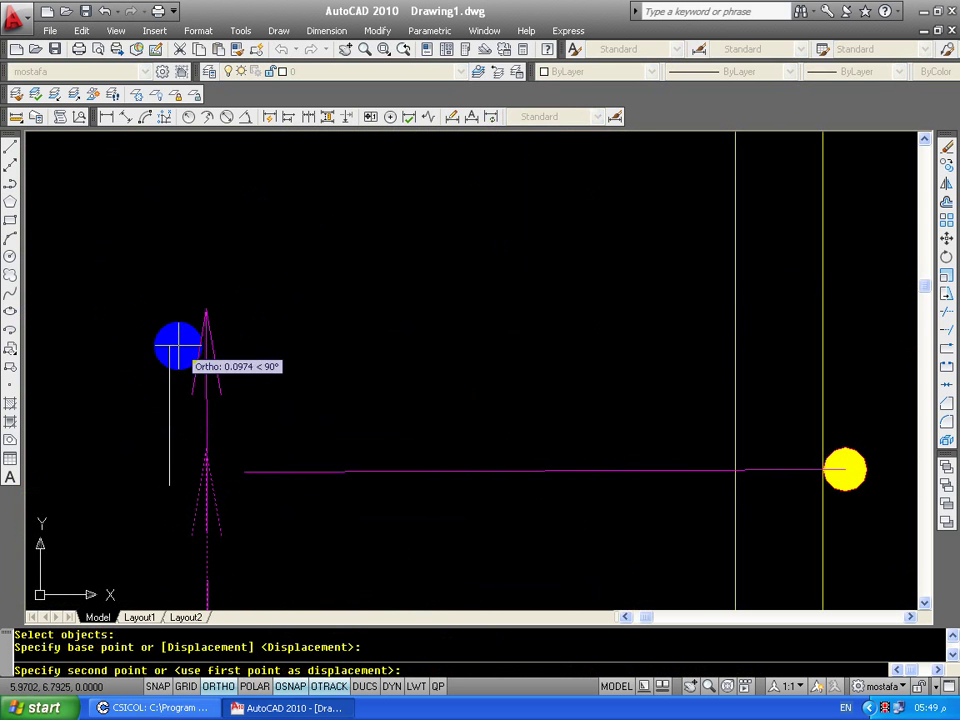
left_click(191, 343)
key("Escape")
Abandon an EXTEND attempt, pan out over the whole wall leg, and select the column hatch.
left_click(262, 445)
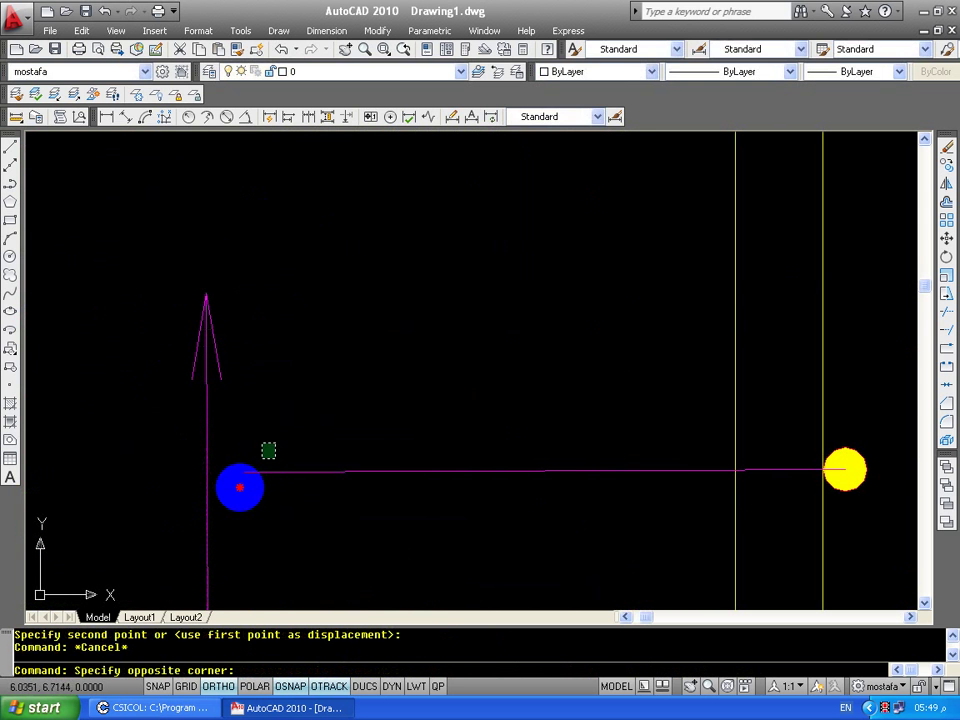
key("Escape")
type("x")
key("Return")
key("Return")
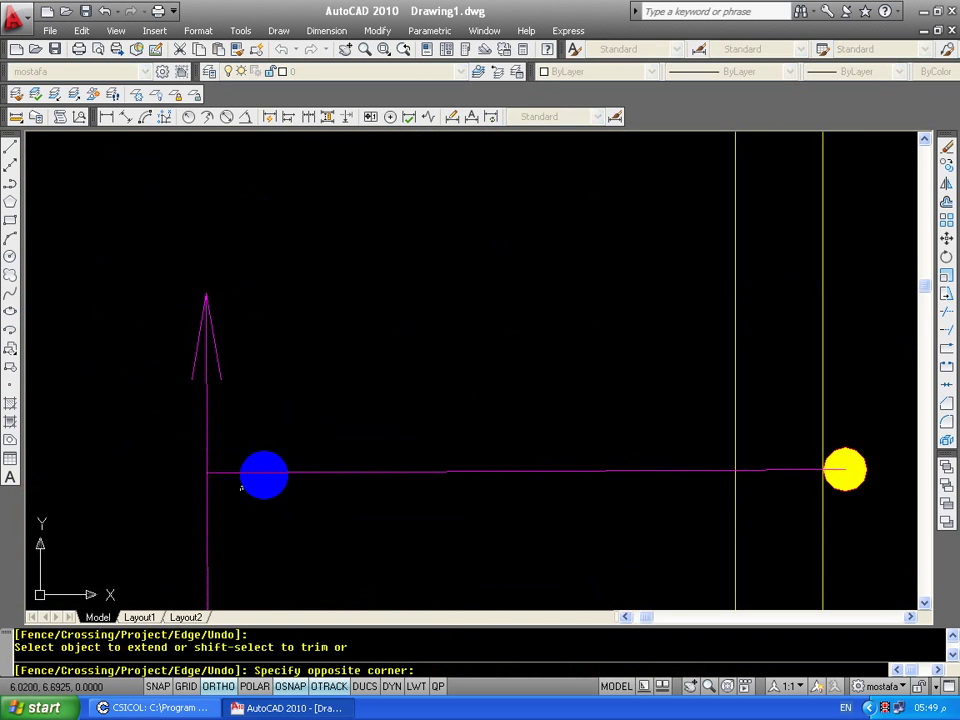
key("Escape")
scroll(298, 467, "down", 3)
mouse_move(298, 467)
middle_mouse_down()
mouse_move(399, 236)
mouse_move(334, 315)
middle_mouse_up()
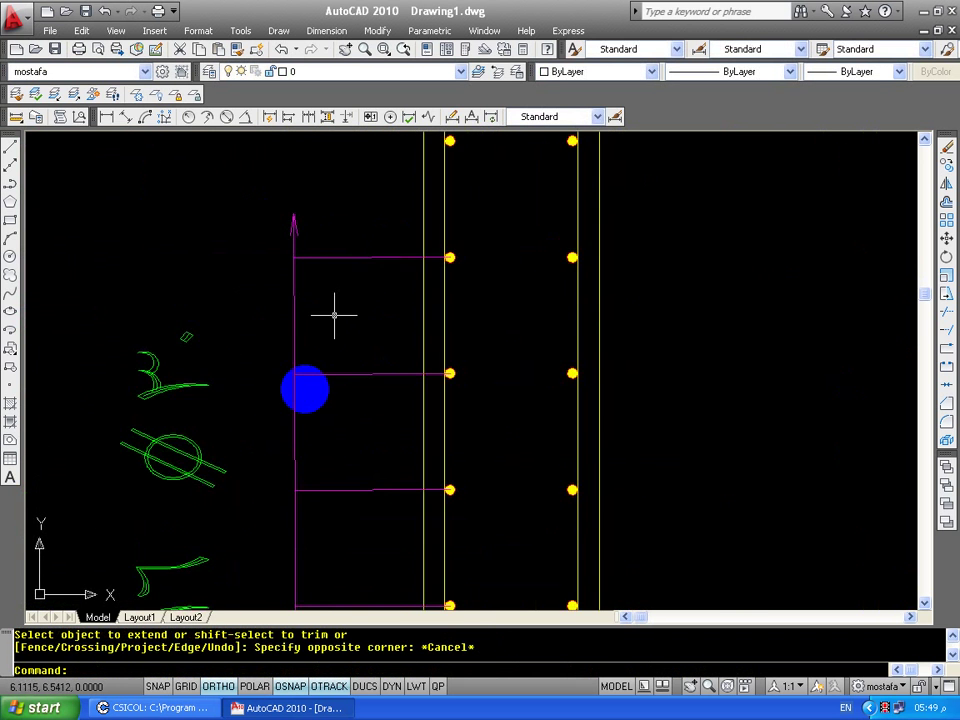
scroll(305, 385, "down", 4)
middle_click_drag(366, 181, 336, 252)
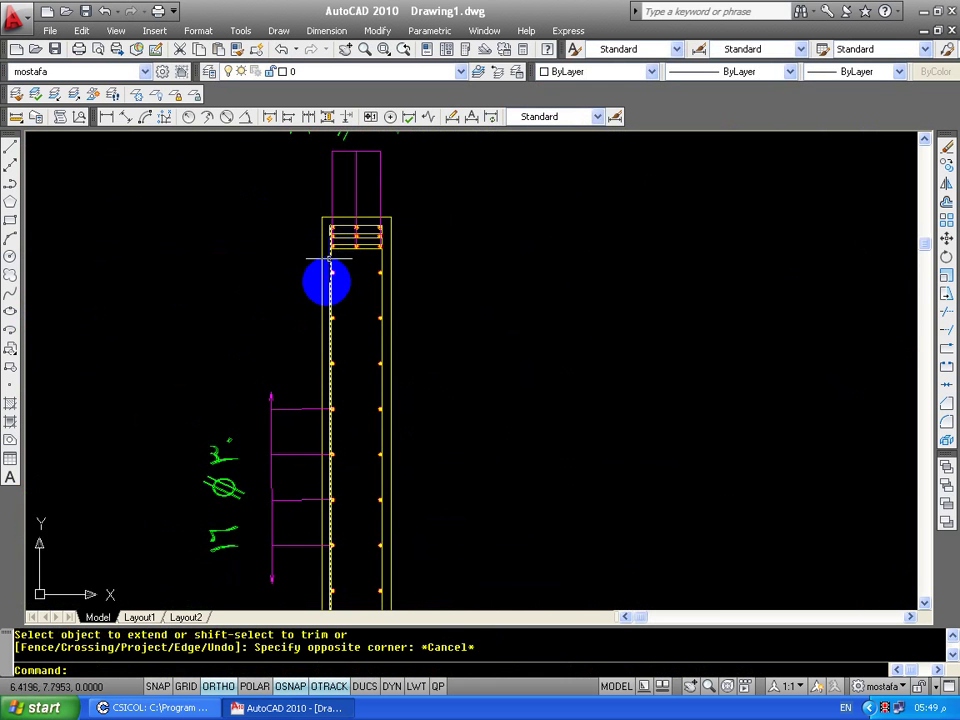
middle_click_drag(265, 222, 197, 420)
scroll(197, 420, "down", 2)
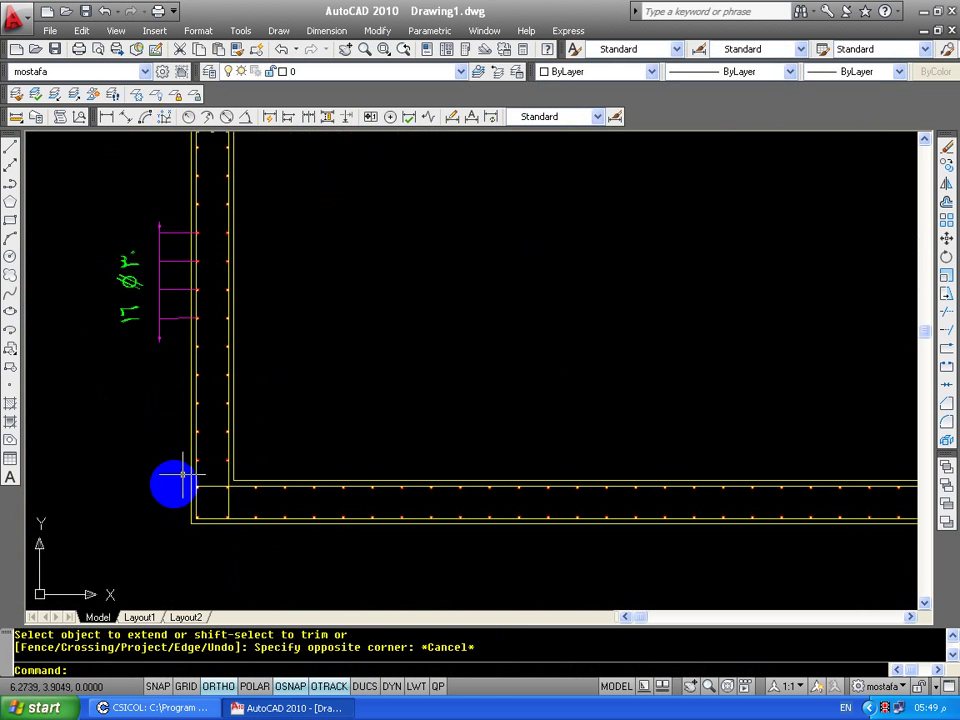
middle_click_drag(172, 470, 135, 530)
left_click_drag(137, 592, 176, 205)
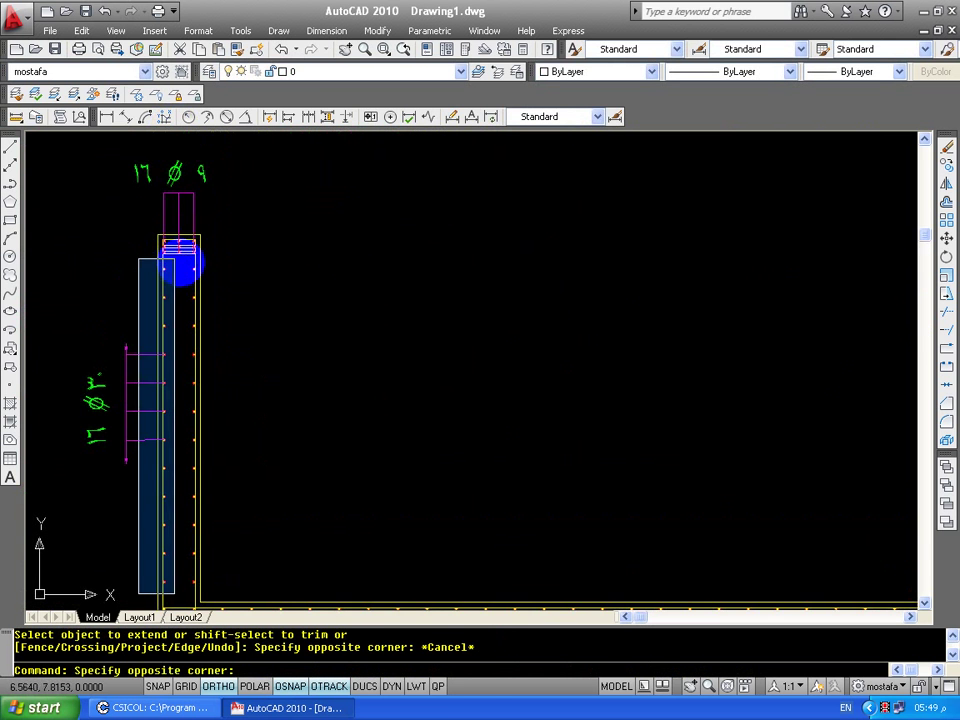
left_click(423, 52)
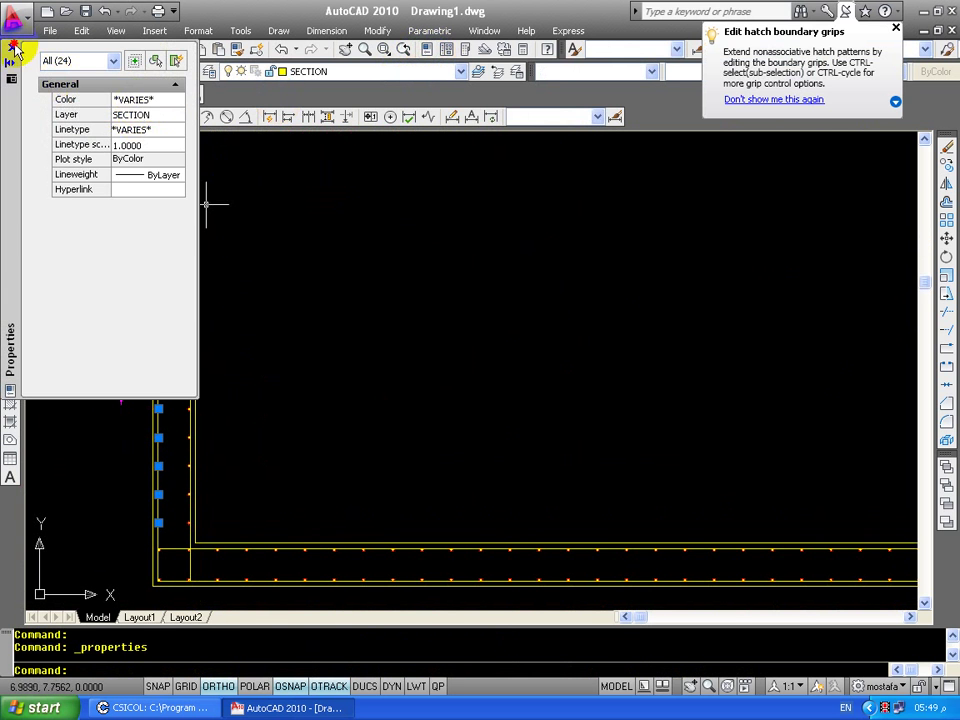
left_click(12, 46)
key("Escape")
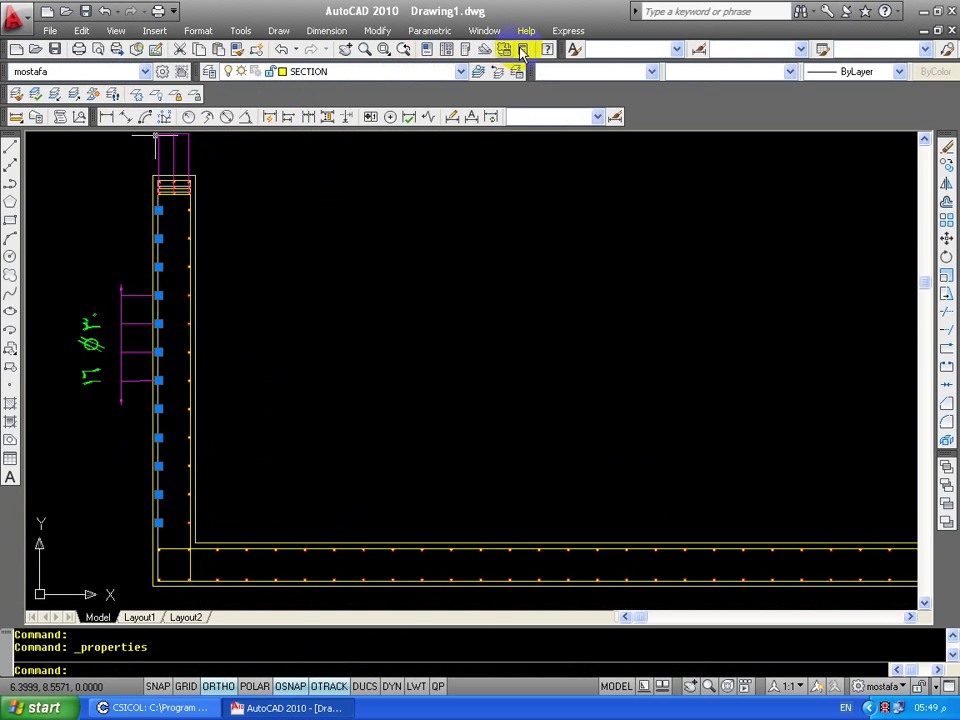
left_click(446, 52)
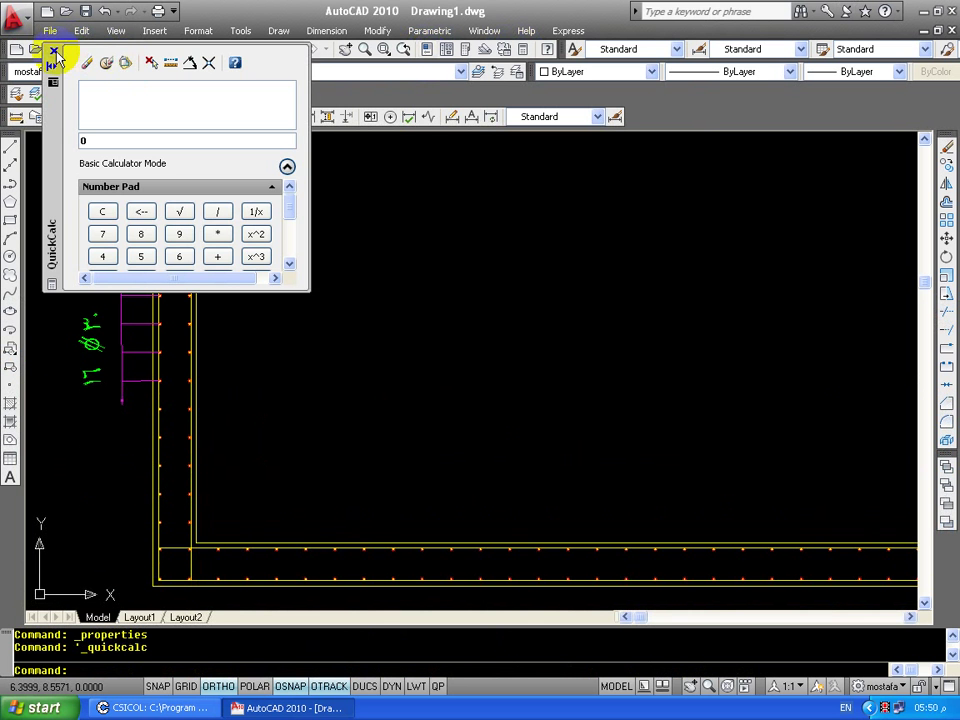
left_click(55, 51)
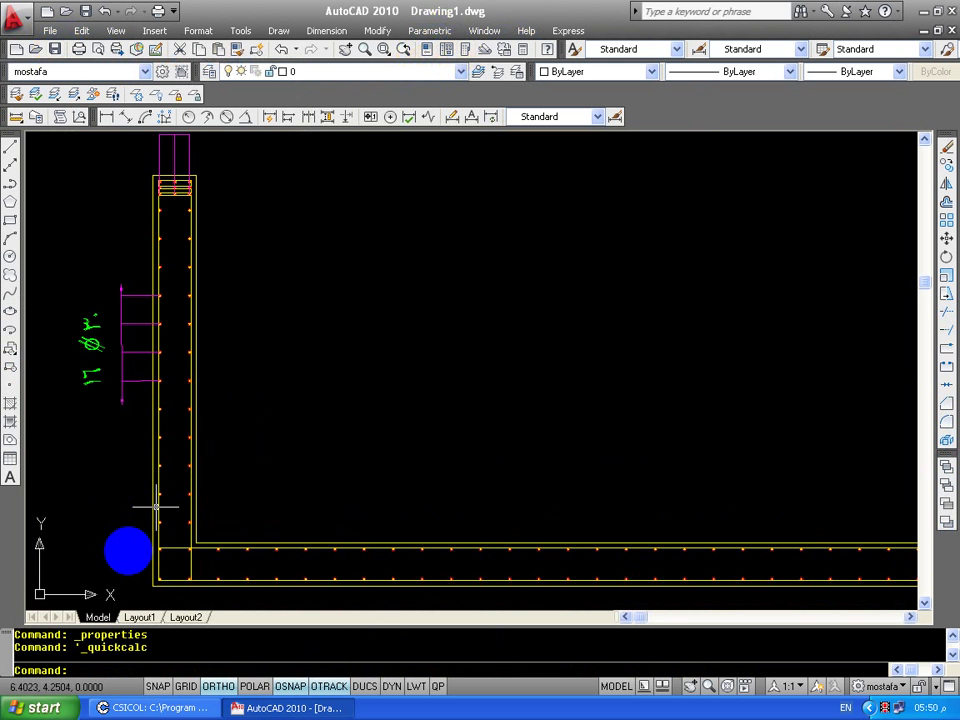
left_click(125, 546)
left_click(190, 196)
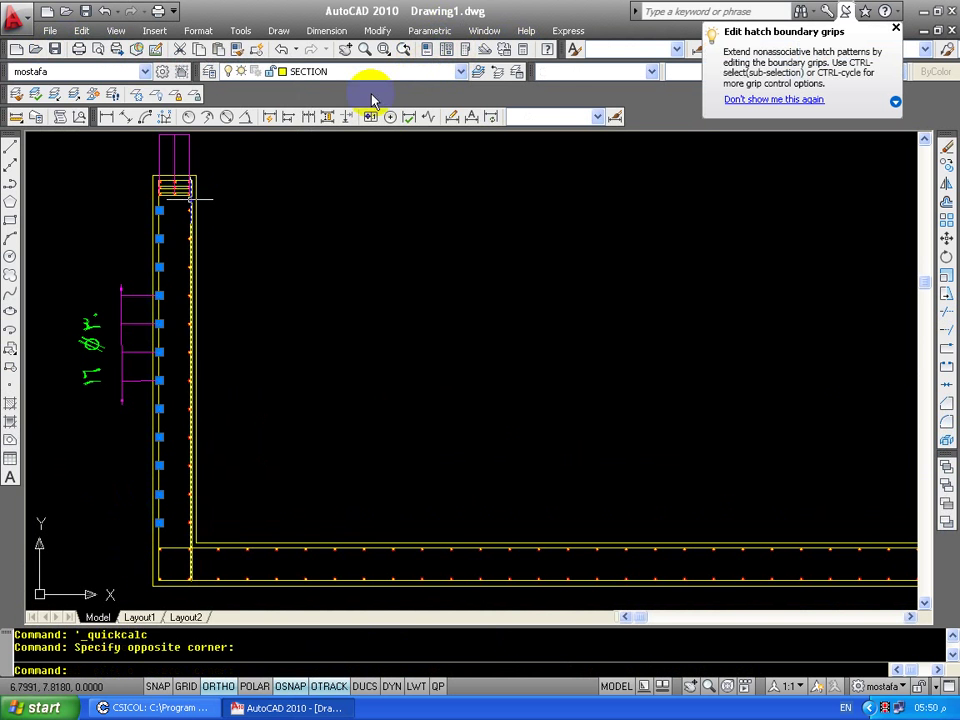
left_click(427, 52)
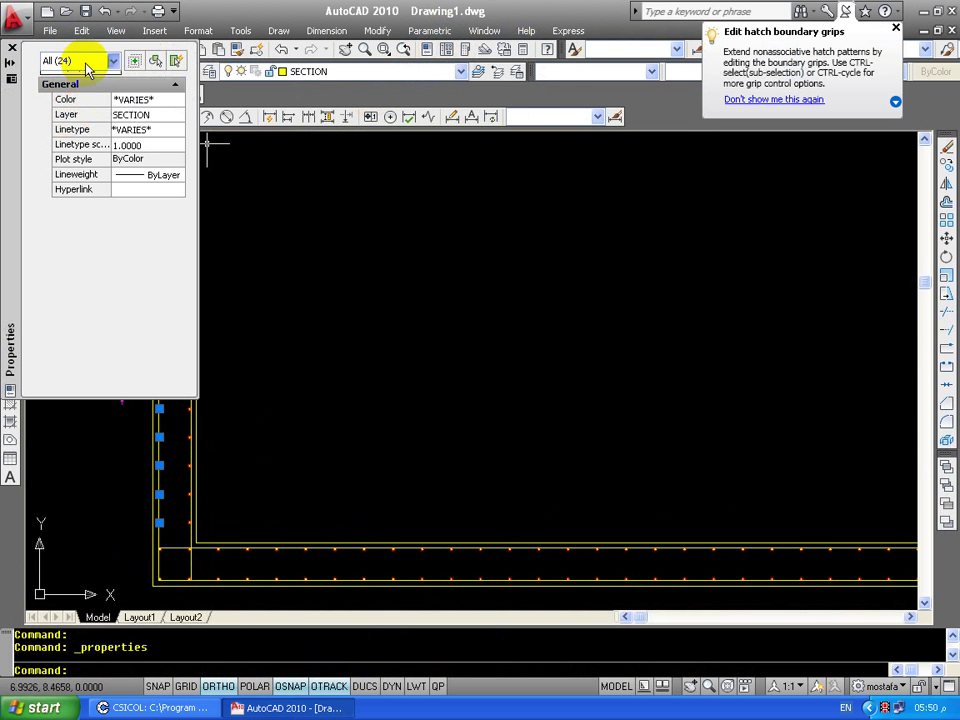
left_click(12, 47)
left_click(10, 47)
scroll(123, 313, "up", 2)
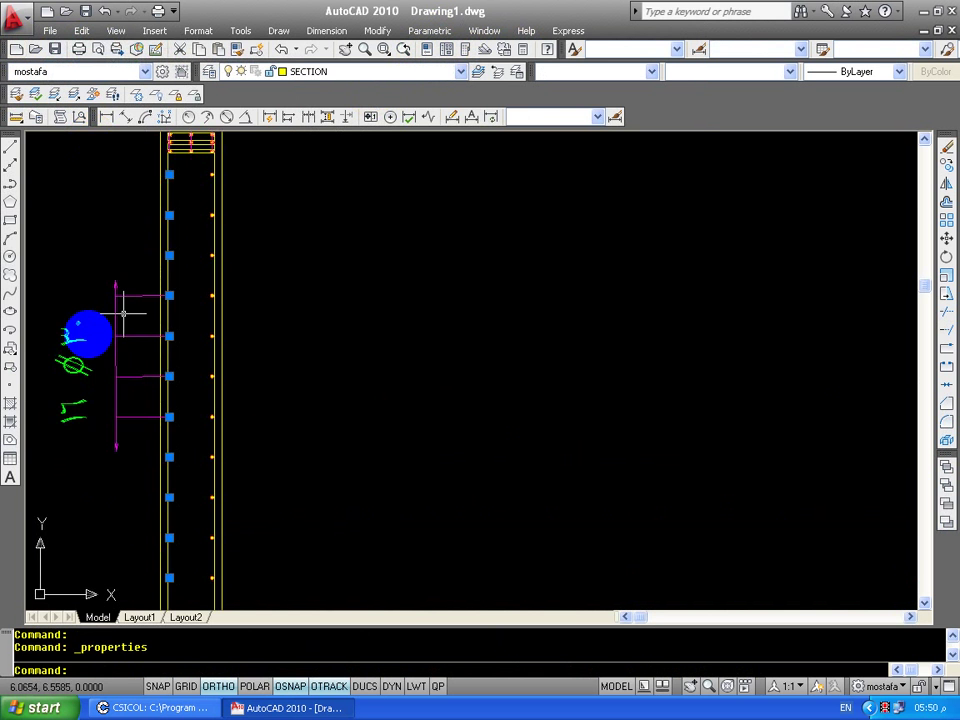
scroll(130, 320, "up", 2)
Edit the left wall's bar label text to 12 ø 16.
double_click(140, 328)
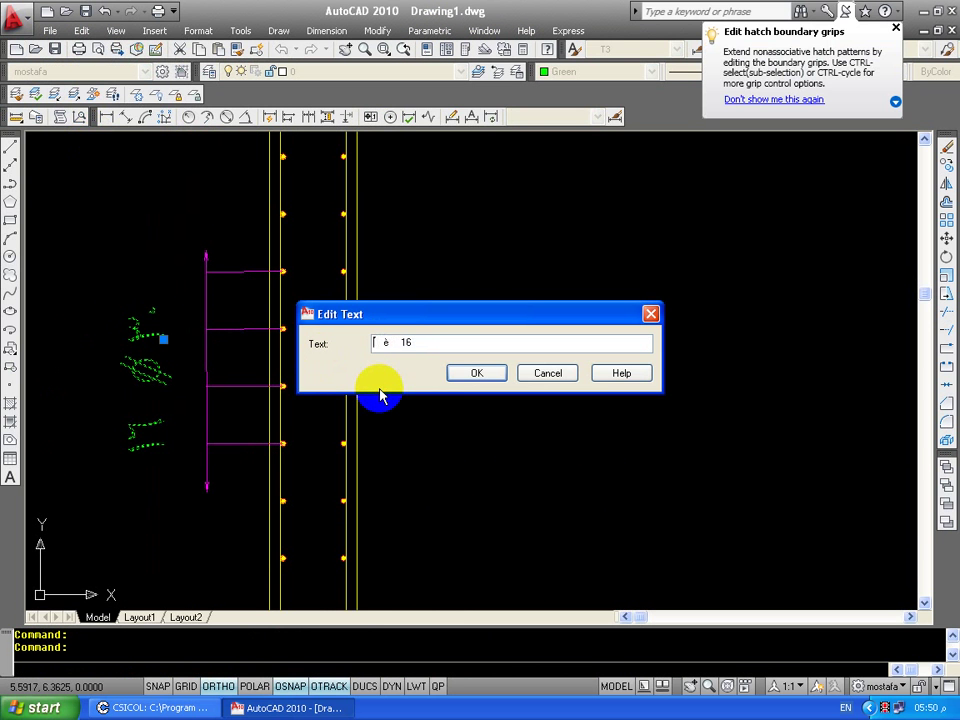
type("12")
key("Escape")
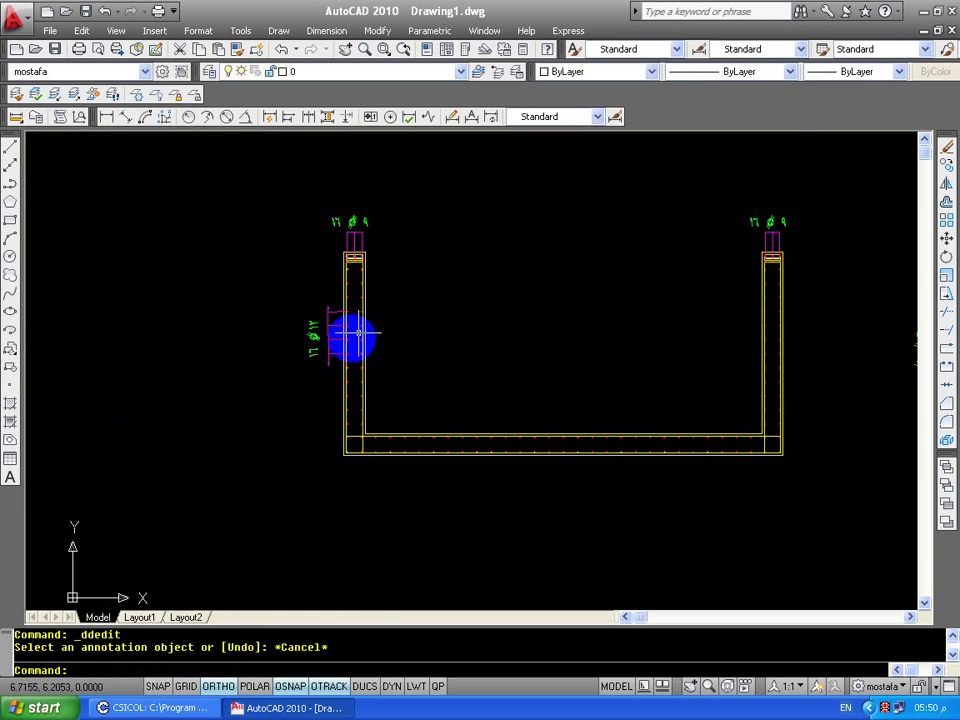
Crossing-select the neighbouring detail's bar dimension group with its labels.
scroll(362, 328, "up", 3)
scroll(384, 309, "down", 3)
scroll(666, 369, "down", 3)
scroll(492, 396, "up", 3)
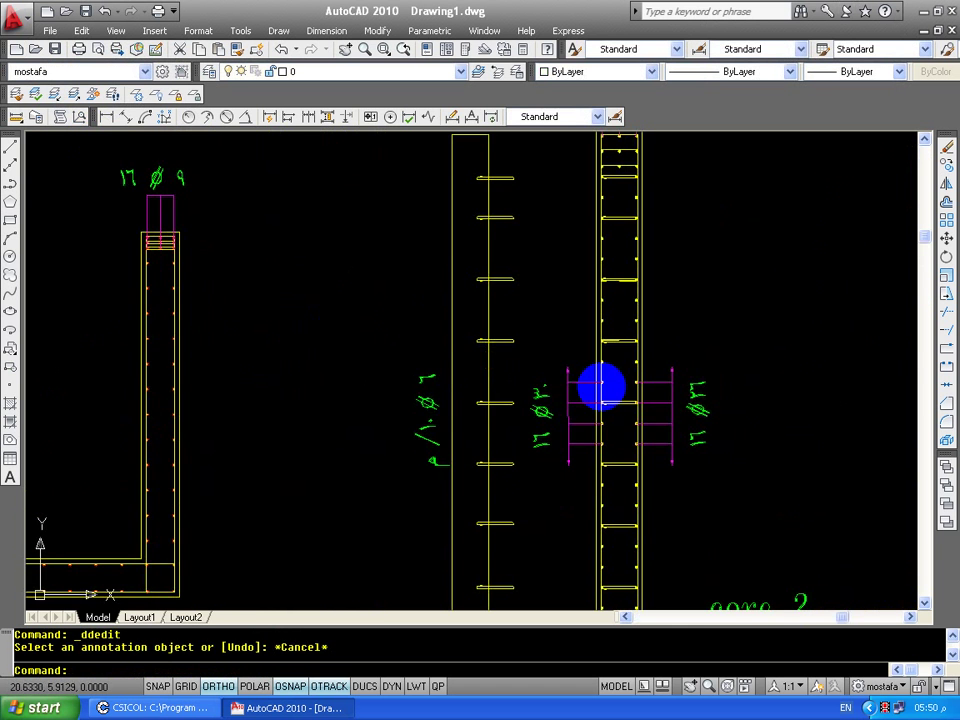
scroll(600, 386, "up", 3)
left_click(600, 285)
left_click(446, 527)
Copy the bar dimension group and paste it beside the left wall.
key("ctrl+c")
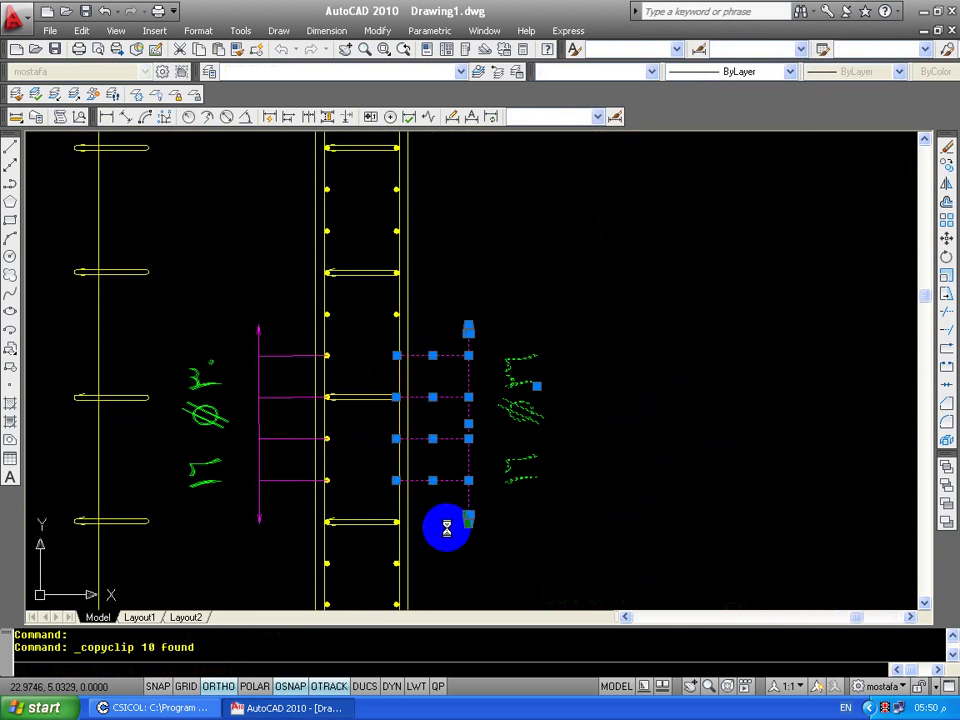
key("ctrl+v")
scroll(626, 409, "down", 5)
scroll(345, 414, "up", 3)
scroll(370, 425, "up", 3)
left_click(370, 420)
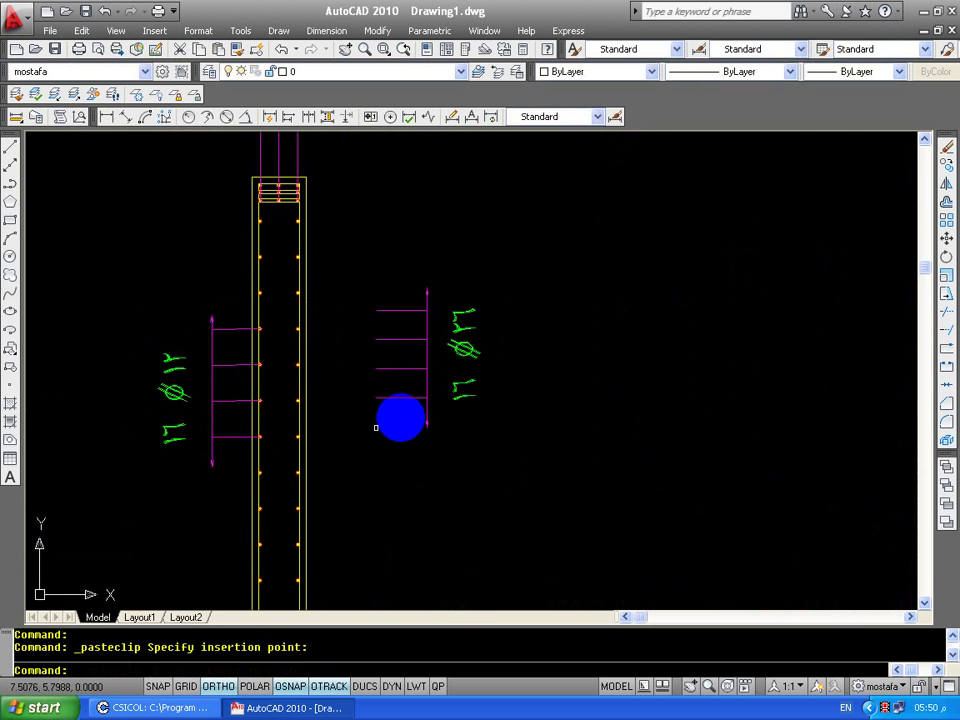
key("Escape")
Move the pasted group onto the bars on the inner side of the left wall.
scroll(430, 393, "down", 3)
left_click(453, 350)
left_click(392, 424)
scroll(392, 424, "up", 4)
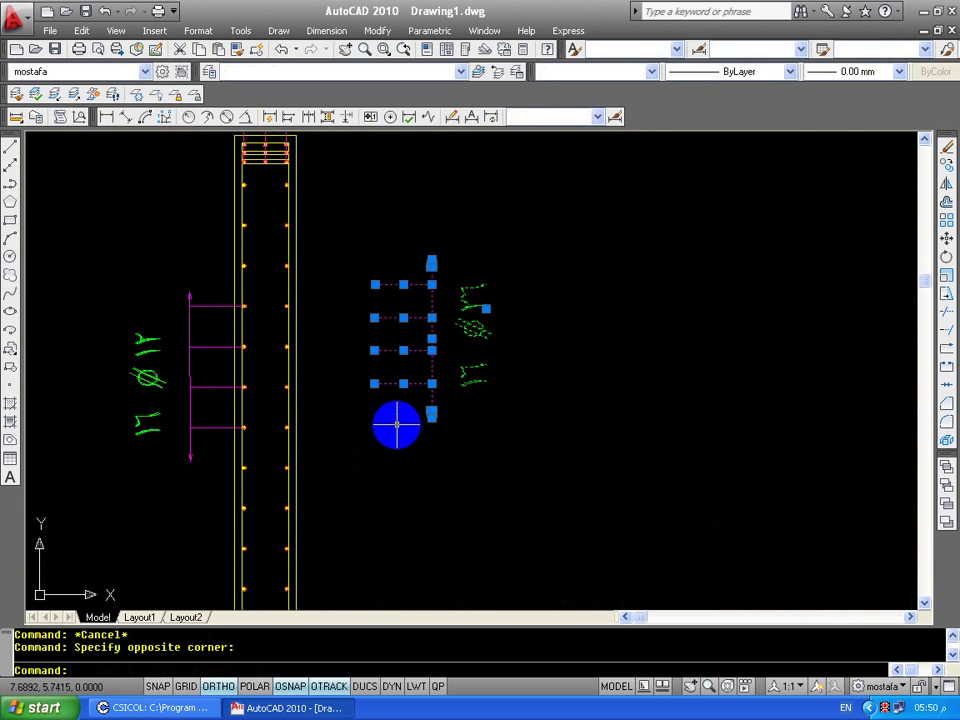
type("m")
key("Return")
scroll(380, 400, "up", 3)
left_click(327, 350)
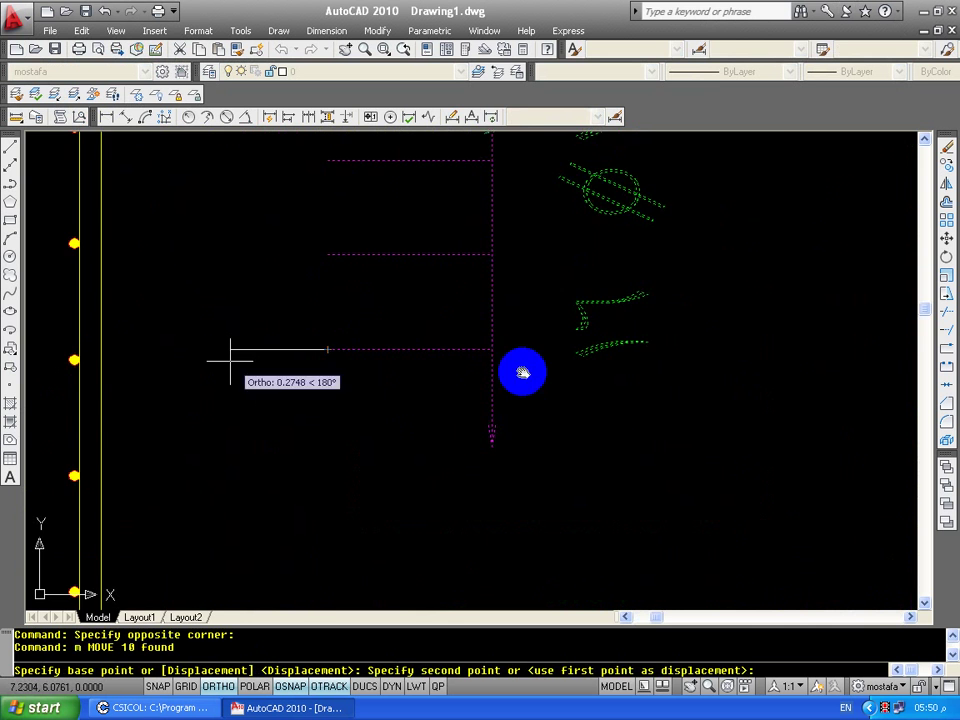
middle_click_drag(84, 484, 375, 489)
left_click(365, 482)
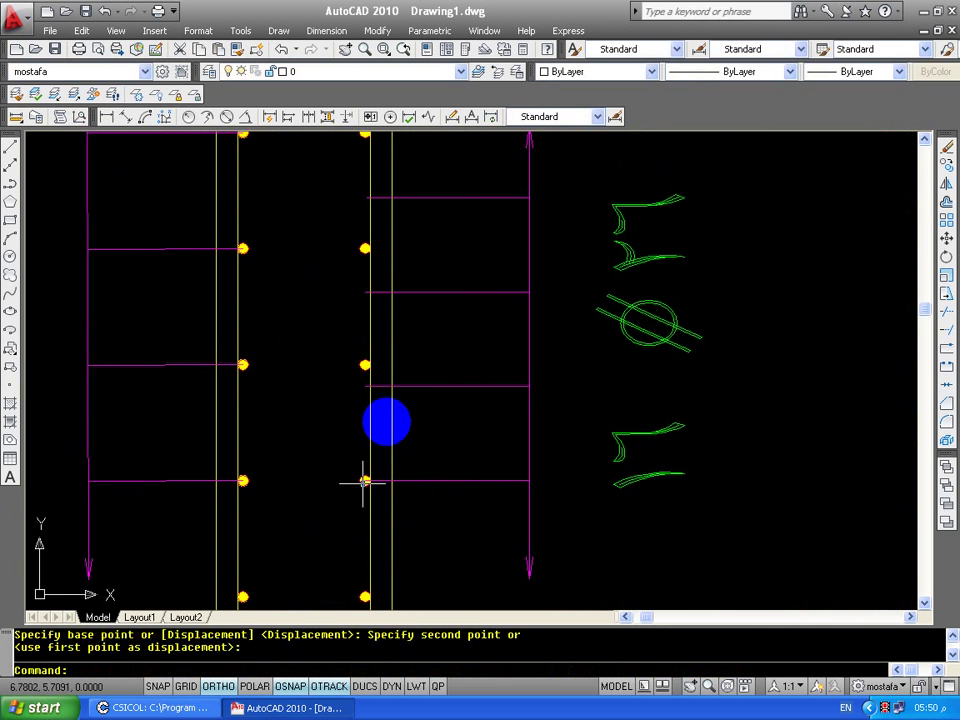
key("Escape")
Shift individual dimension lines so each sits on its matching bar.
left_click(430, 365)
left_click(411, 407)
type("m")
key("Return")
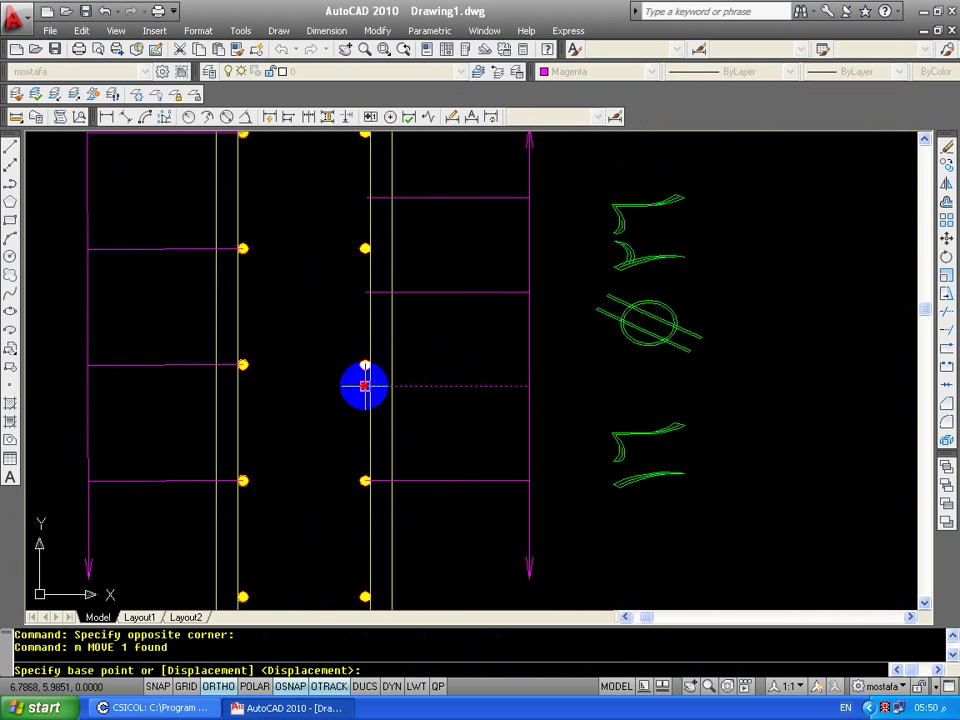
left_click(365, 365)
middle_click_drag(420, 299, 420, 369)
left_click_drag(430, 345, 360, 362)
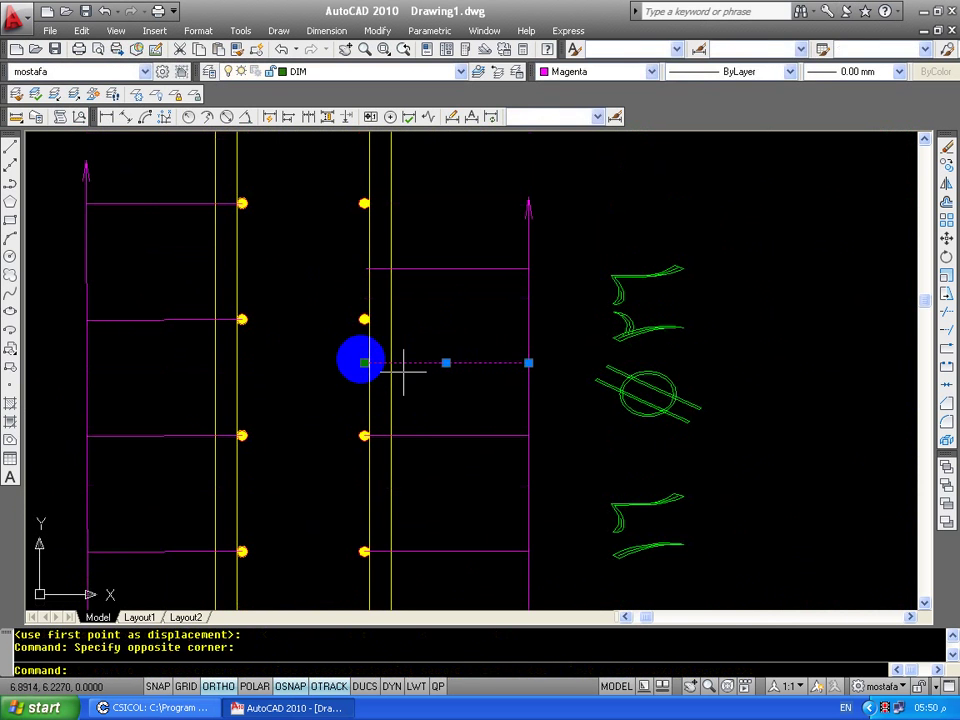
type("m")
key("Return")
left_click(364, 362)
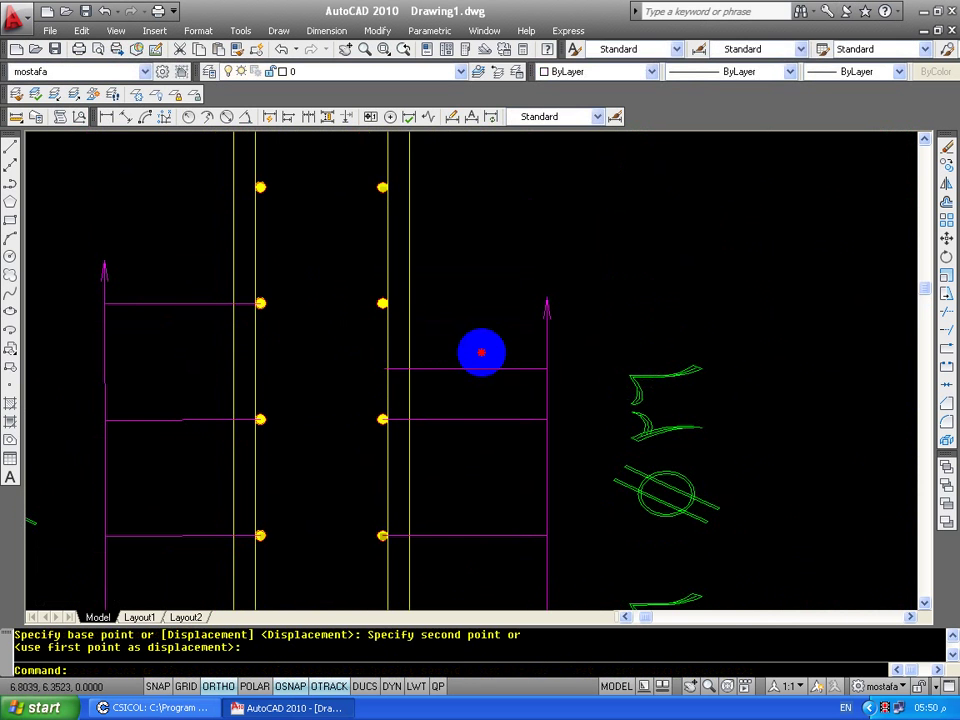
key("Escape")
Erase the stray dashed line and zoom out.
left_click_drag(456, 360, 450, 375)
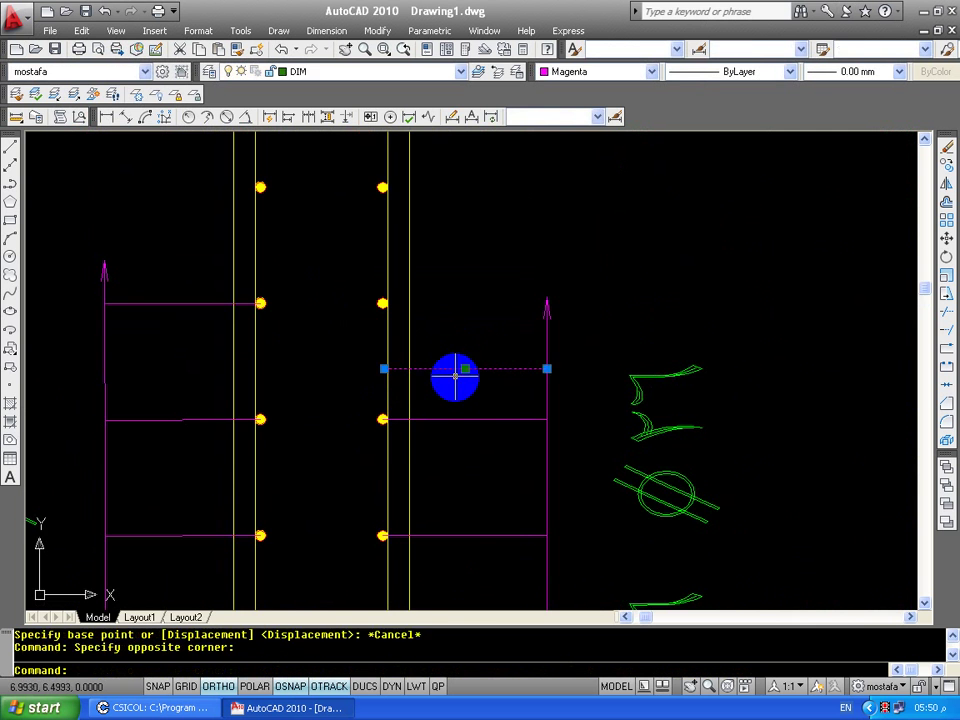
key("Delete")
scroll(463, 372, "down", 4)
scroll(463, 372, "down", 3)
scroll(367, 432, "down", 1)
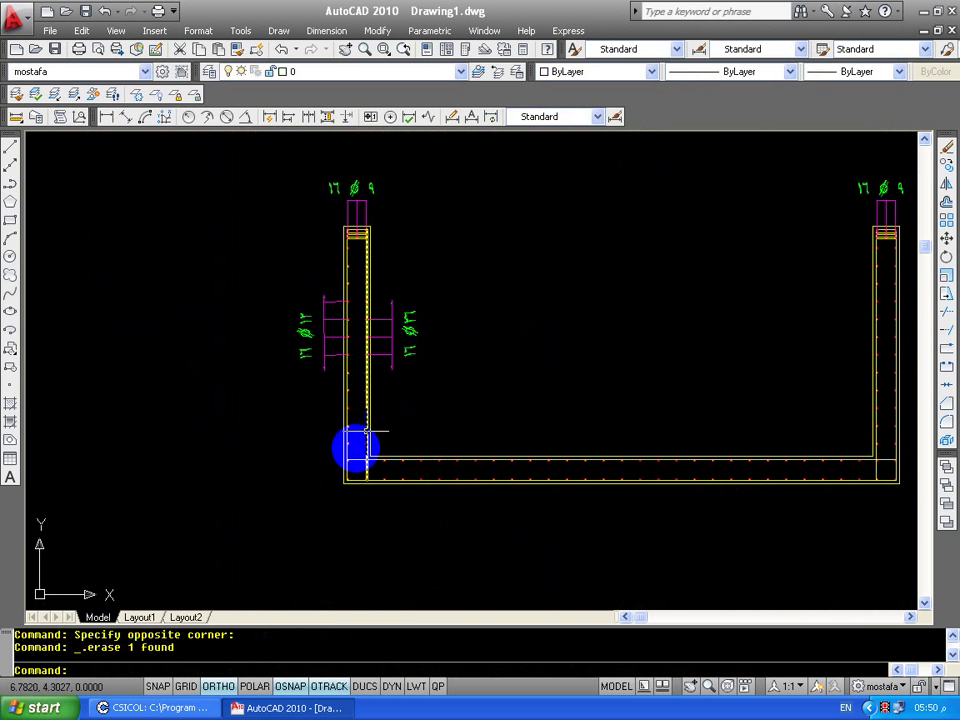
Inspect the left wall's hatch in the Properties palette.
left_click(326, 490)
left_click(366, 250)
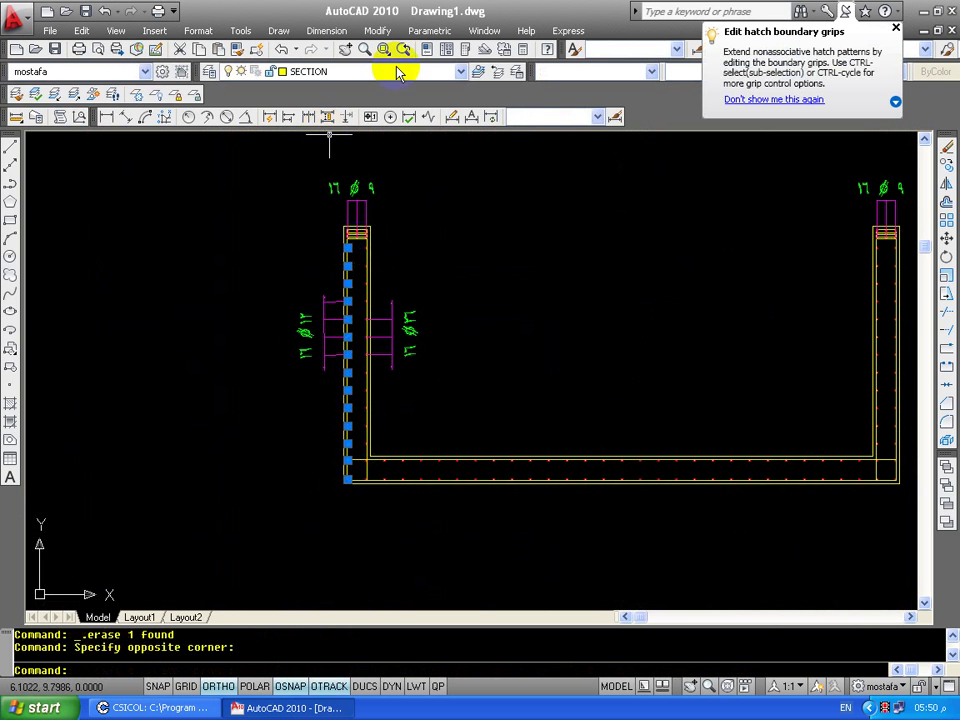
left_click(428, 52)
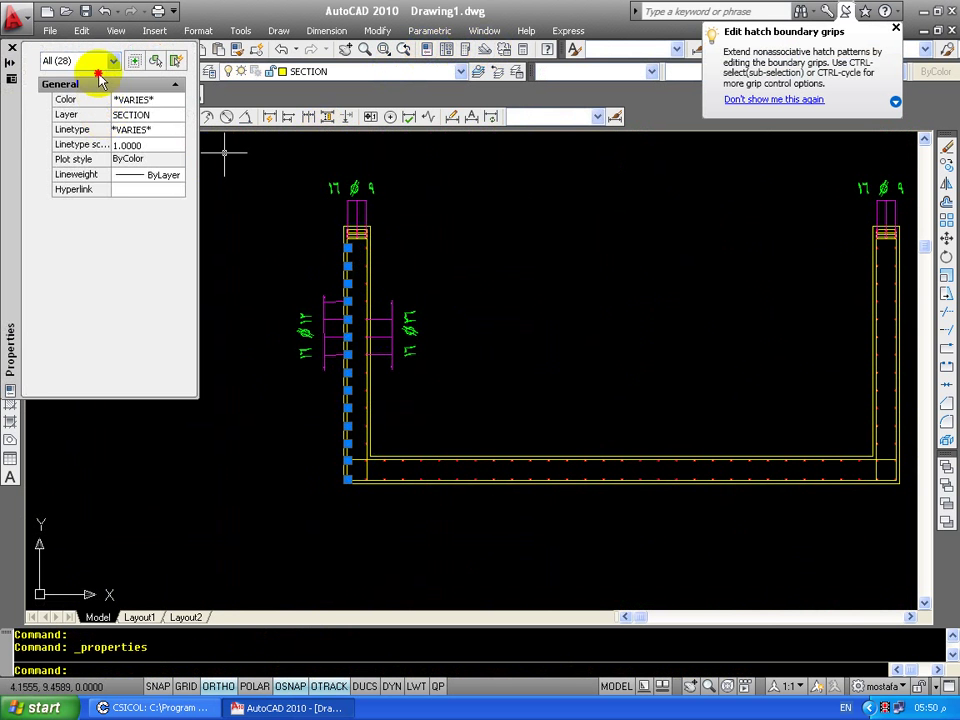
left_click(100, 75)
left_click(12, 47)
key("Escape")
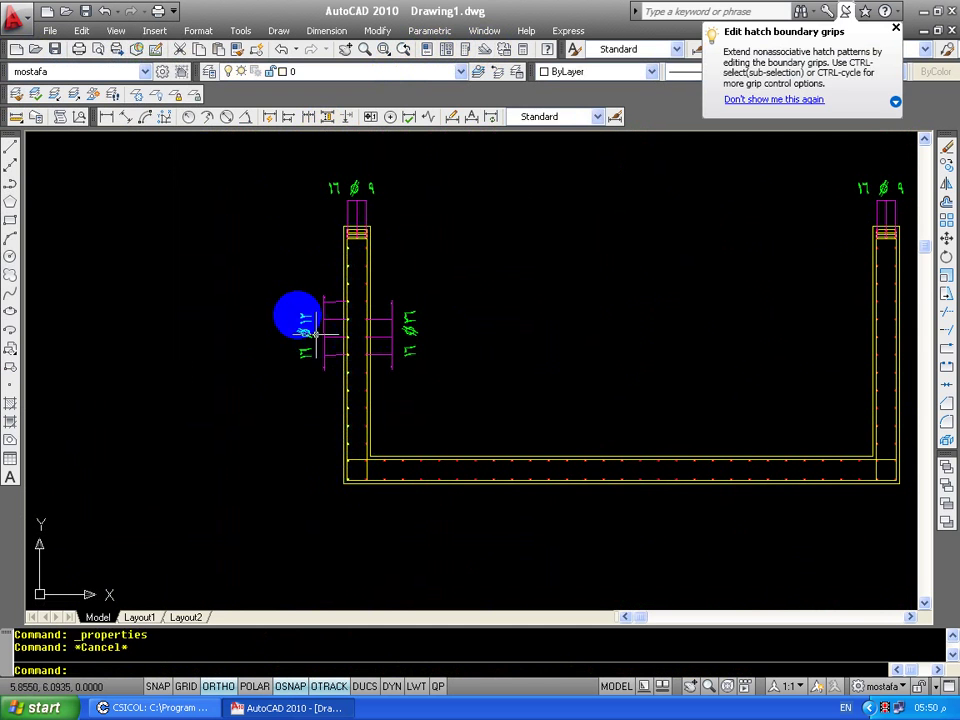
Edit the outer and inner side-bar labels on the left wall to read 12 ø 16.
double_click(297, 316)
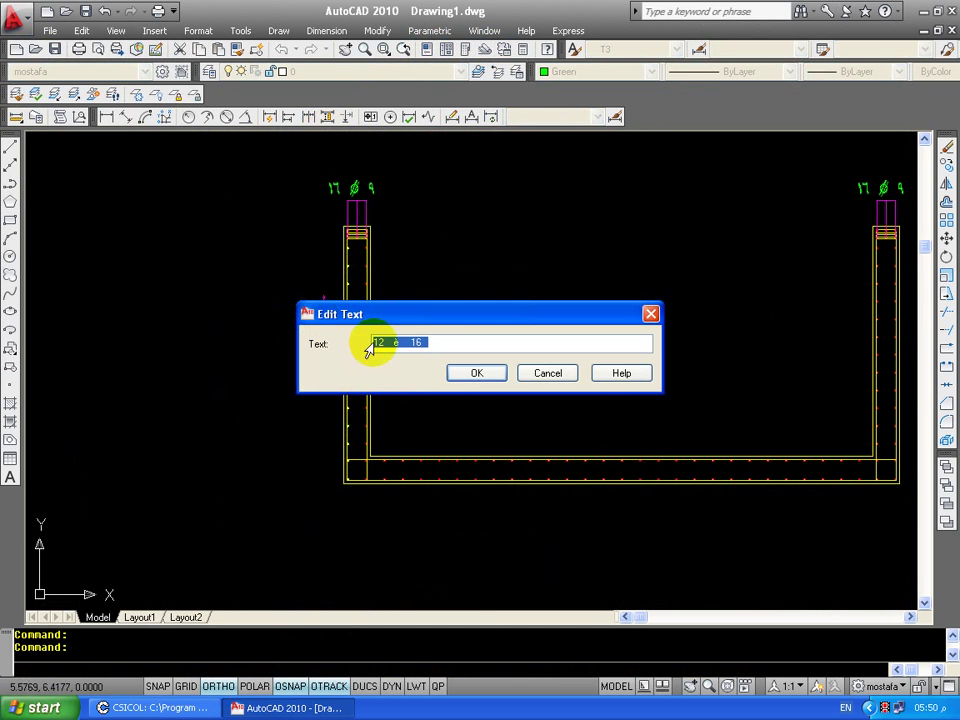
left_click(454, 373)
left_click(413, 320)
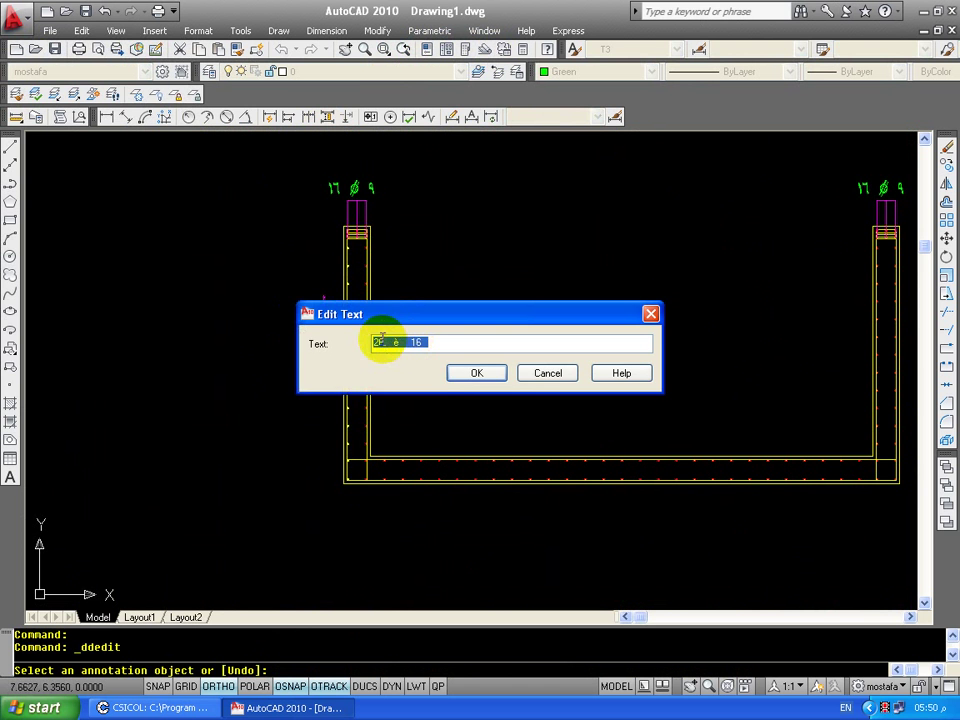
left_click(477, 373)
scroll(446, 390, "down", 3)
key("Escape")
Check the bottom wall's bar row in the Properties palette by object type.
scroll(379, 443, "up", 2)
scroll(210, 488, "up", 2)
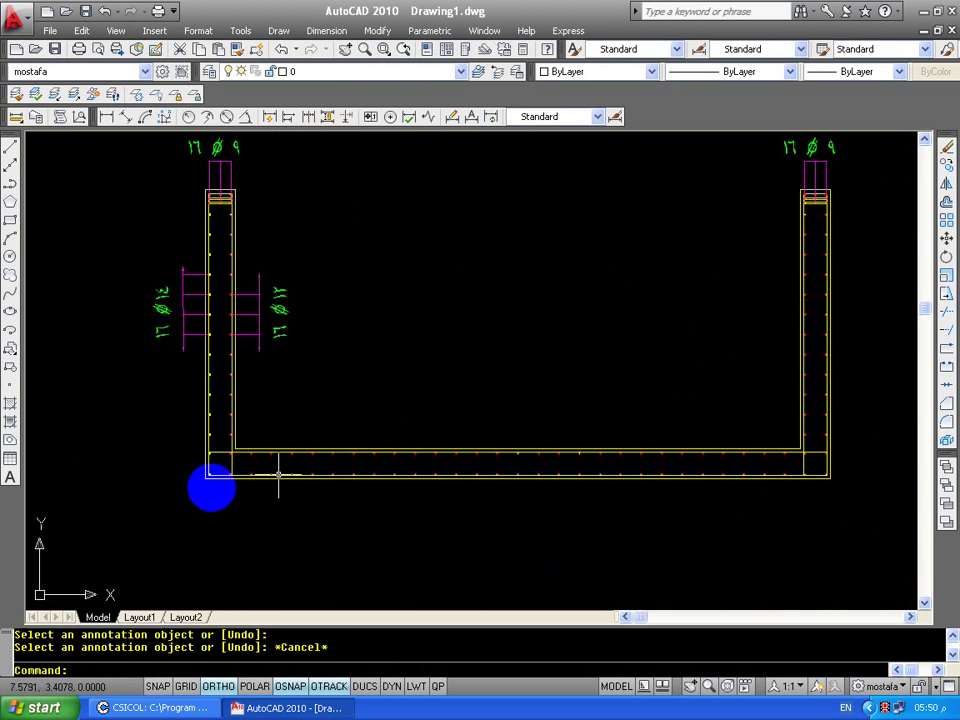
mouse_move(210, 488)
left_mouse_down()
mouse_move(505, 468)
mouse_move(846, 465)
left_mouse_up()
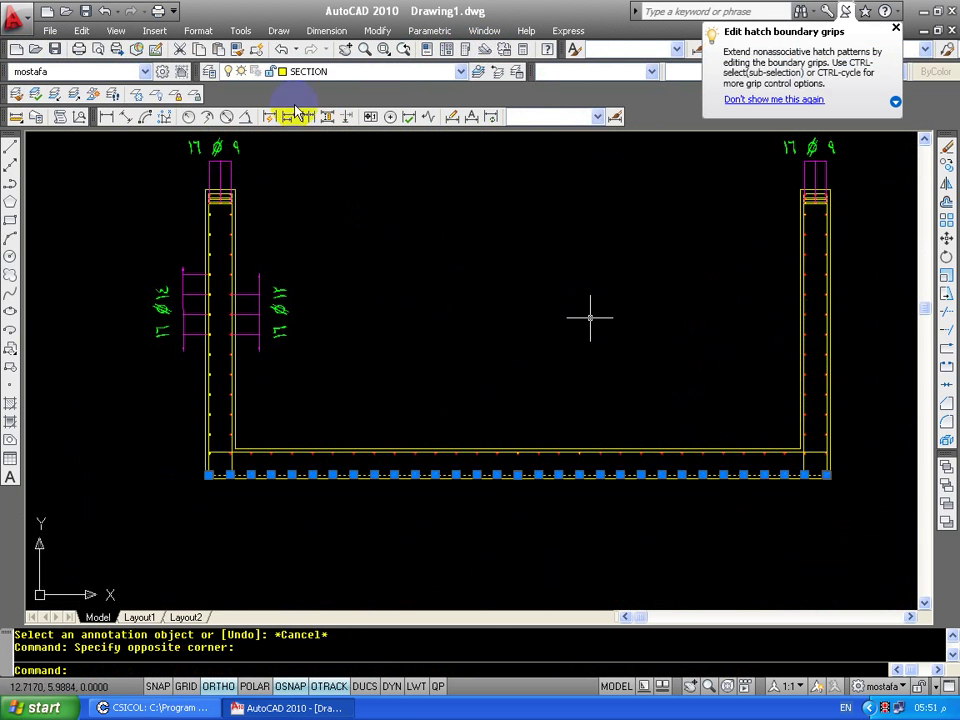
left_click(424, 50)
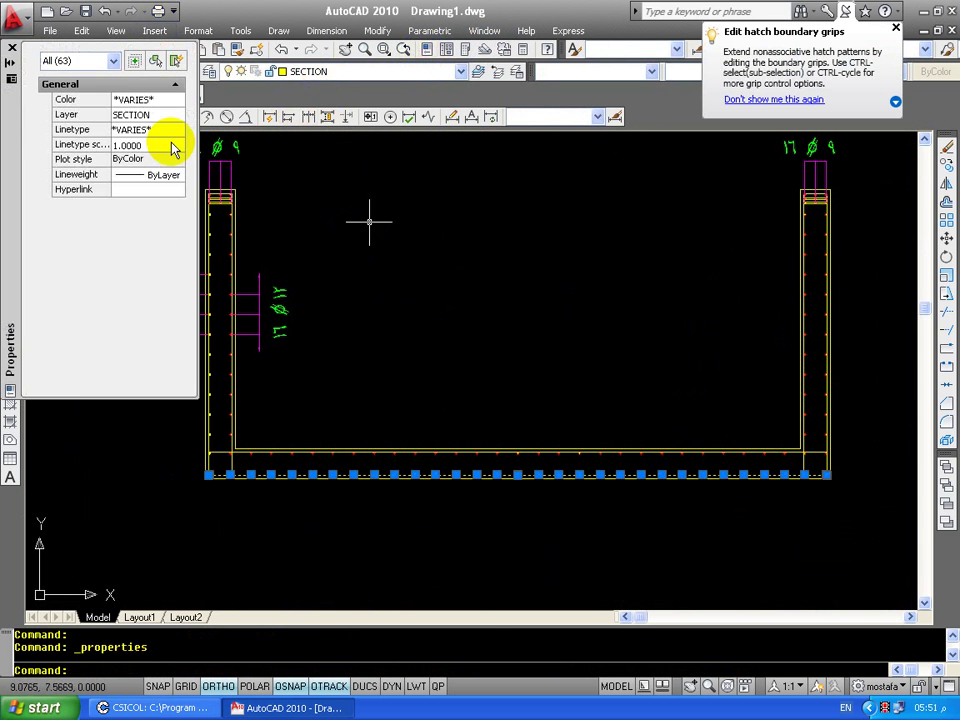
left_click(98, 66)
left_click(40, 103)
left_click(12, 47)
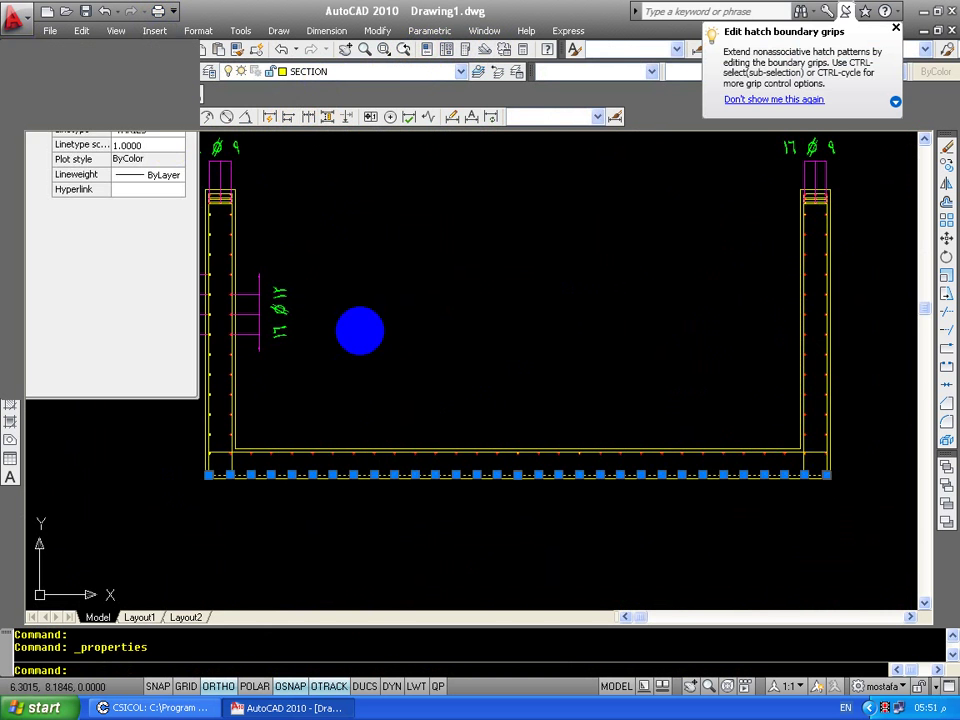
scroll(358, 328, "down", 3)
key("Escape")
scroll(669, 450, "up", 5)
Copy core 2's lower dimension and bar group to beneath the U-wall's base.
left_click_drag(754, 452, 572, 502)
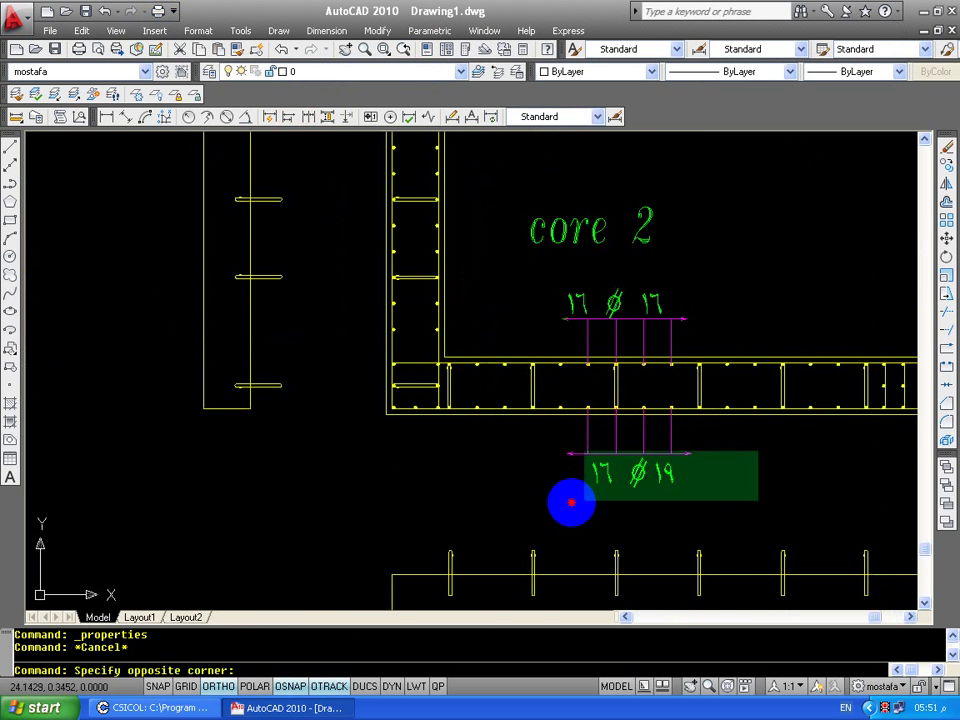
type("co")
key("Return")
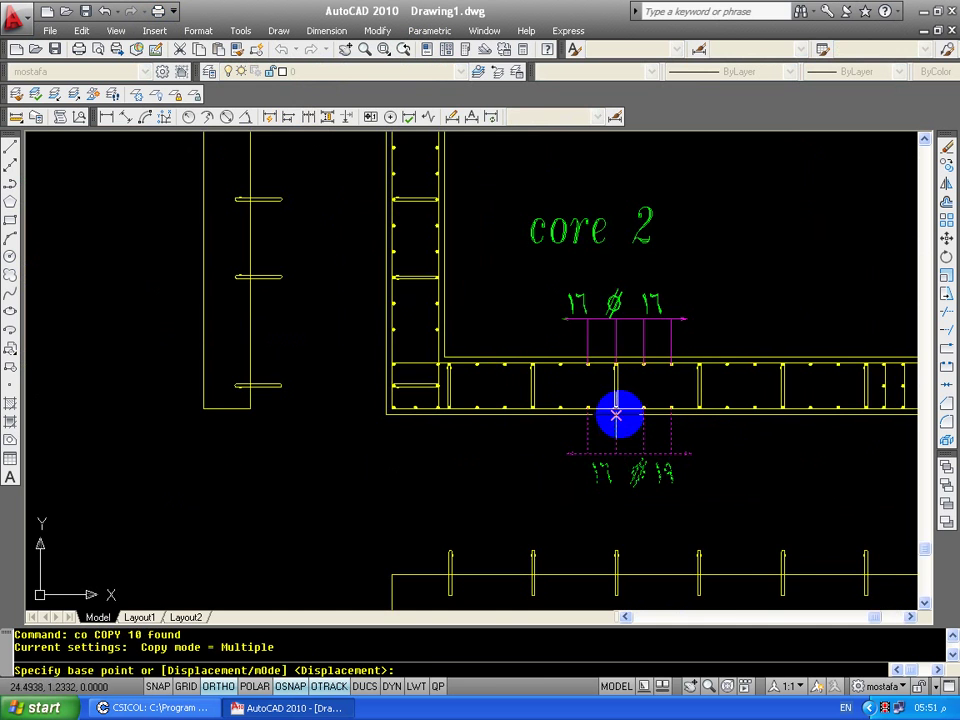
left_click(616, 413)
mouse_move(616, 413)
middle_mouse_down()
mouse_move(358, 356)
mouse_move(313, 319)
middle_mouse_up()
left_click(316, 465)
key("Escape")
Start moving the copied group into place, turning ortho off with F8.
left_click_drag(451, 410, 265, 547)
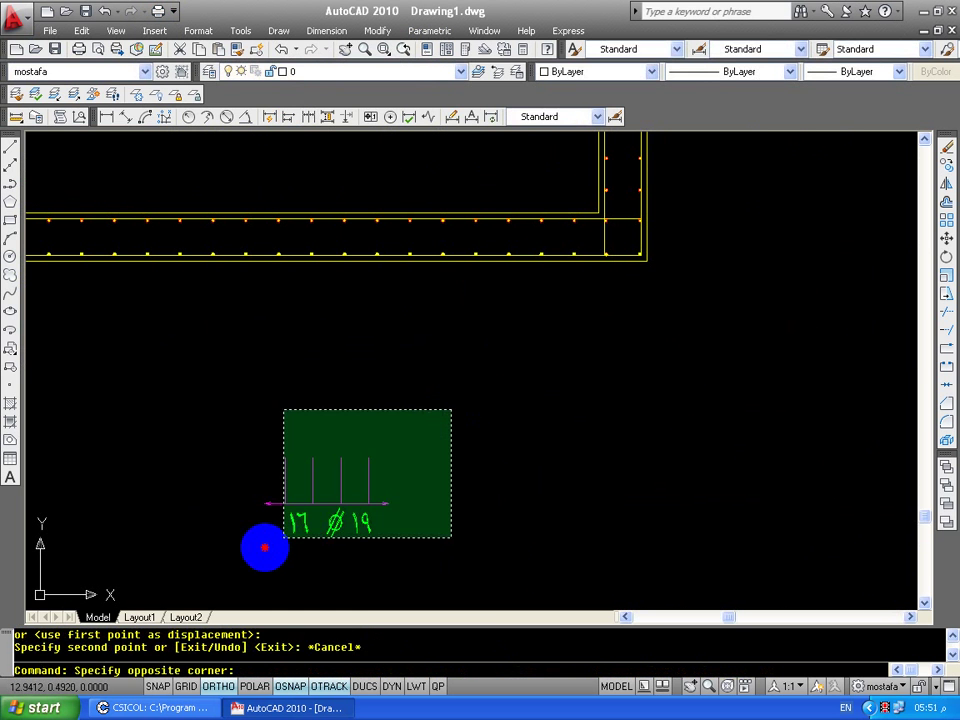
left_click(267, 548)
type("m")
key("Return")
left_click(312, 458)
mouse_move(312, 458)
middle_mouse_down()
mouse_move(436, 524)
mouse_move(451, 487)
middle_mouse_up()
scroll(408, 390, "up", 5)
key("F8")
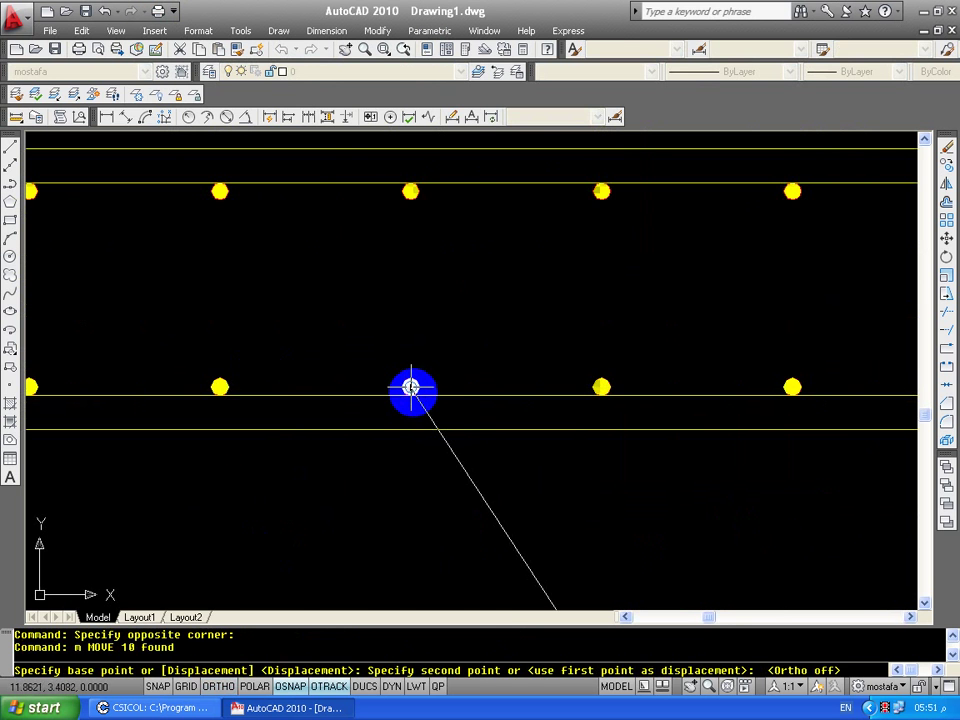
key("Escape")
Snap the first two vertical ticks onto their rebar dots.
scroll(323, 420, "down", 2)
left_click_drag(323, 420, 289, 428)
type("m")
key("Return")
scroll(310, 395, "up", 3)
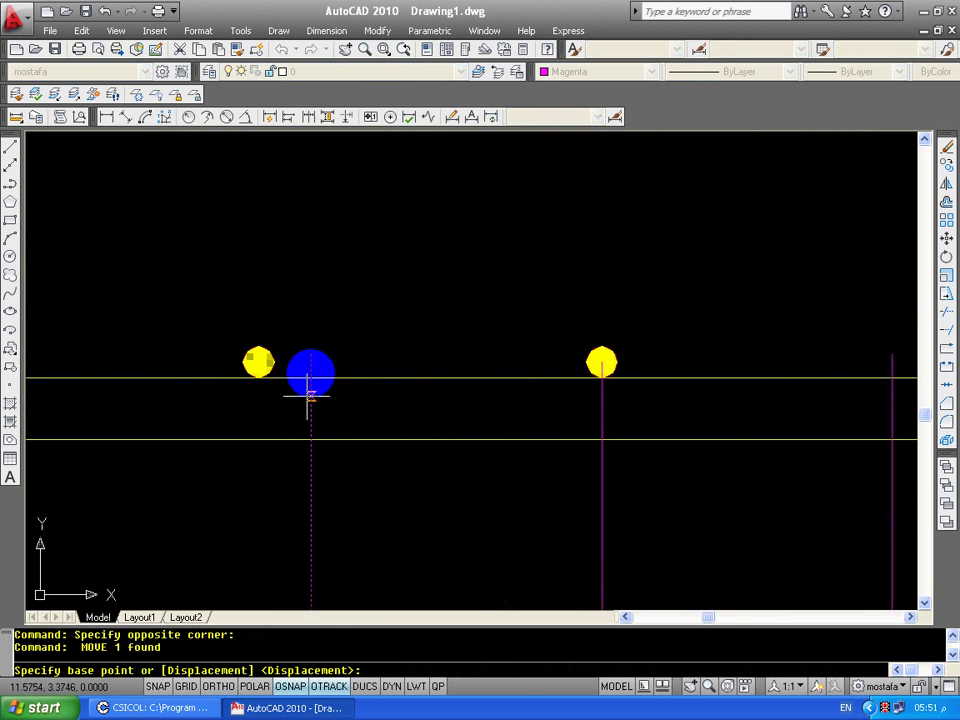
left_click(312, 355)
left_click(258, 360)
scroll(285, 369, "down", 4)
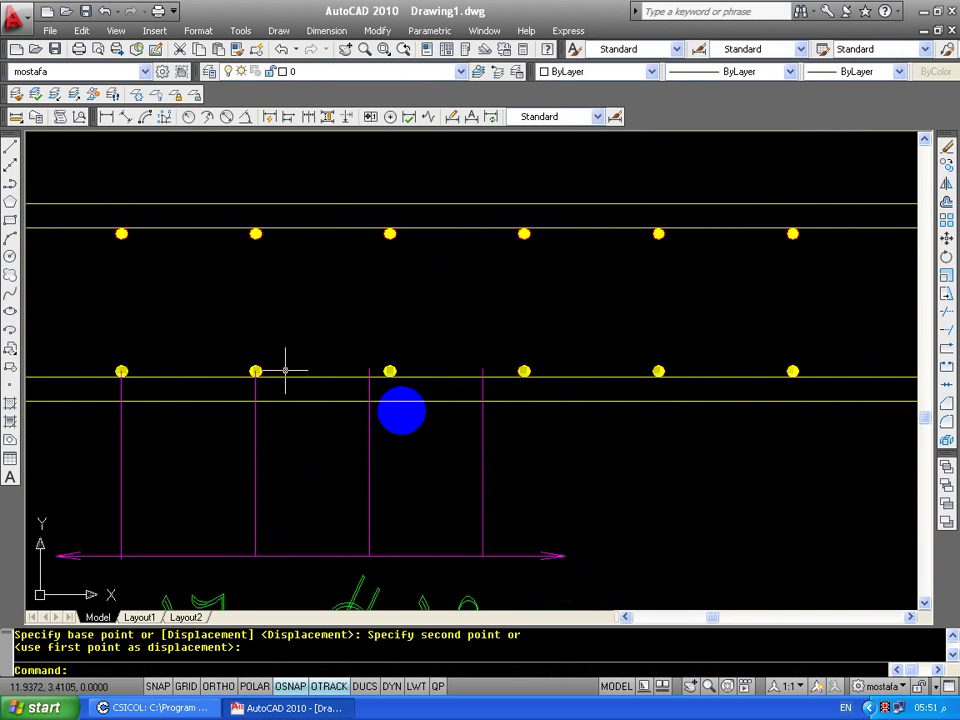
left_click_drag(400, 480, 340, 440)
type("m")
key("Return")
left_click(369, 372)
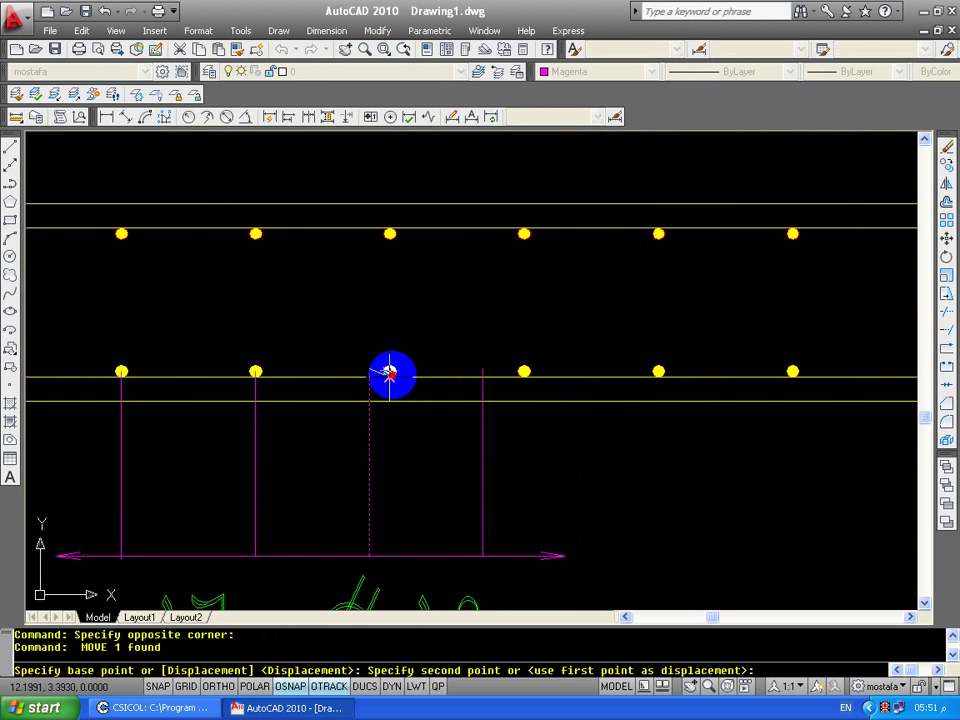
left_click(389, 370)
Snap the middle and remaining ticks onto their bar centres.
scroll(388, 370, "up", 3)
left_click_drag(377, 394, 392, 364)
type("m")
key("Return")
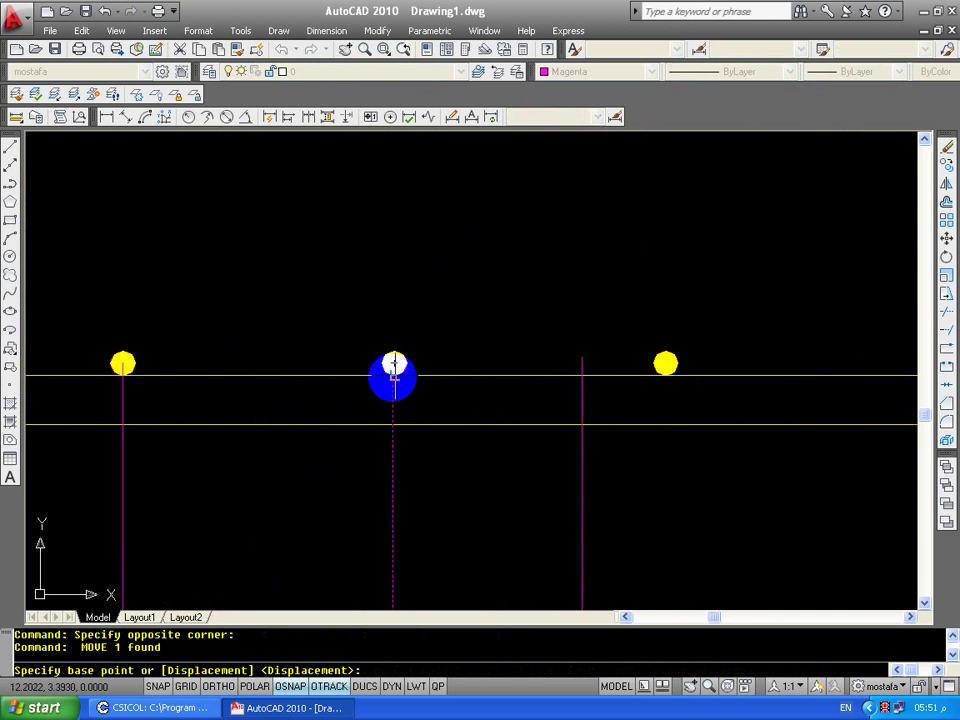
left_click(393, 365)
scroll(390, 389, "up", 3)
left_click(396, 336)
scroll(458, 372, "down", 2)
middle_click_drag(715, 393, 577, 403)
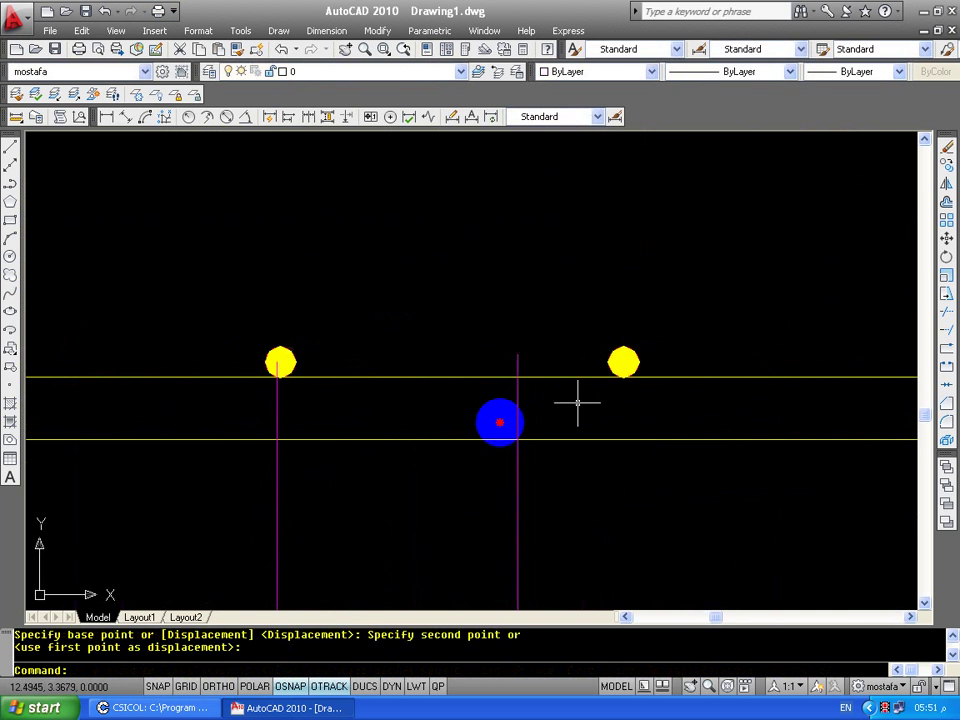
left_click_drag(577, 403, 505, 390)
type("m")
key("Return")
left_click(519, 349)
left_click(621, 361)
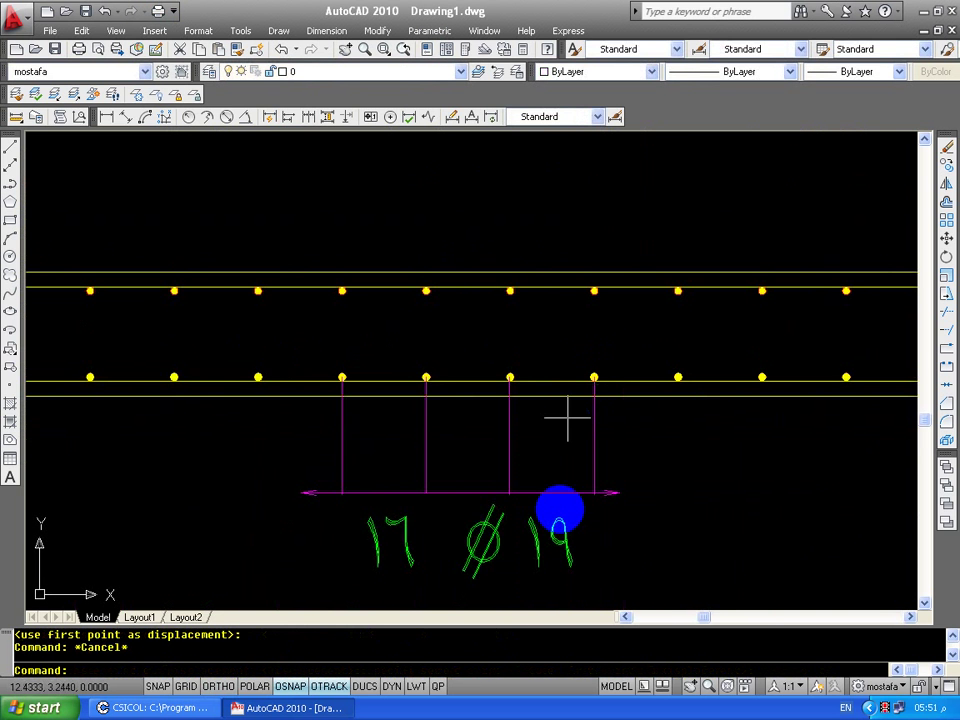
scroll(557, 503, "down", 5)
Edit the label under the wall's base to read 16 ø36.
double_click(555, 518)
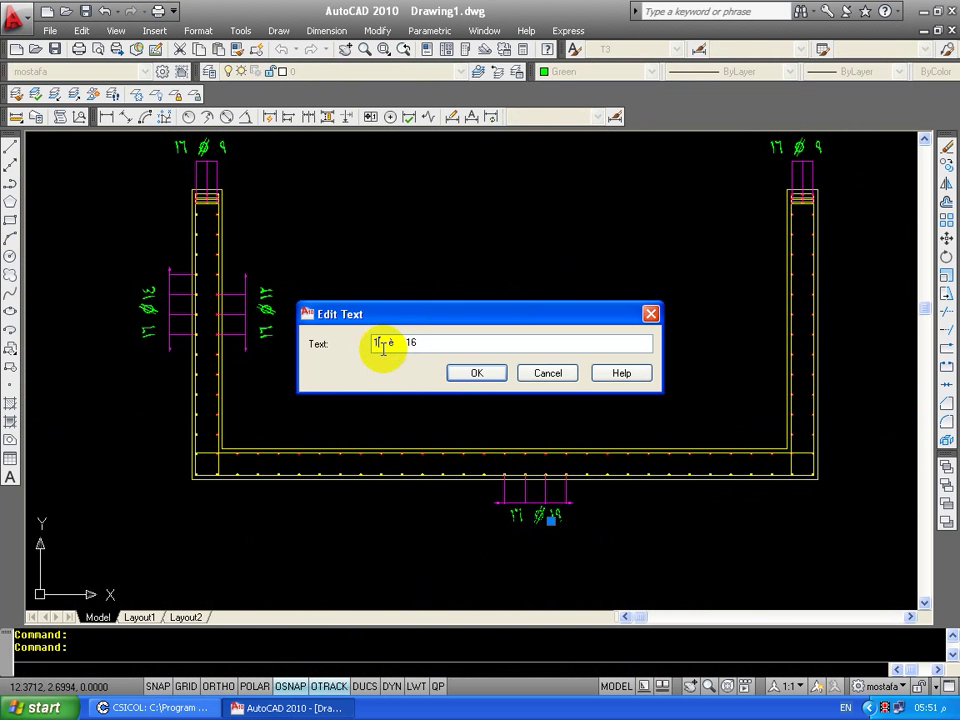
left_click(473, 376)
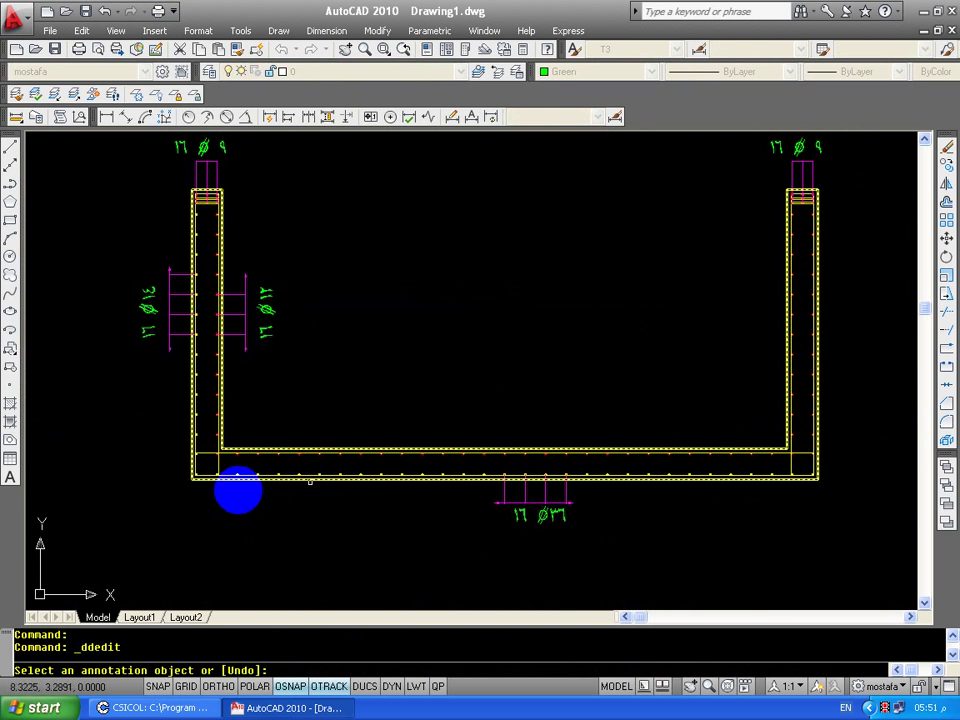
key("Escape")
Check the base bars' hatch in the Properties palette.
left_click(154, 499)
left_click(435, 304)
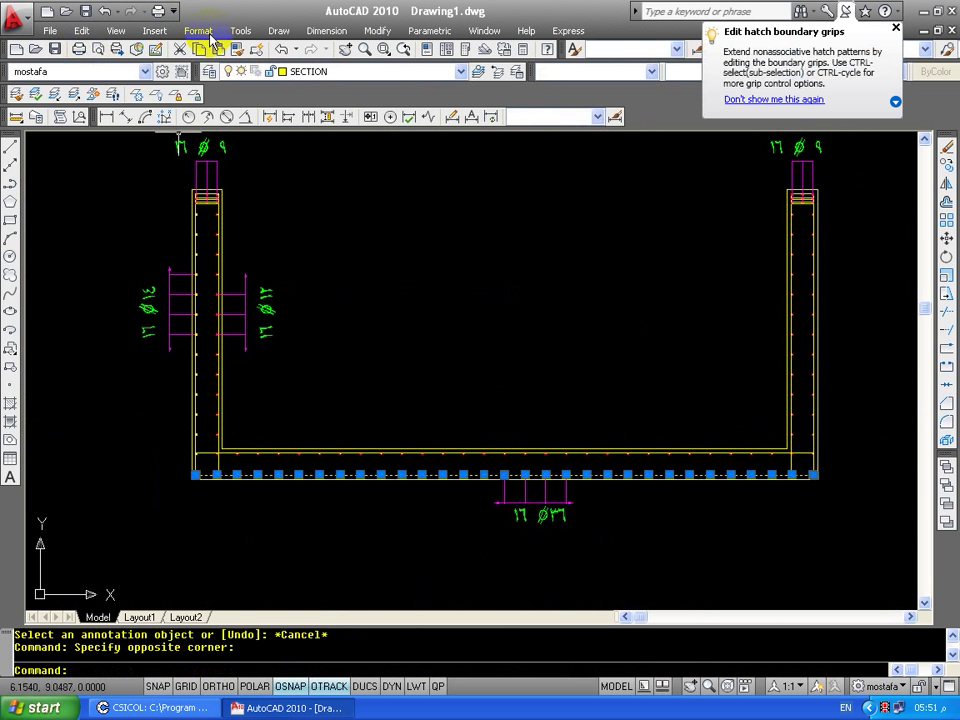
left_click(424, 52)
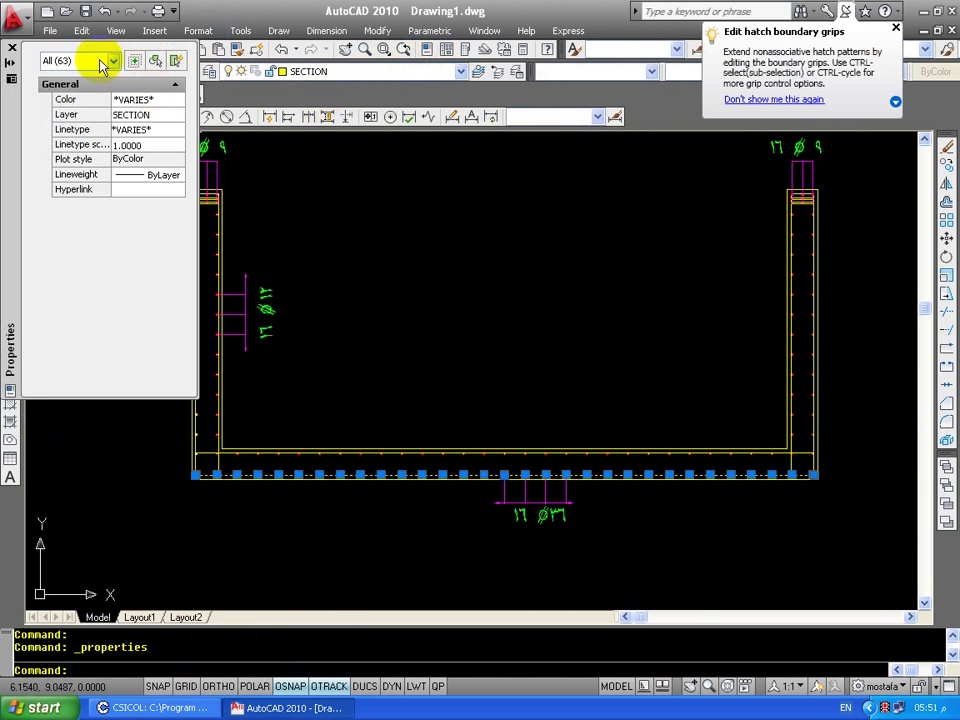
left_click(10, 48)
Reopen the bottom label text to verify it, then close the editor.
left_click_drag(489, 503, 550, 515)
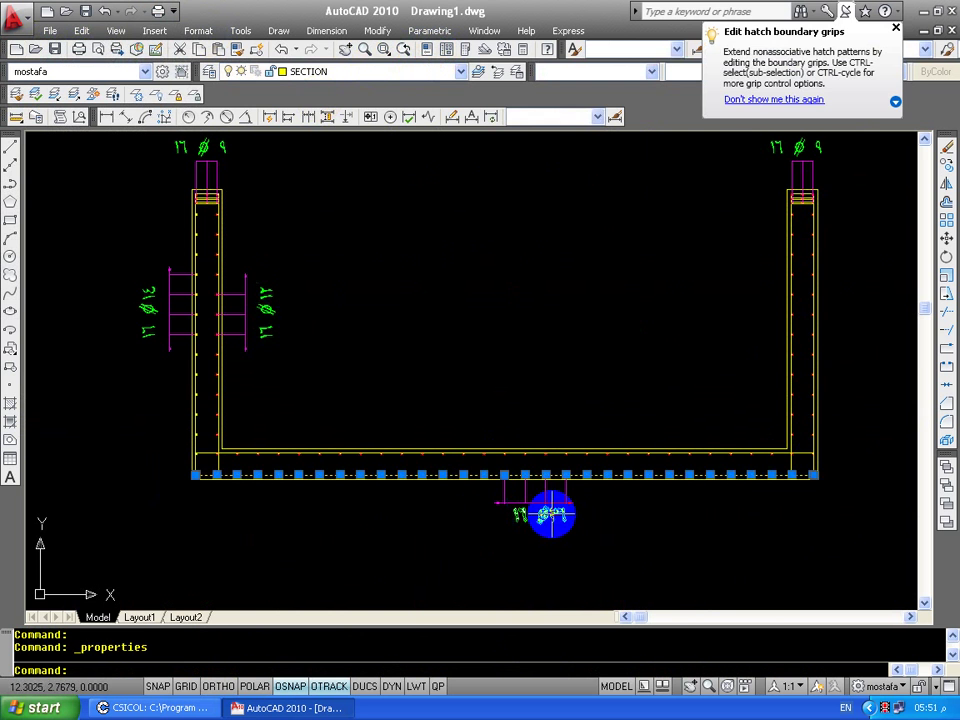
double_click(550, 515)
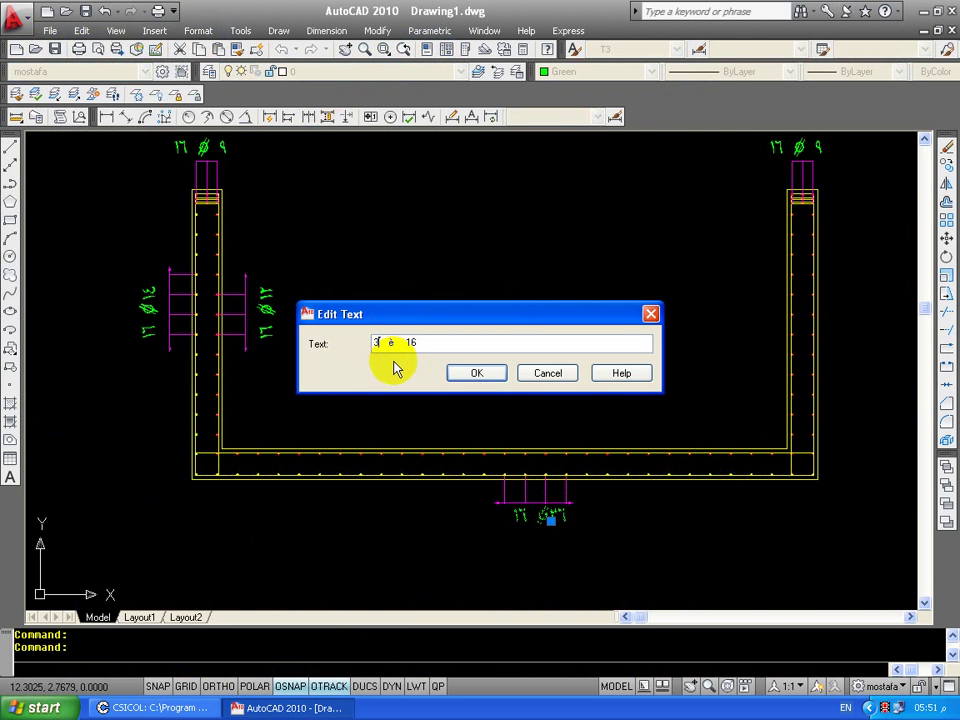
left_click(477, 374)
scroll(540, 422, "down", 2)
key("Escape")
Copy the 16 ø 16 bar label and paste it above the U's base.
scroll(671, 469, "up", 2)
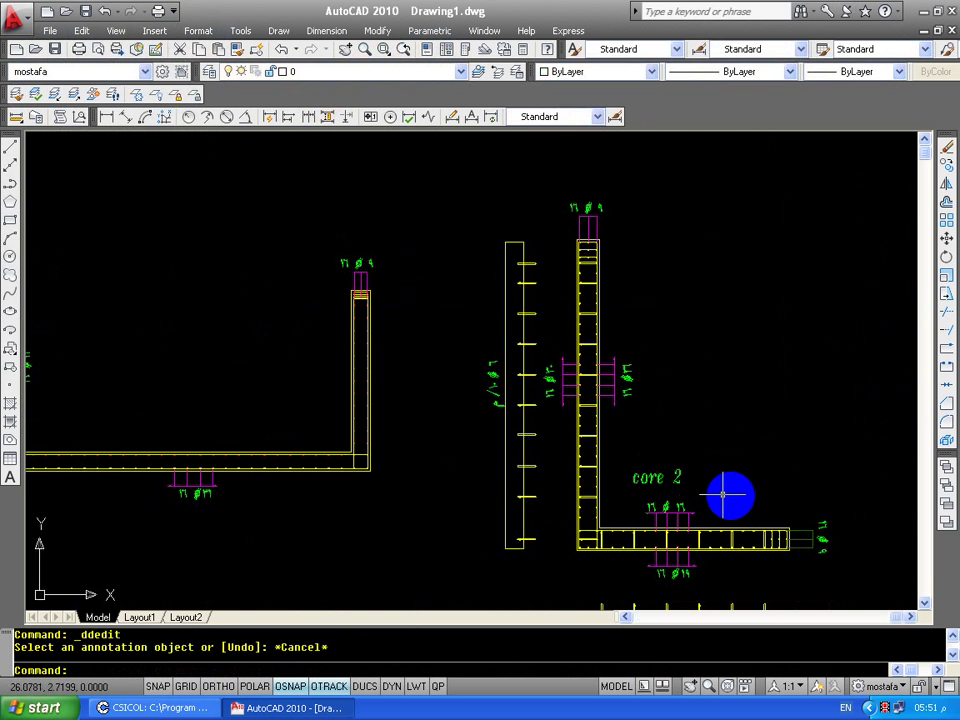
scroll(731, 495, "up", 3)
left_click(711, 488)
left_click(541, 540)
key("ctrl+c")
key("ctrl+v")
scroll(589, 435, "down", 4)
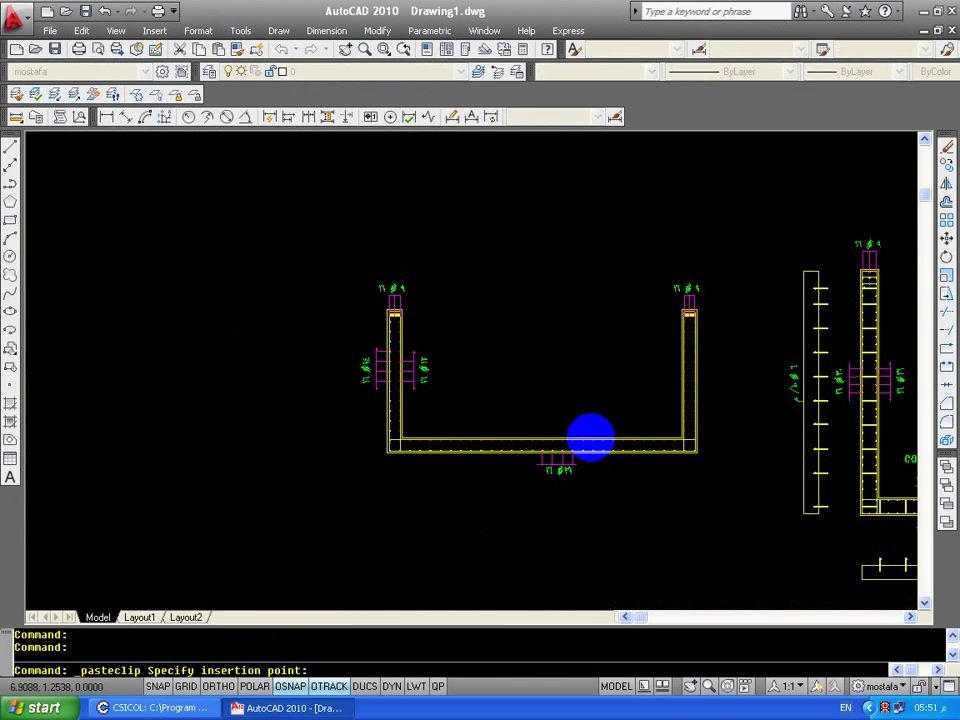
scroll(452, 397, "up", 3)
left_click(432, 397)
Select the pasted label and begin moving it, then cancel the move.
scroll(497, 392, "up", 3)
left_click(540, 283)
left_click(342, 388)
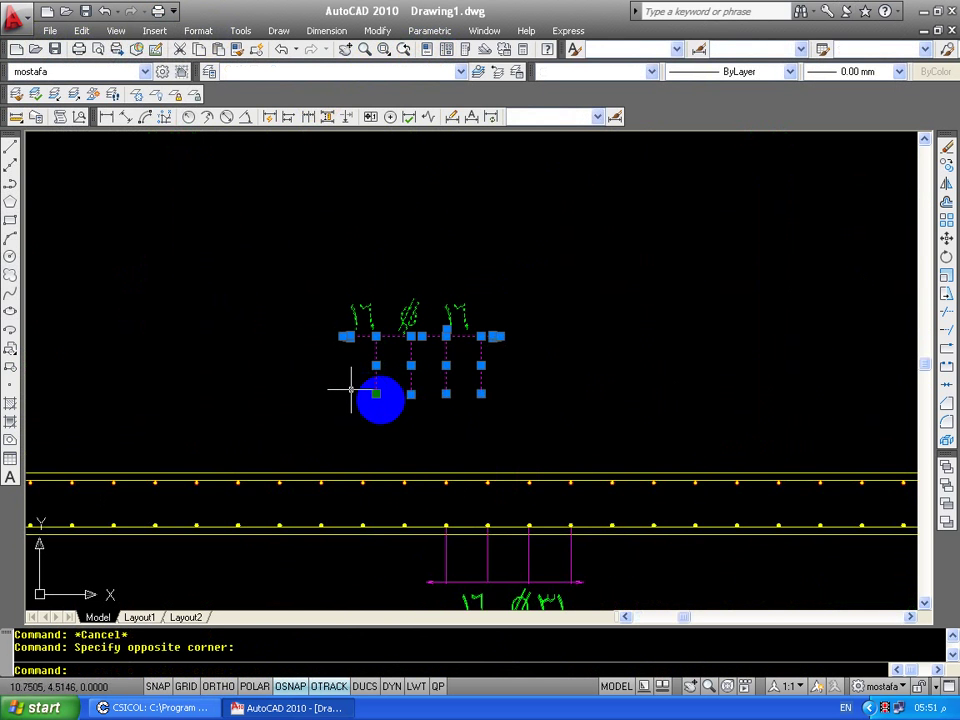
type("m")
key("Return")
scroll(493, 405, "up", 2)
left_click(490, 386)
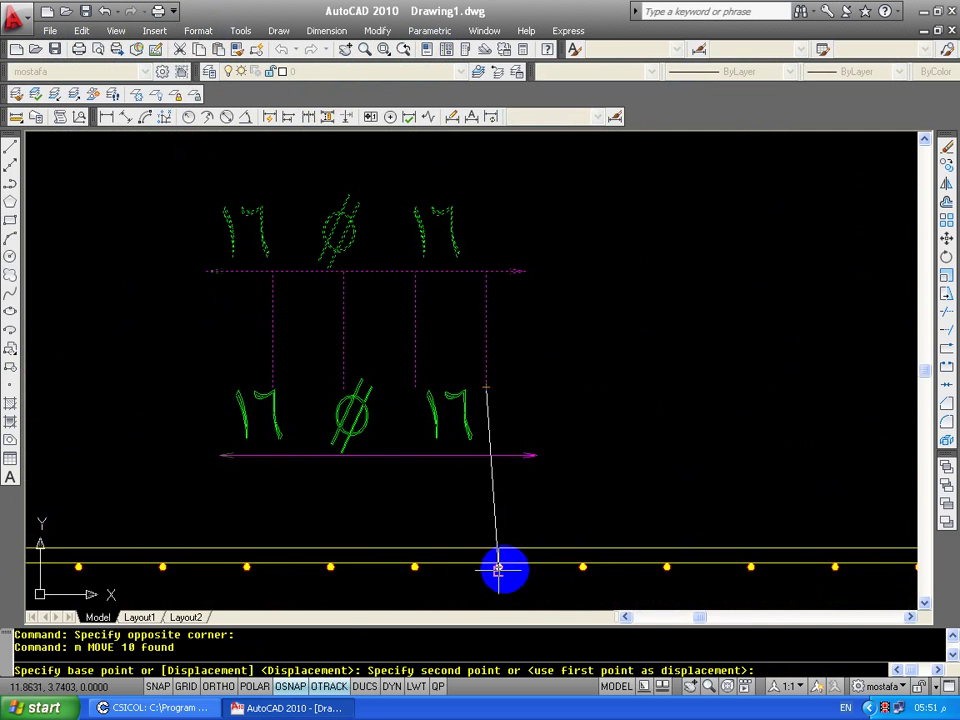
scroll(499, 562, "up", 3)
scroll(499, 560, "down", 2)
scroll(514, 467, "down", 2)
key("Escape")
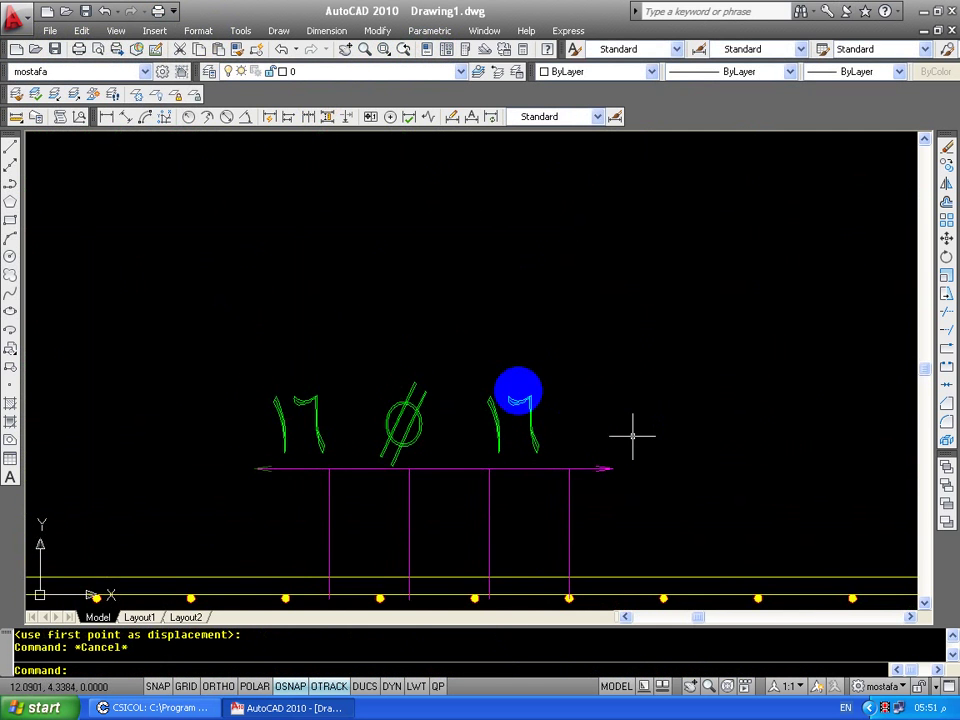
Move the first two label ticks onto their inner rebar dots.
scroll(424, 481, "up", 3)
left_click(424, 481)
left_click(321, 489)
type("m")
key("Return")
left_click(348, 579)
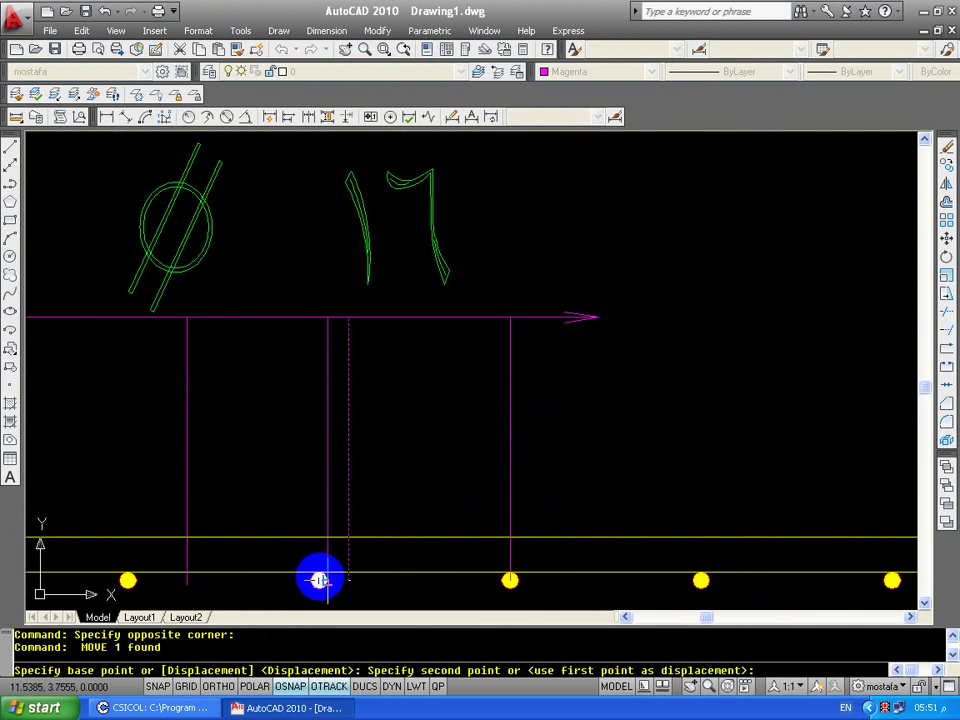
left_click(318, 580)
middle_click_drag(318, 580, 564, 467)
scroll(564, 467, "up", 3)
left_click(530, 470)
left_click(504, 489)
key("m")
key("Return")
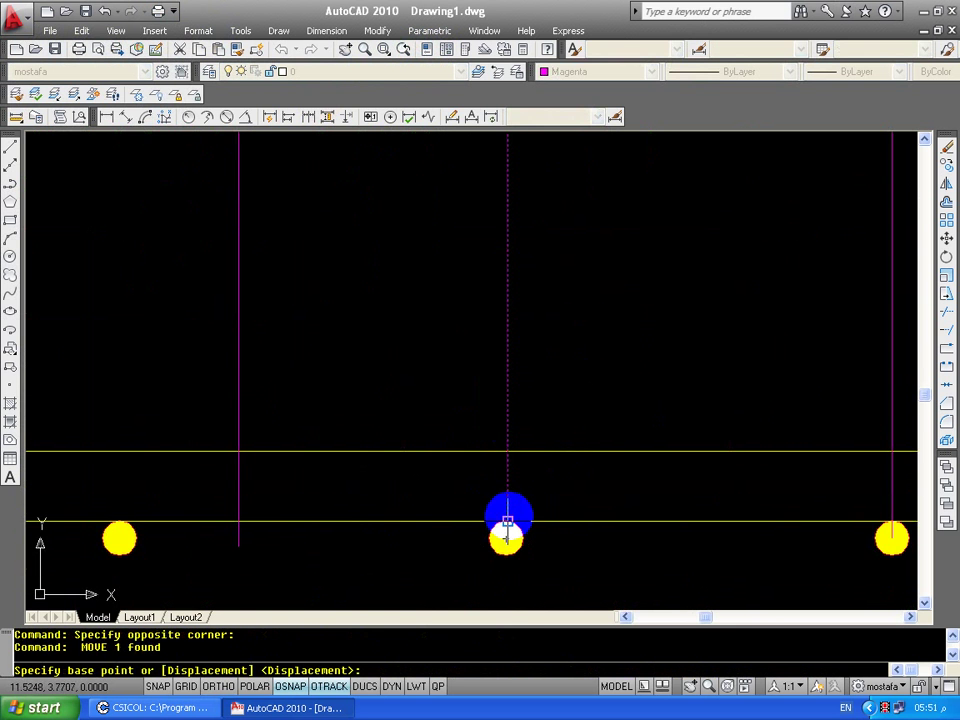
left_click(507, 520)
left_click(505, 540)
Move the remaining ticks onto the left and other inner bar centres.
middle_click_drag(505, 540, 352, 515)
mouse_move(476, 274)
left_mouse_down()
mouse_move(444, 396)
mouse_move(480, 500)
left_mouse_up()
key("m")
key("Return")
left_click(472, 521)
left_click(349, 512)
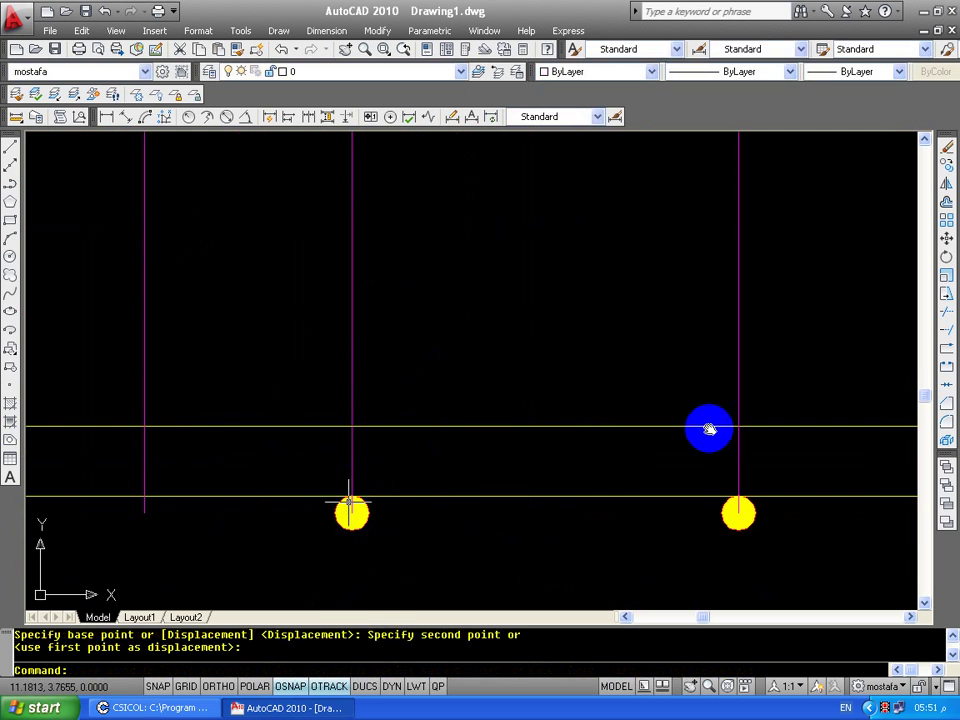
middle_click_drag(171, 498, 456, 452)
left_click(514, 293)
left_click(411, 251)
key("m")
key("Return")
left_click(428, 467)
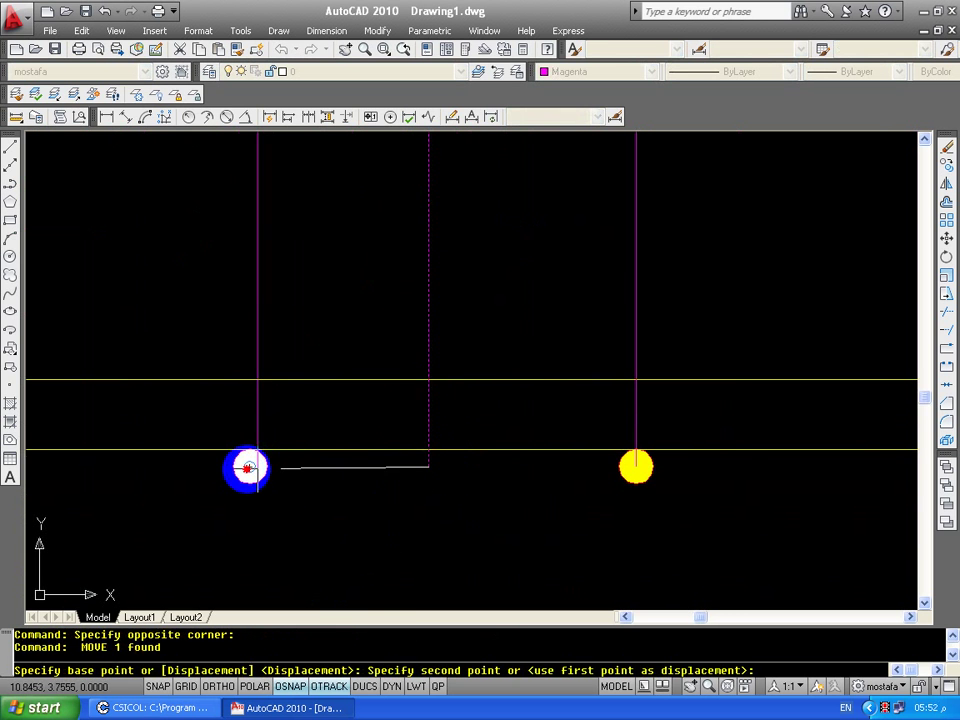
left_click(247, 467)
key("Escape")
scroll(343, 403, "down", 2)
scroll(450, 375, "down", 1)
scroll(200, 415, "down", 1)
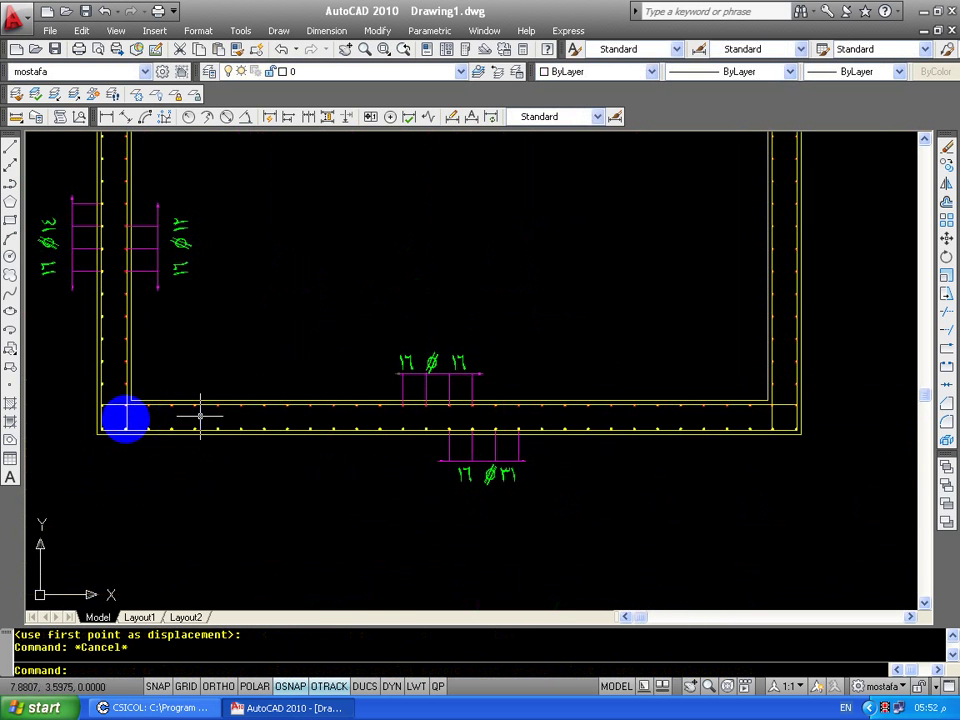
left_click(135, 415)
left_click(758, 384)
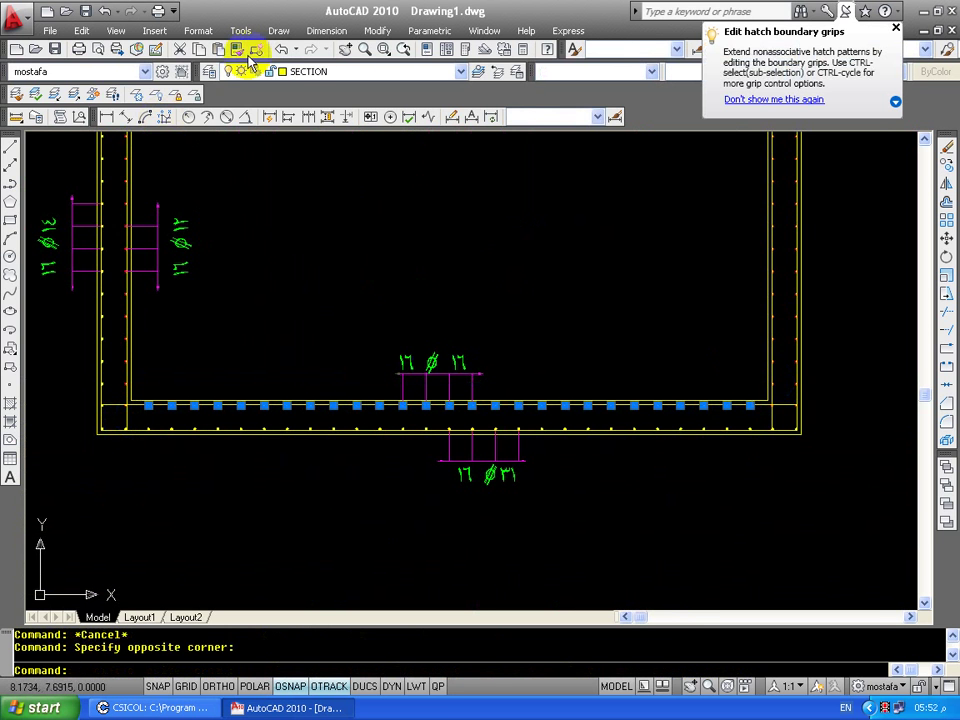
left_click(427, 51)
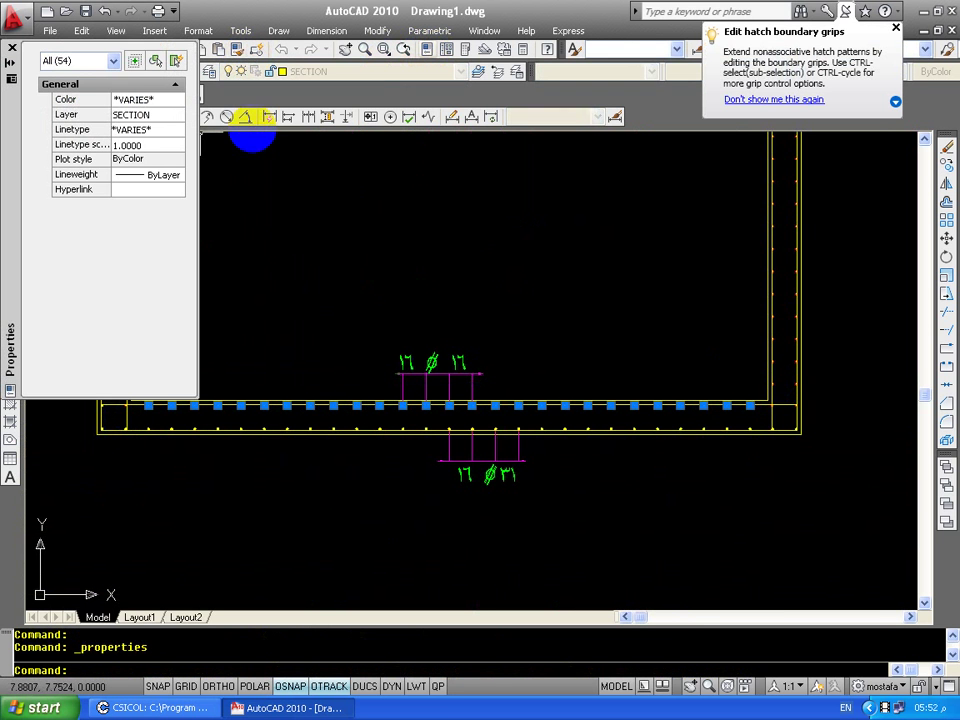
left_click(118, 62)
left_click(47, 75)
left_click(12, 47)
scroll(343, 266, "up", 1)
scroll(478, 428, "up", 3)
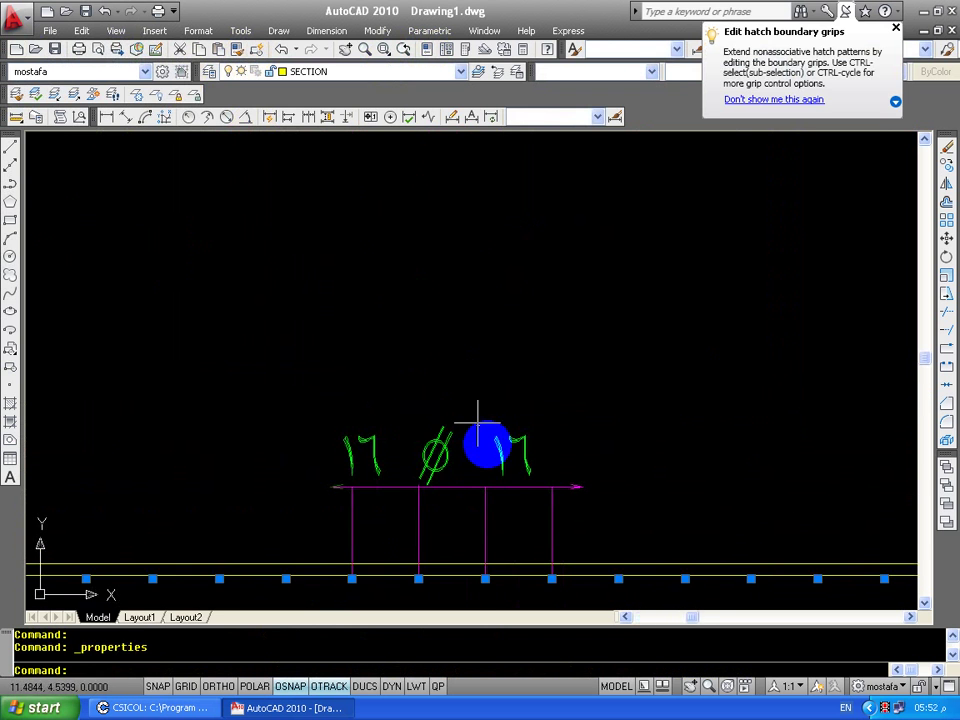
key("Escape")
double_click(500, 450)
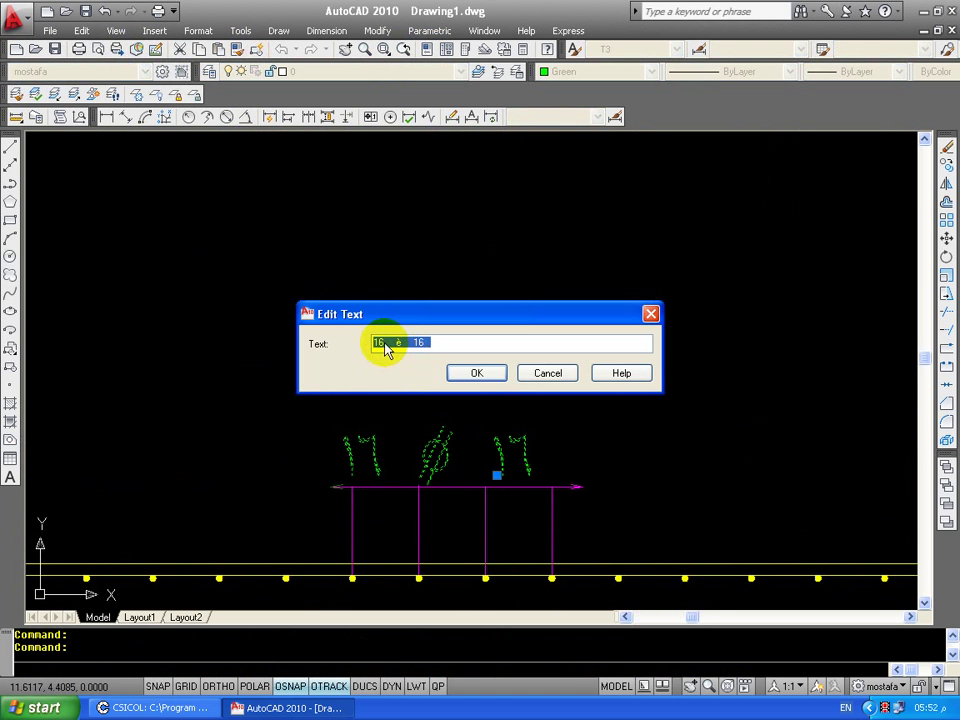
left_click(477, 375)
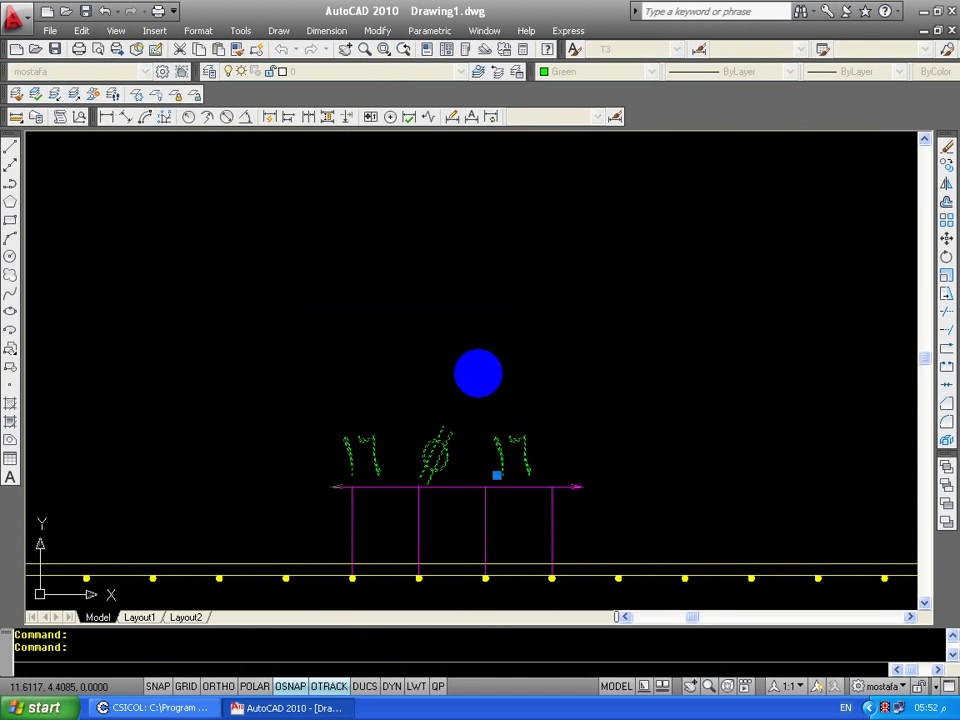
key("Escape")
scroll(400, 365, "down", 3)
left_click(254, 366)
left_click(381, 304)
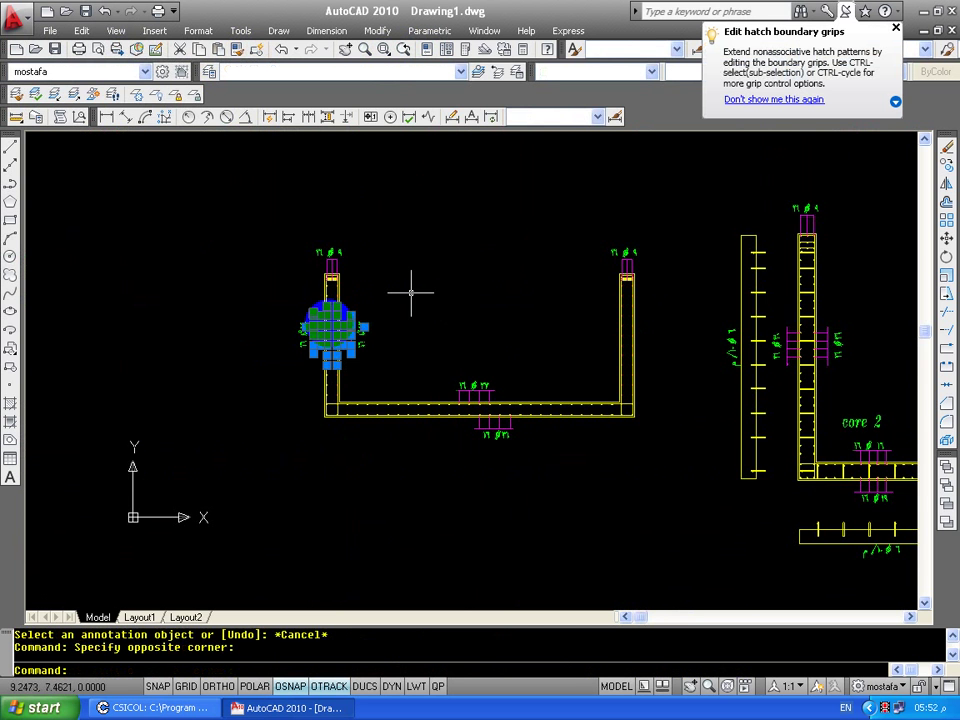
type("mi")
key("Return")
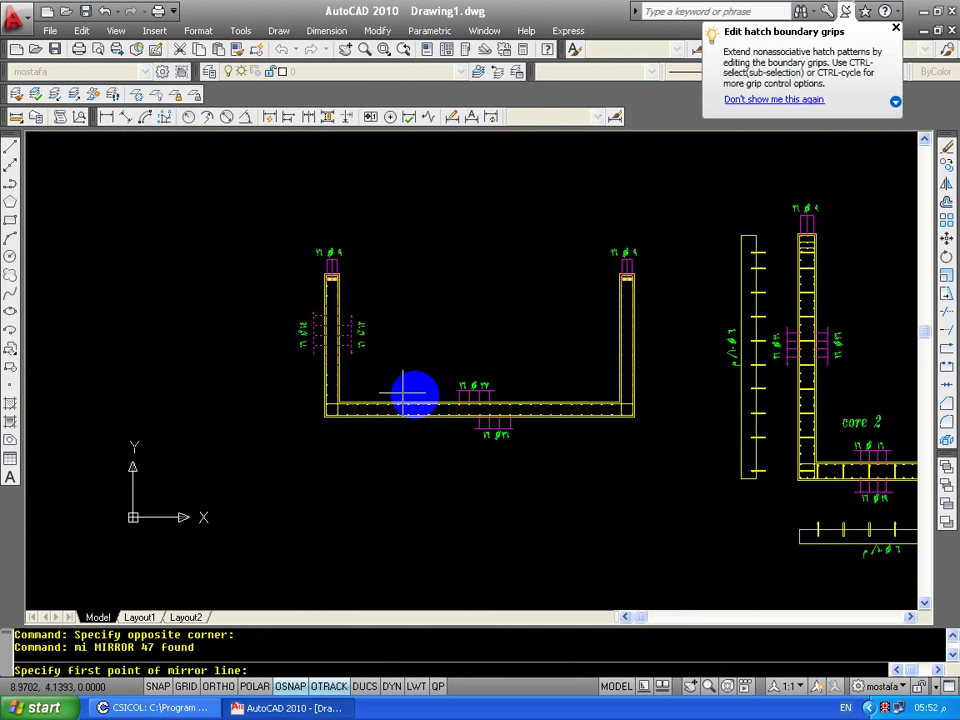
scroll(466, 405, "up", 2)
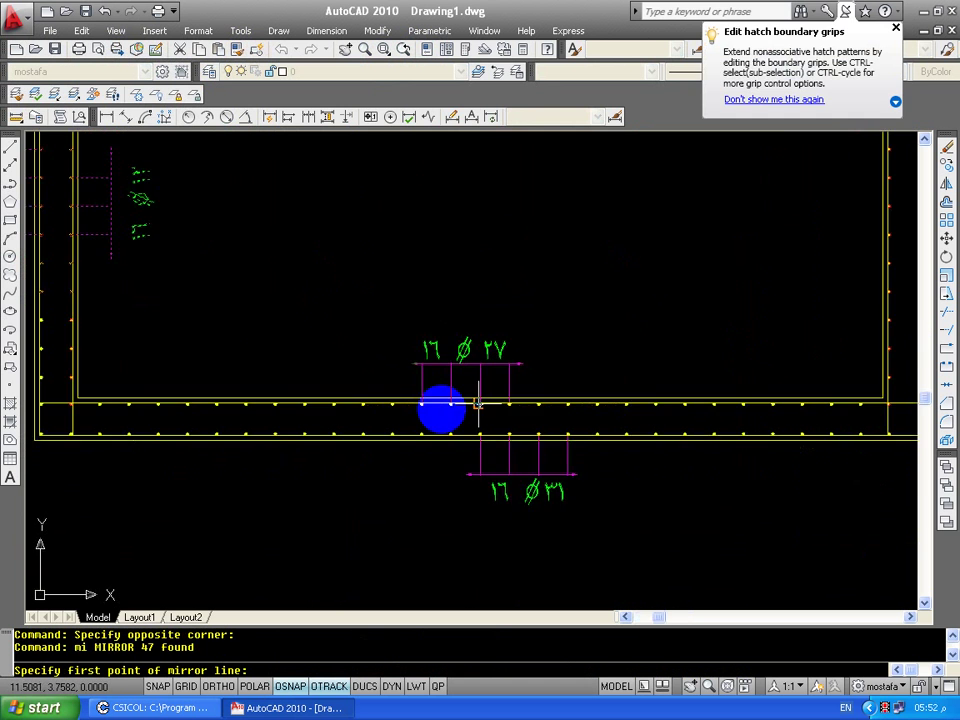
scroll(473, 397, "up", 3)
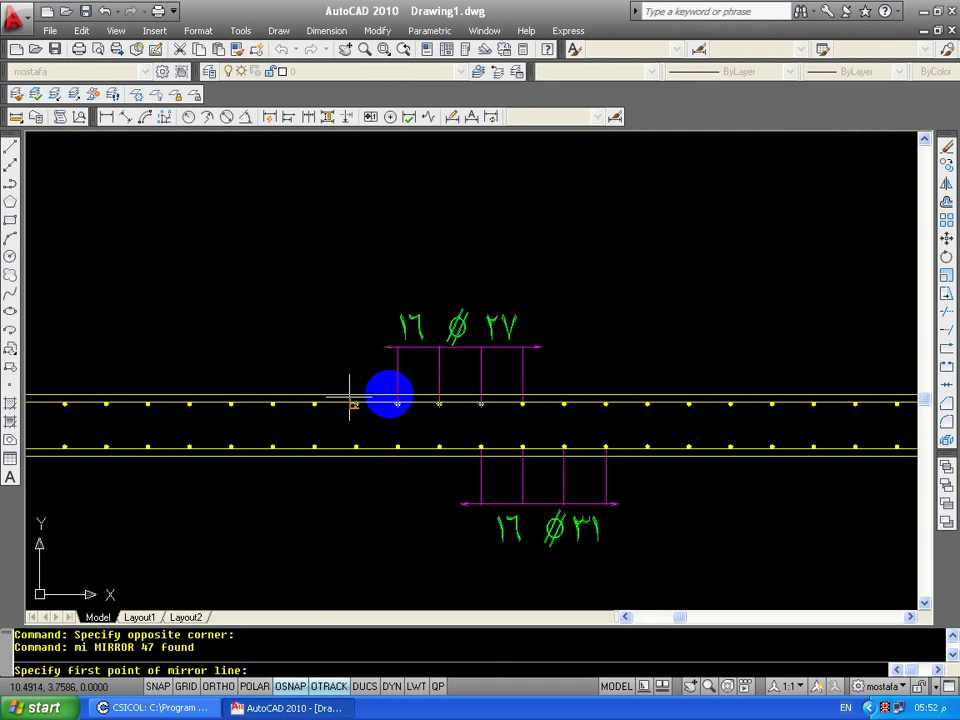
left_click(480, 396)
scroll(480, 396, "down", 1)
scroll(476, 397, "down", 4)
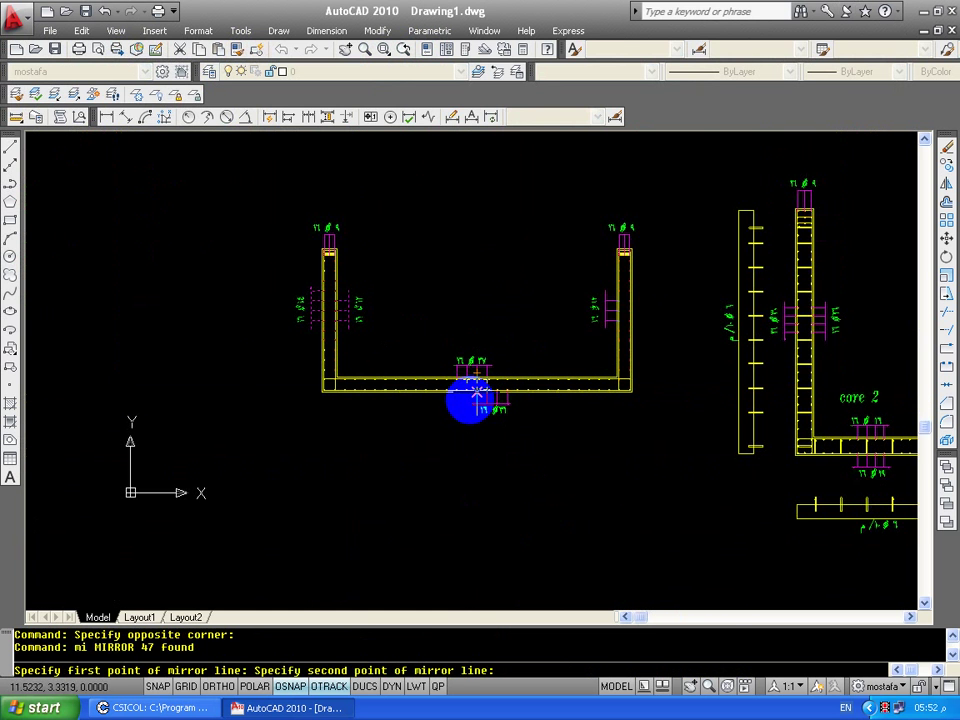
left_click(669, 283)
key("Return")
scroll(606, 332, "up", 3)
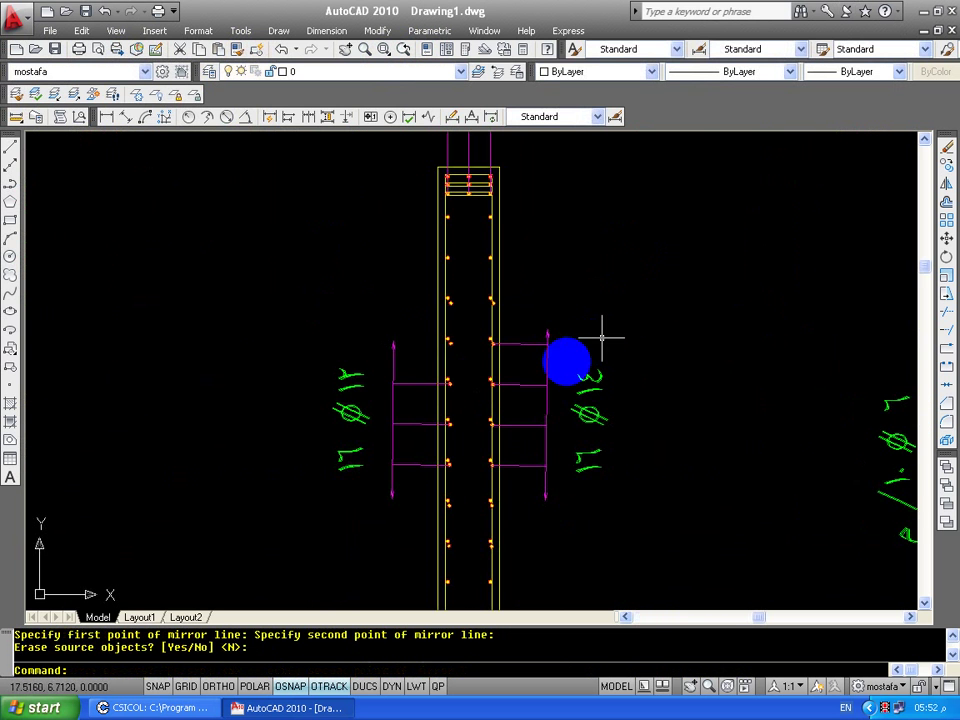
scroll(537, 374, "up", 1)
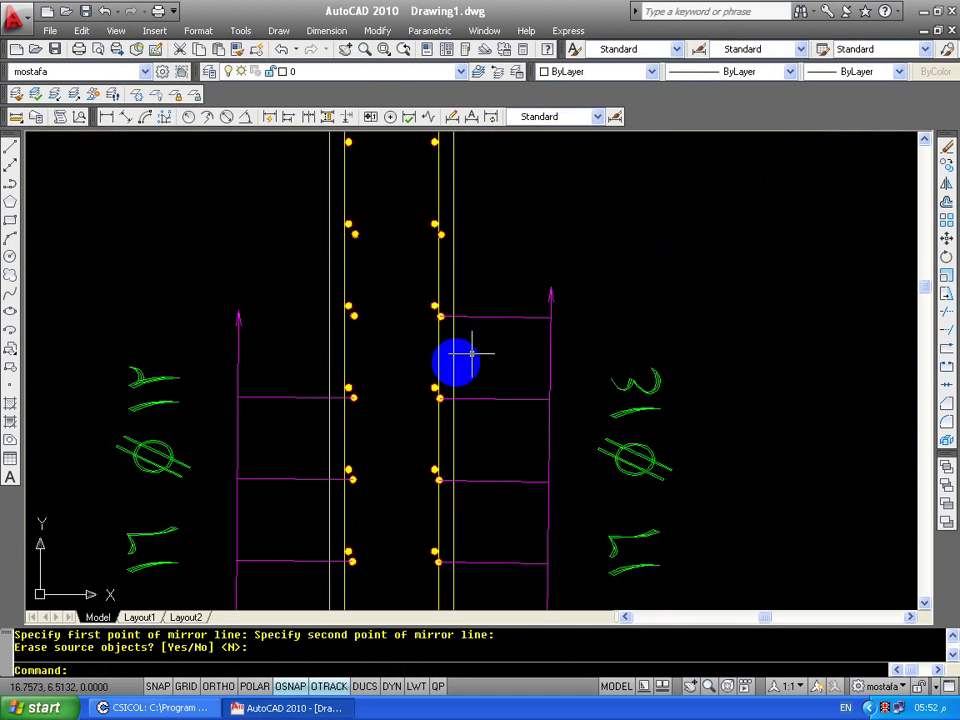
scroll(460, 365, "up", 3)
scroll(418, 281, "down", 3)
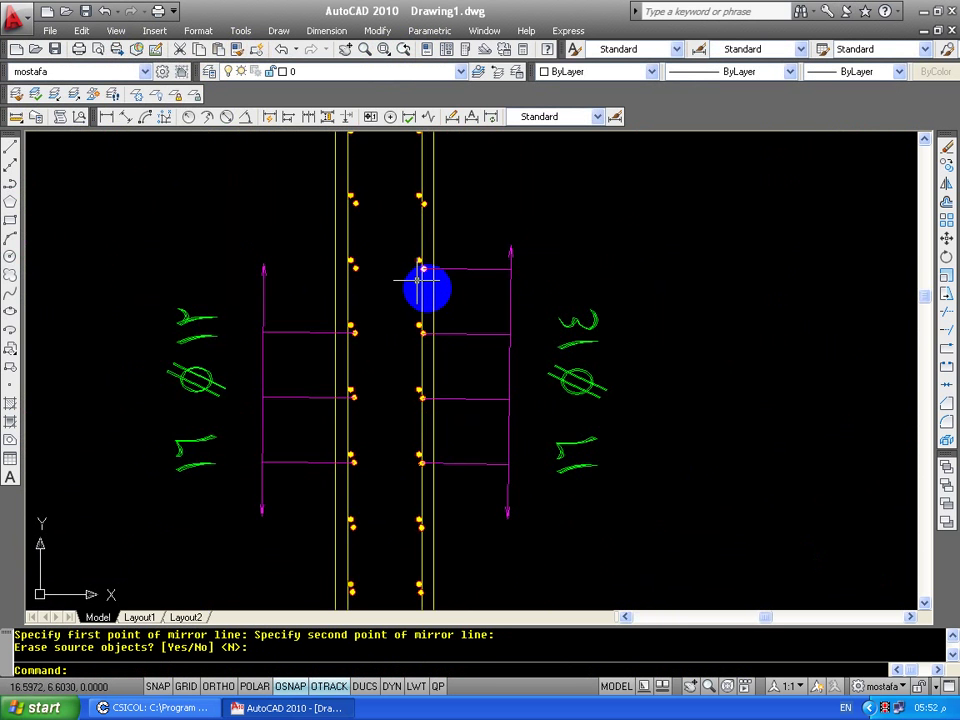
key("ctrl+z")
key("ctrl+z")
key("ctrl+z")
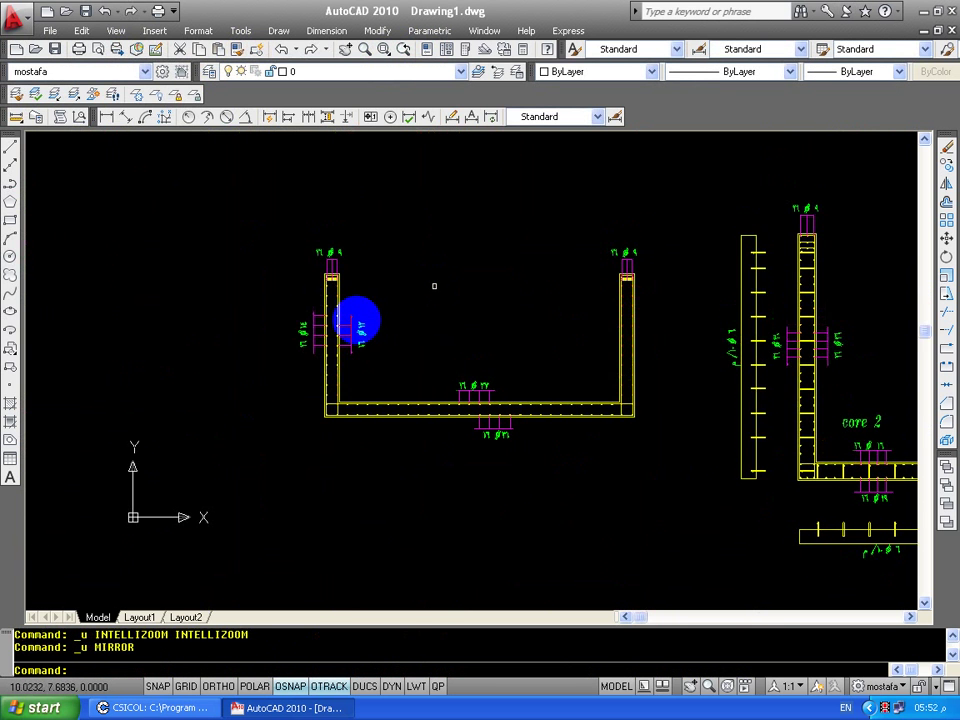
scroll(350, 318, "up", 3)
Copy the left wall's side-bar ladder marks and labels onto the matching point on the right wall.
left_click(176, 424)
left_click(388, 285)
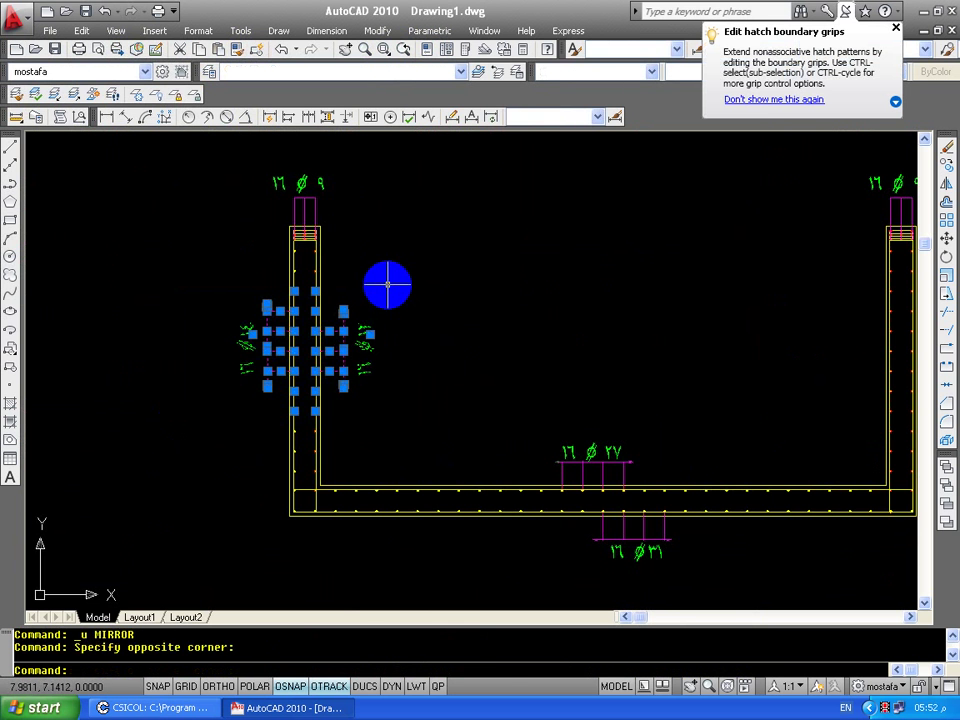
type("co")
key("Return")
scroll(330, 210, "up", 5)
left_click(279, 253)
scroll(557, 265, "down", 3)
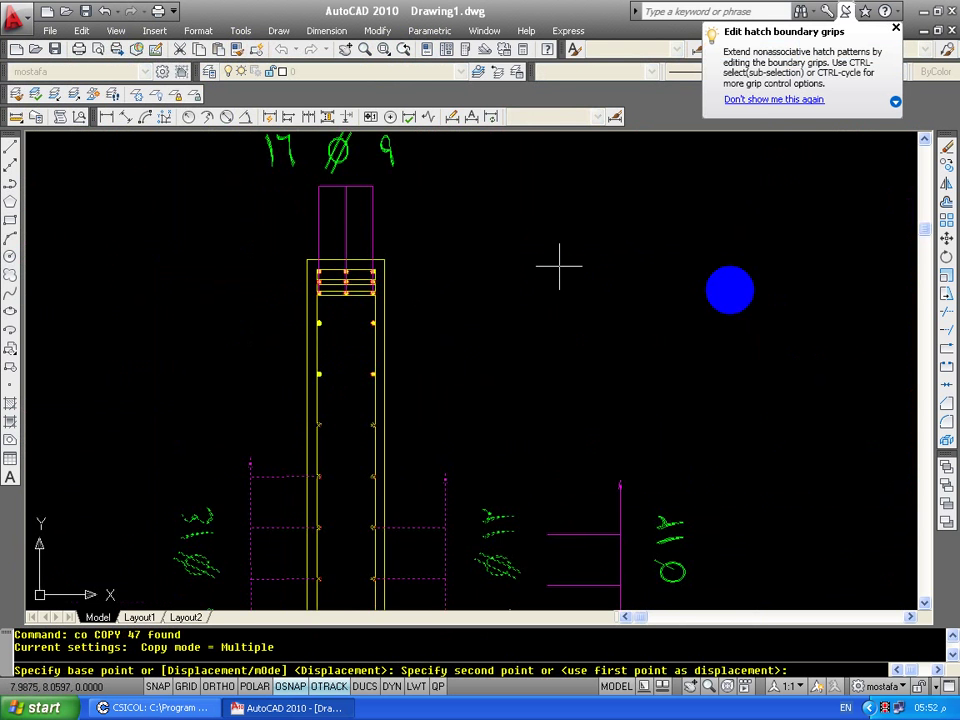
scroll(632, 316, "down", 2)
scroll(632, 316, "up", 3)
scroll(640, 289, "up", 2)
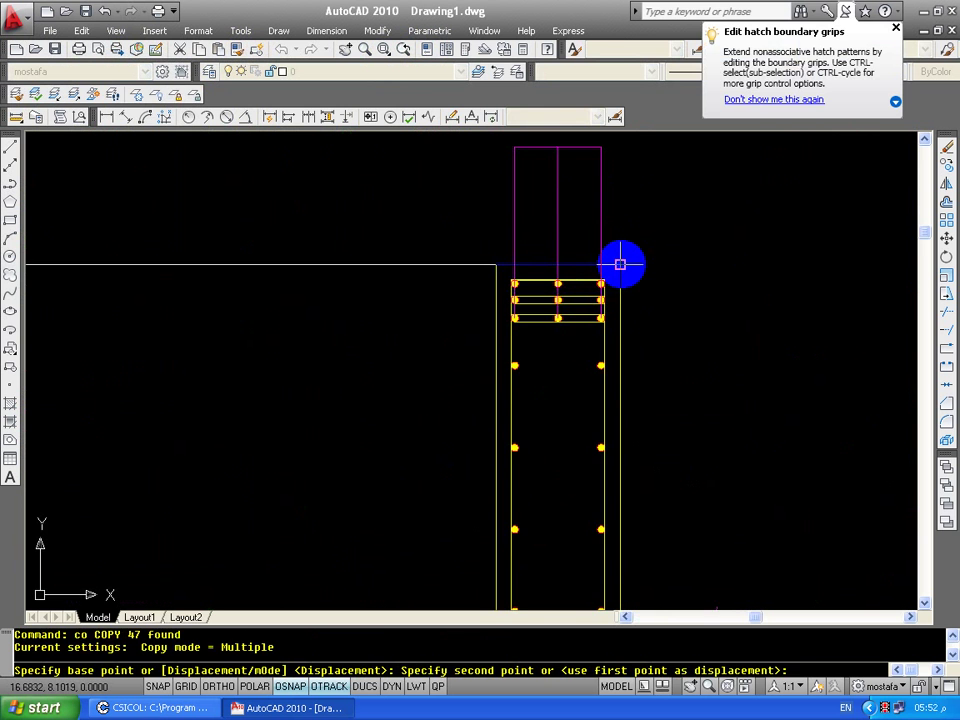
left_click(620, 265)
scroll(542, 375, "down", 2)
key("Escape")
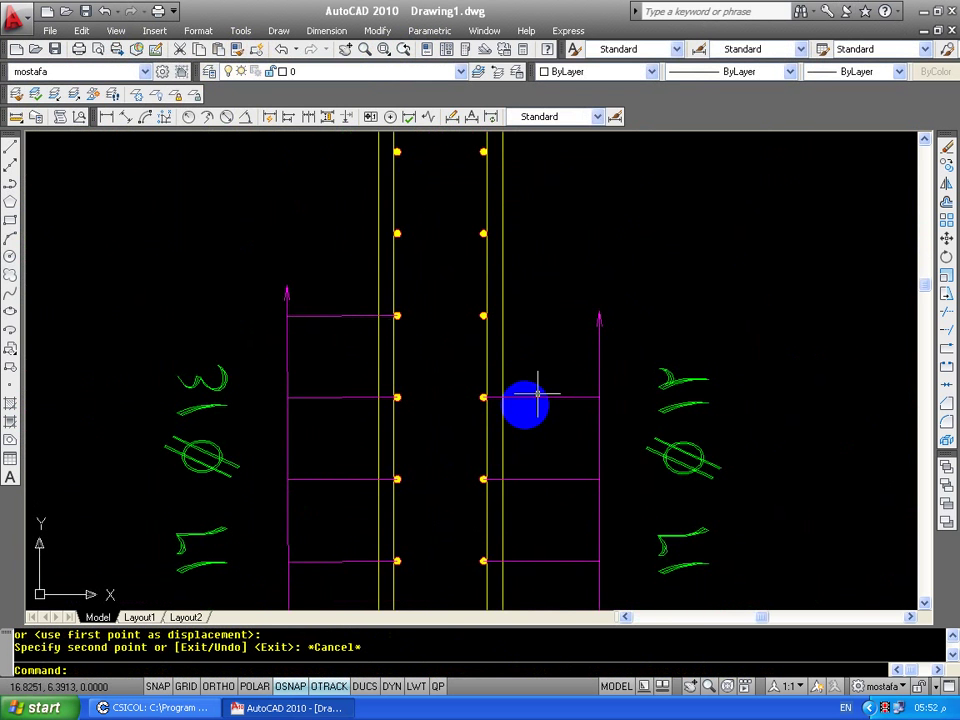
scroll(503, 260, "up", 1)
scroll(503, 259, "down", 2)
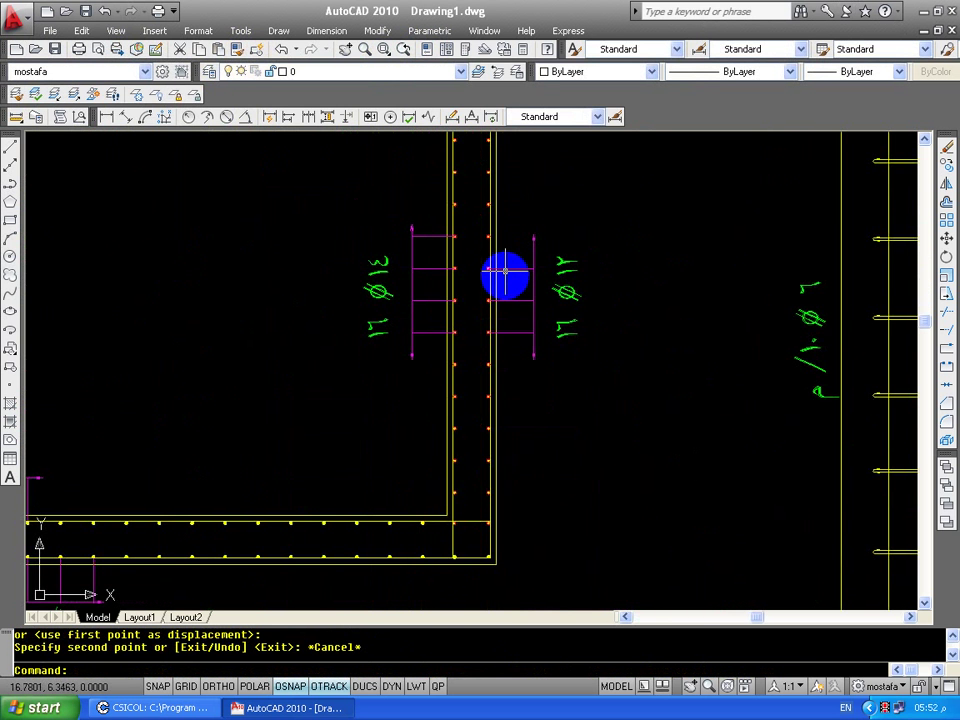
scroll(563, 313, "down", 3)
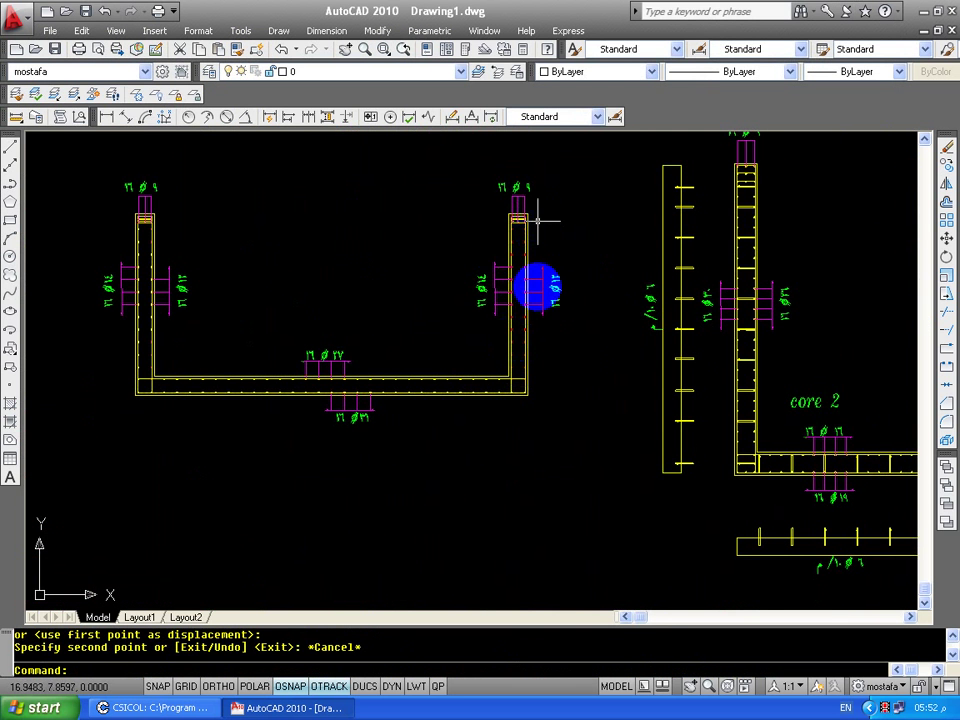
scroll(538, 291, "up", 5)
Edit the three side-bar labels on the right wall so they read 14 ø 16.
double_click(579, 236)
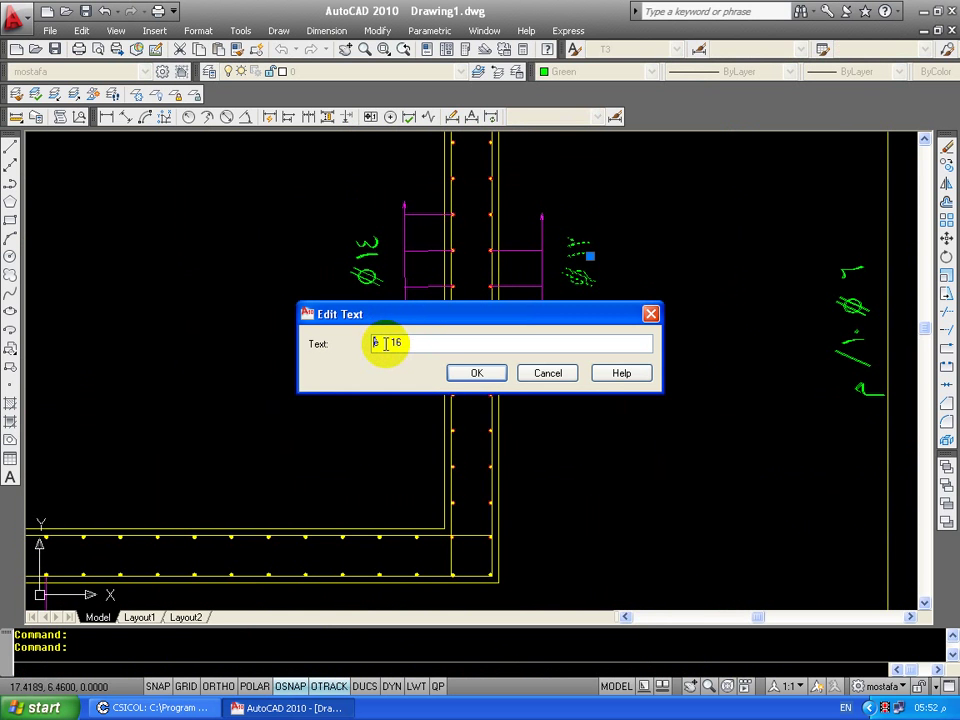
type("14")
left_click(470, 367)
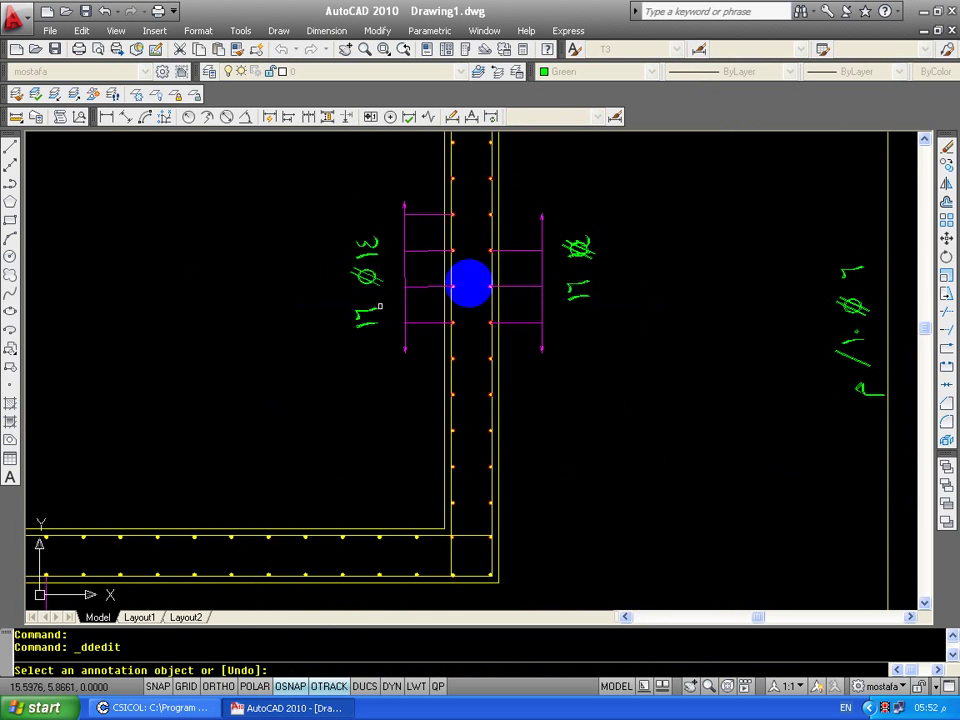
left_click(583, 251)
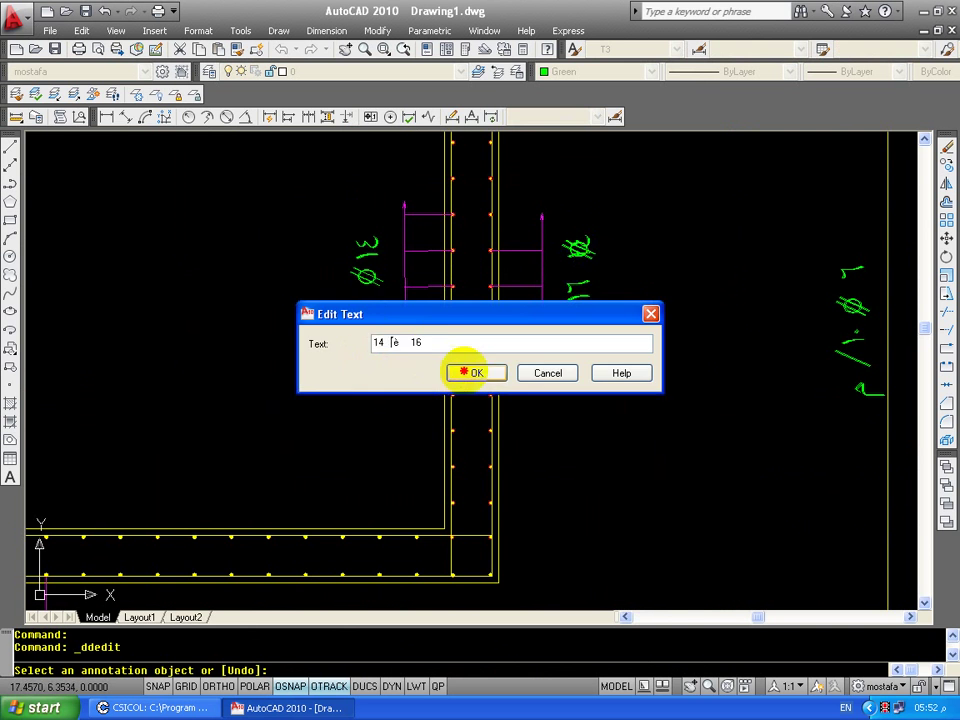
left_click(470, 370)
left_click(364, 278)
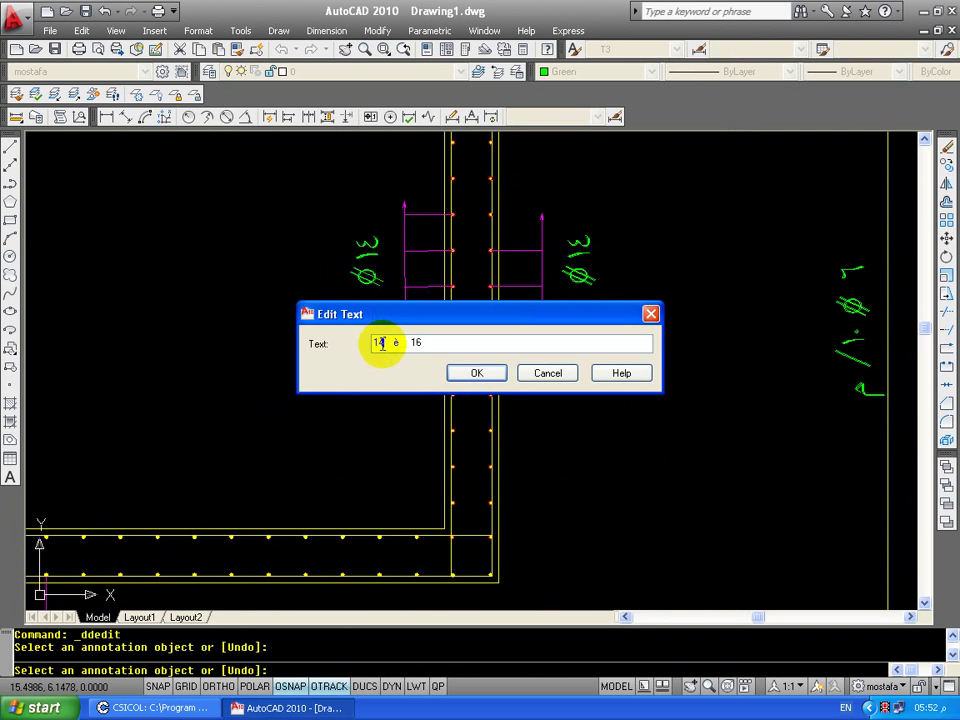
left_click(470, 372)
key("Escape")
scroll(456, 353, "down", 4)
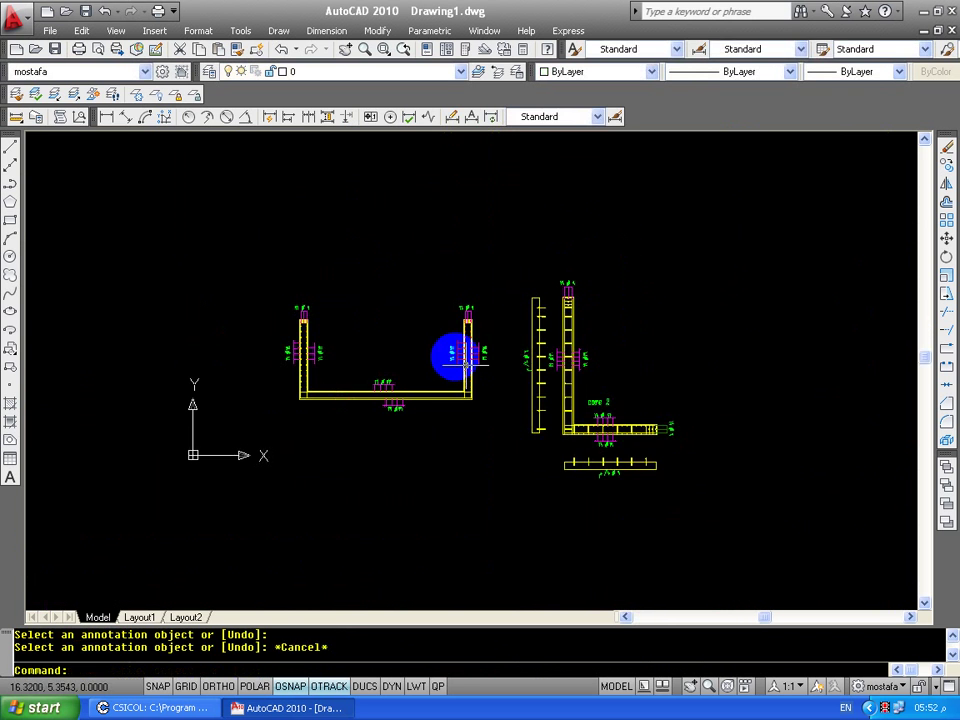
Delete the core 2 drawing, including its leftover piece.
left_click(768, 228)
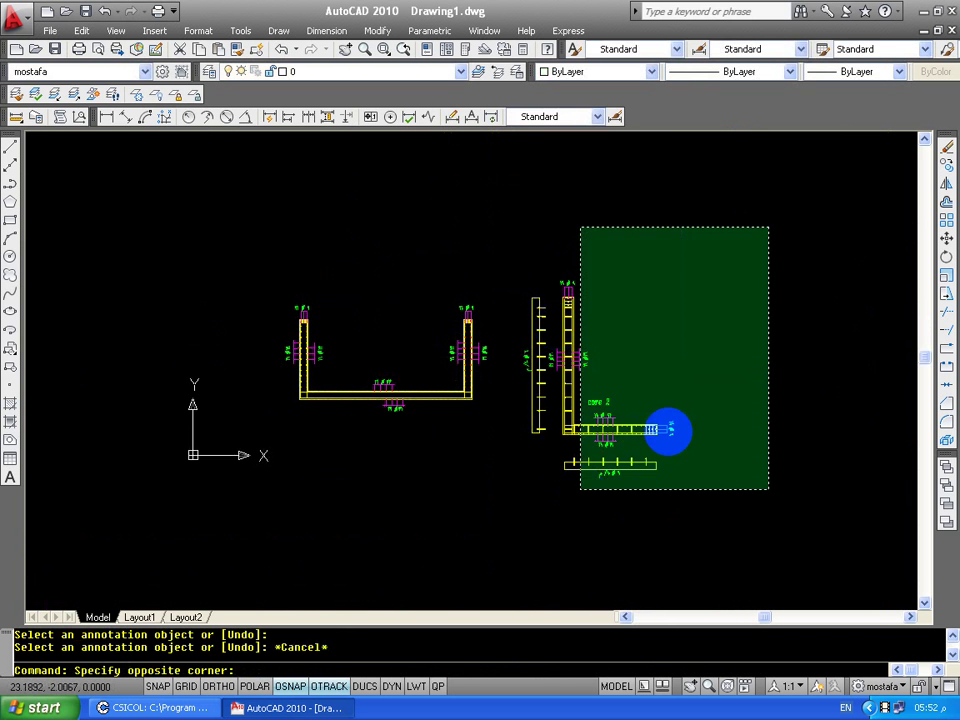
left_click(553, 447)
key("Delete")
scroll(568, 345, "up", 3)
left_click(528, 383)
key("Delete")
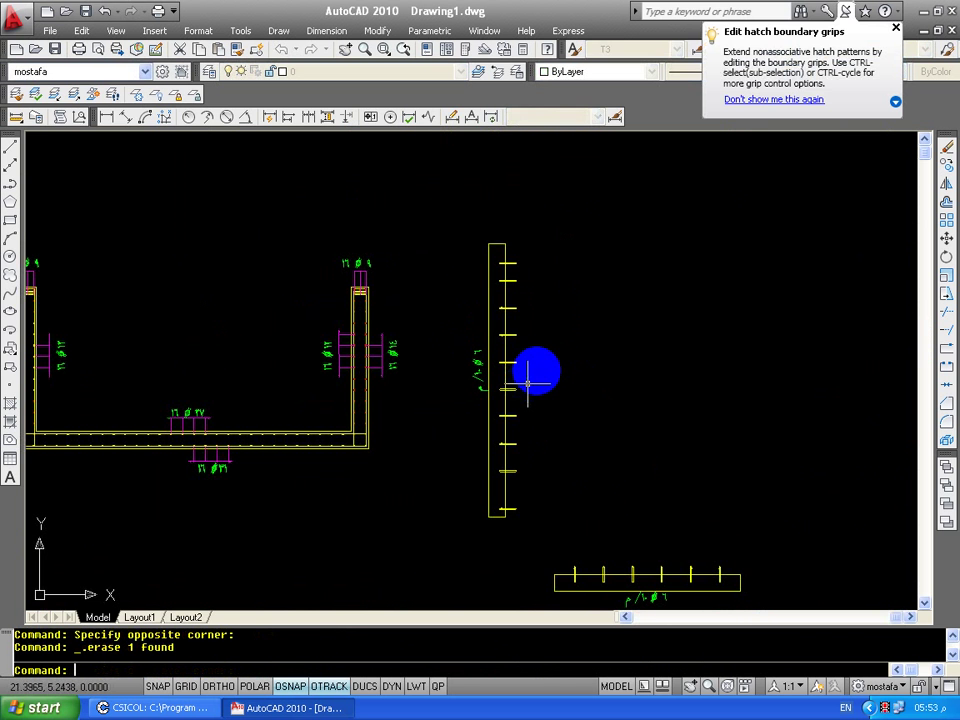
Copy the left wall's vertical bar lines to a spot left of the U-section.
middle_click_drag(557, 354, 830, 350)
scroll(349, 372, "up", 2)
scroll(340, 368, "up", 6)
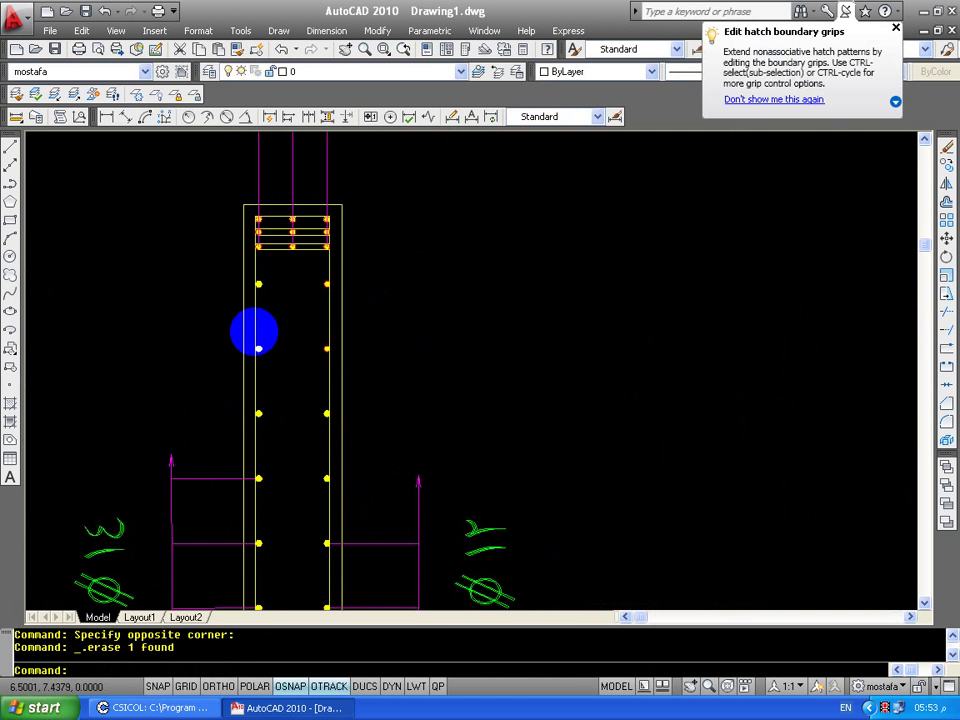
left_click(259, 321)
scroll(270, 285, "up", 2)
scroll(305, 285, "up", 2)
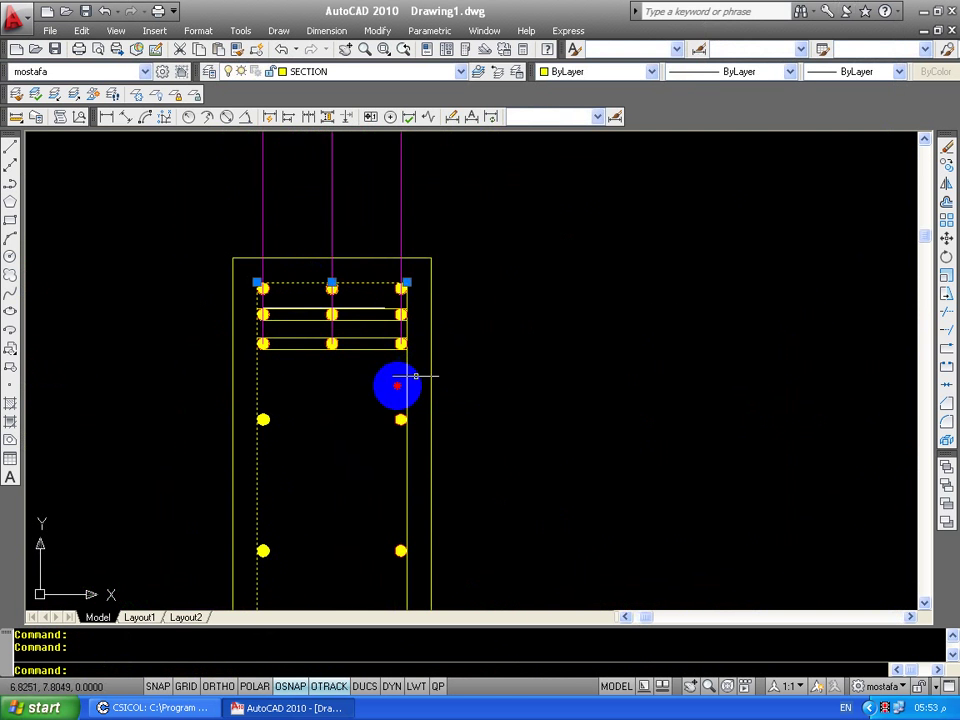
left_click_drag(415, 375, 401, 386)
scroll(381, 467, "down", 4)
scroll(433, 377, "up", 2)
scroll(431, 446, "up", 3)
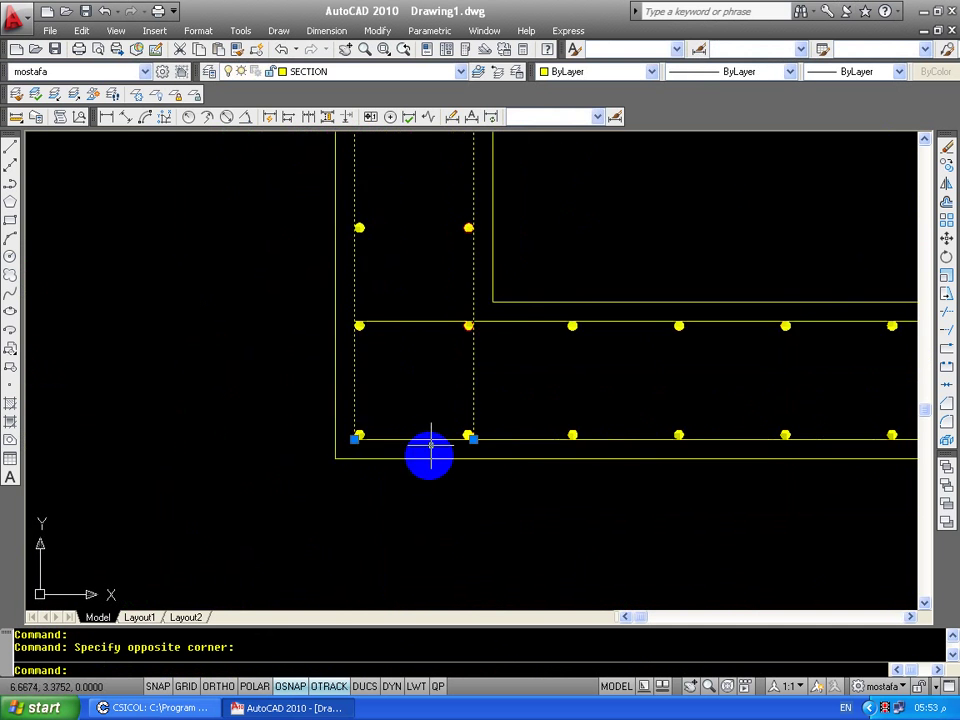
scroll(431, 446, "up", 1)
scroll(413, 379, "down", 3)
scroll(439, 489, "up", 2)
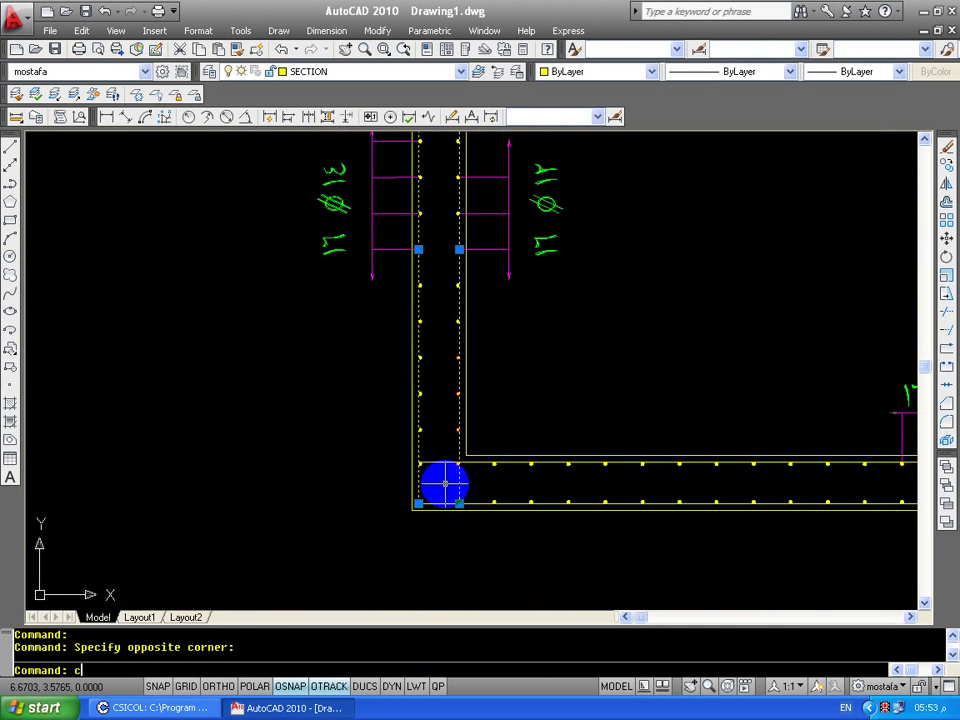
type("co")
key("Return")
scroll(214, 388, "down", 2)
left_click(400, 461)
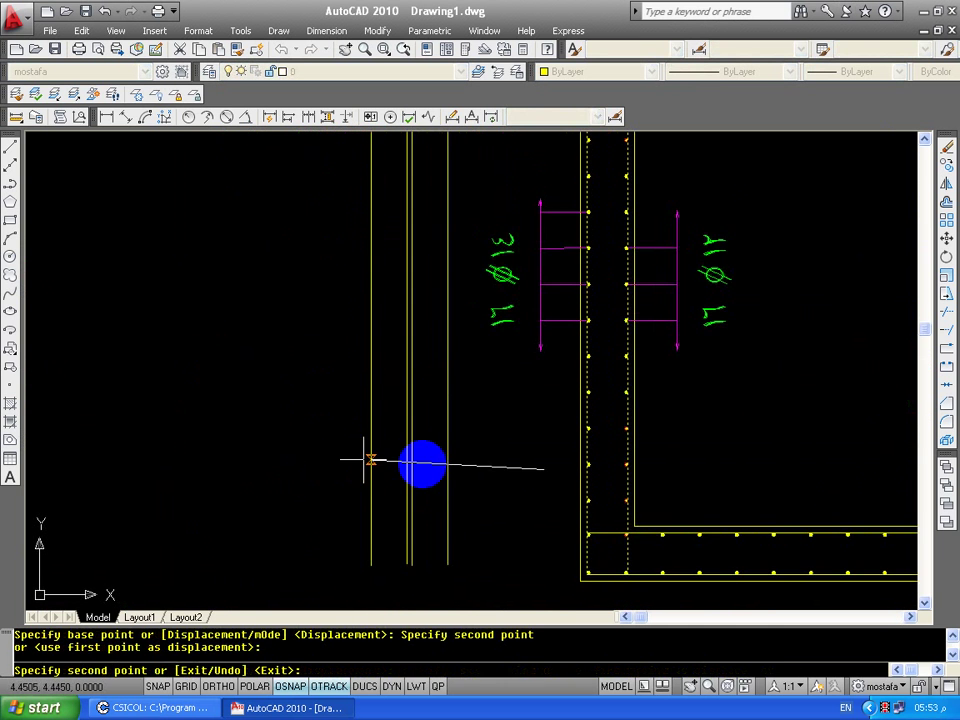
key("Escape")
Select the two bottom wall bar lines of the U's base.
scroll(443, 492, "down", 3)
scroll(464, 487, "up", 4)
left_click(464, 487)
left_click(467, 439)
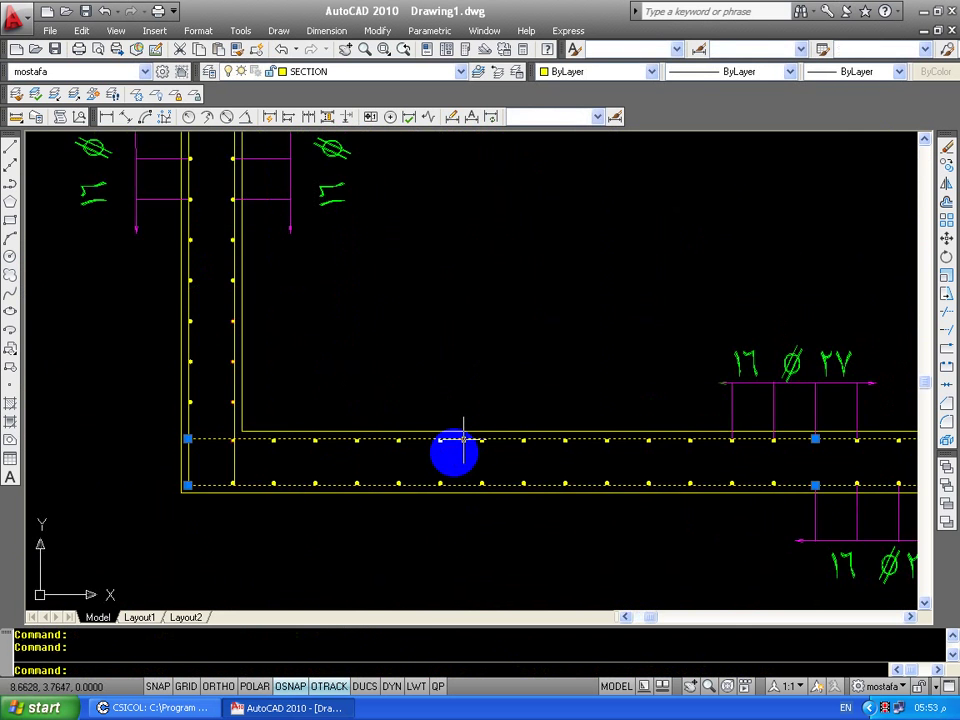
scroll(371, 464, "down", 3)
Copy the two bottom wall lines to below the U-section.
type("o")
key("Return")
left_click(371, 464)
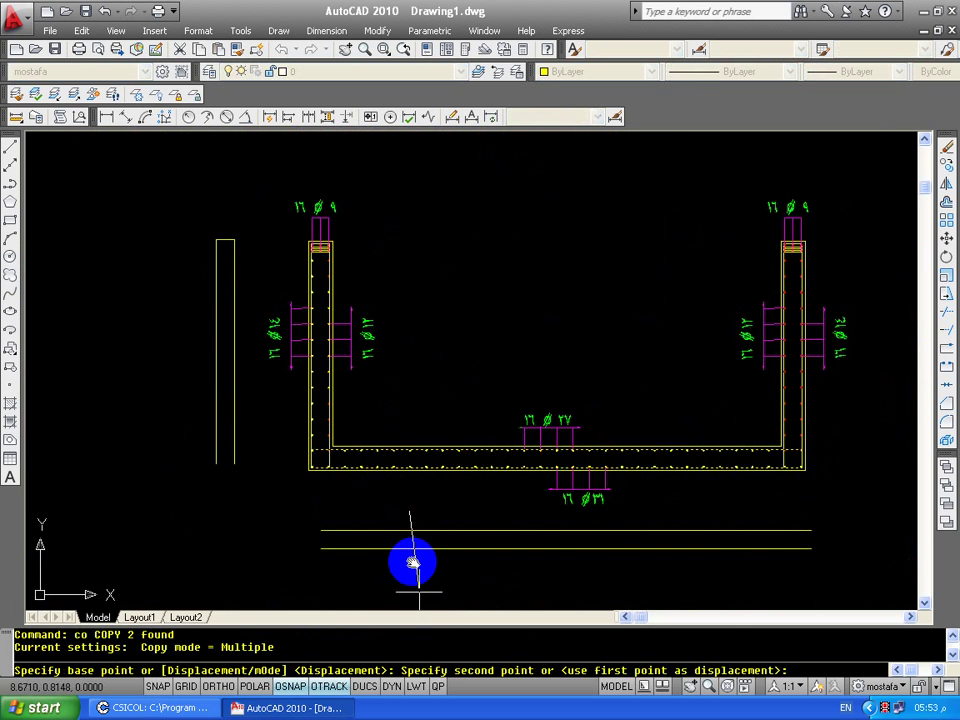
scroll(400, 545, "up", 2)
left_click(314, 491)
key("Escape")
scroll(314, 491, "up", 3)
Draw short closing lines across both ends of the horizontal bar outline.
type("l")
key("Return")
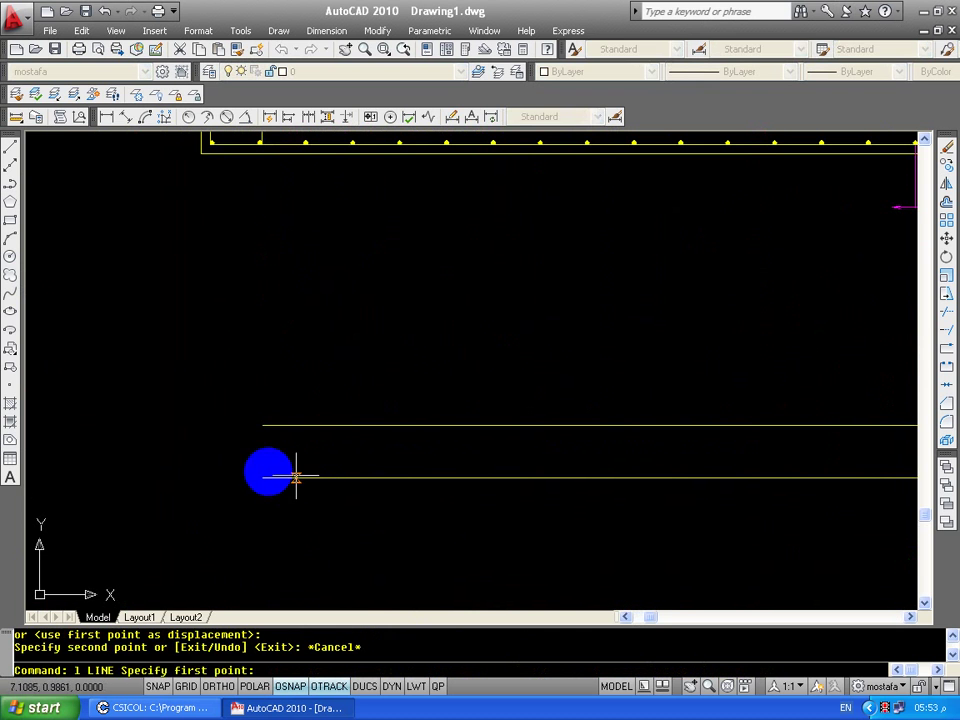
left_click(262, 477)
left_click(262, 426)
key("Return")
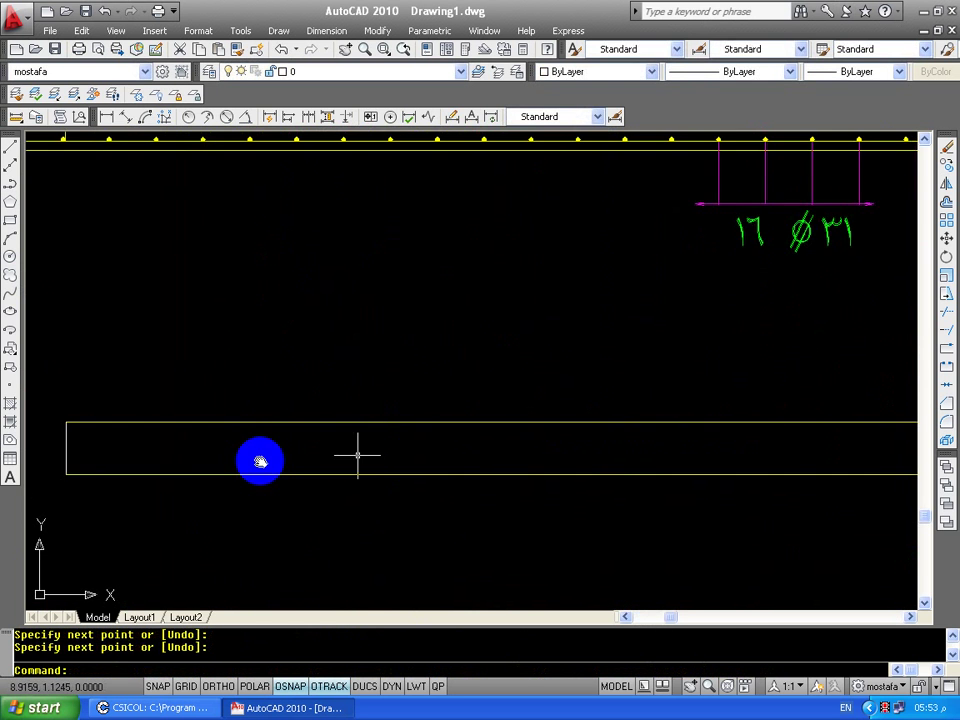
middle_click_drag(343, 444, 657, 546)
key("Return")
left_click(606, 472)
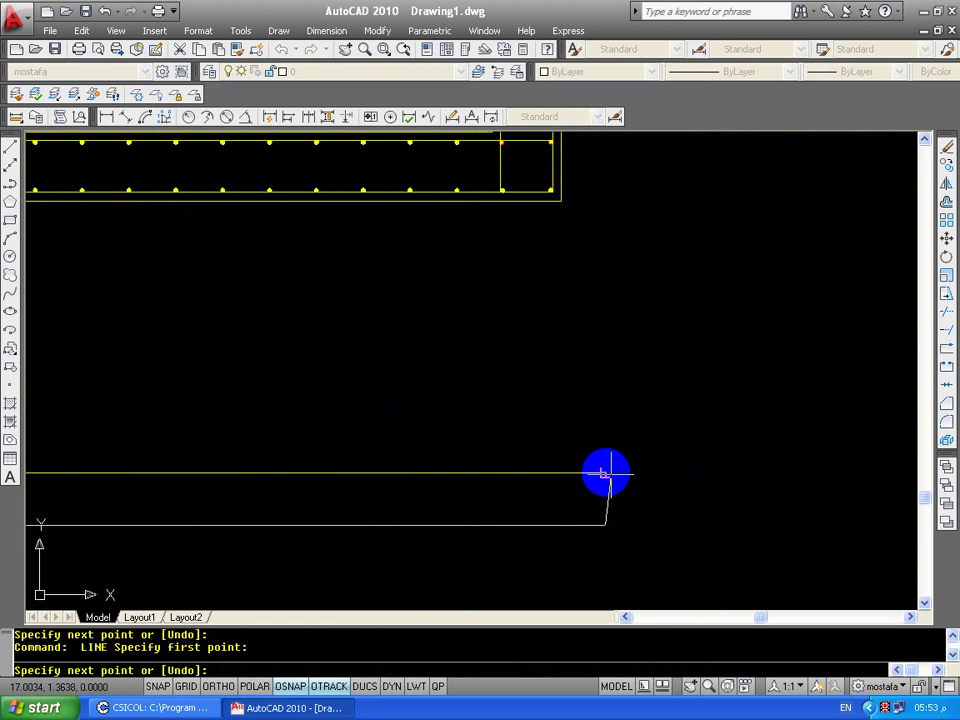
left_click(605, 525)
scroll(605, 525, "down", 2)
key("Return")
Close the bottom end of the vertical bar outline with a short horizontal line.
scroll(409, 422, "down", 3)
scroll(394, 462, "up", 4)
key("Return")
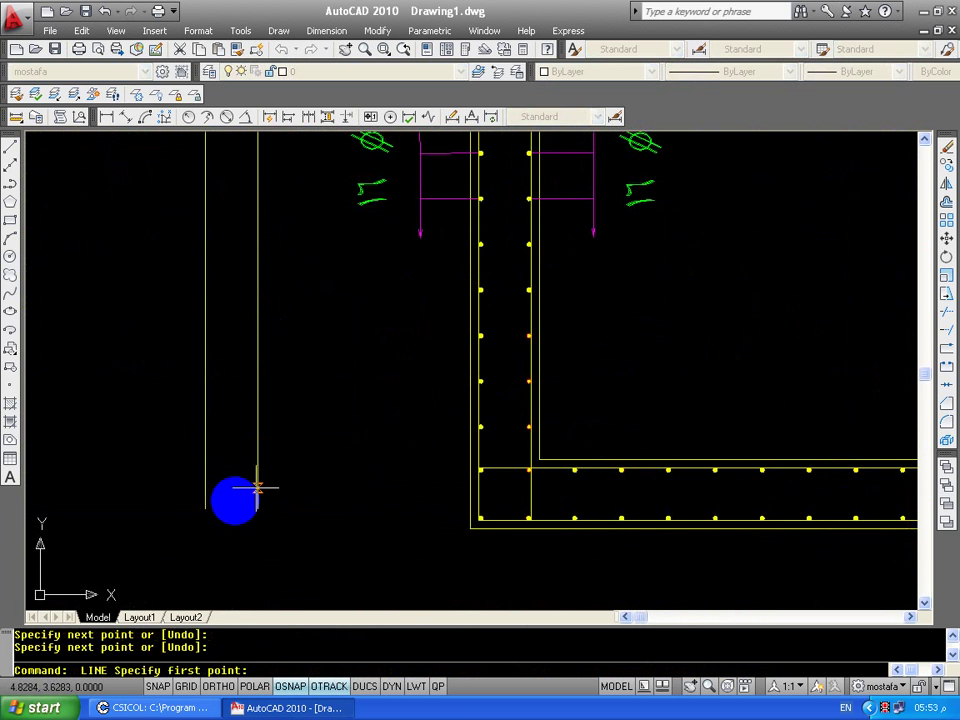
left_click(208, 507)
left_click(253, 506)
key("Return")
scroll(227, 456, "up", 2)
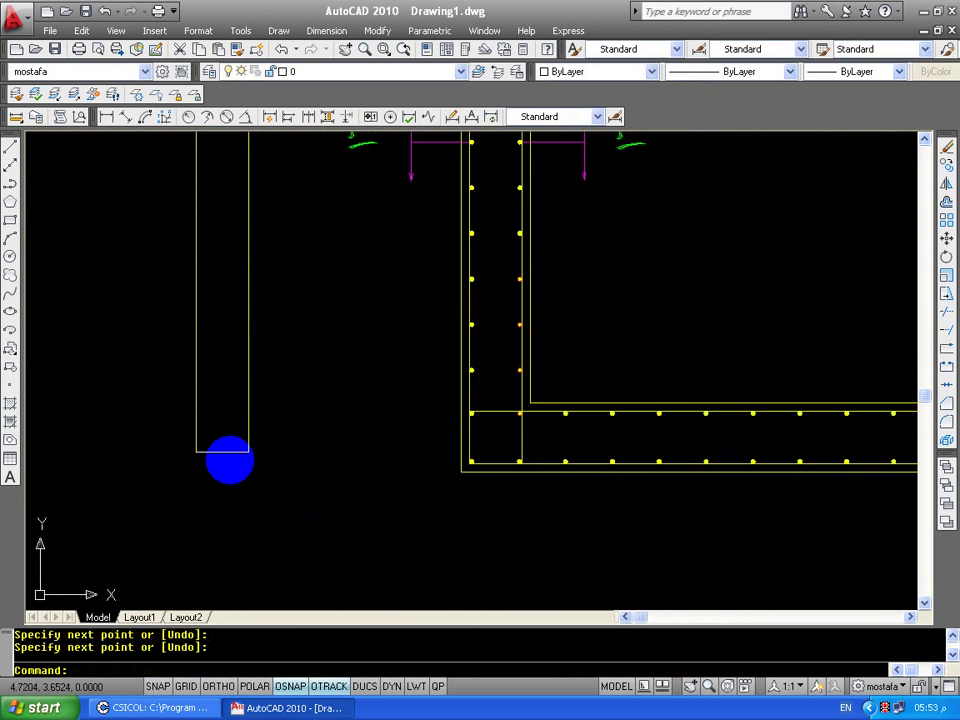
scroll(230, 460, "up", 3)
middle_click_drag(32, 395, 167, 437)
type("f")
key("Return")
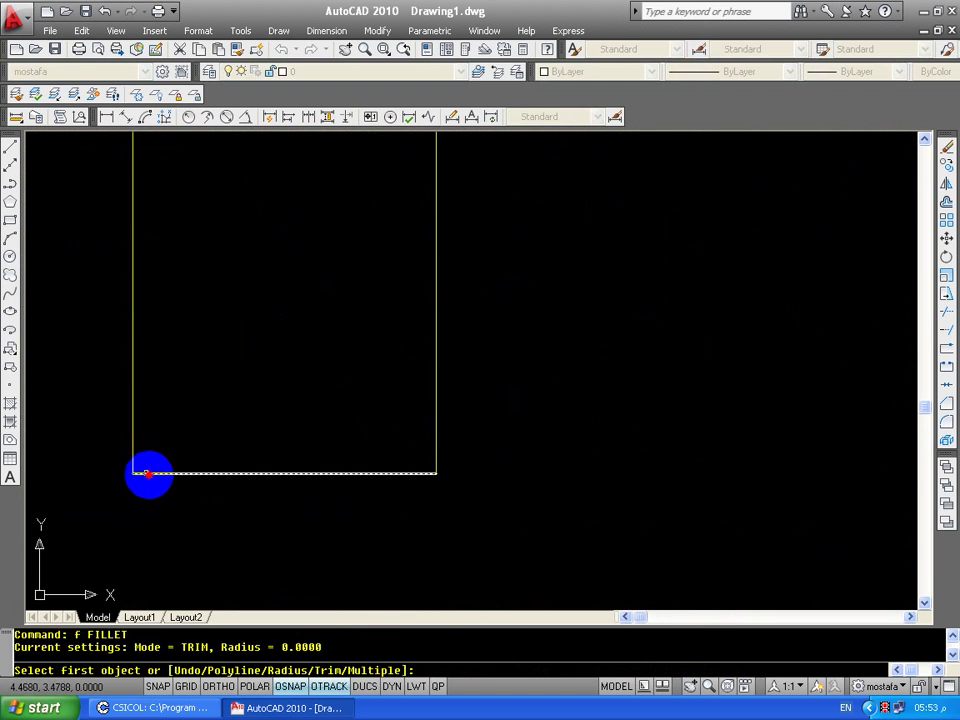
Set the fillet radius to 0.05 and round the vertical bar's two bottom corners.
left_click(147, 473)
key("Escape")
key("Return")
type(".05")
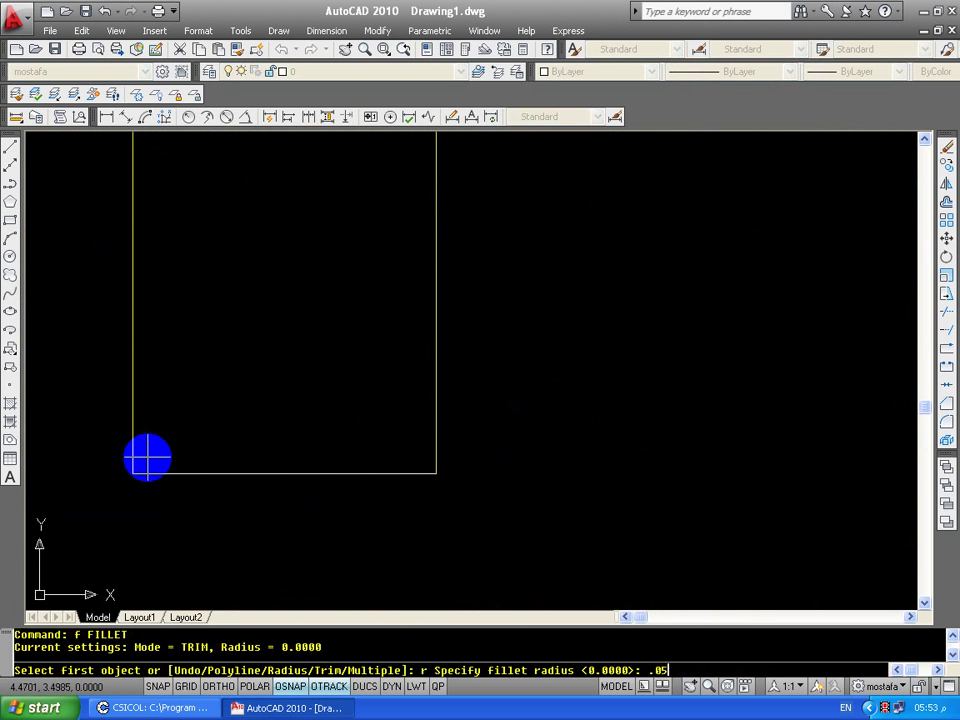
key("Return")
left_click(162, 474)
left_click(133, 454)
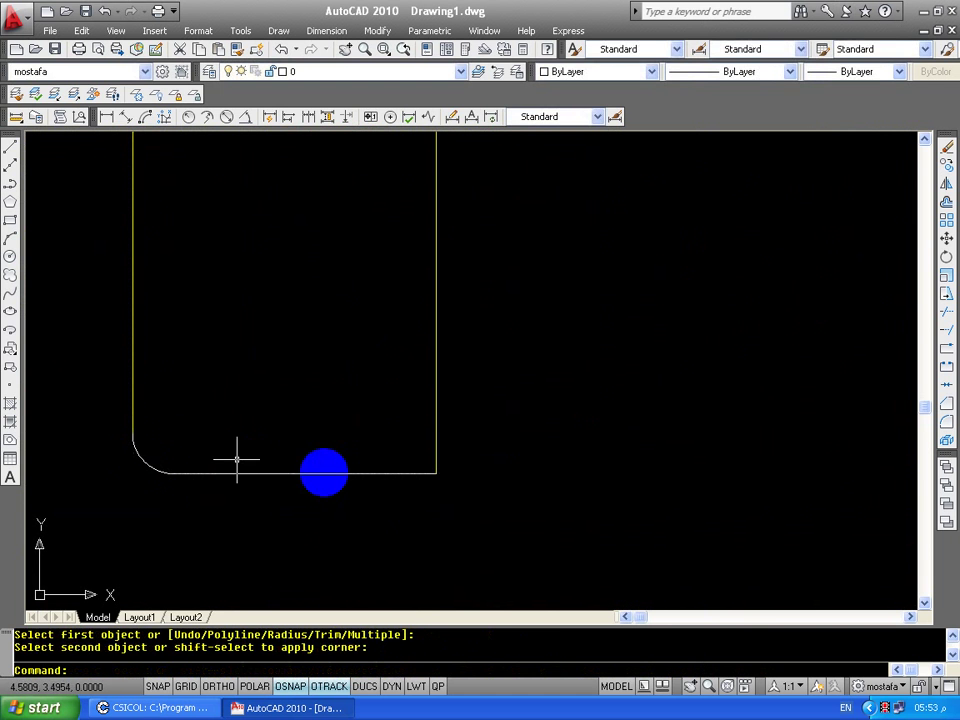
key("Return")
left_click(338, 472)
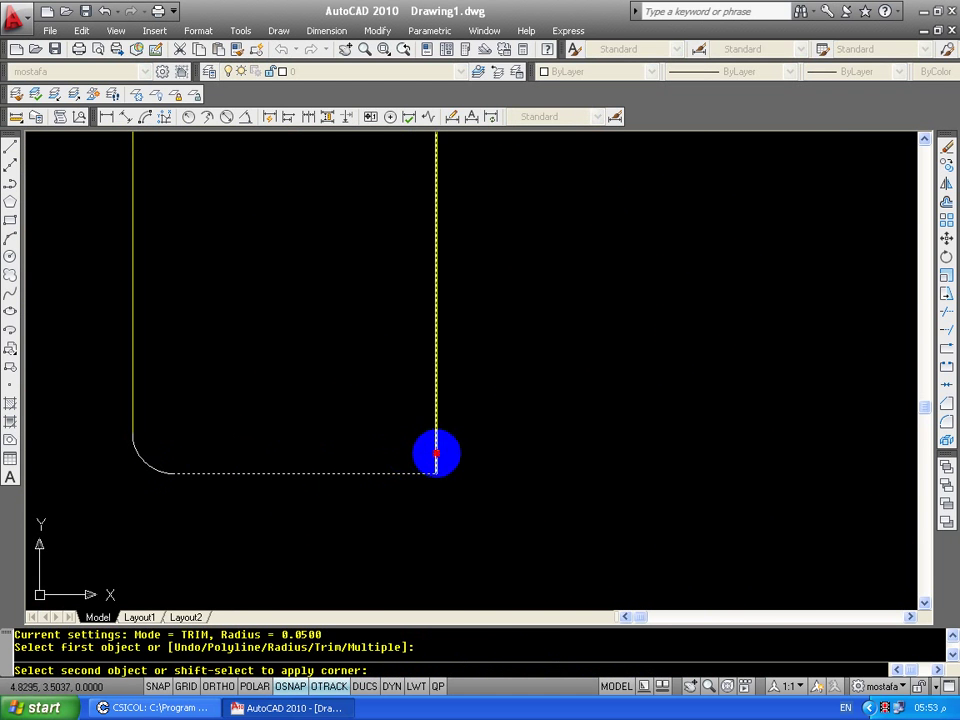
left_click(436, 454)
Round the vertical bar's top-left and top-right corners with 0.05 fillets.
scroll(371, 326, "down", 3)
middle_click_drag(354, 544, 340, 352)
key("Return")
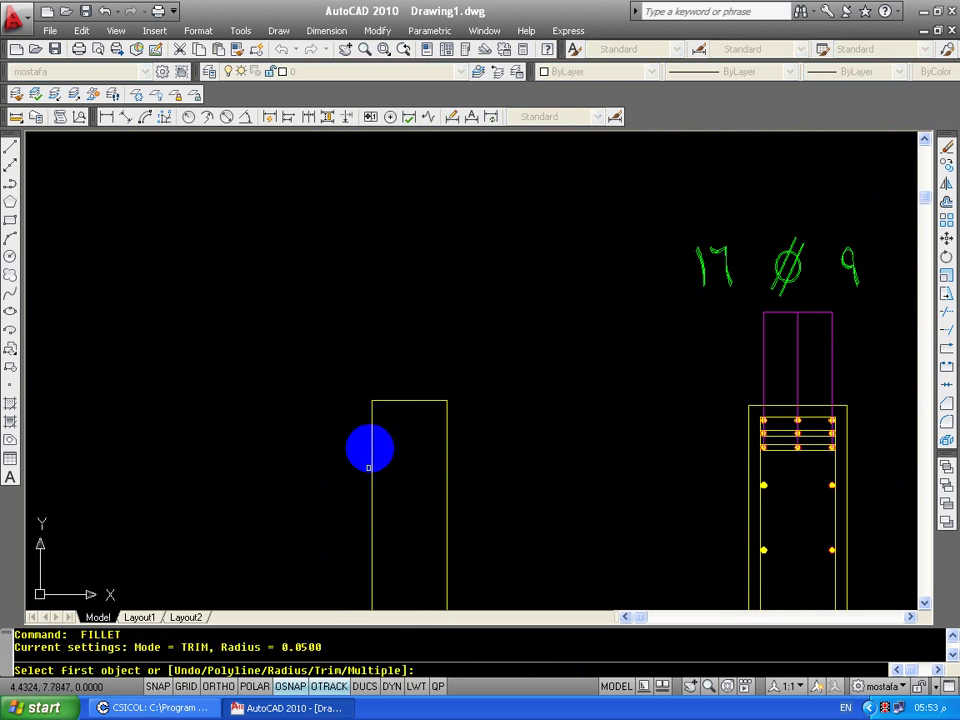
left_click(370, 448)
left_click(392, 405)
left_click(390, 400)
key("Return")
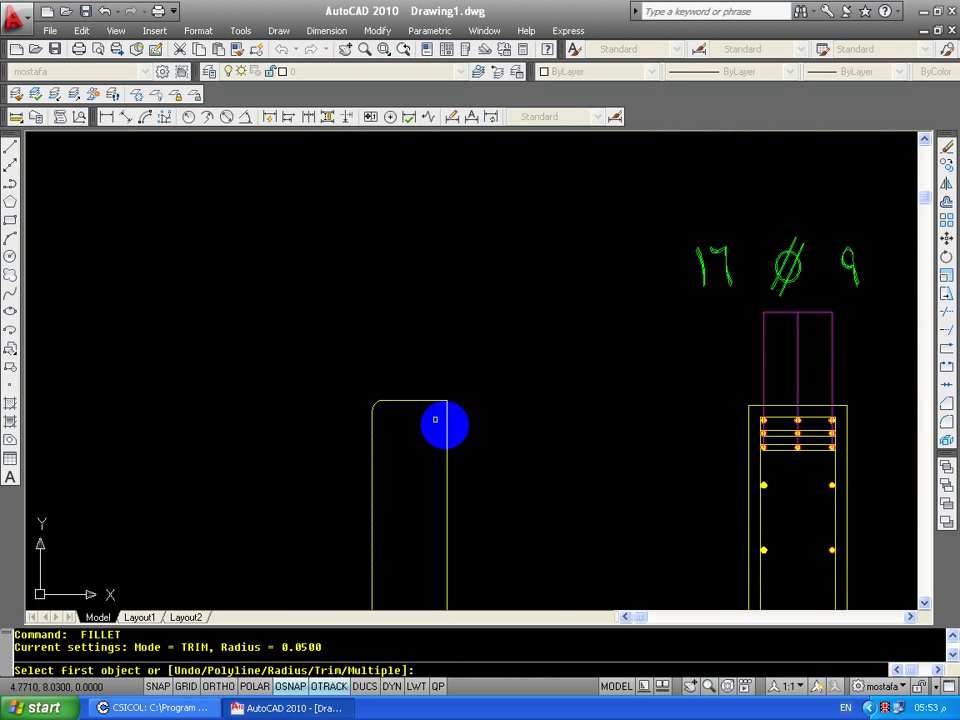
left_click(446, 411)
left_click(425, 401)
Fillet the horizontal bar's bottom-left and top-left corners at 0.05 radius.
scroll(430, 420, "down", 3)
mouse_move(450, 450)
middle_mouse_down()
mouse_move(253, 227)
mouse_move(332, 445)
middle_mouse_up()
scroll(198, 450, "up", 5)
key("Return")
left_click(165, 444)
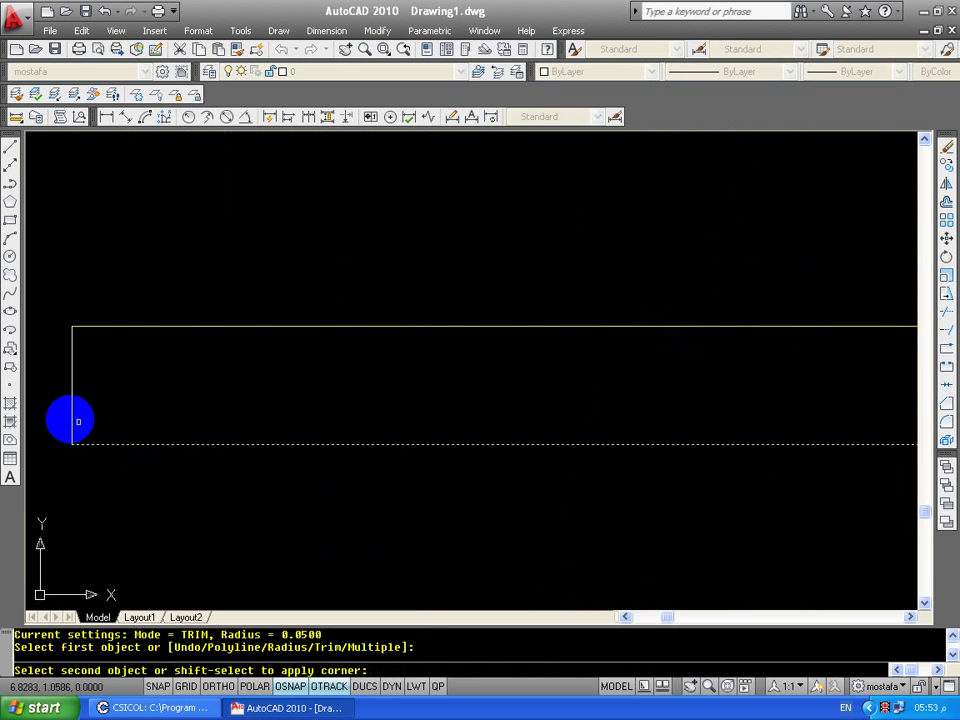
left_click(74, 400)
key("Return")
left_click(72, 373)
left_click(109, 326)
Fillet the horizontal bar's bottom-right and top-right corners at 0.05 radius.
scroll(469, 345, "down", 3)
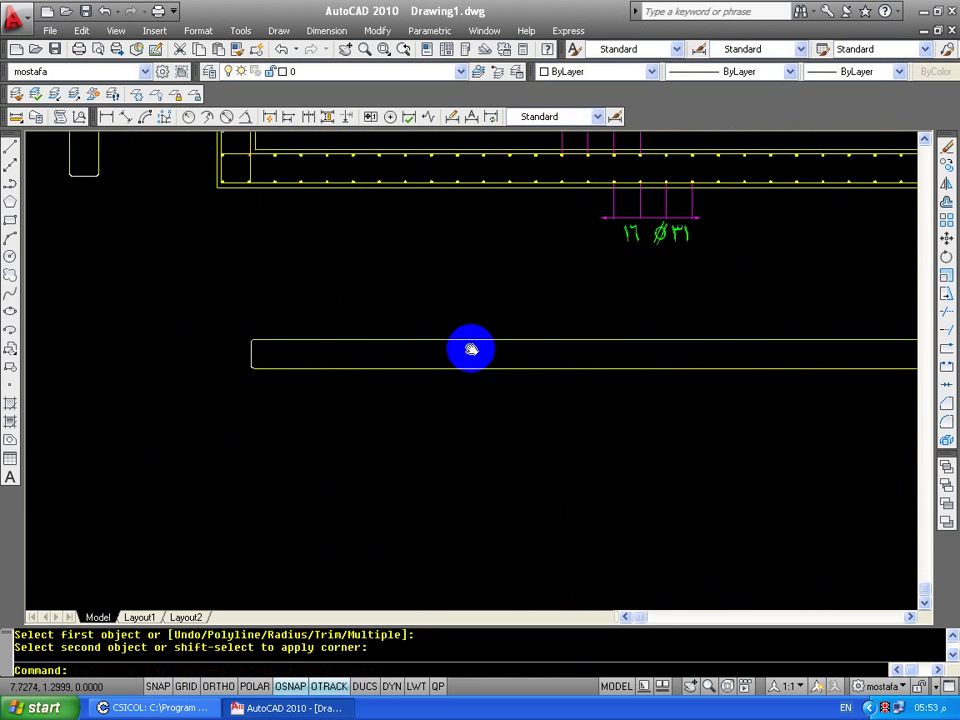
middle_click_drag(469, 345, 388, 375)
scroll(107, 336, "up", 4)
key("Return")
left_click(124, 326)
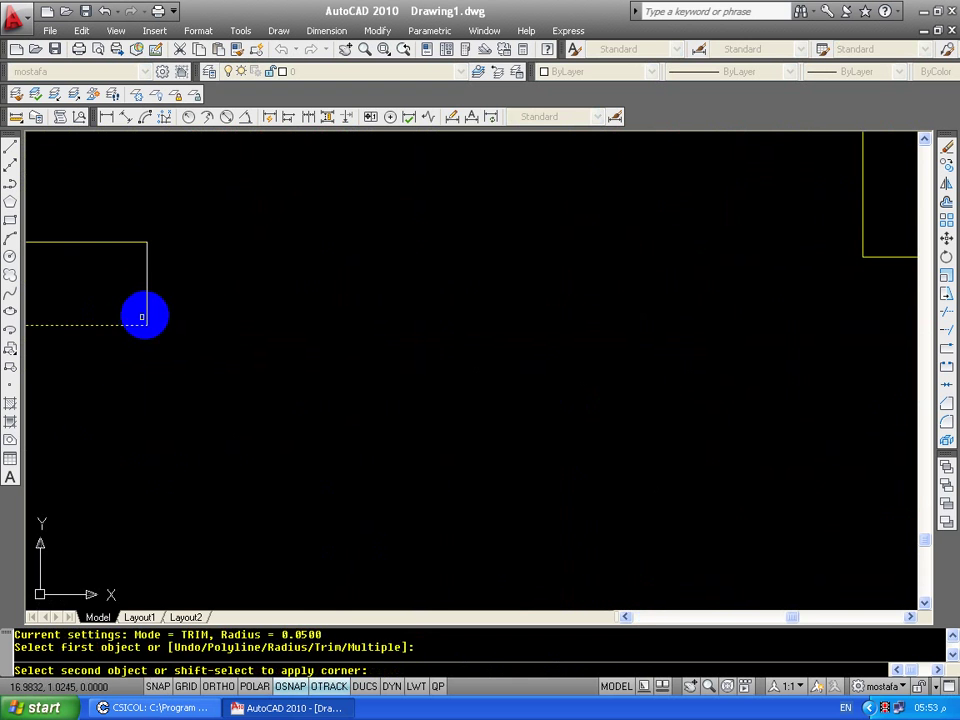
left_click(146, 310)
key("Return")
left_click(146, 274)
left_click(124, 243)
mouse_move(124, 246)
middle_mouse_down()
mouse_move(434, 368)
mouse_move(564, 381)
middle_mouse_up()
scroll(438, 380, "down", 2)
middle_click_drag(320, 375, 456, 373)
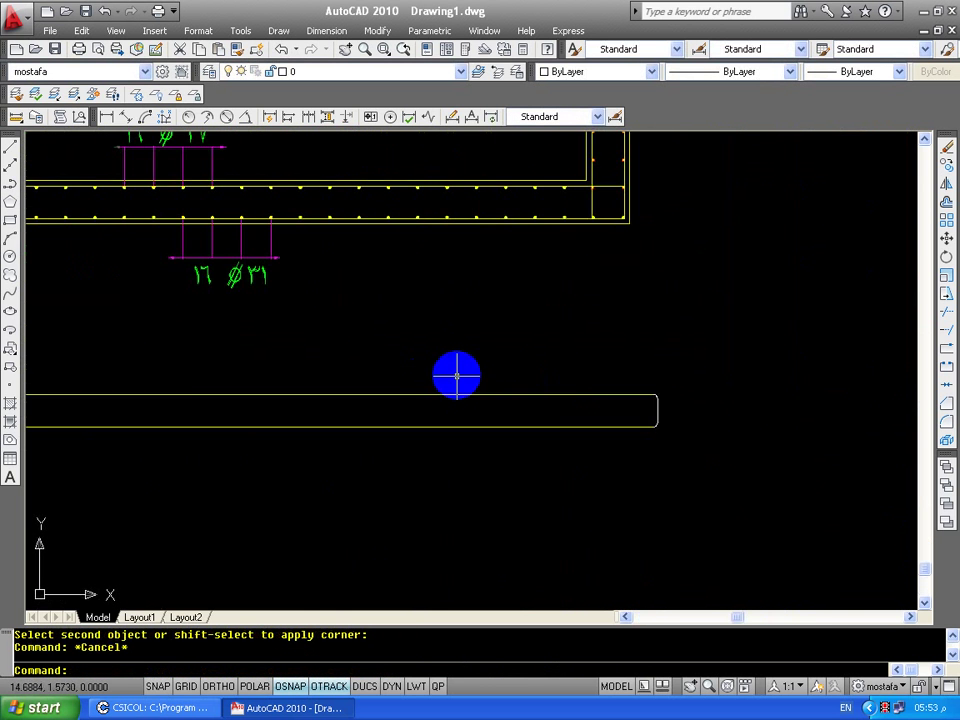
scroll(536, 349, "down", 4)
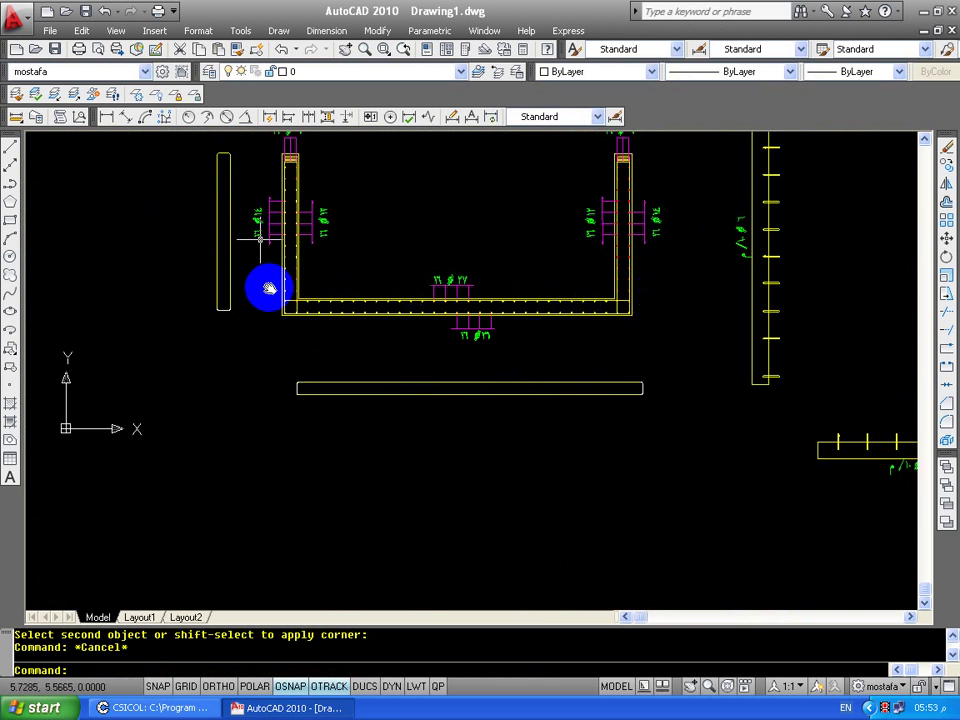
Copy the U-section bar's properties onto the vertical bar shape with MATCHPROP.
mouse_move(268, 289)
middle_mouse_down()
mouse_move(279, 318)
mouse_move(246, 439)
middle_mouse_up()
scroll(254, 348, "up", 2)
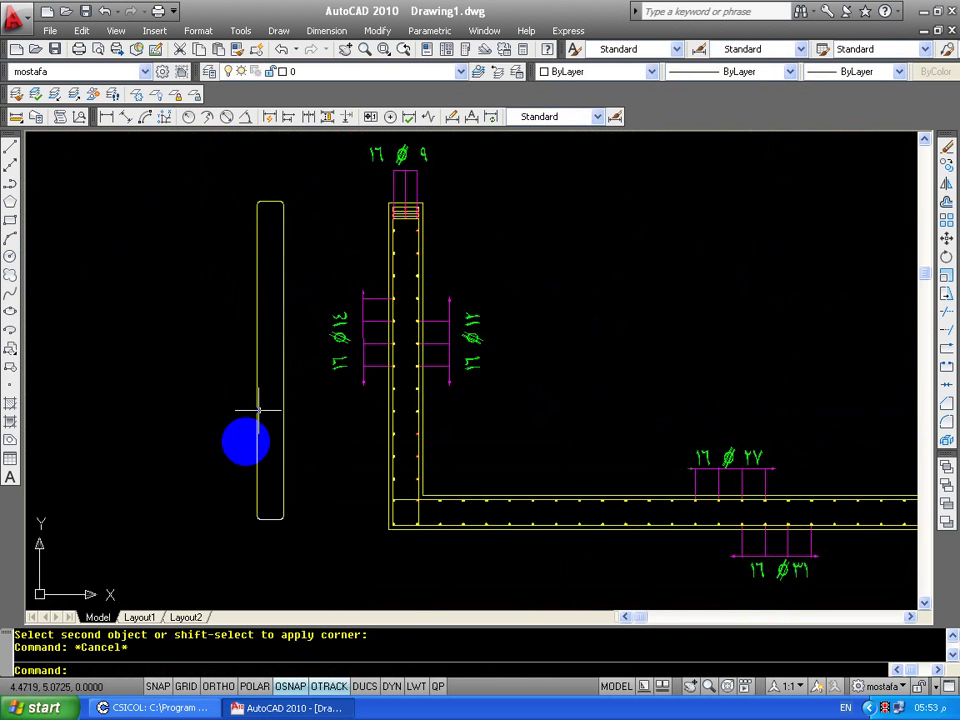
scroll(245, 446, "up", 2)
type("ma")
key("Return")
left_click(317, 531)
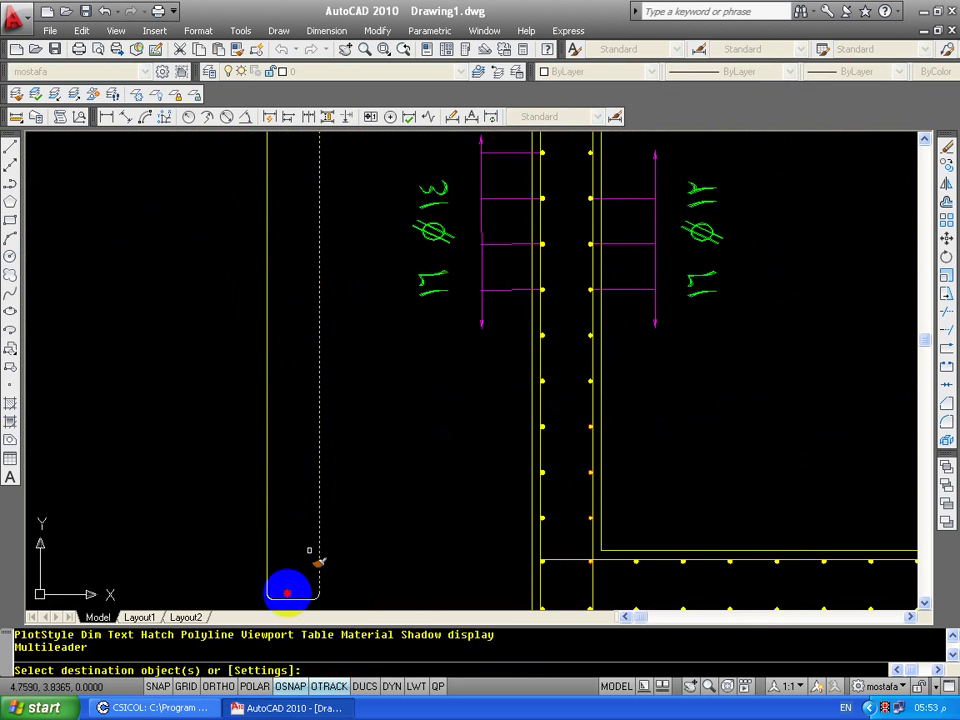
left_click(289, 583)
left_click(279, 364)
Apply the same U-section bar properties to the horizontal bar shape.
middle_click_drag(345, 574, 338, 357)
scroll(345, 357, "down", 4)
middle_click_drag(399, 489, 257, 467)
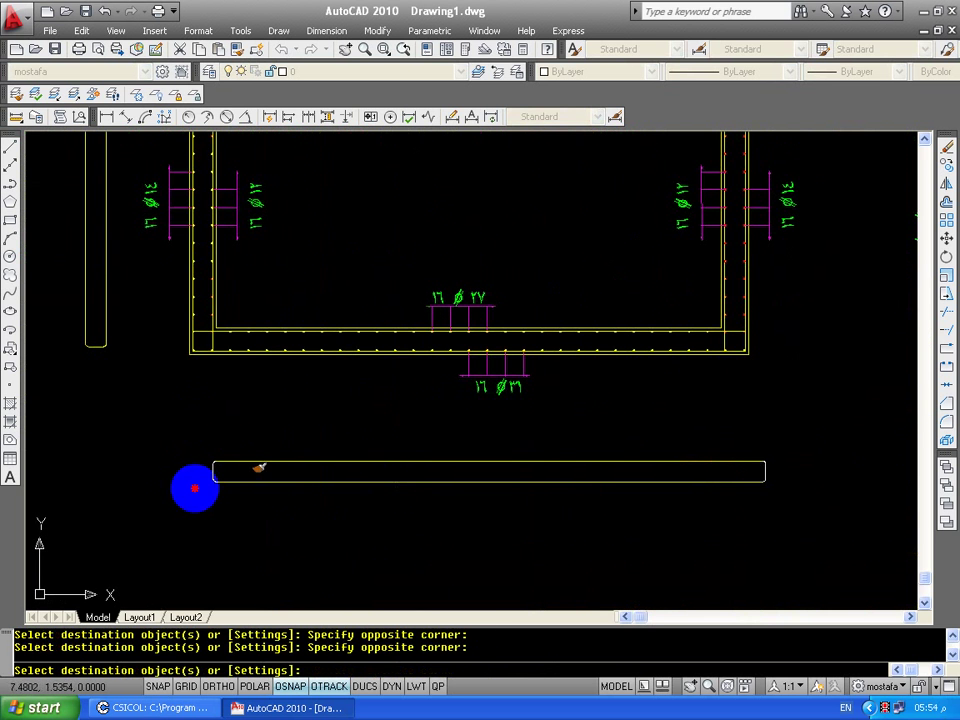
left_click(820, 448)
left_click(770, 511)
middle_click_drag(260, 190, 430, 400)
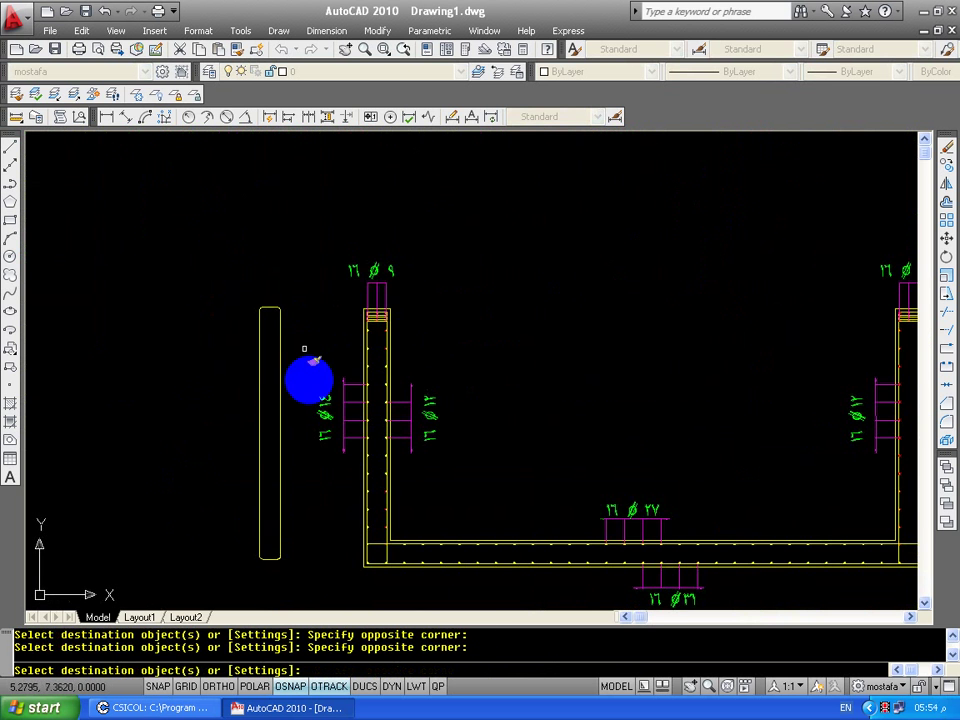
key("Escape")
Pan and zoom to inspect the vertical bar detail beside the section.
middle_click_drag(311, 362, 257, 346)
scroll(275, 330, "down", 2)
middle_click_drag(581, 328, 536, 283)
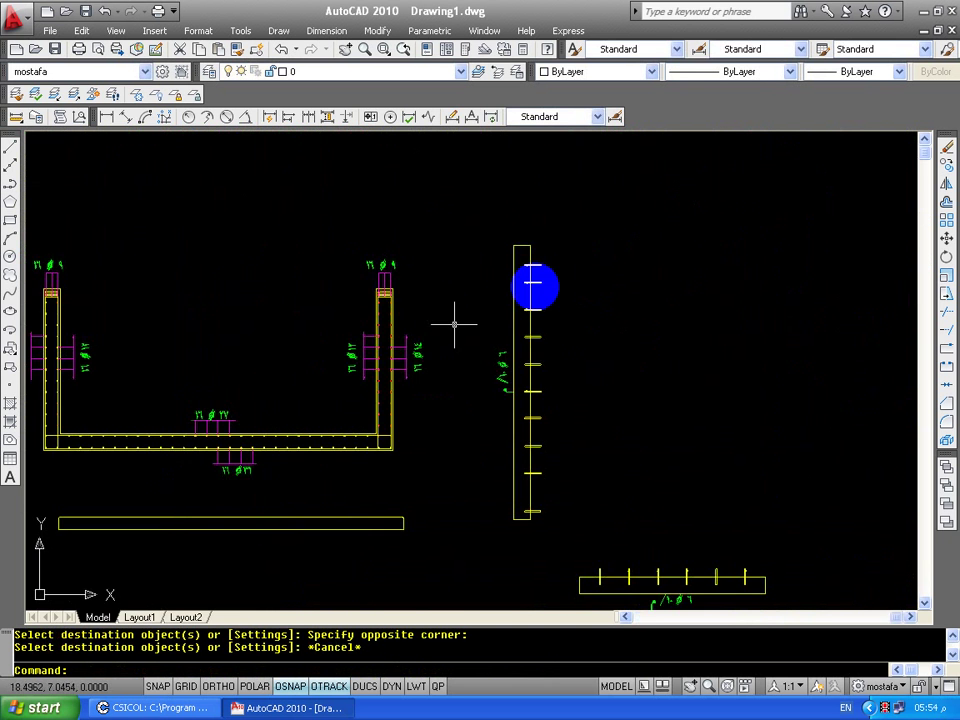
scroll(536, 283, "up", 4)
middle_click_drag(491, 321, 493, 311)
scroll(493, 311, "up", 3)
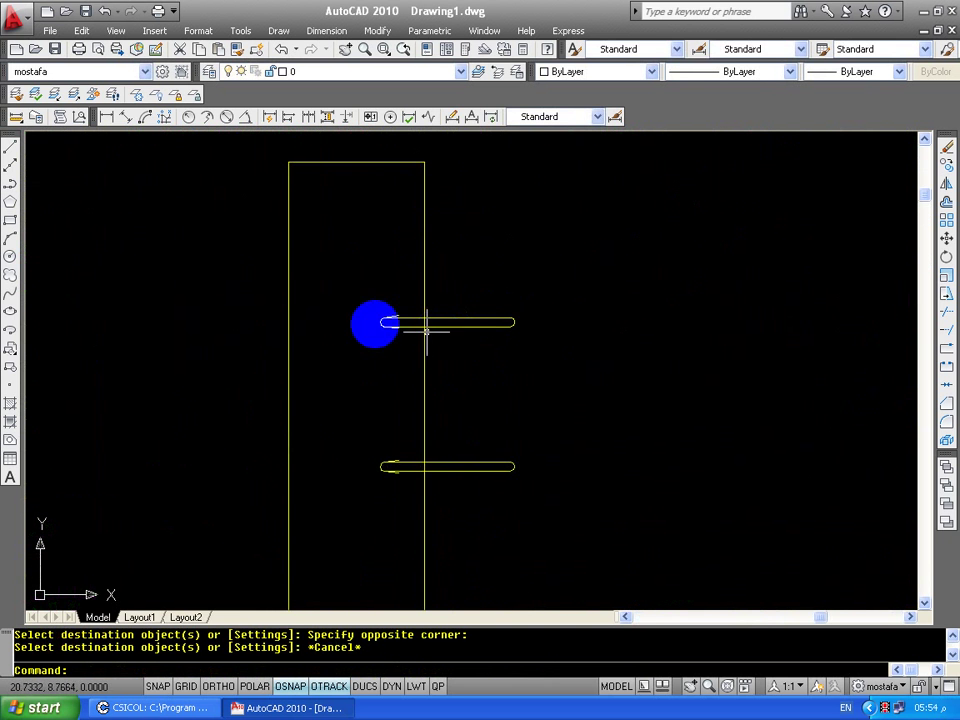
scroll(429, 326, "down", 4)
scroll(542, 321, "down", 6)
middle_click_drag(474, 402, 491, 551)
scroll(491, 551, "up", 5)
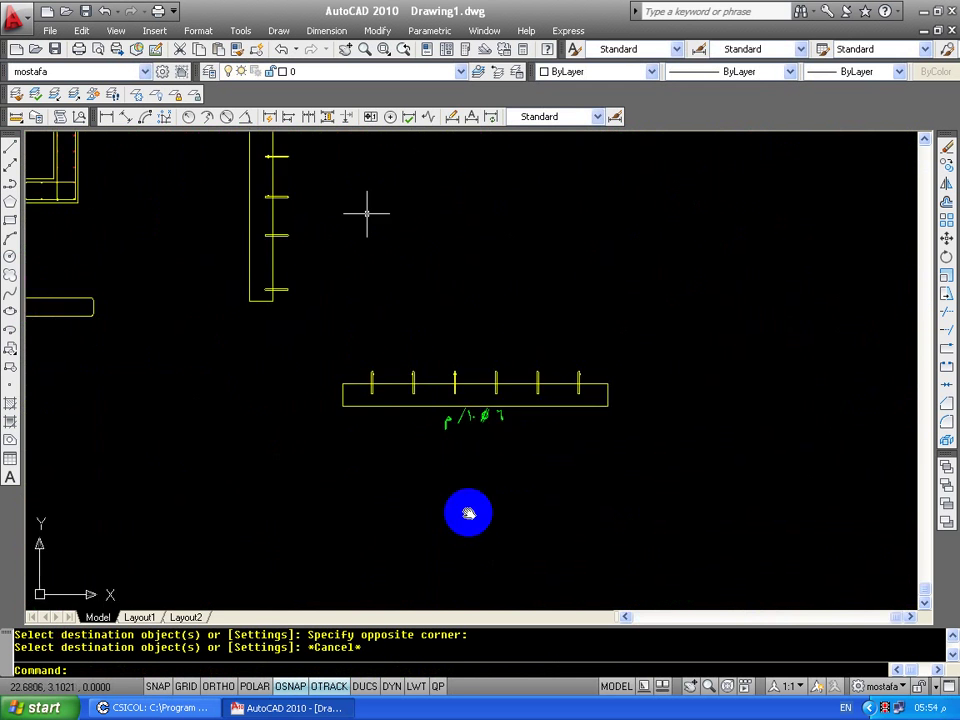
scroll(465, 514, "down", 1)
middle_click_drag(388, 289, 424, 319)
scroll(424, 318, "up", 3)
scroll(405, 305, "up", 3)
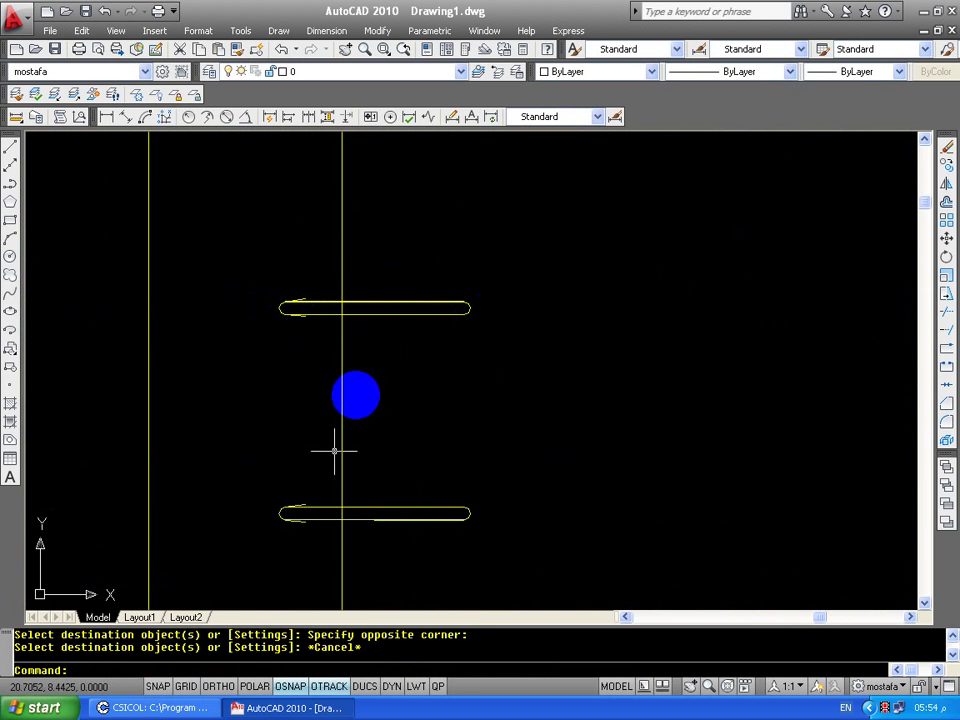
scroll(391, 348, "down", 4)
Select the top loop rebar, clear the selection, and show the open-drawings list.
left_click(333, 350)
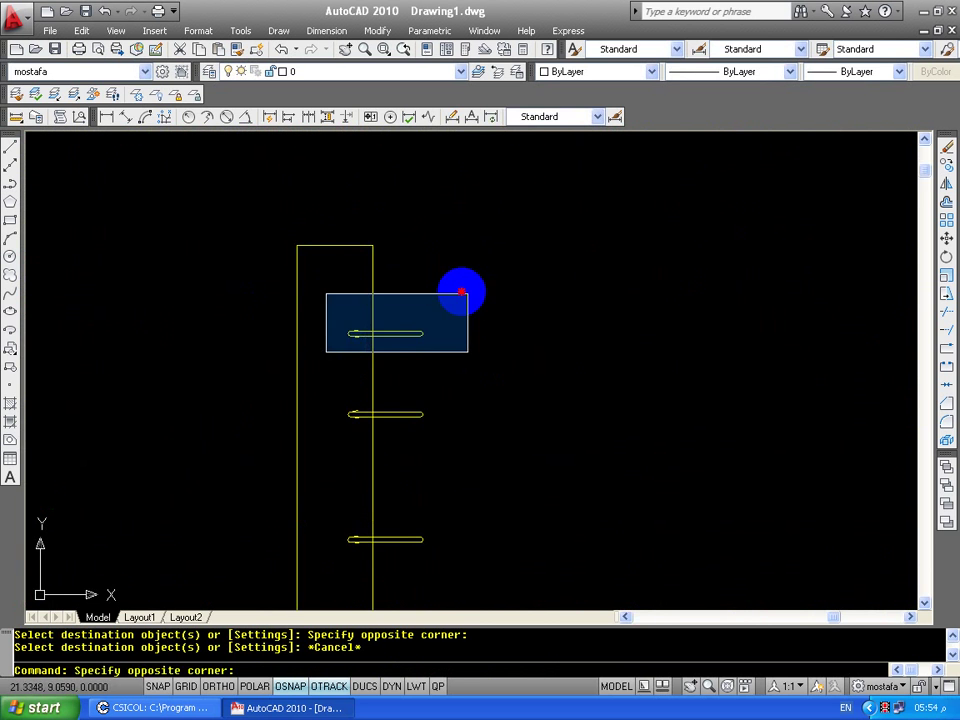
left_click(461, 289)
scroll(304, 328, "down", 3)
scroll(293, 321, "down", 2)
middle_click_drag(246, 364, 366, 377)
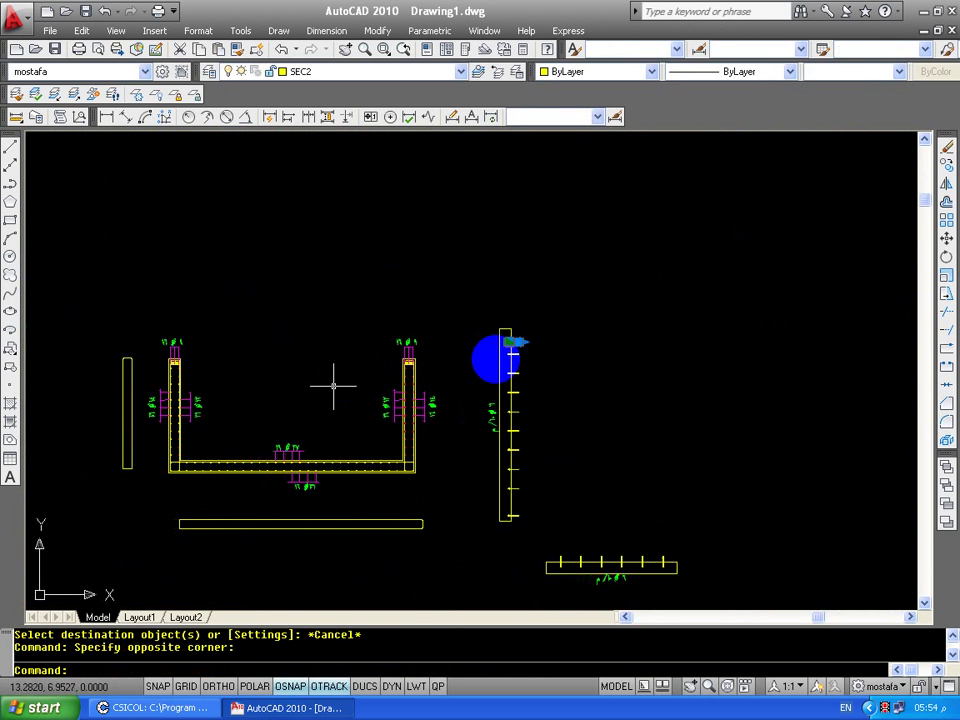
scroll(497, 350, "down", 2)
key("Escape")
left_click(484, 30)
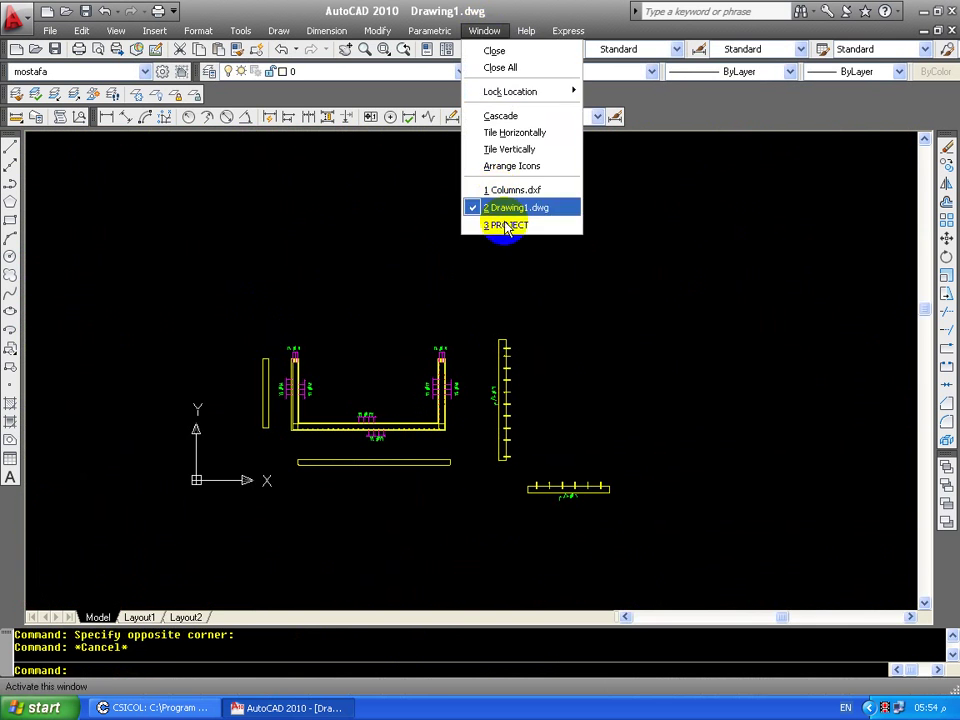
Switch to PROJECT.dwg and zoom around the core 1 wall reinforcement detail.
left_click(507, 225)
key("Escape")
scroll(357, 316, "up", 5)
scroll(343, 358, "up", 2)
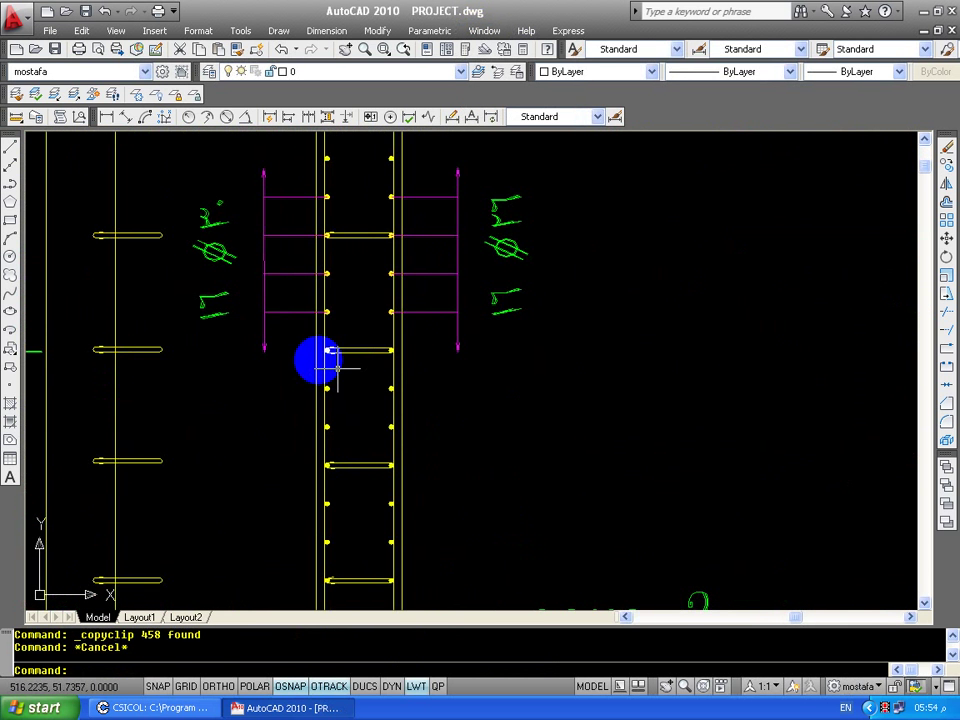
scroll(343, 352, "down", 3)
scroll(463, 476, "down", 1)
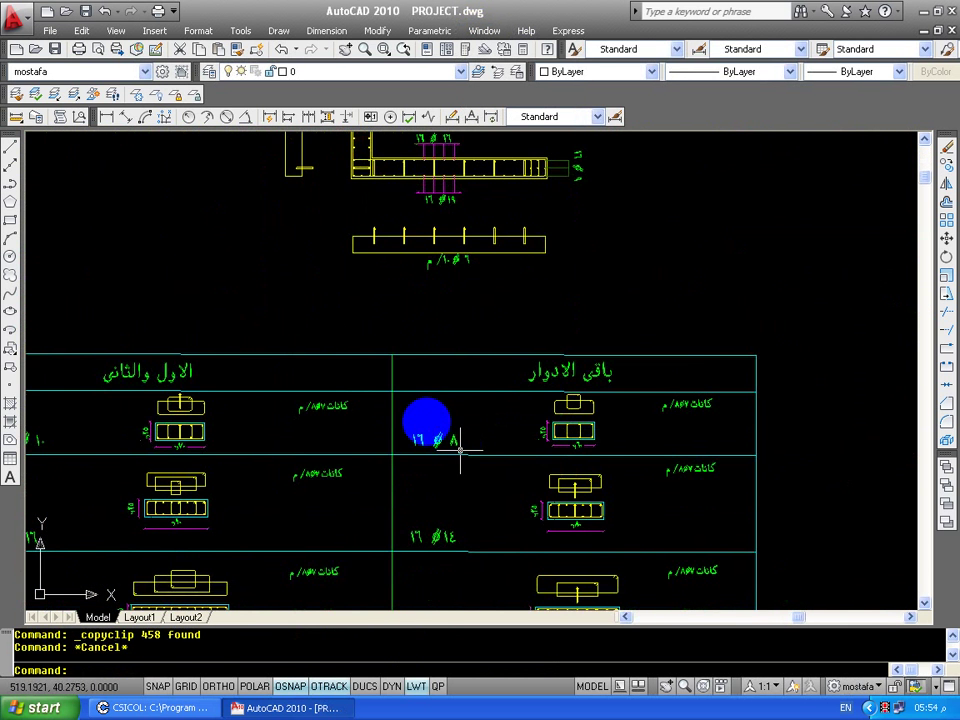
scroll(422, 424, "down", 4)
scroll(333, 425, "up", 2)
scroll(325, 420, "up", 3)
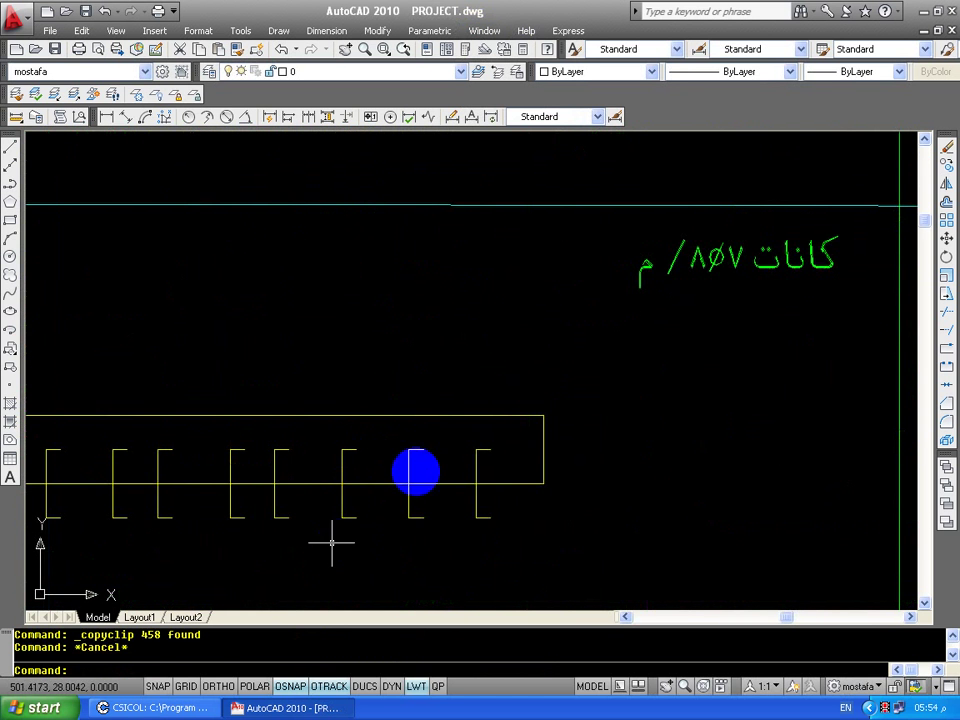
Examine the upper part of the core 1 column, then return to Drawing1.dwg.
scroll(418, 492, "down", 5)
scroll(360, 339, "up", 2)
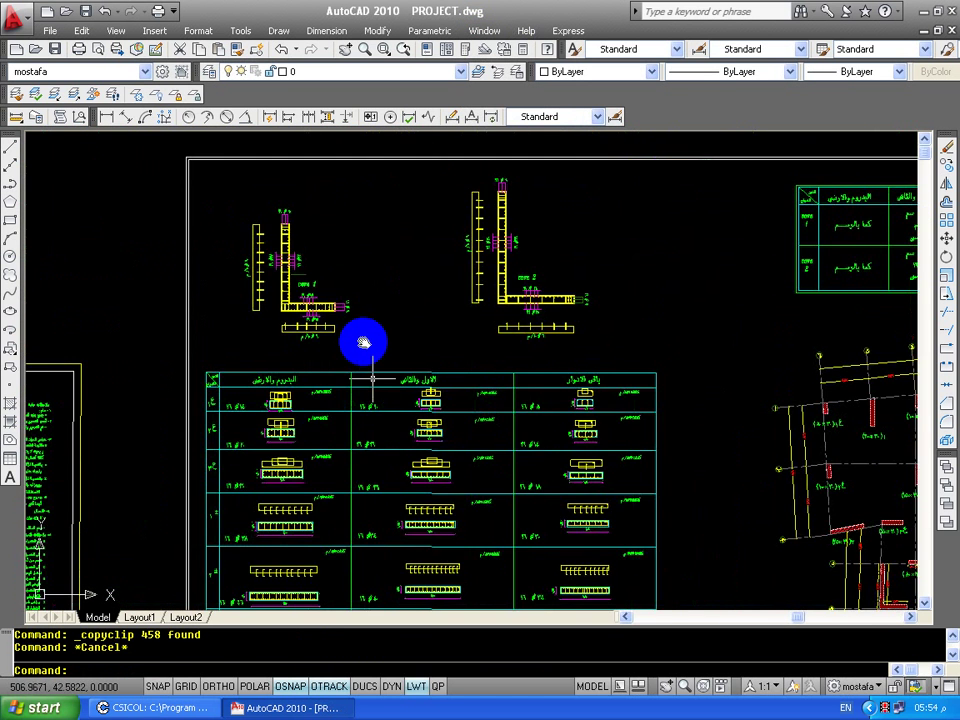
scroll(253, 343, "up", 2)
scroll(247, 330, "up", 2)
middle_click_drag(247, 330, 285, 356)
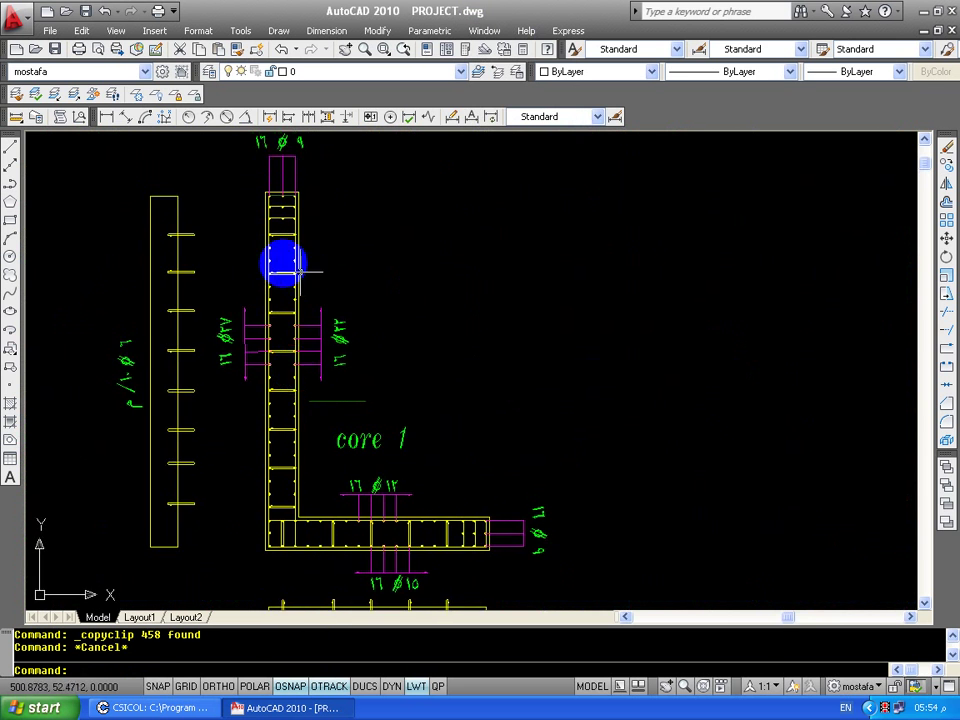
scroll(271, 228, "up", 2)
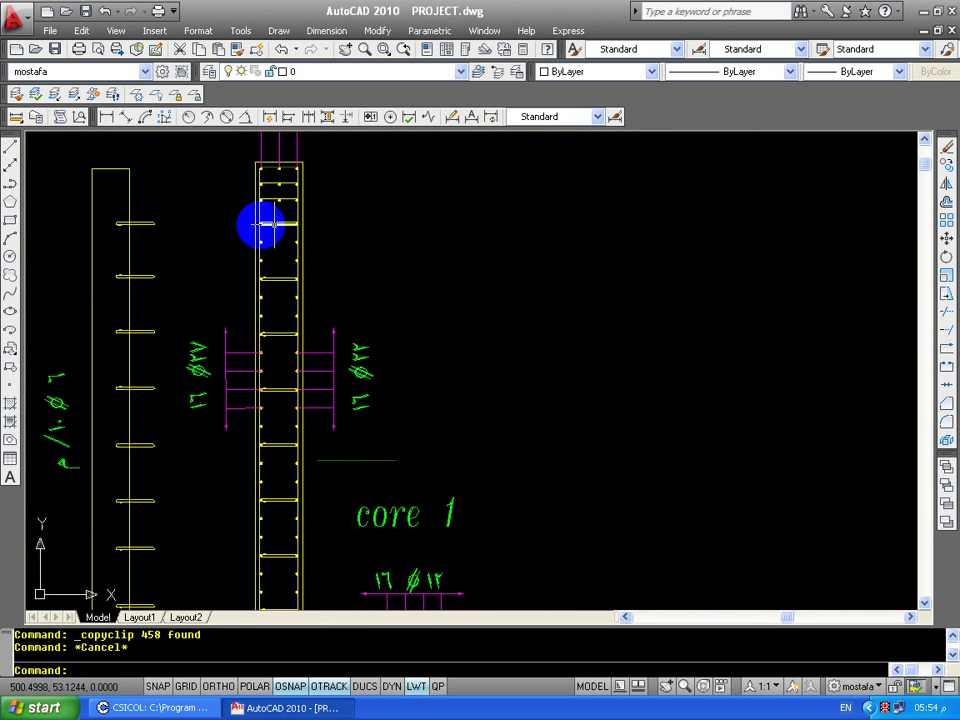
scroll(237, 222, "up", 3)
scroll(344, 418, "down", 4)
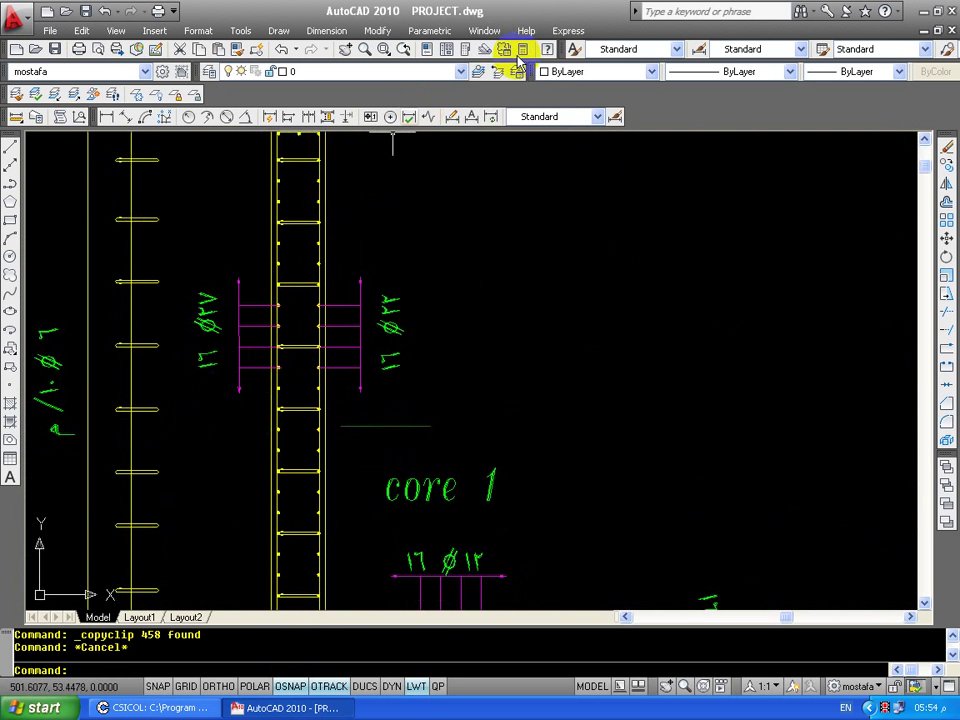
left_click(484, 30)
left_click(514, 189)
Select the tie lines at the top of the left wall end and start copying them, then cancel.
scroll(414, 371, "down", 2)
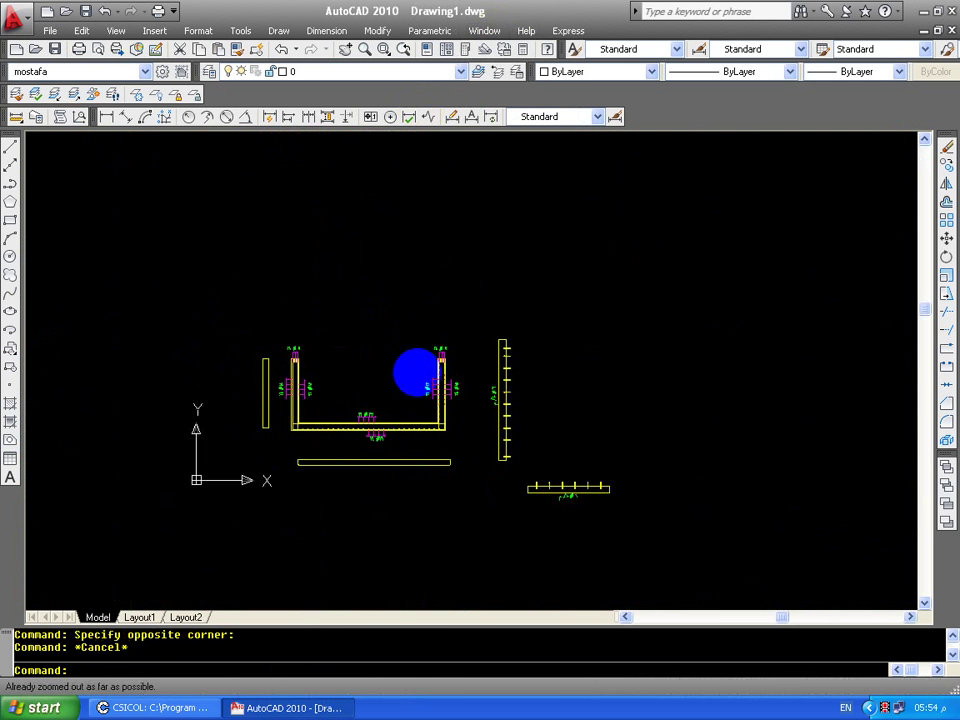
scroll(506, 413, "up", 4)
middle_click_drag(437, 333, 531, 321)
scroll(527, 289, "down", 3)
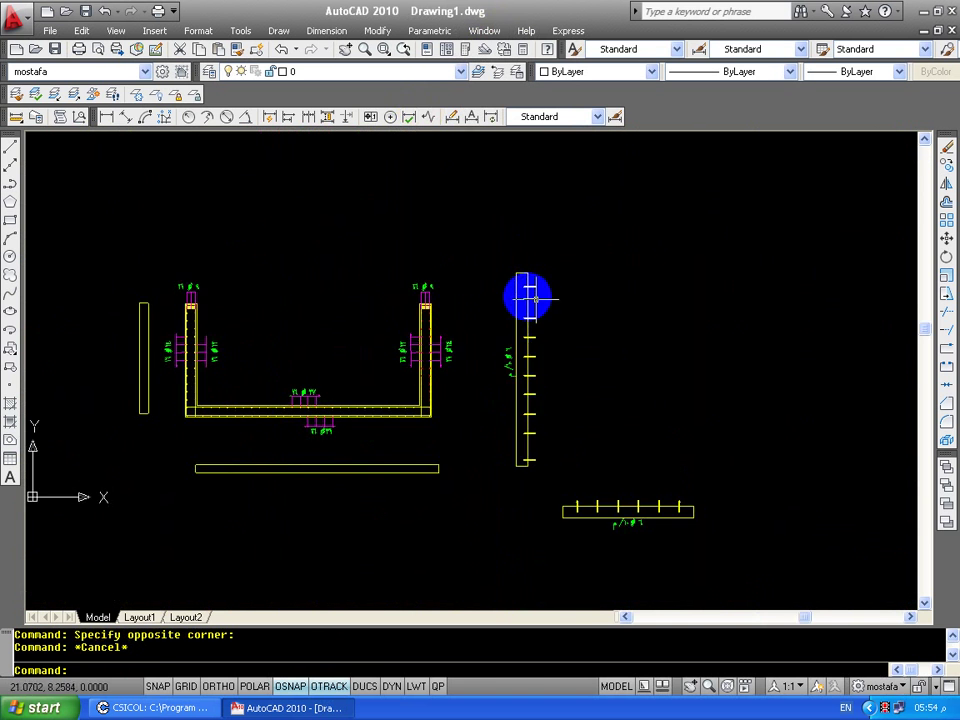
scroll(511, 280, "up", 3)
left_click_drag(510, 281, 567, 255)
type("c")
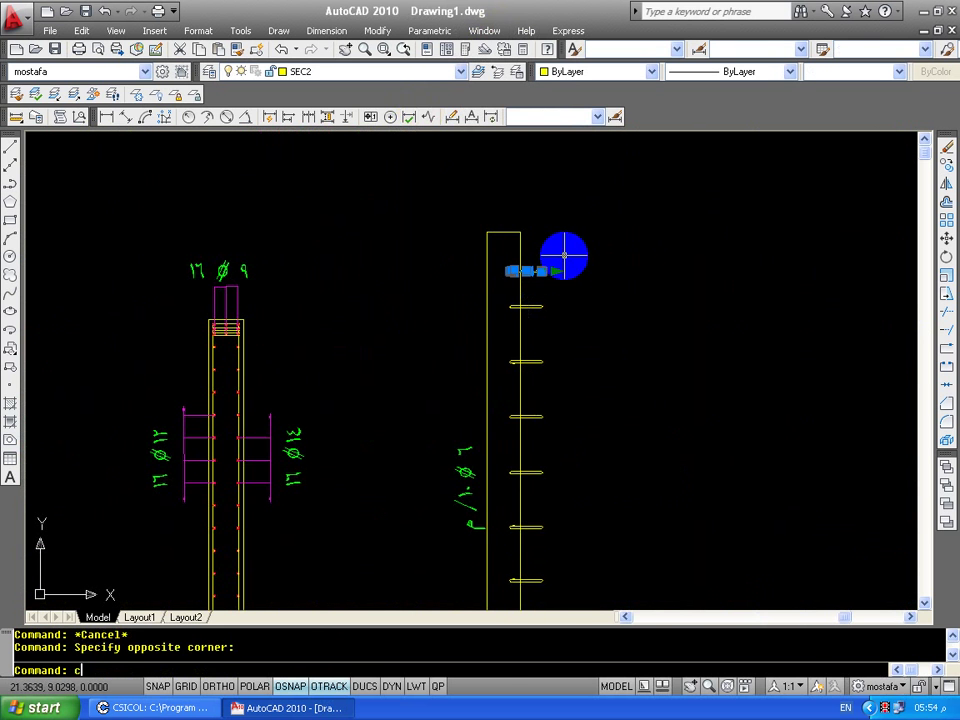
type("o")
key("Return")
left_click(508, 287)
middle_click_drag(107, 289, 296, 306)
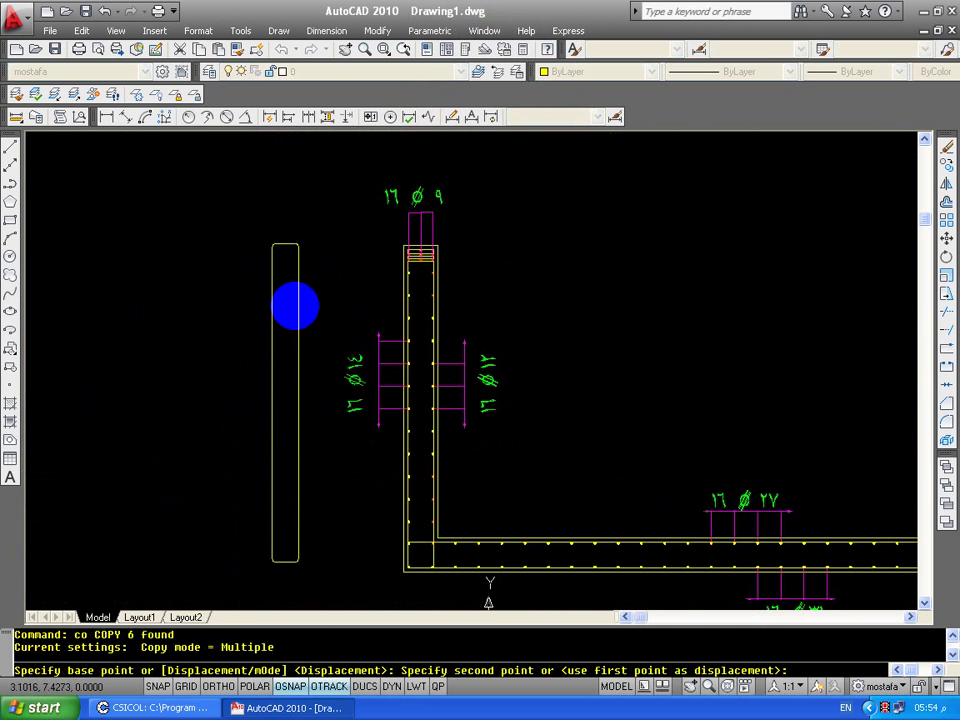
scroll(375, 264, "up", 3)
key("Escape")
Copy the tie shape down across the left wall's end bars.
left_click_drag(435, 229, 268, 289)
middle_click_drag(293, 289, 212, 340)
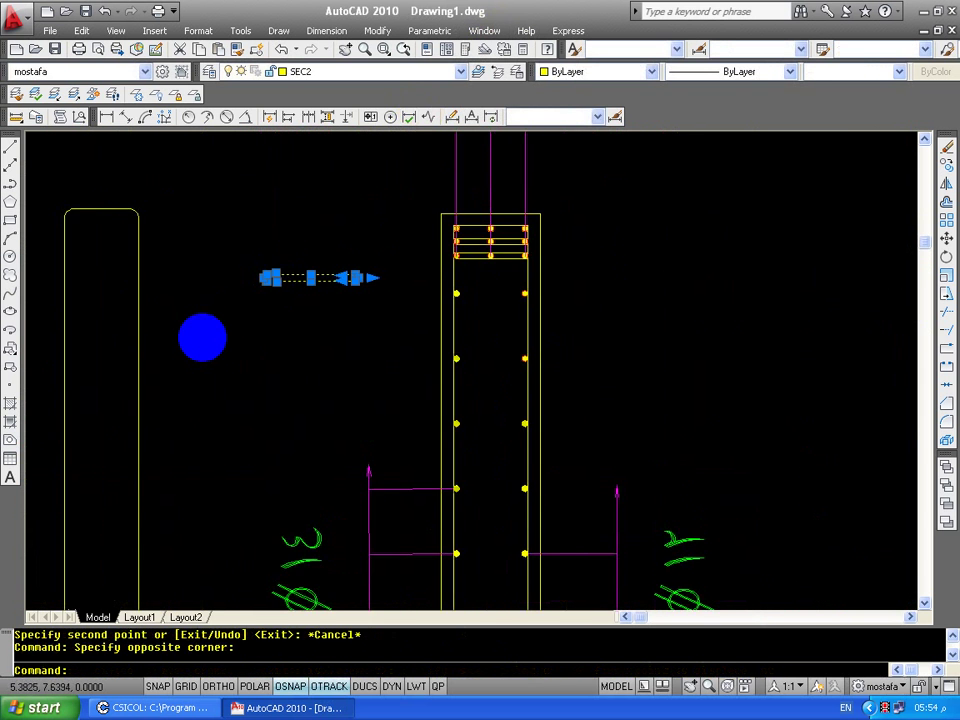
type("co")
key("Return")
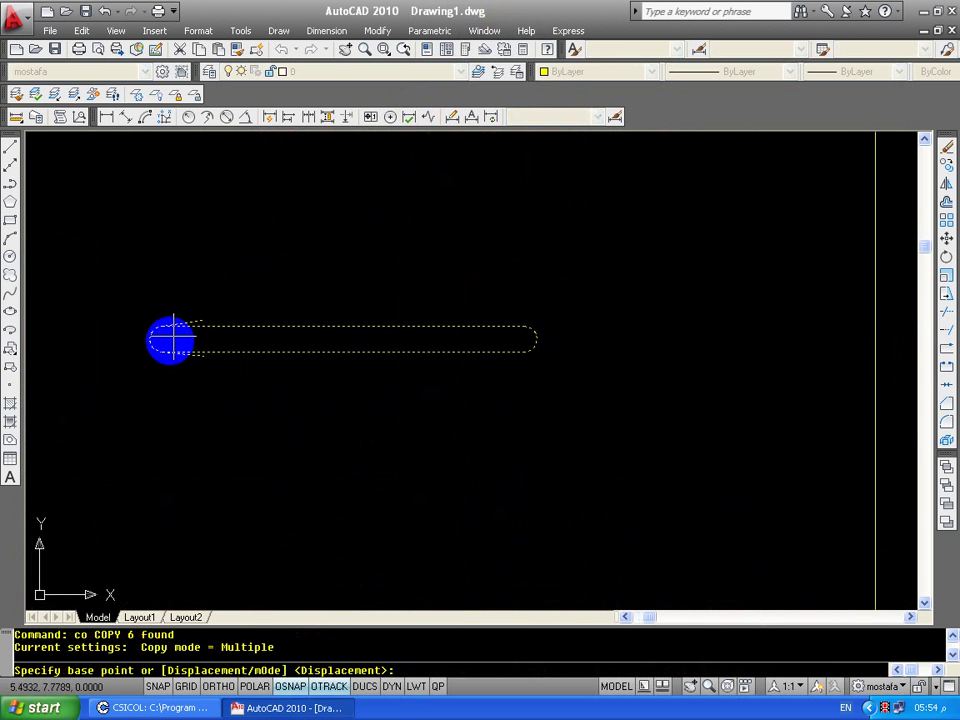
left_click(157, 338)
scroll(236, 375, "down", 3)
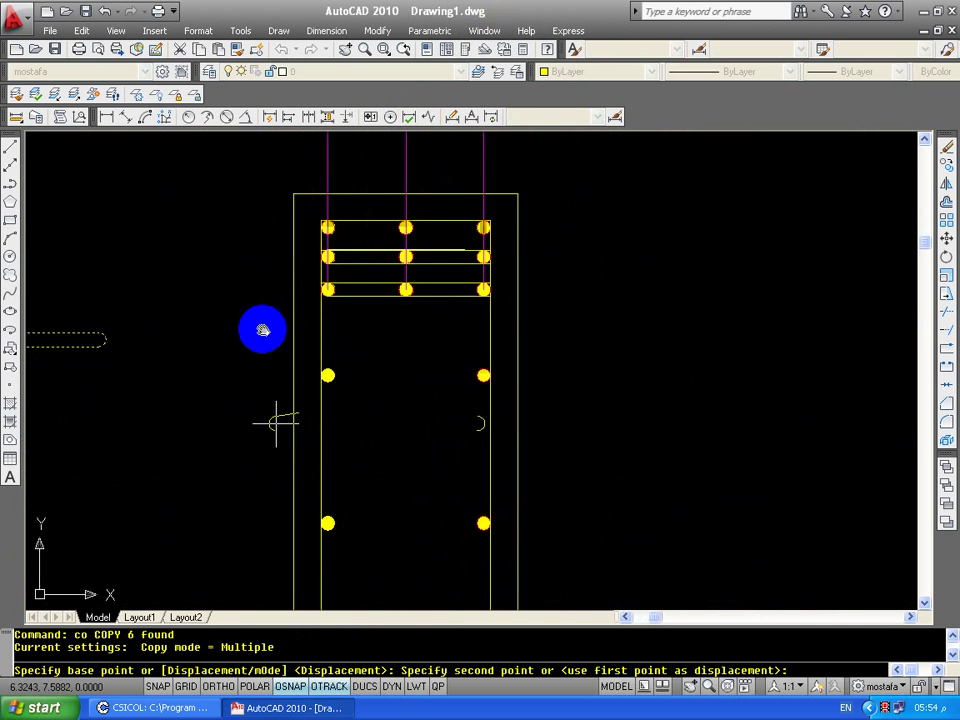
scroll(289, 450, "up", 2)
scroll(285, 455, "up", 3)
left_click(304, 456)
middle_click_drag(349, 454, 193, 427)
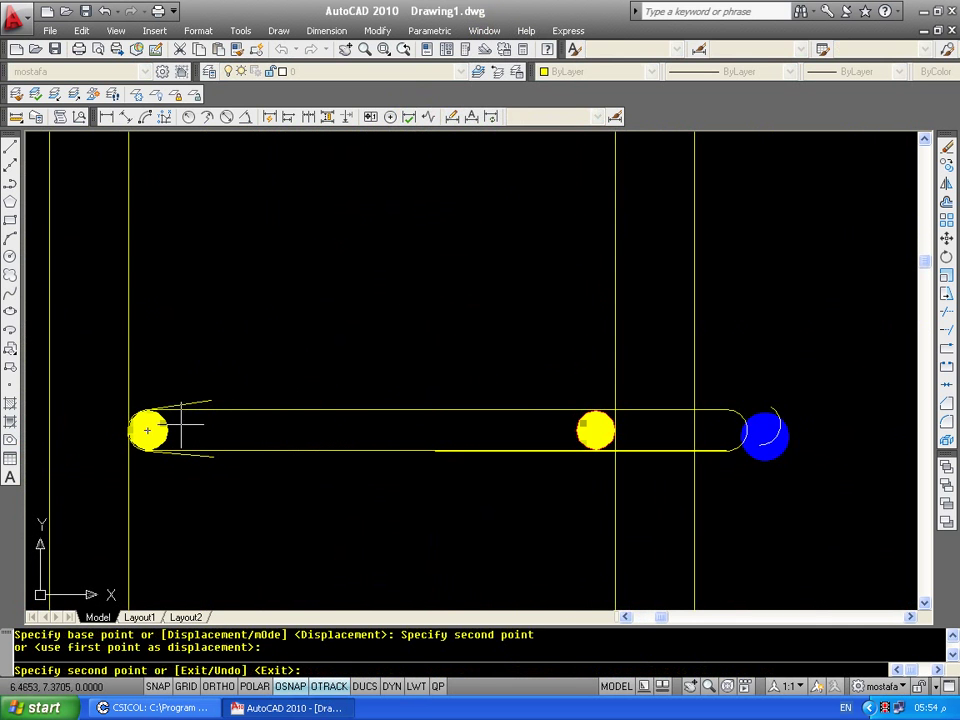
key("Escape")
Stretch the copied tie's right end so it reaches the right bar.
type("s")
key("Return")
left_click(779, 391)
left_click(710, 470)
key("Return")
left_click(815, 510)
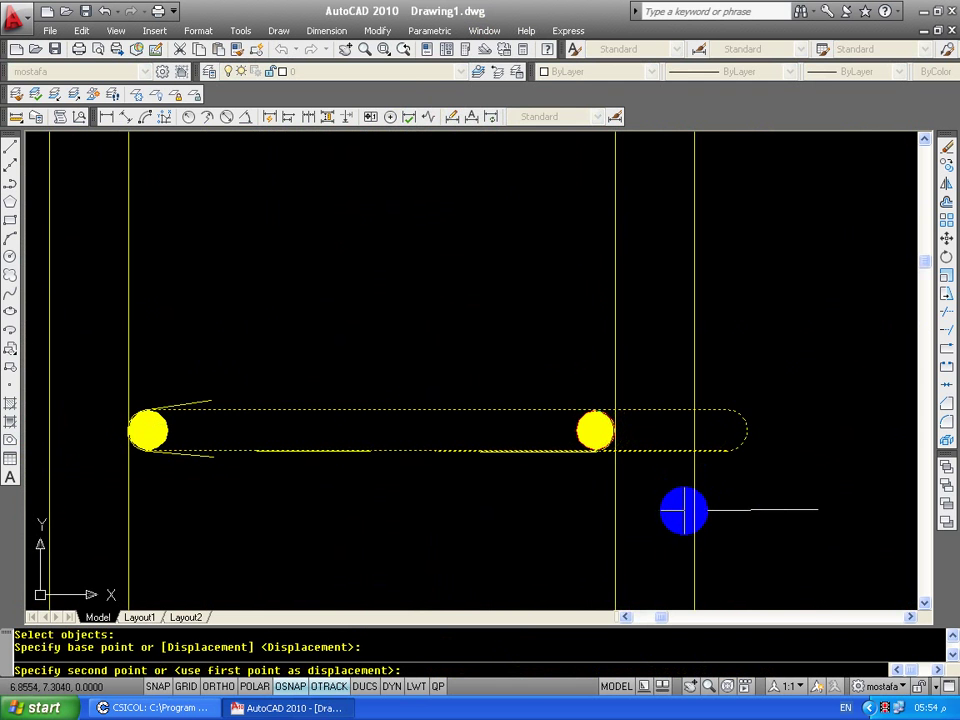
left_click(683, 511)
key("Escape")
Copy the finished hooked tie horizontally onto the tall vertical bar detail with Ortho on.
left_click(400, 446)
left_click(203, 403)
left_click(220, 370)
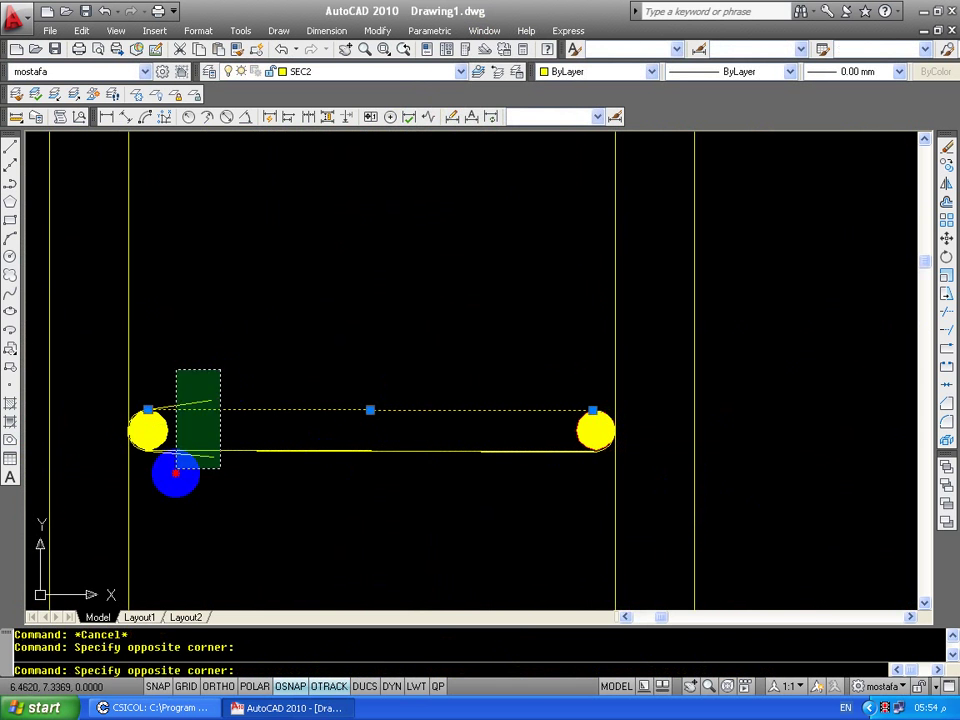
left_click(176, 468)
type("o")
key("Return")
scroll(274, 488, "down", 3)
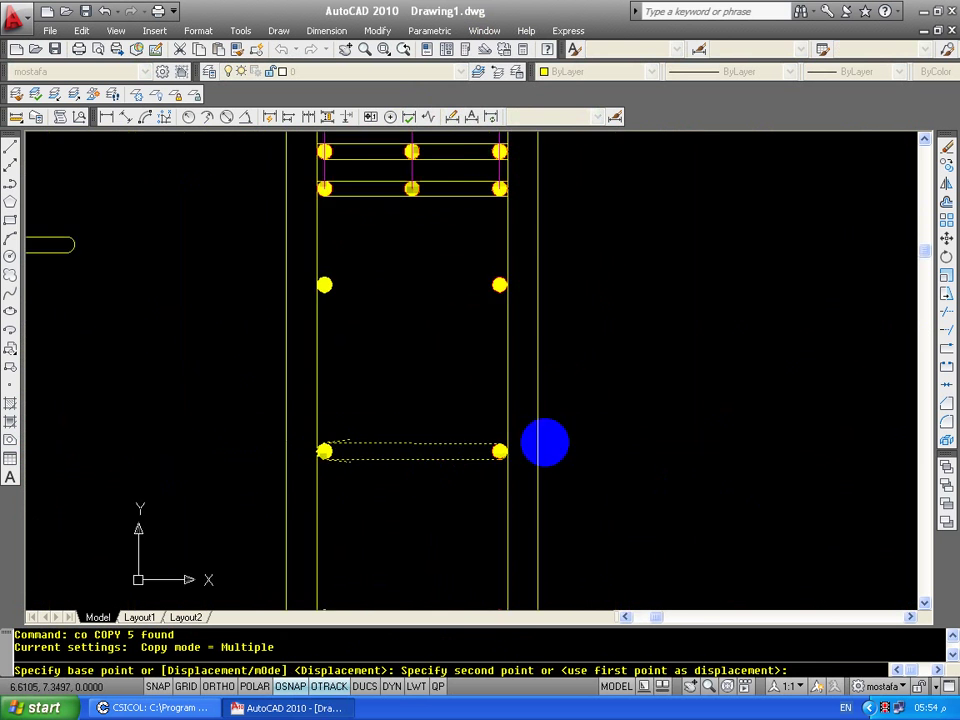
middle_click_drag(546, 441, 700, 416)
left_click(557, 447)
middle_click_drag(537, 407, 246, 401)
scroll(246, 401, "down", 2)
key("F8")
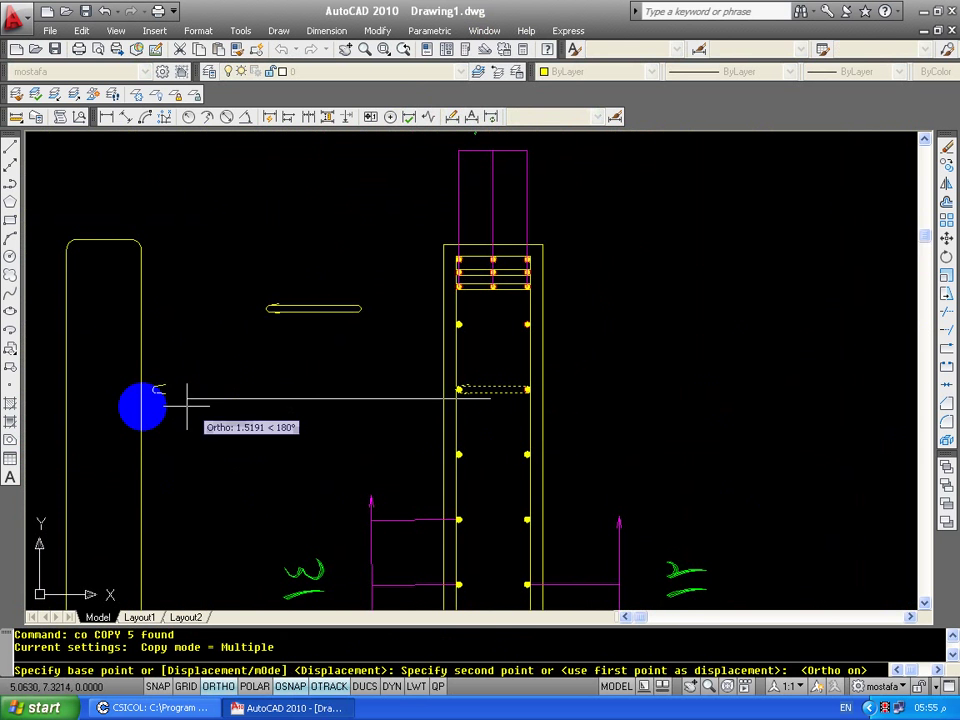
left_click(138, 398)
key("Escape")
Erase the stray tie copy left on the drawing.
left_click(388, 272)
left_click(253, 343)
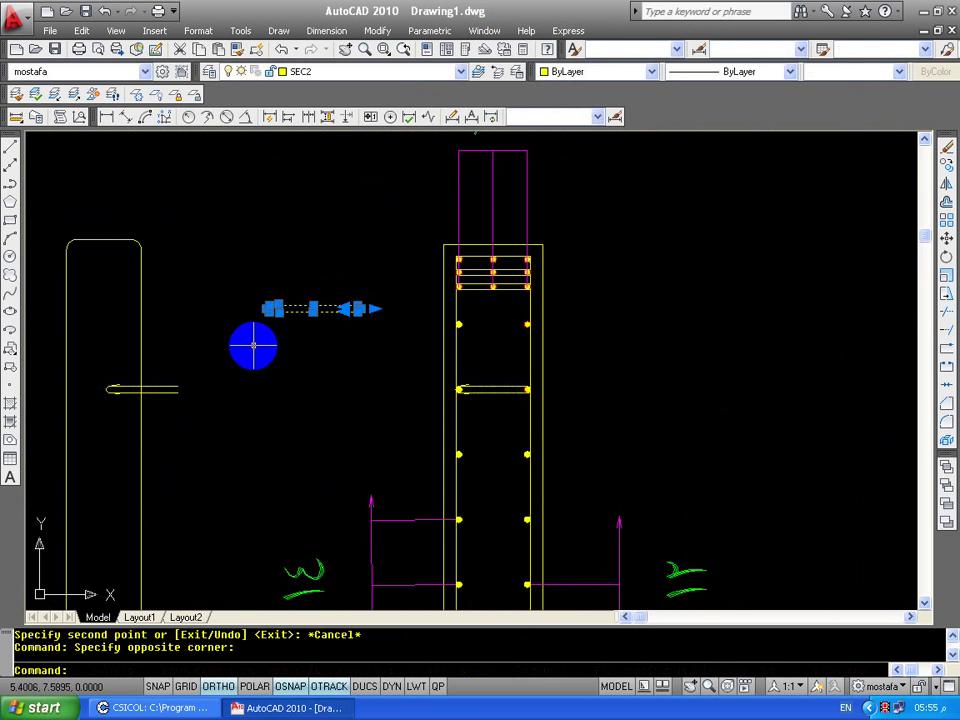
key("Delete")
left_click(405, 433)
key("Escape")
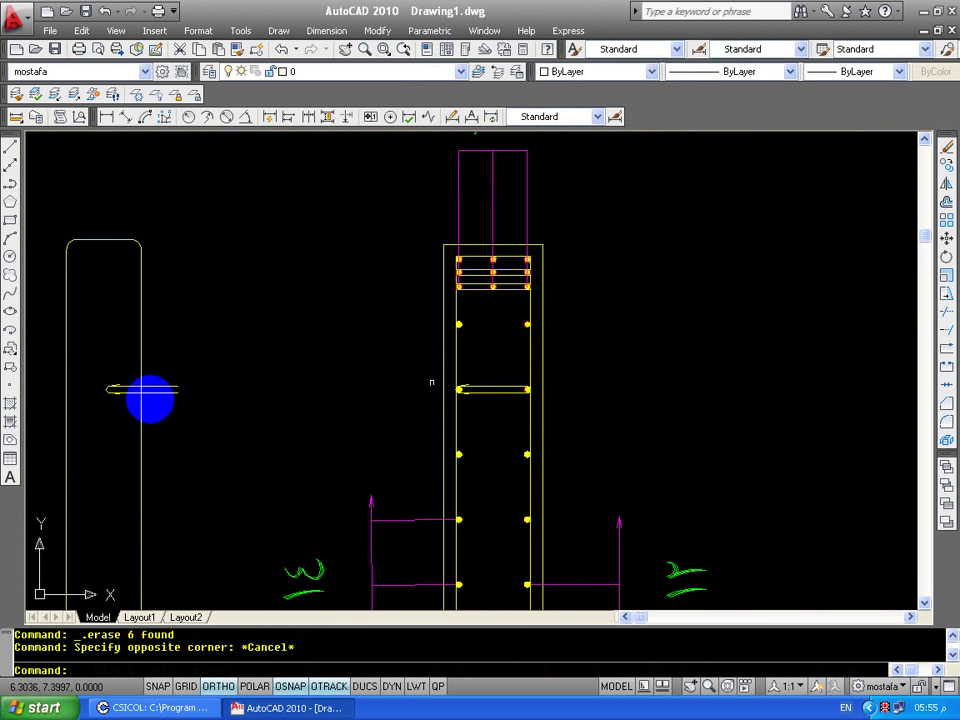
middle_click_drag(377, 383, 441, 381)
scroll(586, 391, "up", 6)
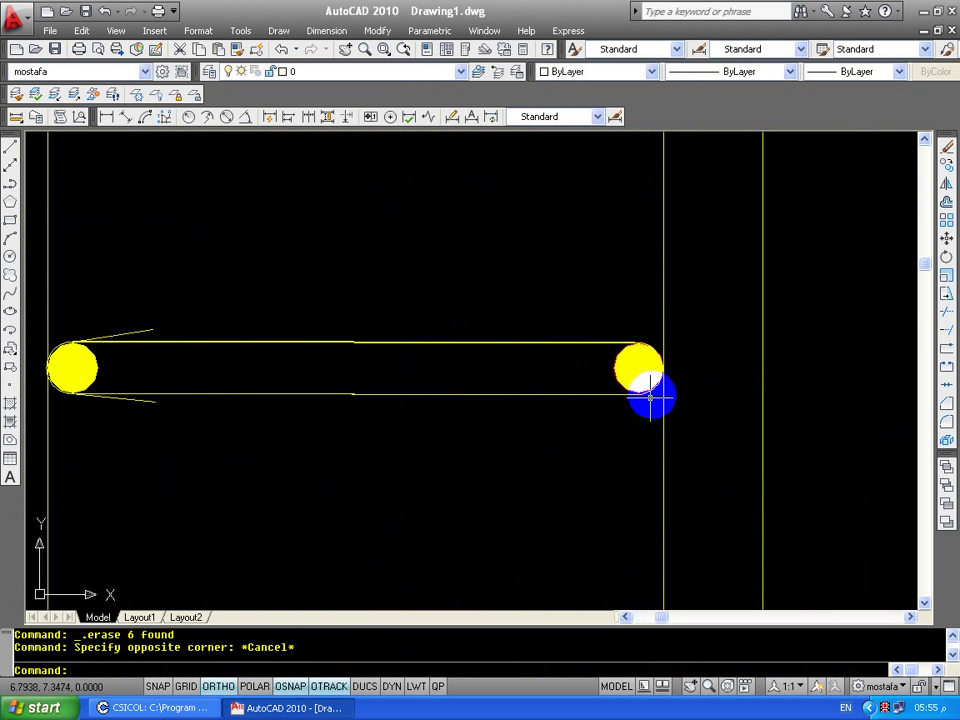
Attempt to copy the bar dot at the tie's right end, then cancel and zoom out.
left_click(650, 397)
type("o")
key("Return")
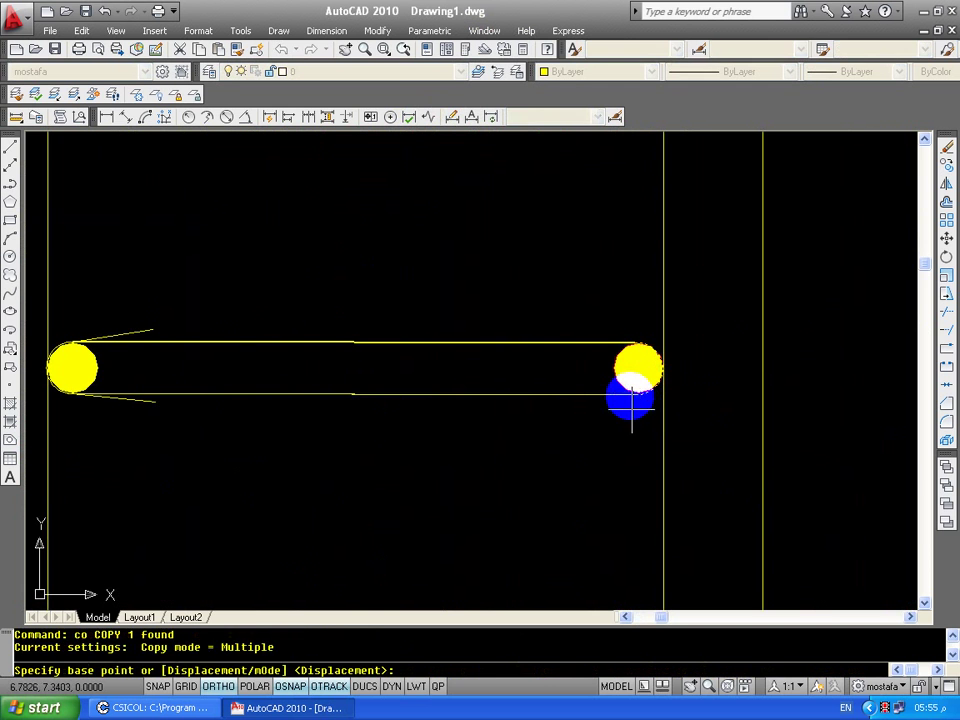
left_click(632, 395)
scroll(325, 381, "down", 5)
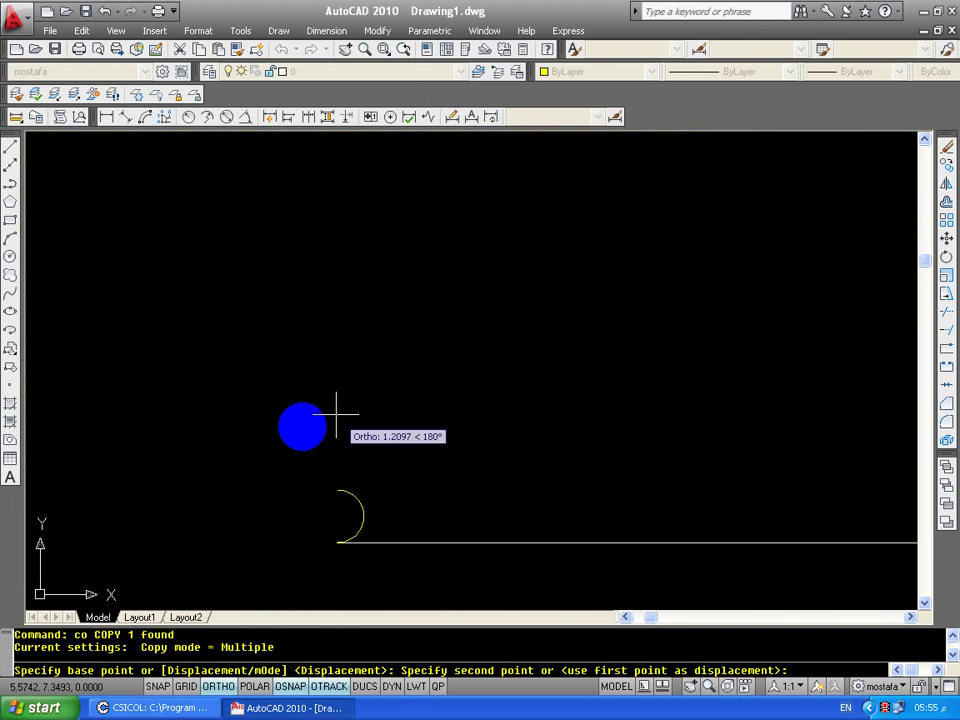
key("Escape")
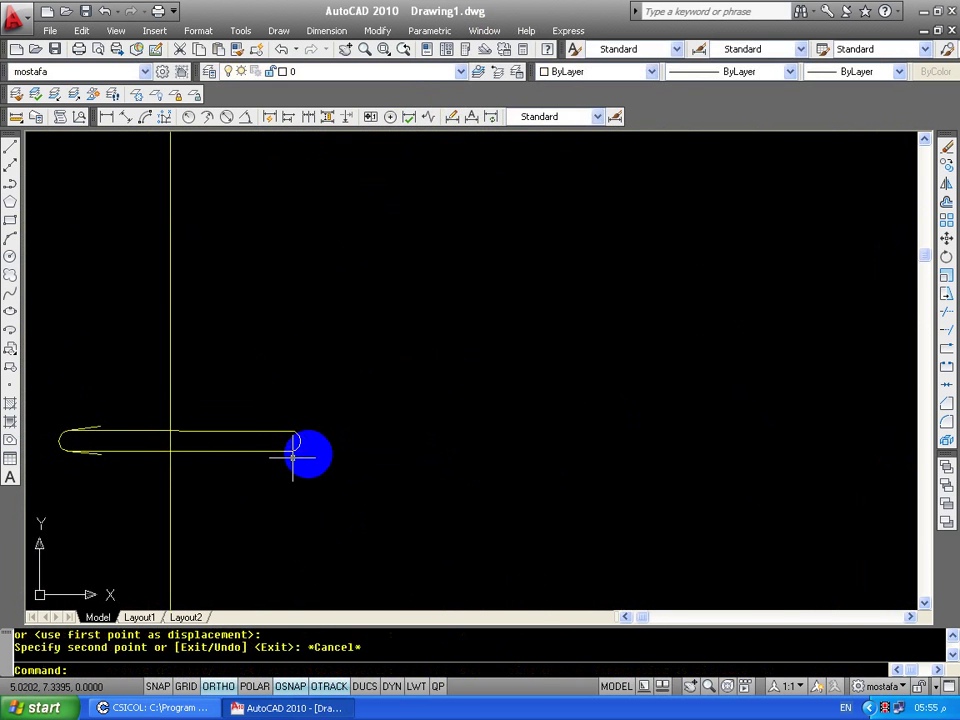
scroll(305, 420, "down", 3)
scroll(250, 380, "down", 2)
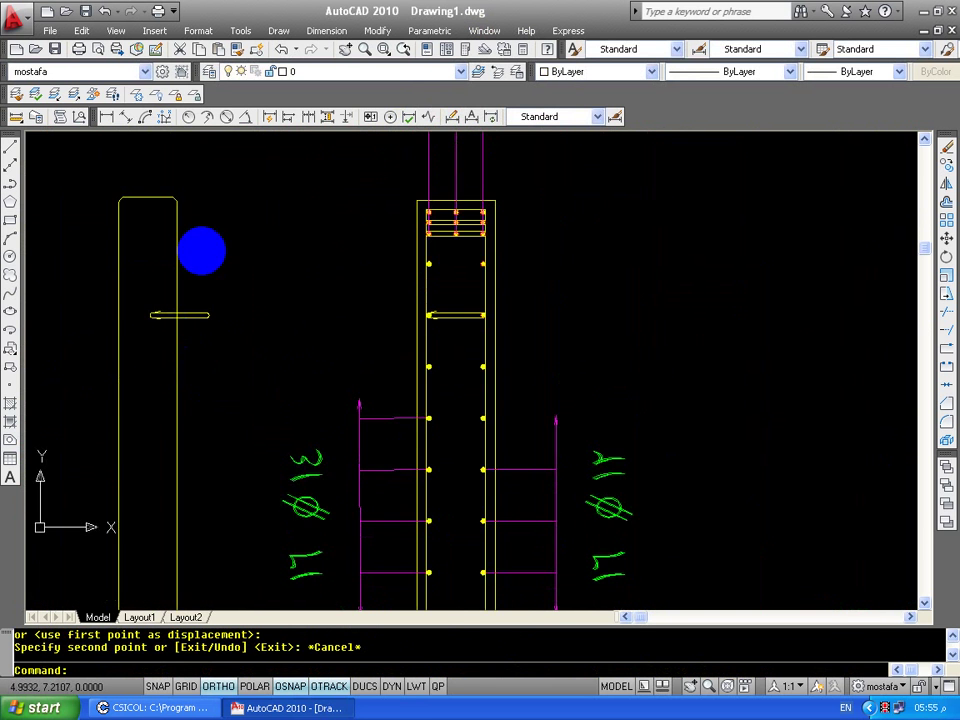
scroll(195, 260, "down", 3)
Window-select the tick-marked bar details right of the U-section and delete all 94 objects.
middle_click_drag(289, 411, 238, 405)
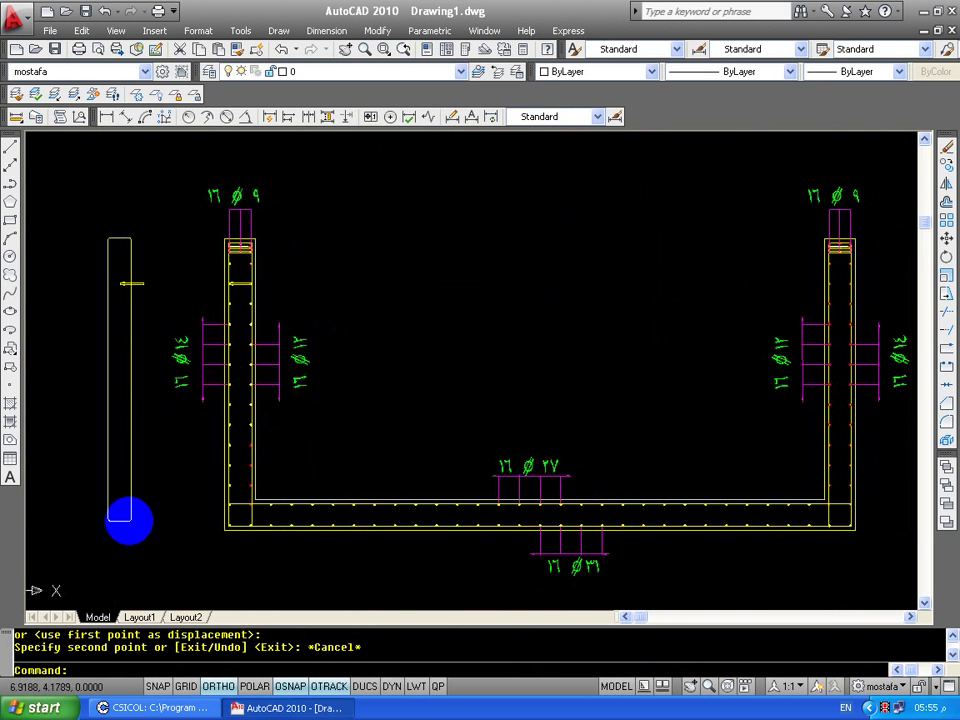
scroll(257, 378, "down", 2)
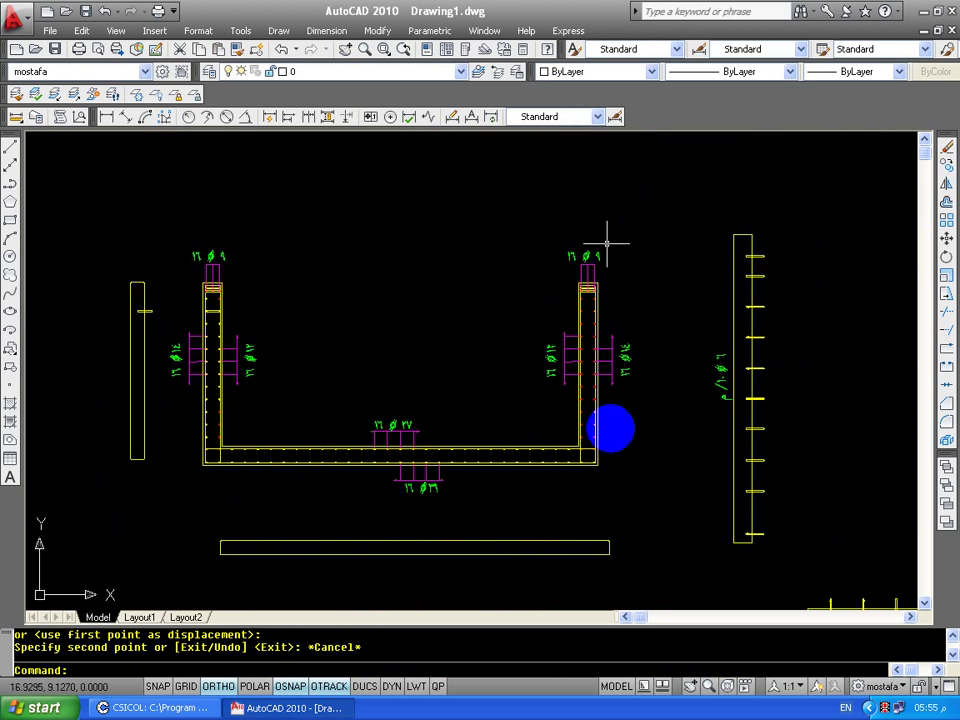
scroll(146, 312, "up", 3)
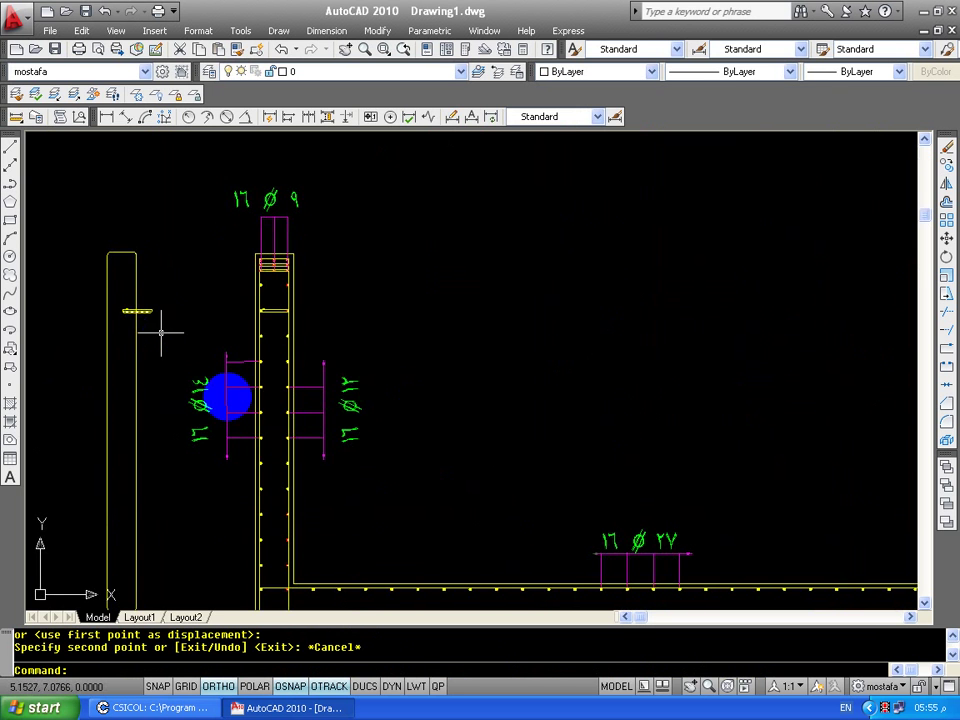
scroll(161, 331, "down", 3)
scroll(396, 396, "down", 1)
scroll(407, 387, "down", 2)
left_click(665, 265)
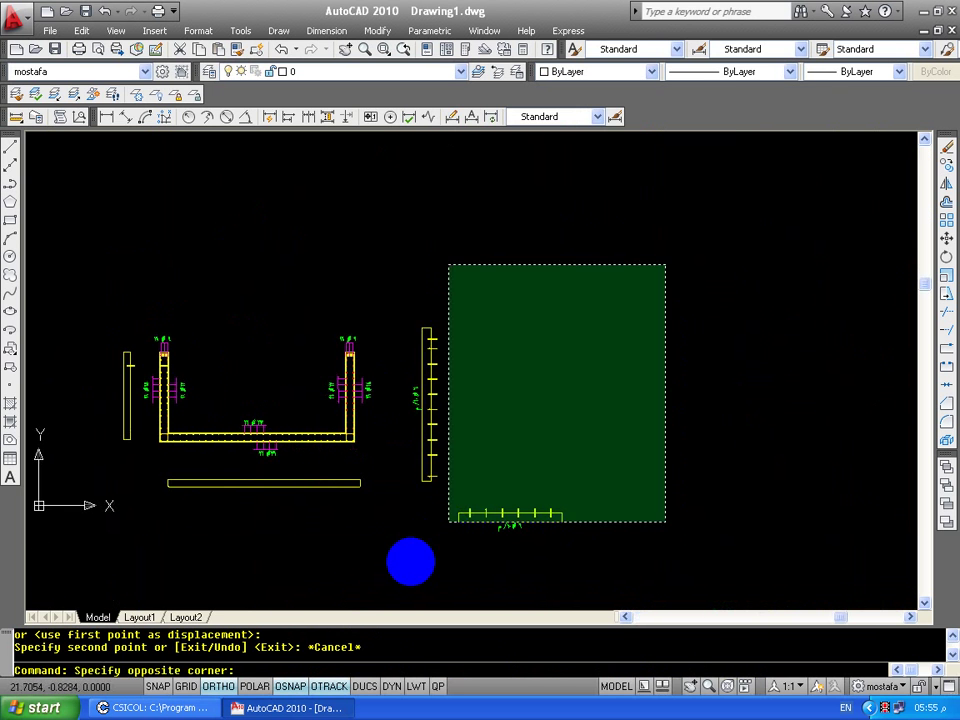
left_click(448, 521)
key("Delete")
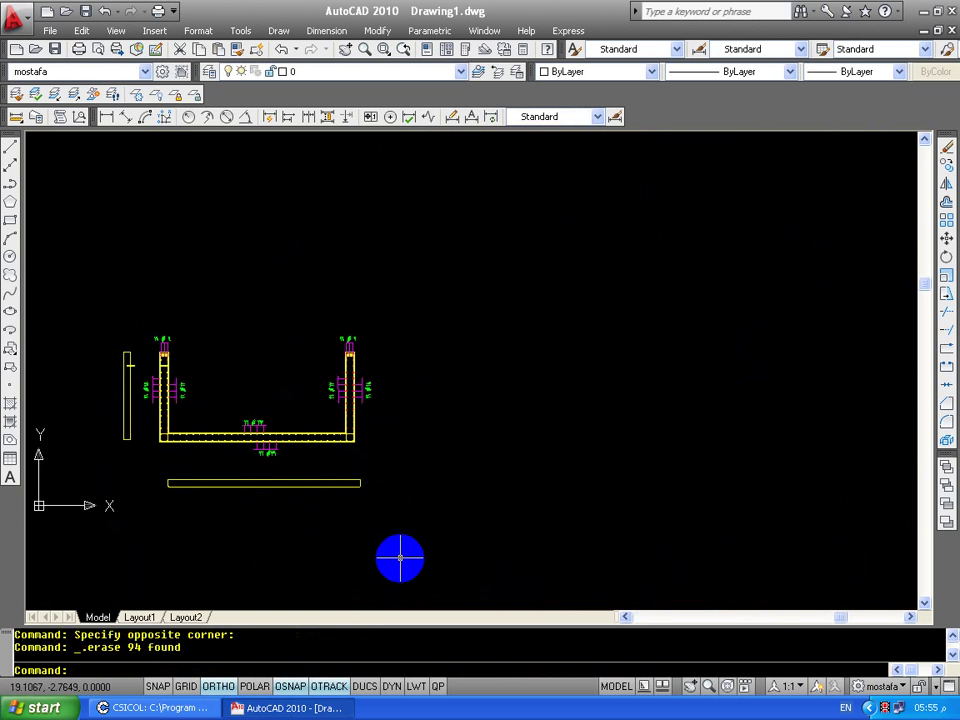